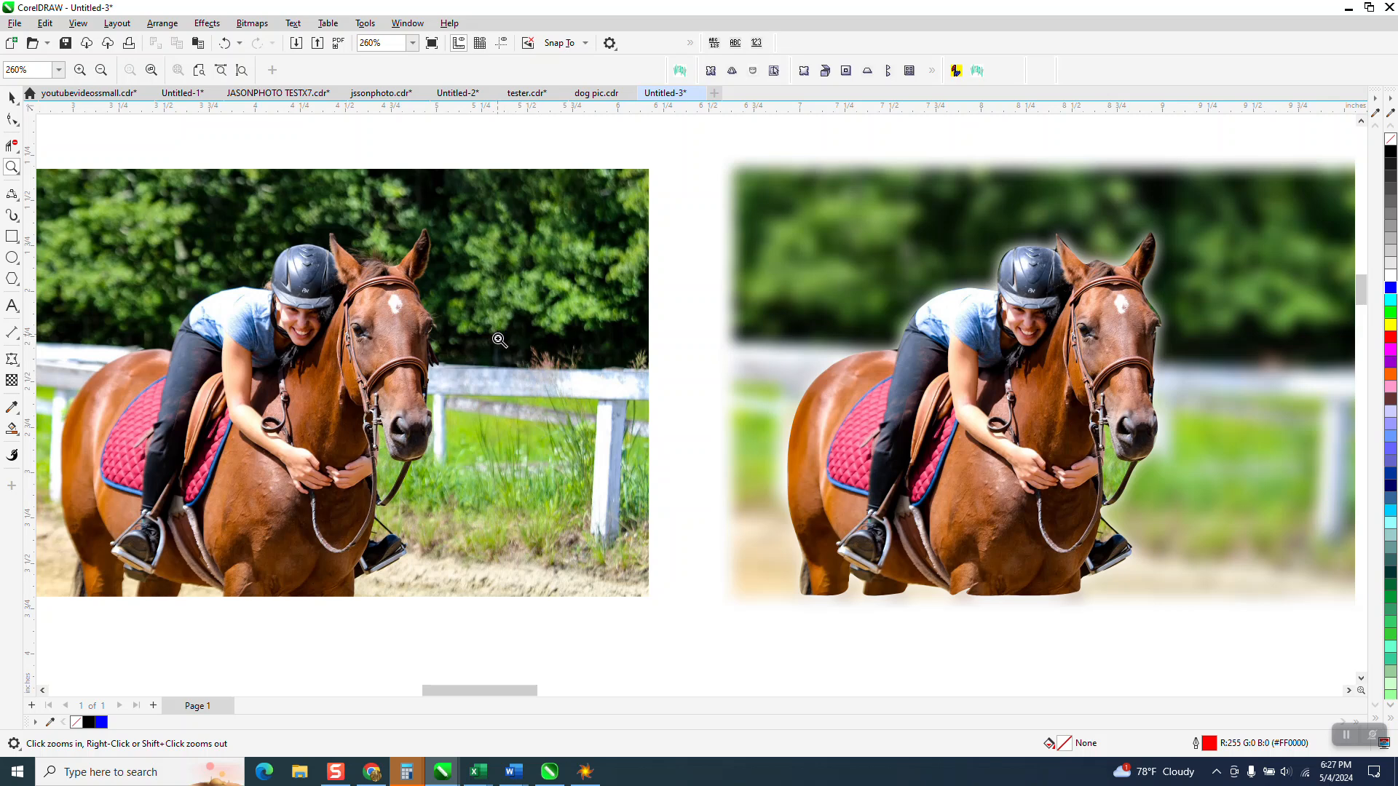
- Move the unblurred horse photo straight down below the row of the blurred version, centred at about X 4.4, Y -5.4 inches
{"action": "scroll", "coordinate": [488, 241], "scroll_direction": "down", "scroll_amount": 1}
{"action": "scroll", "coordinate": [794, 283], "scroll_direction": "down", "scroll_amount": 4}
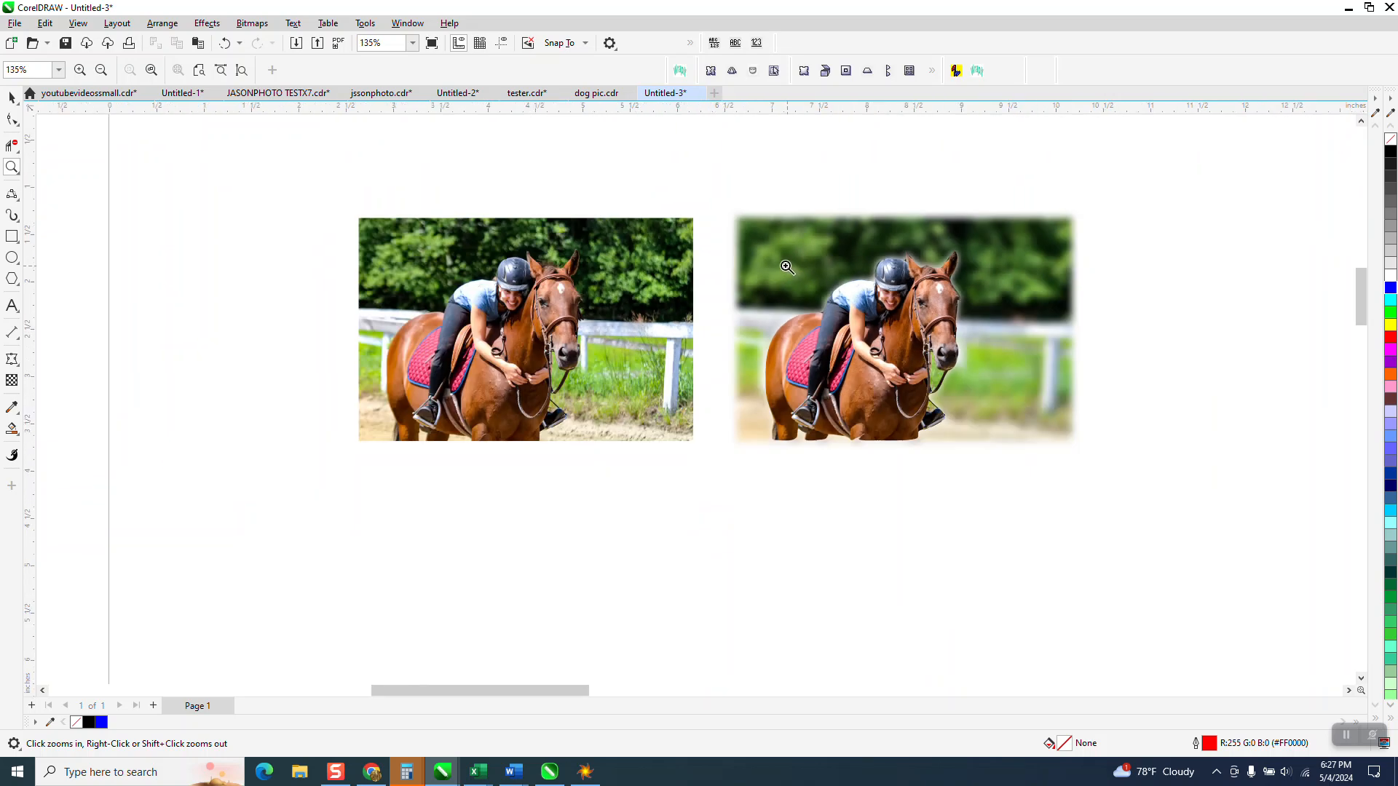
{"action": "left_click", "coordinate": [11, 97]}
{"action": "scroll", "coordinate": [579, 284], "scroll_direction": "down", "scroll_amount": 4}
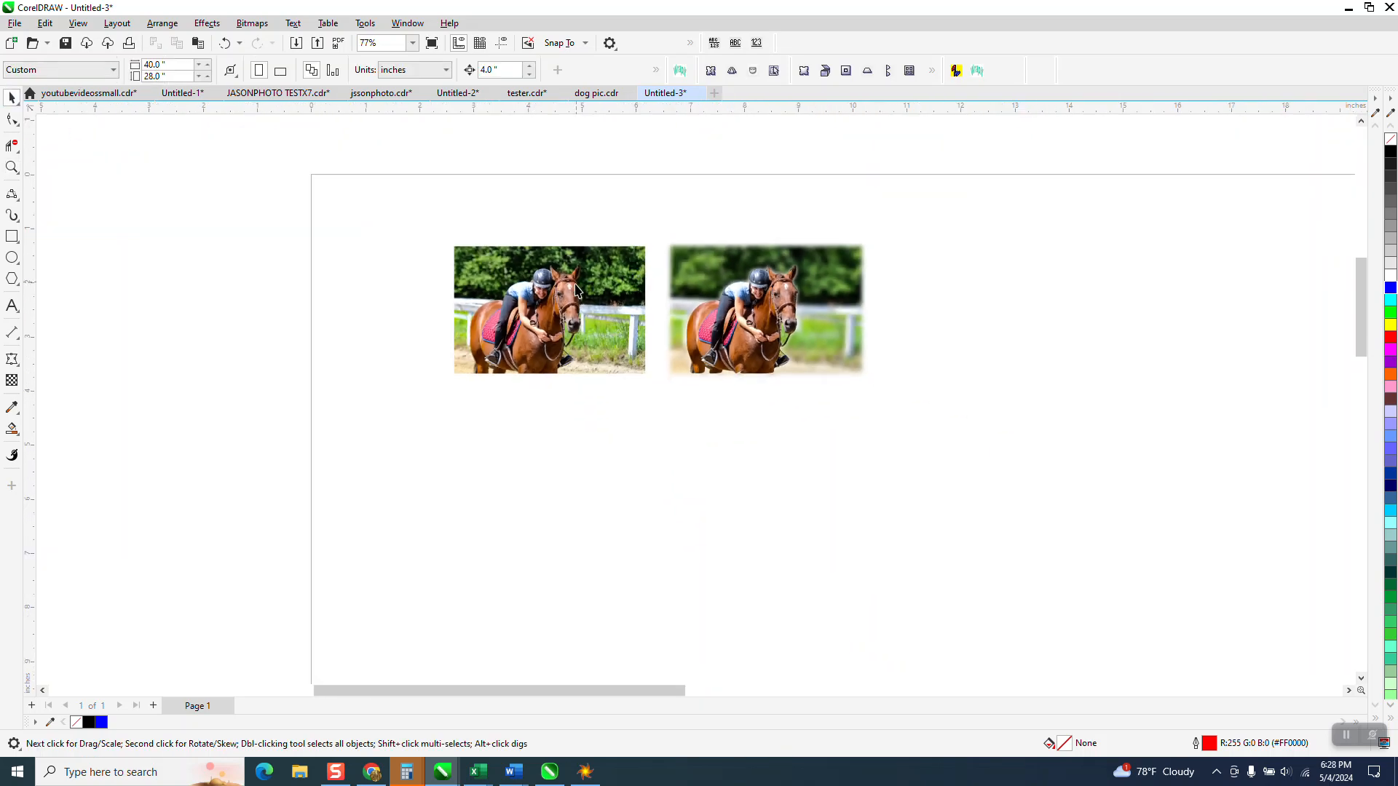
{"action": "left_click_drag", "start_coordinate": [567, 357], "coordinate": [572, 475]}
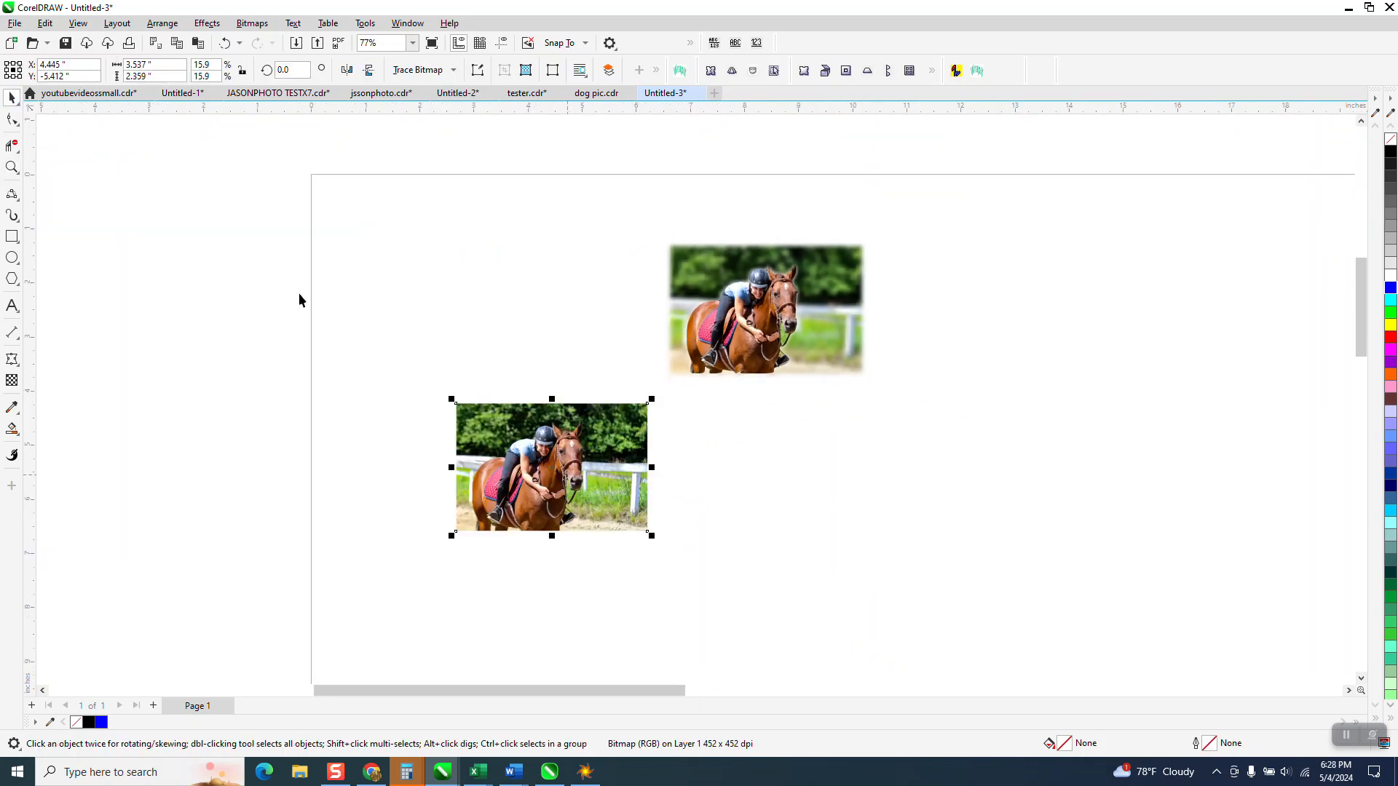
{"action": "left_click", "coordinate": [374, 216]}
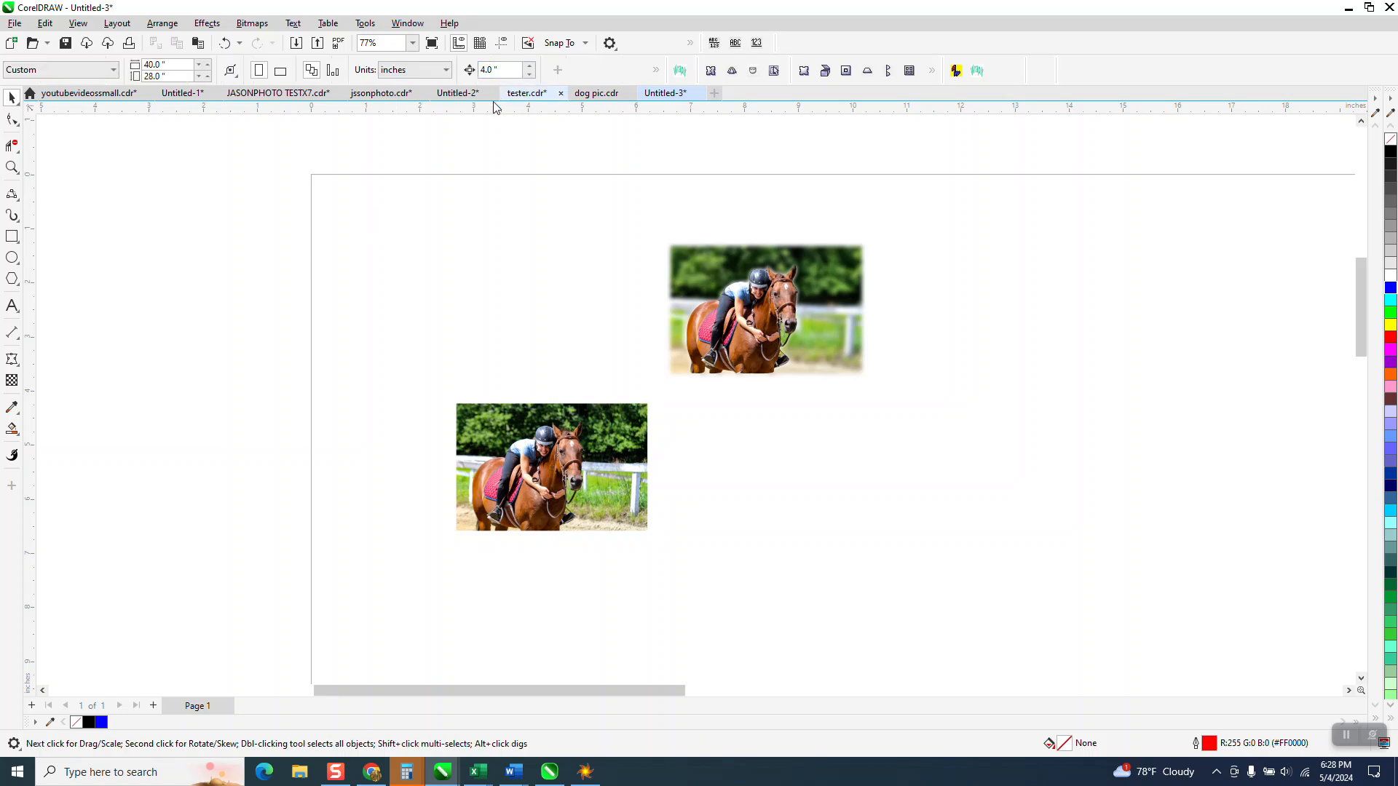
- Duplicate the unblurred horse photo twice, spacing the copies 4 inches apart in a row
{"action": "left_click", "coordinate": [588, 457]}
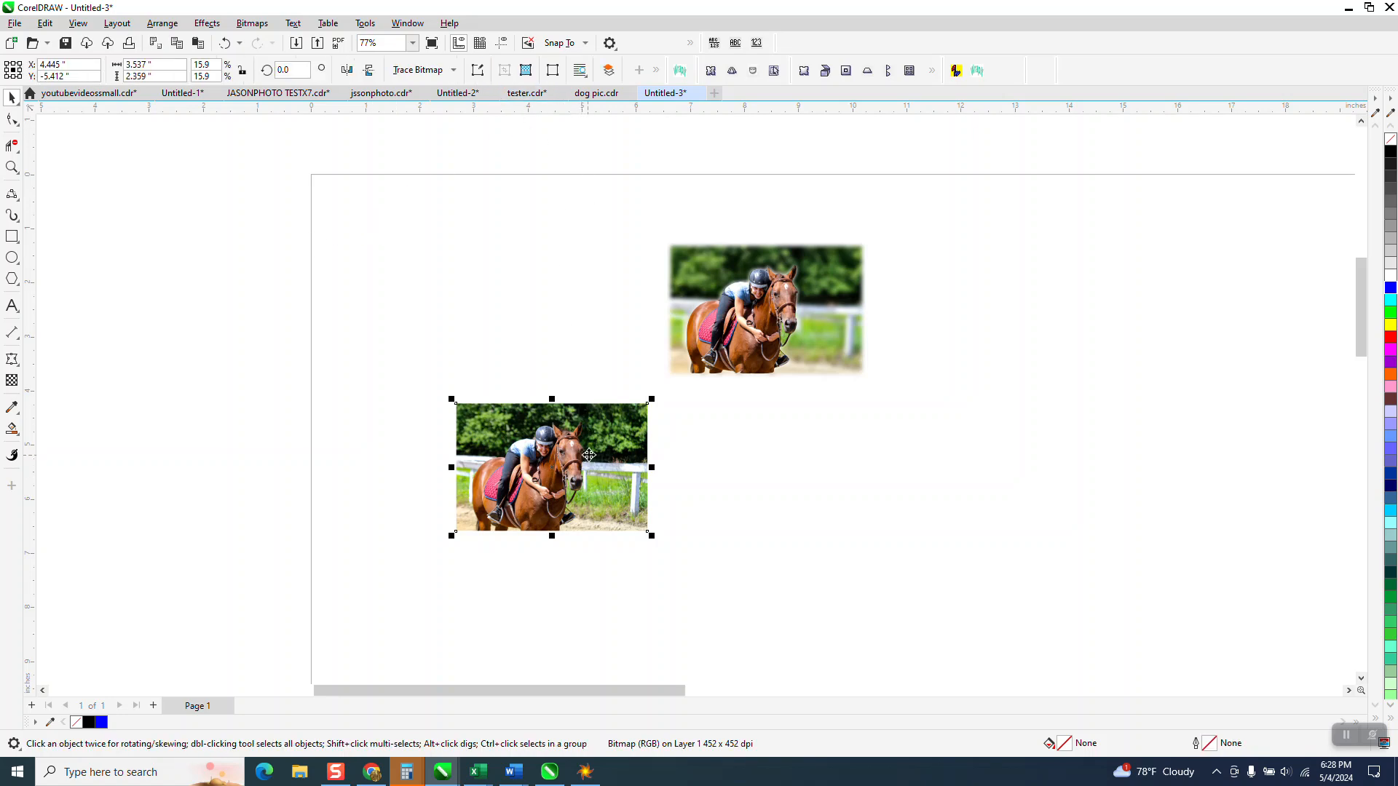
{"action": "key", "text": "ctrl+d"}
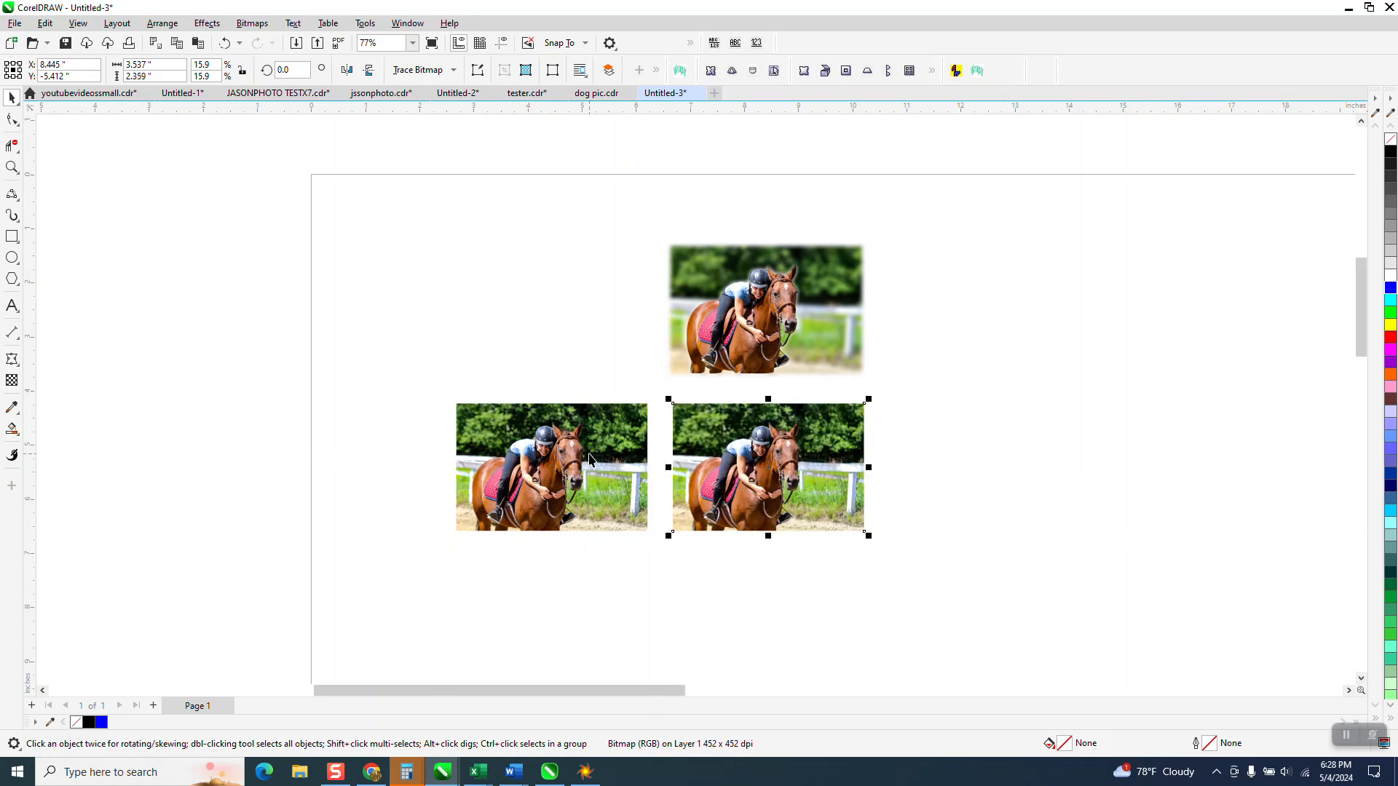
{"action": "left_click", "coordinate": [11, 168]}
{"action": "left_click_drag", "start_coordinate": [681, 402], "coordinate": [963, 548]}
{"action": "left_click", "coordinate": [12, 97]}
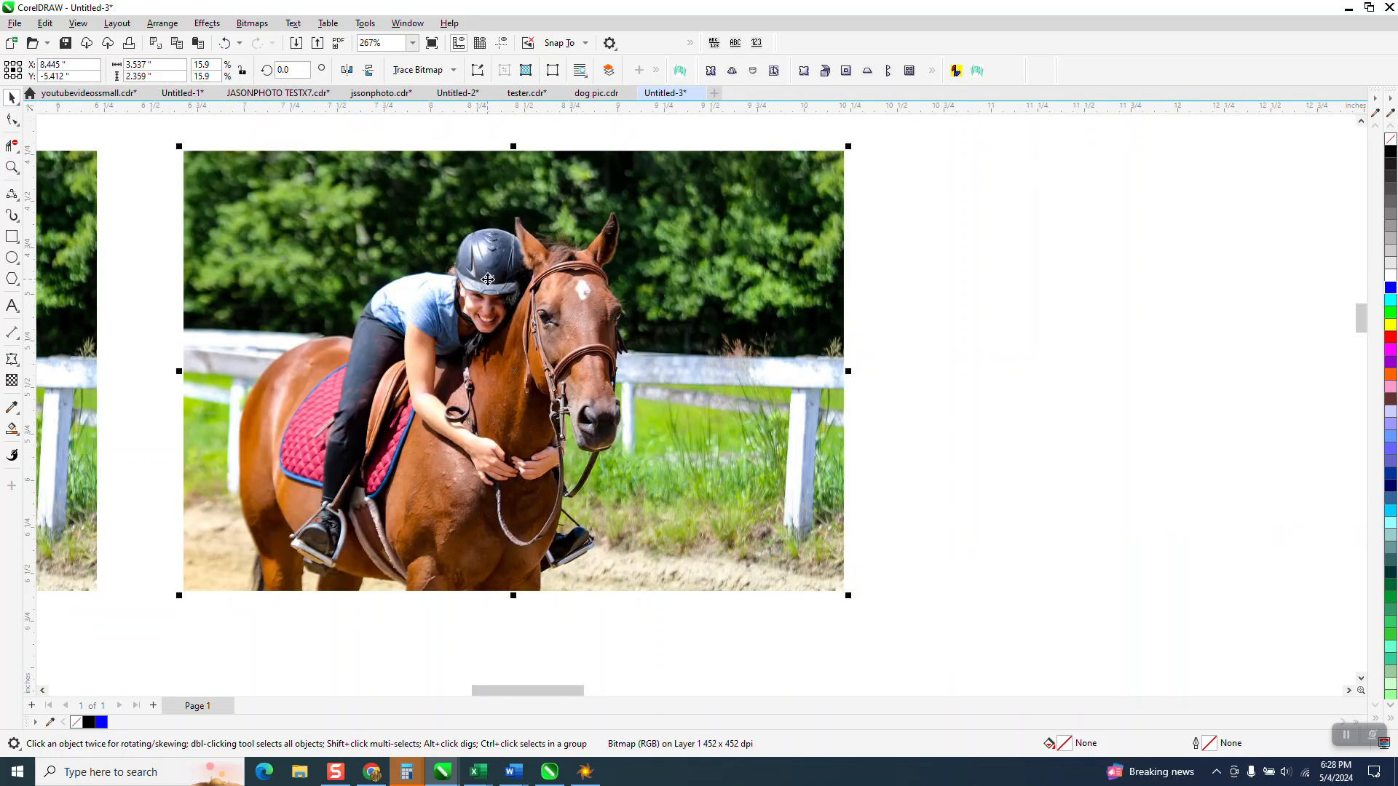
{"action": "key", "text": "ctrl+d"}
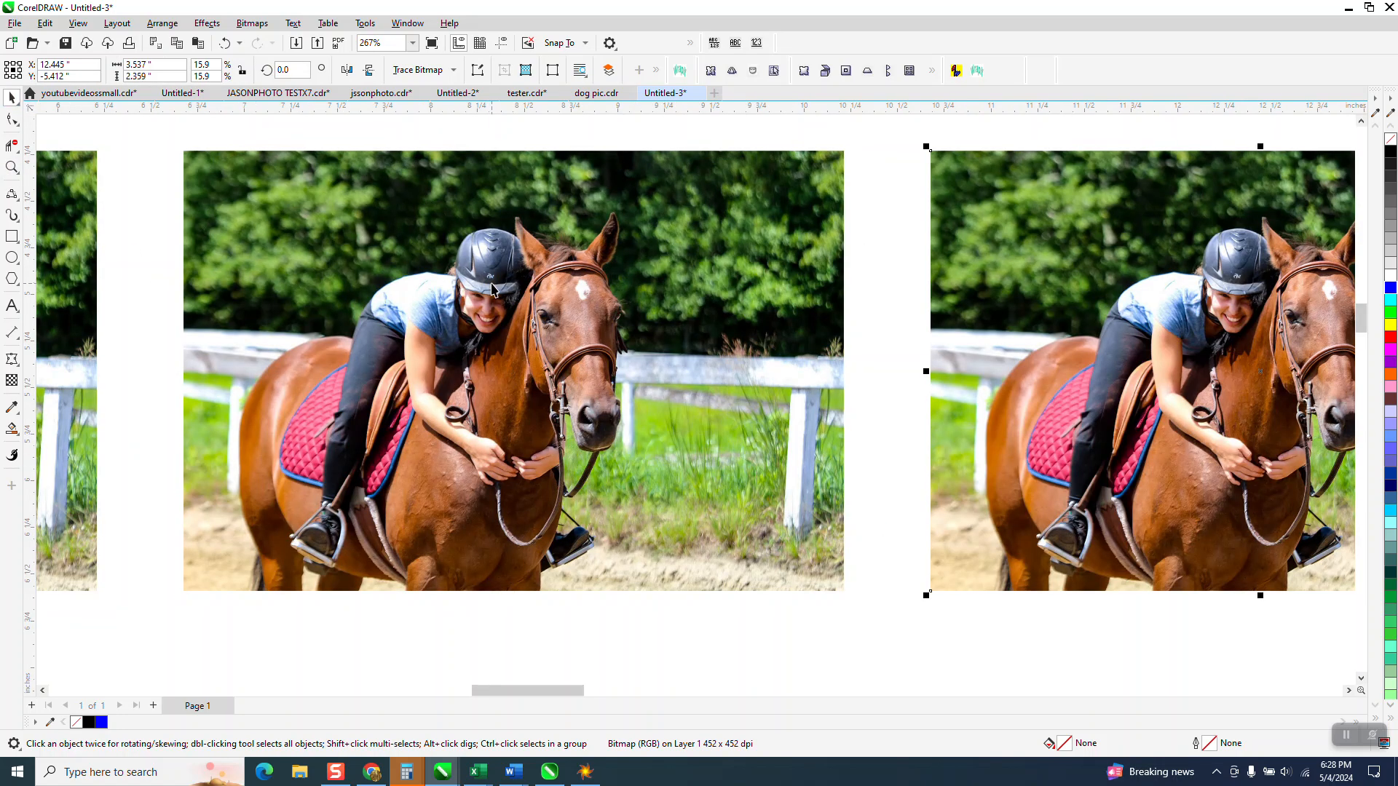
- Trace the last copy of the horse photo with the Clipart outline trace, keeping the default settings and the original bitmap
{"action": "scroll", "coordinate": [495, 283], "scroll_direction": "down", "scroll_amount": 1}
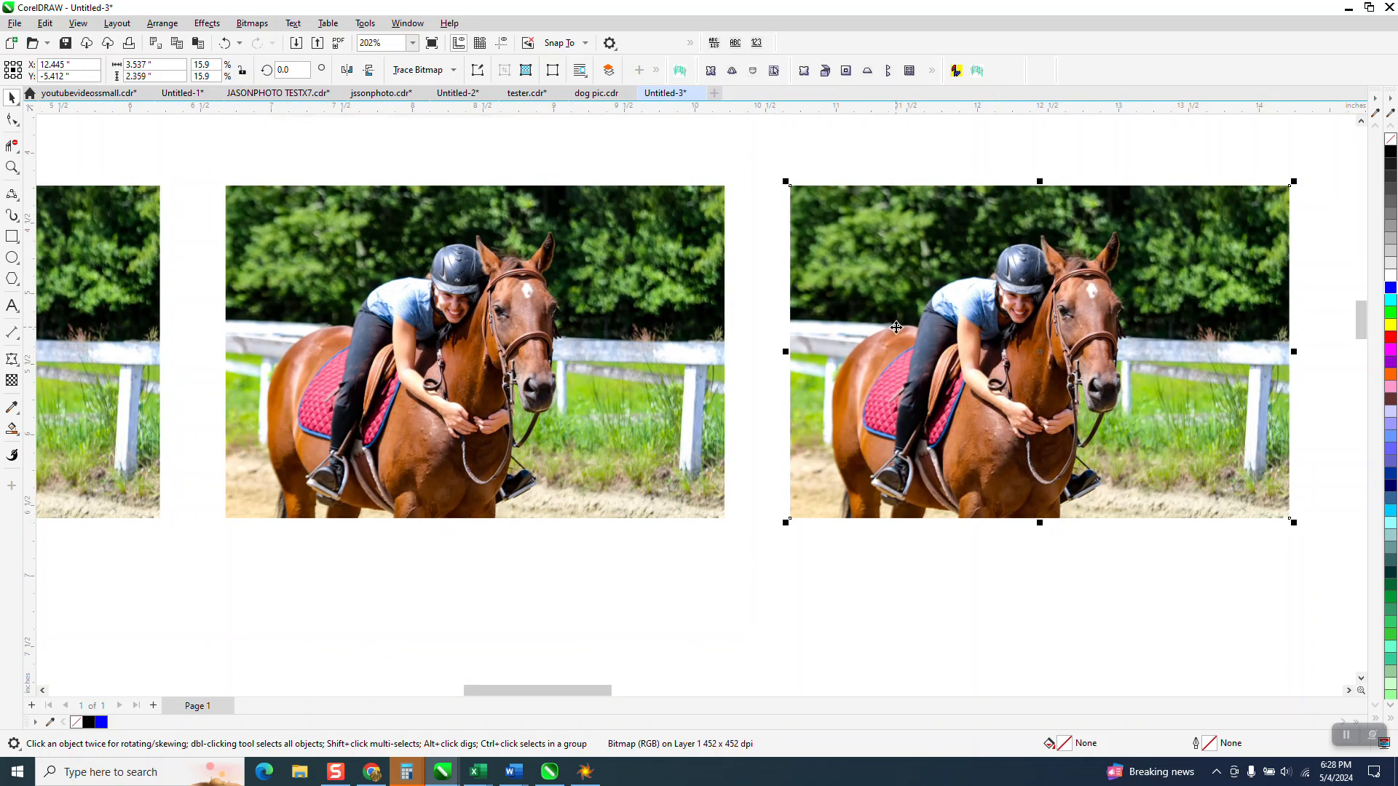
{"action": "scroll", "coordinate": [896, 328], "scroll_direction": "down", "scroll_amount": 2}
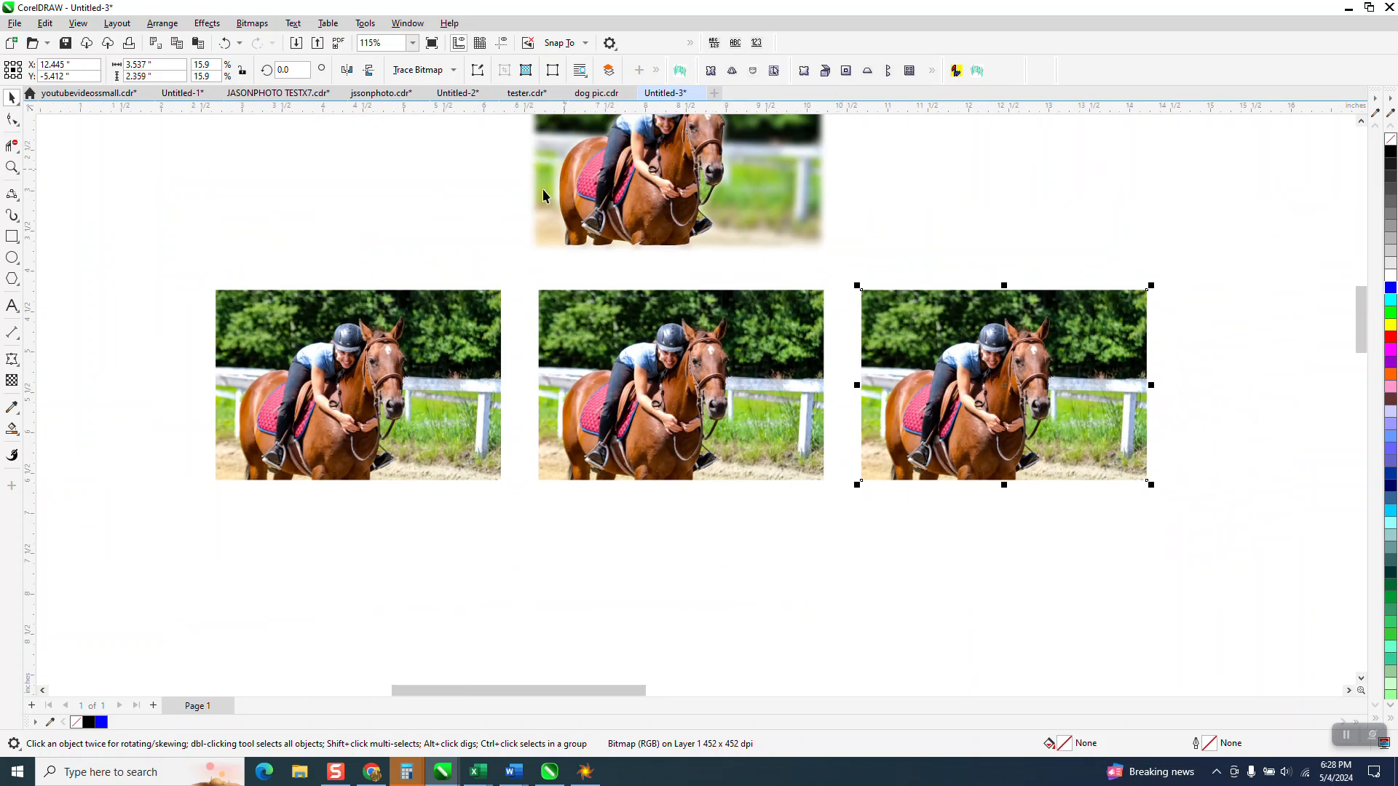
{"action": "left_click", "coordinate": [11, 166]}
{"action": "left_click_drag", "start_coordinate": [560, 149], "coordinate": [648, 232]}
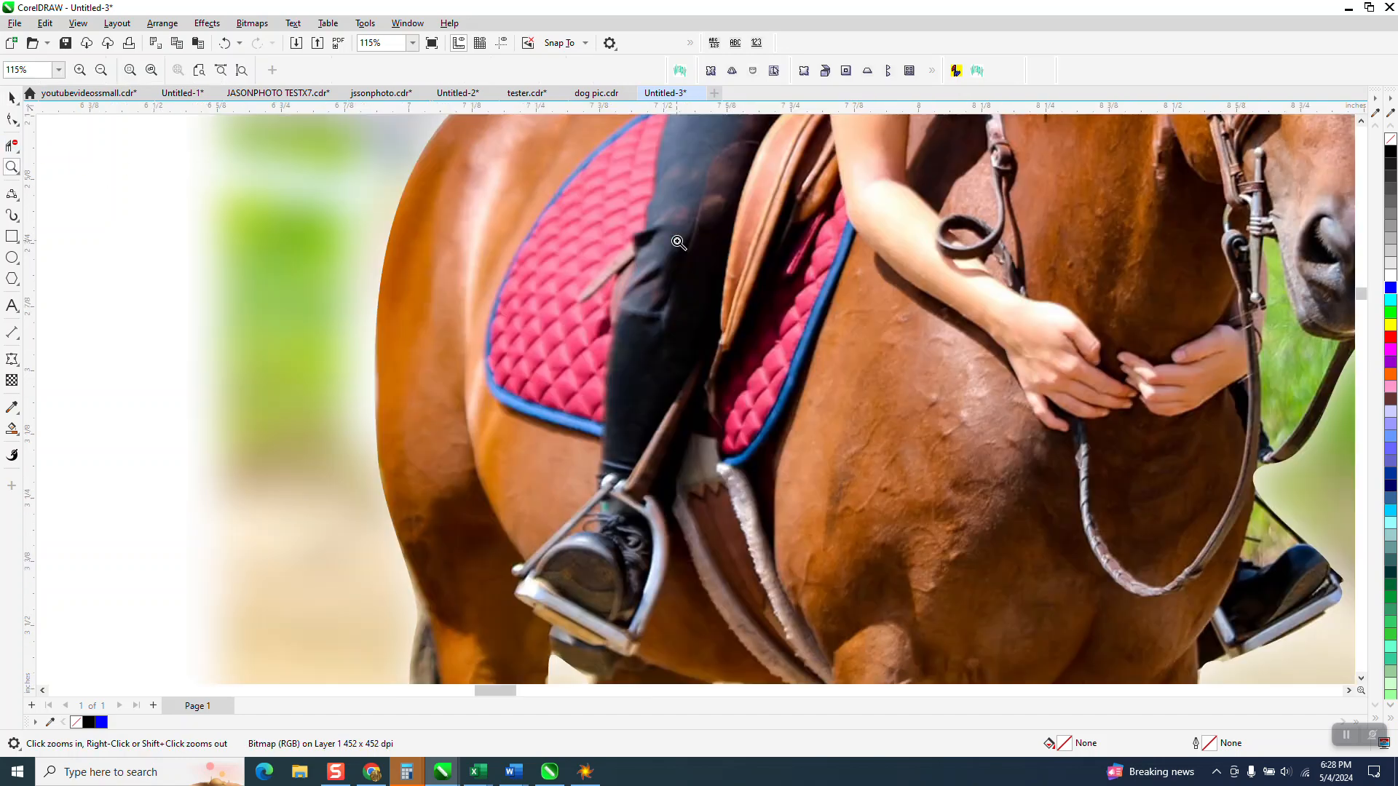
{"action": "right_click", "coordinate": [555, 271]}
{"action": "scroll", "coordinate": [457, 272], "scroll_direction": "down", "scroll_amount": 3}
{"action": "left_click_drag", "start_coordinate": [697, 354], "coordinate": [948, 514]}
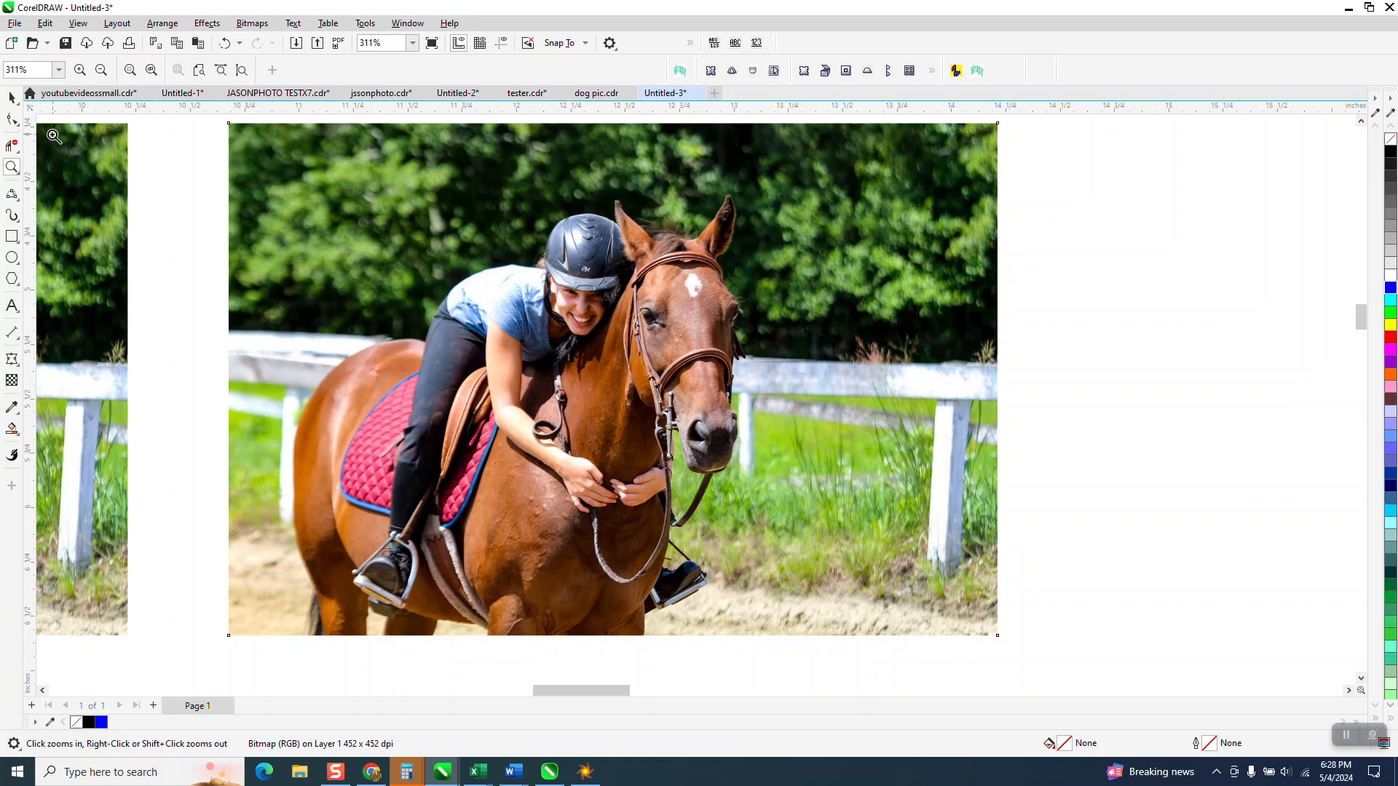
{"action": "left_click", "coordinate": [12, 97]}
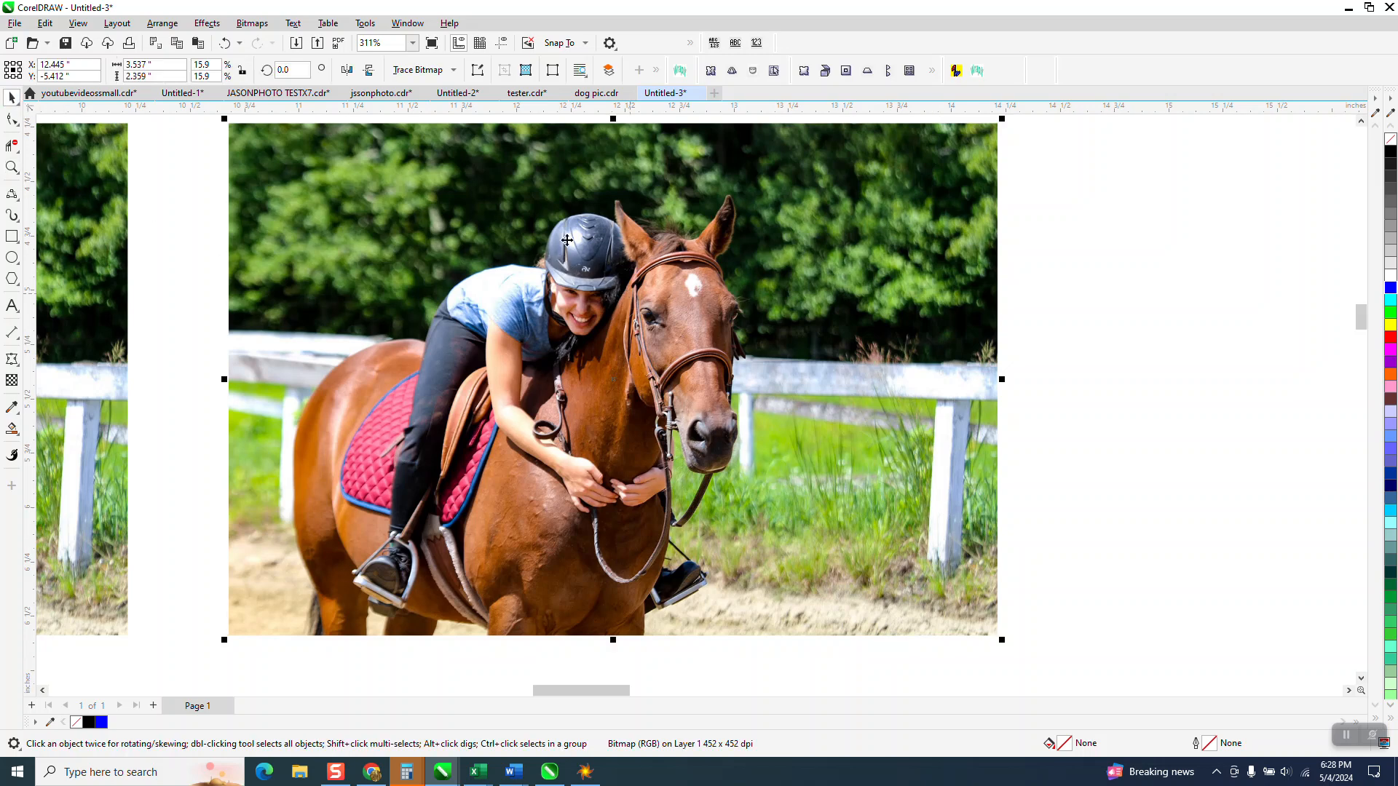
{"action": "left_click", "coordinate": [453, 70]}
{"action": "mouse_move", "coordinate": [464, 122]}
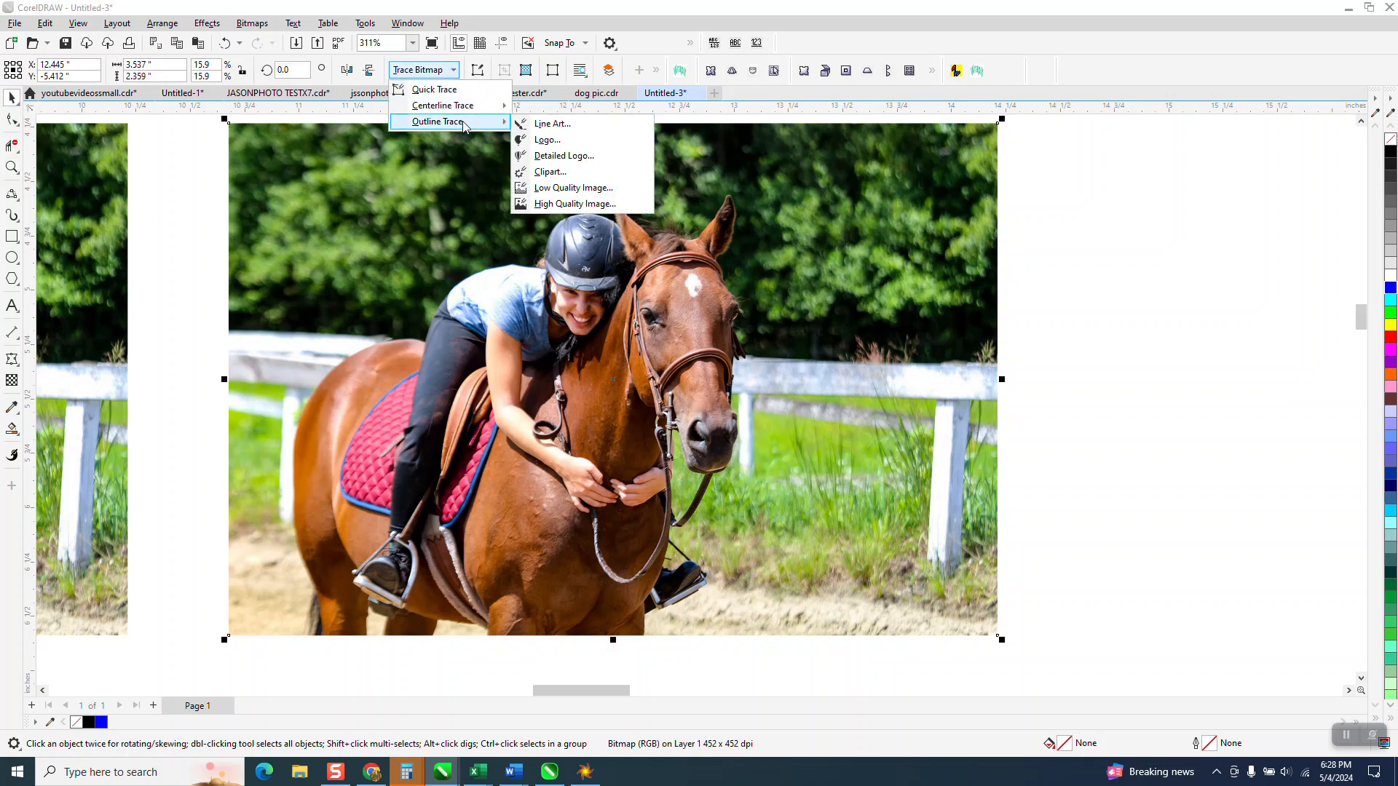
{"action": "left_click", "coordinate": [540, 175]}
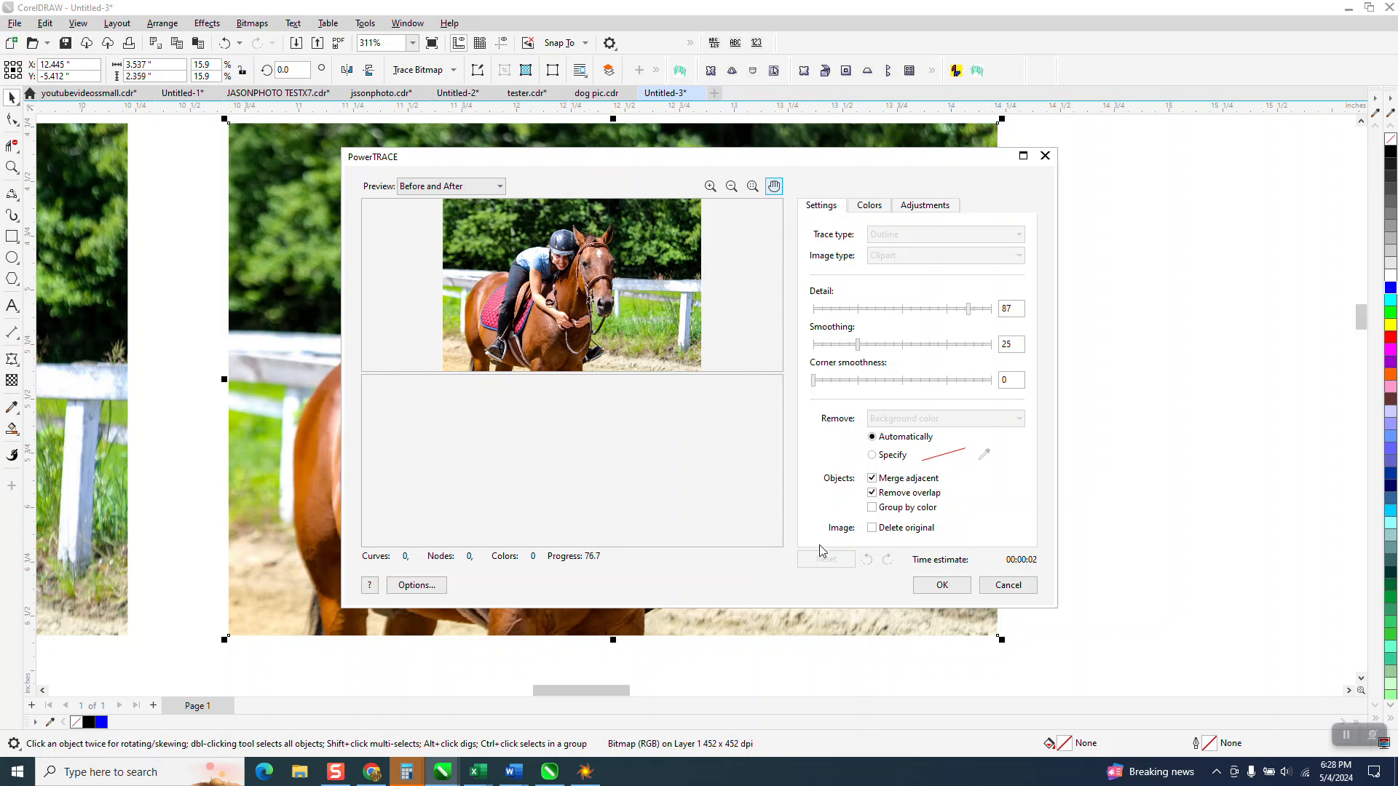
{"action": "left_click", "coordinate": [942, 587]}
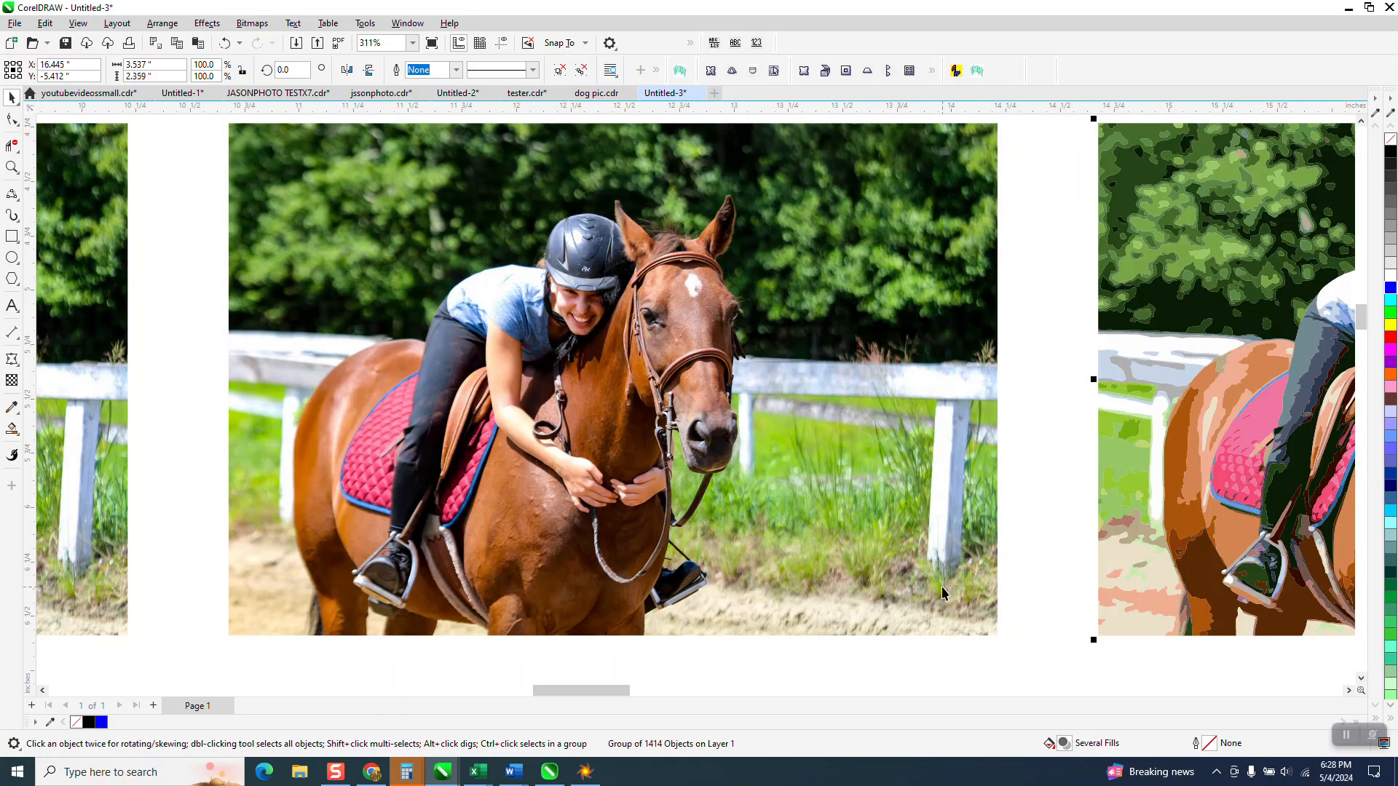
- Crop the traced picture tightly around the horse and rider, to about 2.15 by 2.05 inches
{"action": "scroll", "coordinate": [738, 560], "scroll_direction": "down", "scroll_amount": 1}
{"action": "scroll", "coordinate": [1158, 495], "scroll_direction": "down", "scroll_amount": 1}
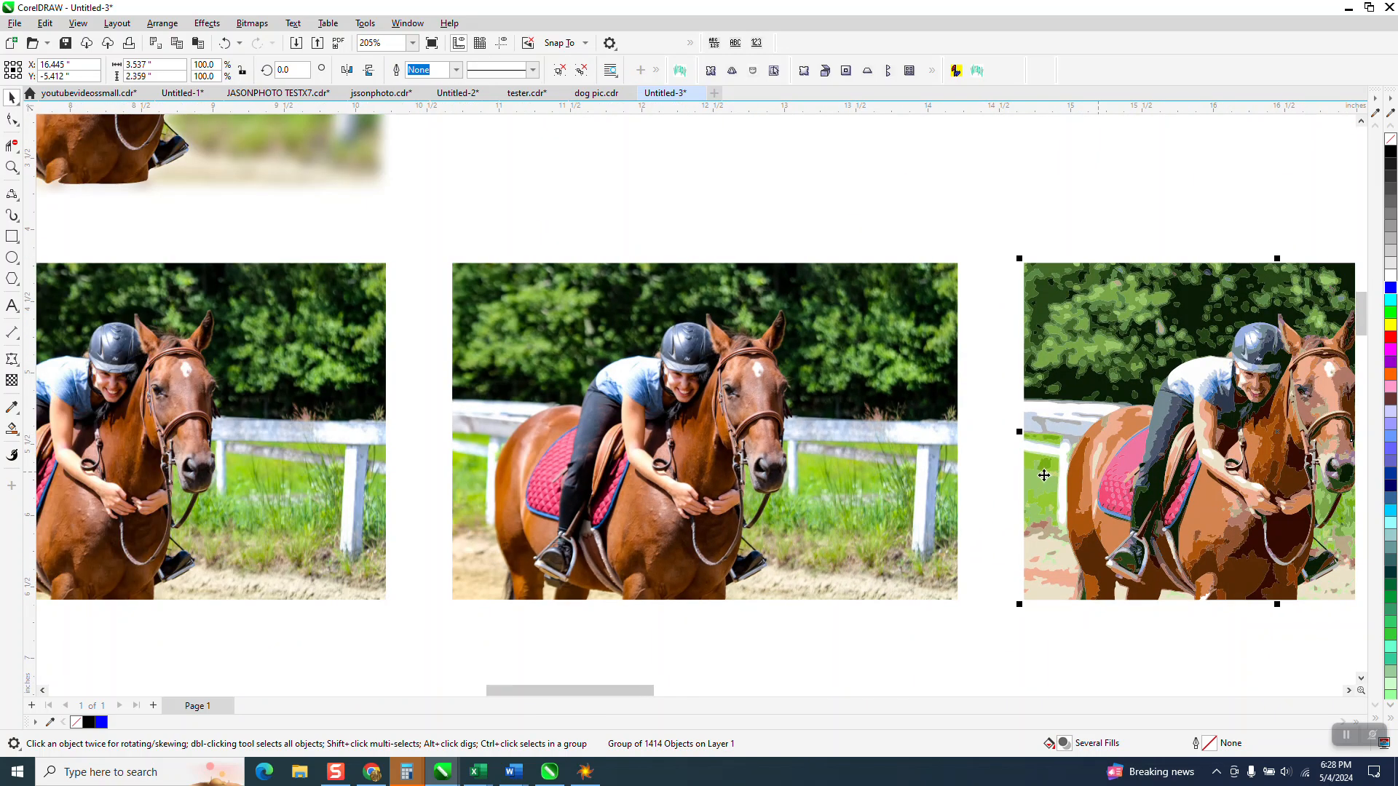
{"action": "scroll", "coordinate": [1038, 474], "scroll_direction": "down", "scroll_amount": 1}
{"action": "scroll", "coordinate": [1037, 473], "scroll_direction": "down", "scroll_amount": 1}
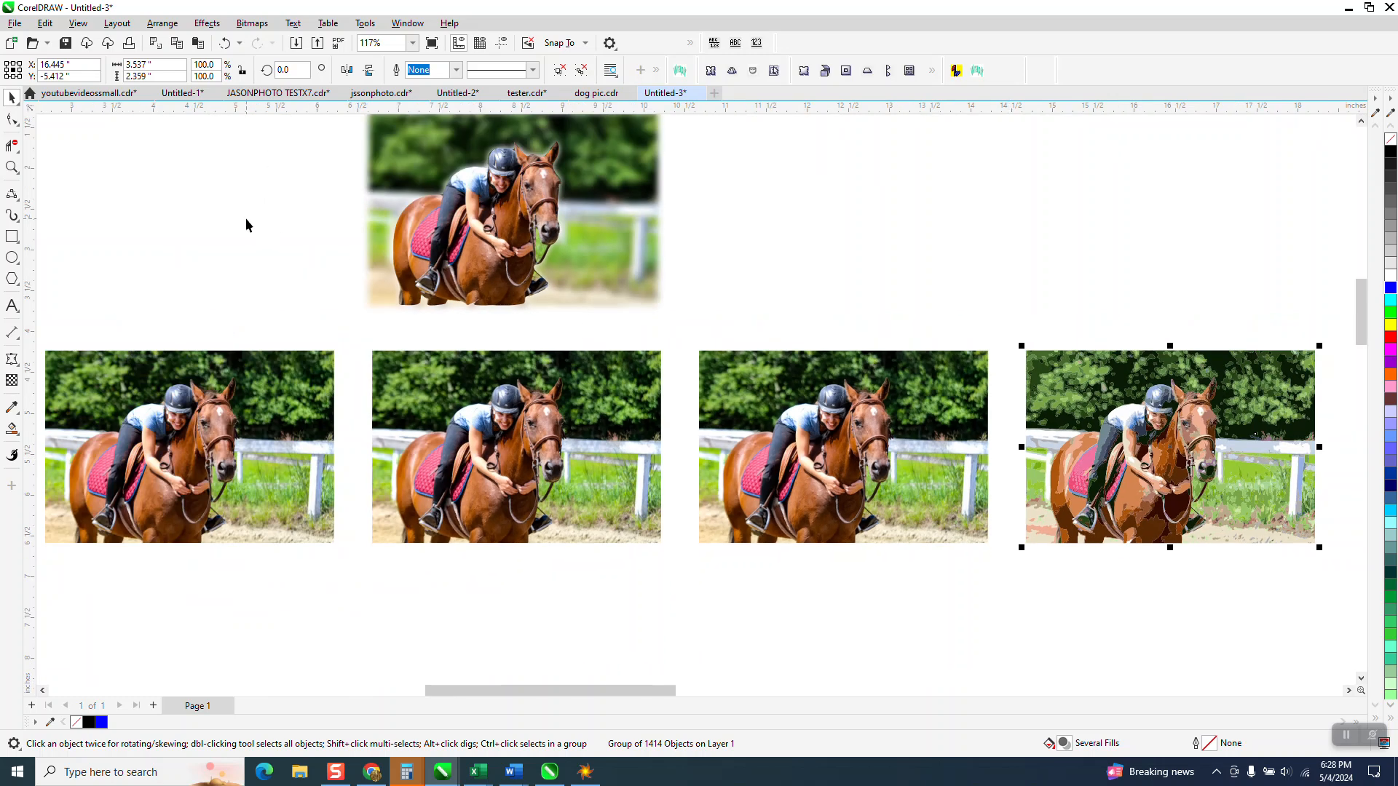
{"action": "left_click", "coordinate": [16, 169]}
{"action": "left_click_drag", "start_coordinate": [1021, 340], "coordinate": [1317, 580]}
{"action": "left_click", "coordinate": [12, 100]}
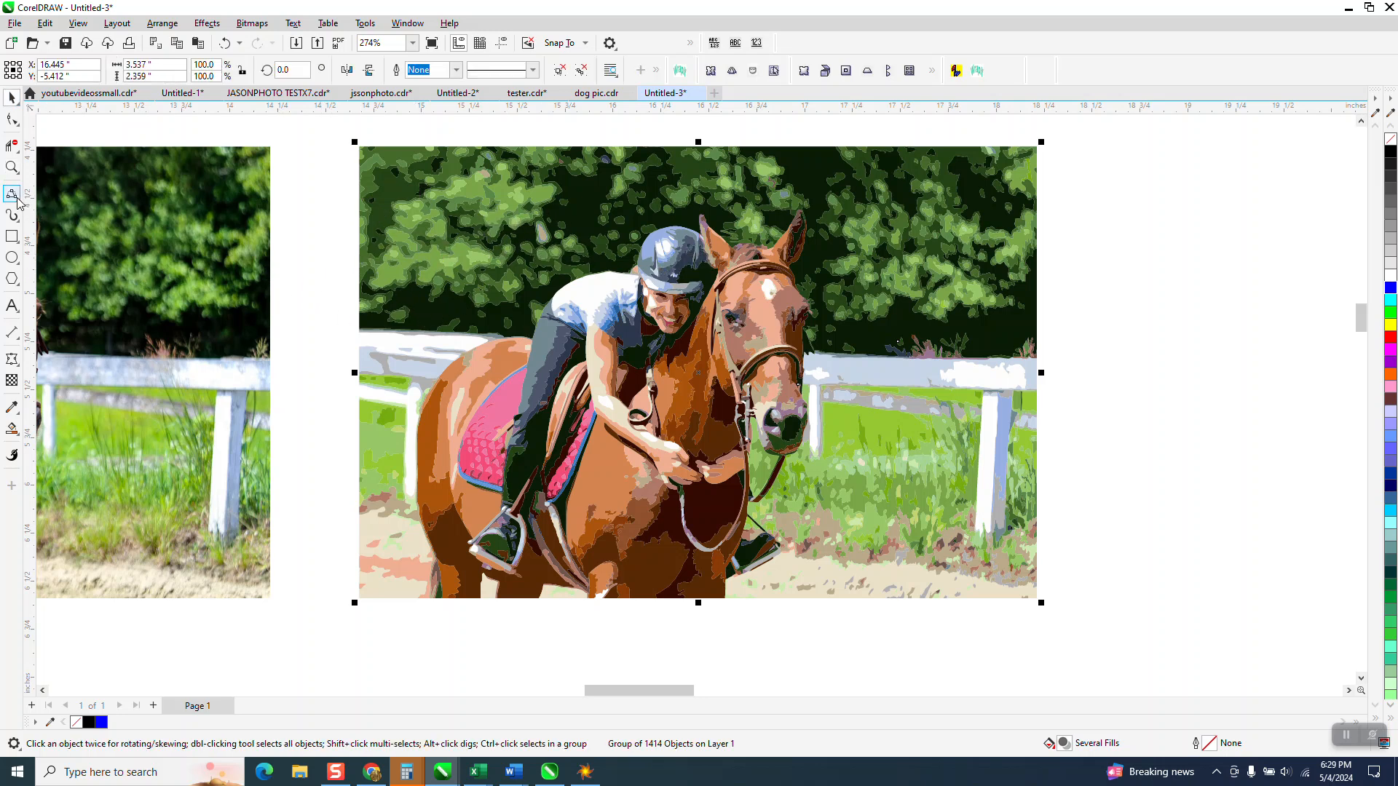
{"action": "left_click", "coordinate": [19, 152]}
{"action": "left_click", "coordinate": [47, 147]}
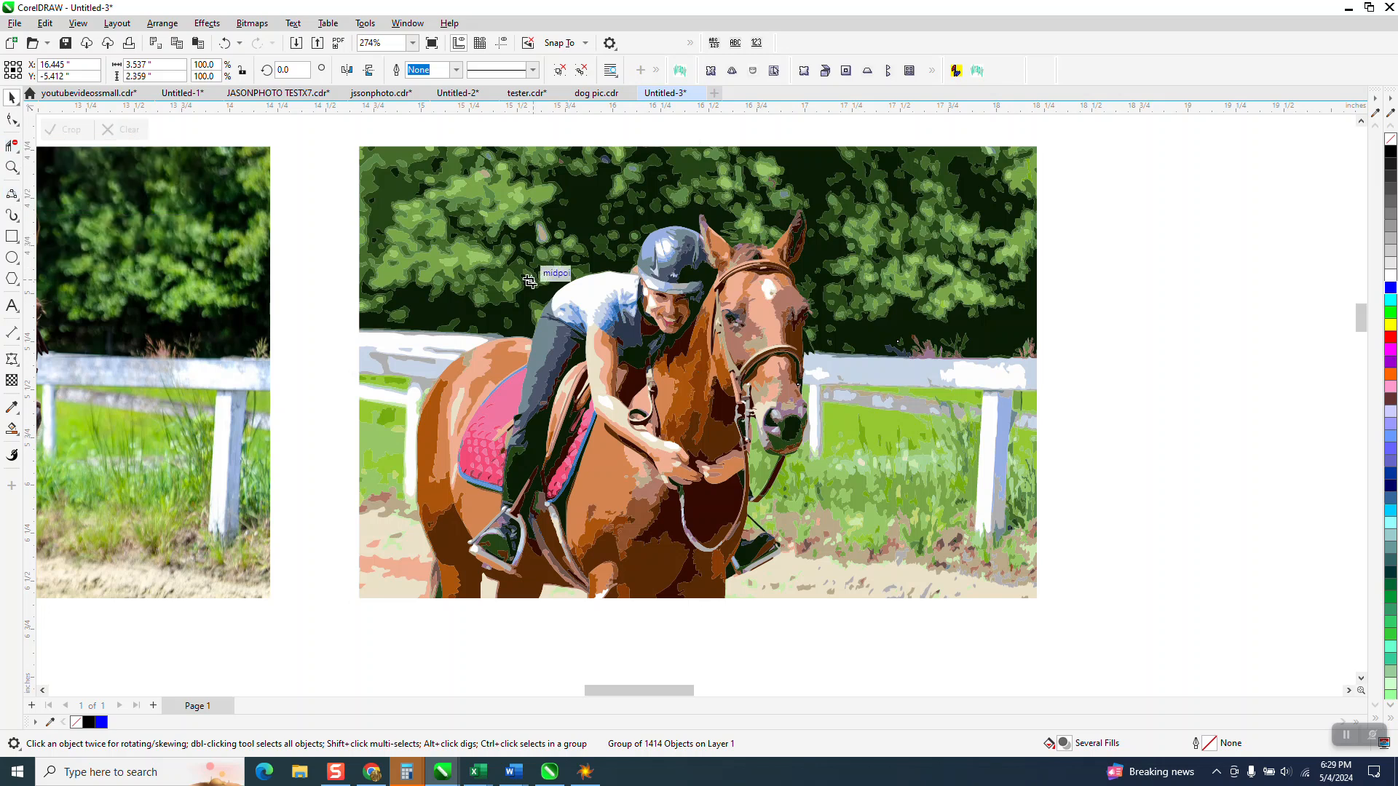
{"action": "left_click_drag", "start_coordinate": [408, 234], "coordinate": [820, 599]}
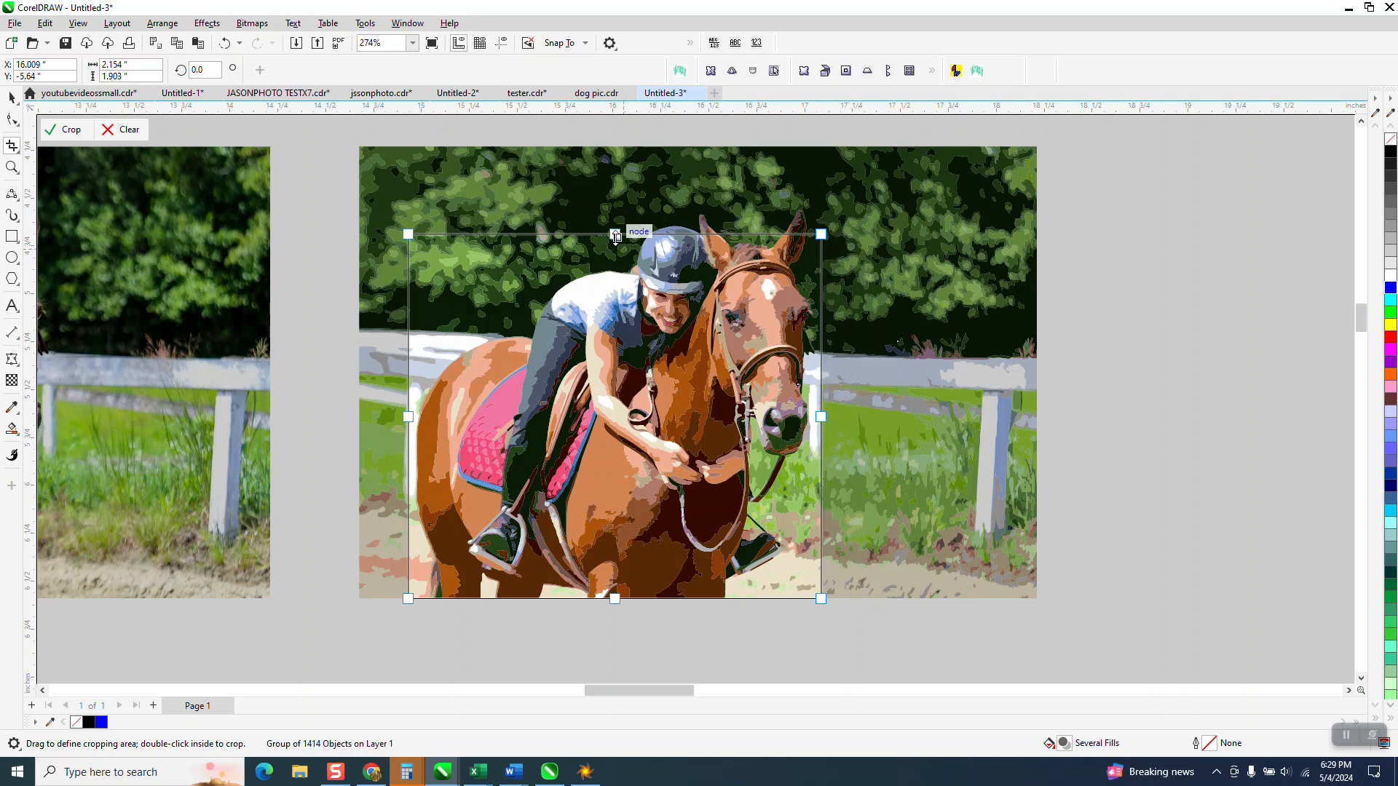
{"action": "left_click_drag", "start_coordinate": [613, 233], "coordinate": [615, 207]}
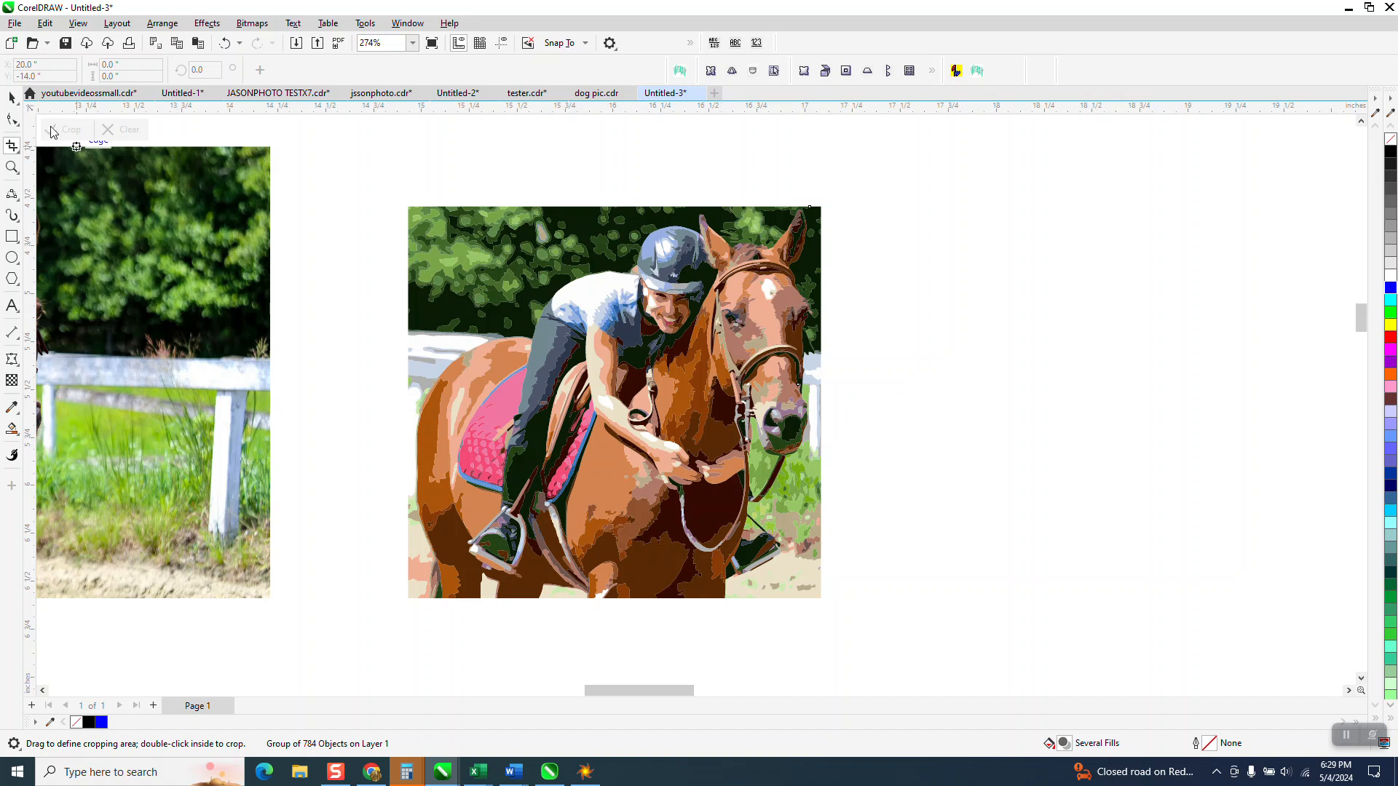
- Ungroup the cropped tracing into its individual objects
{"action": "left_click", "coordinate": [12, 96]}
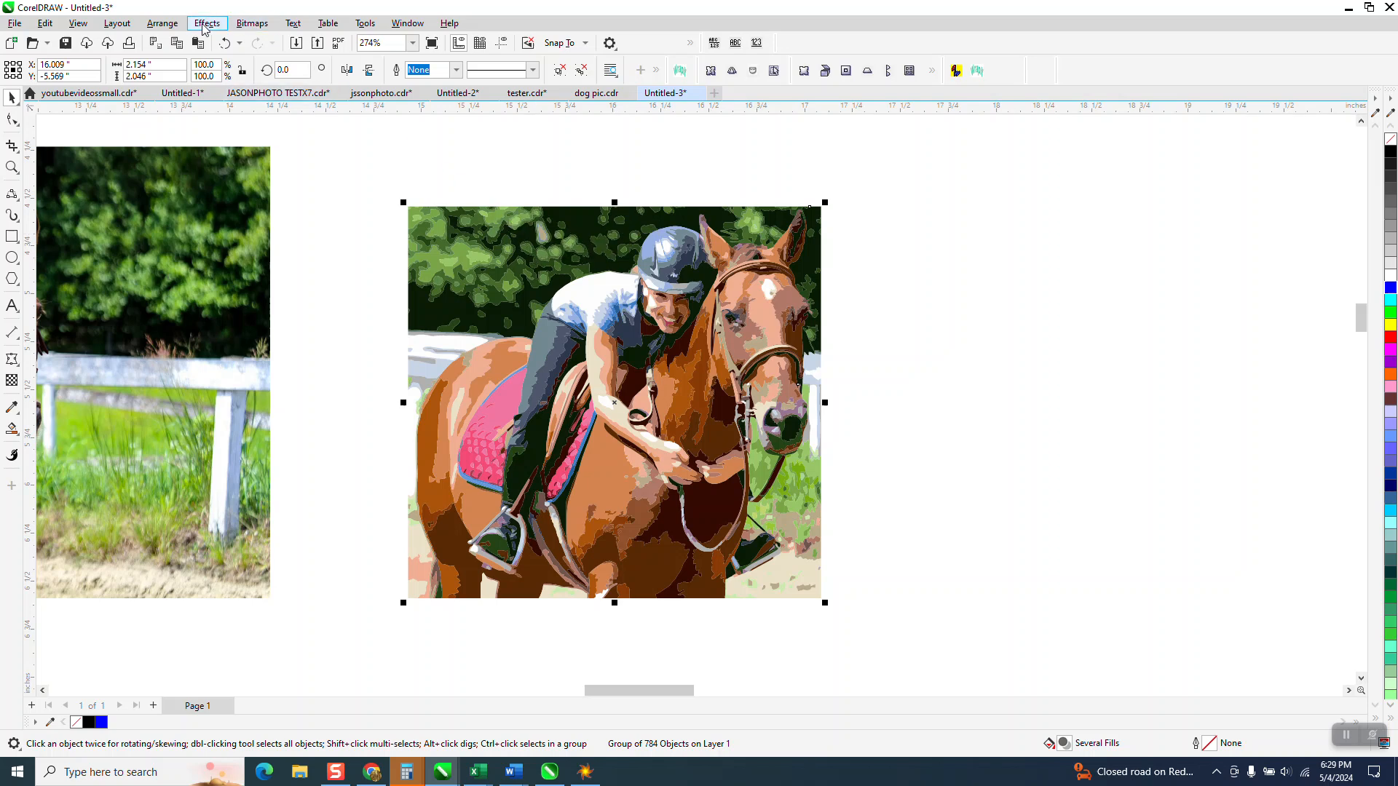
{"action": "left_click", "coordinate": [167, 26]}
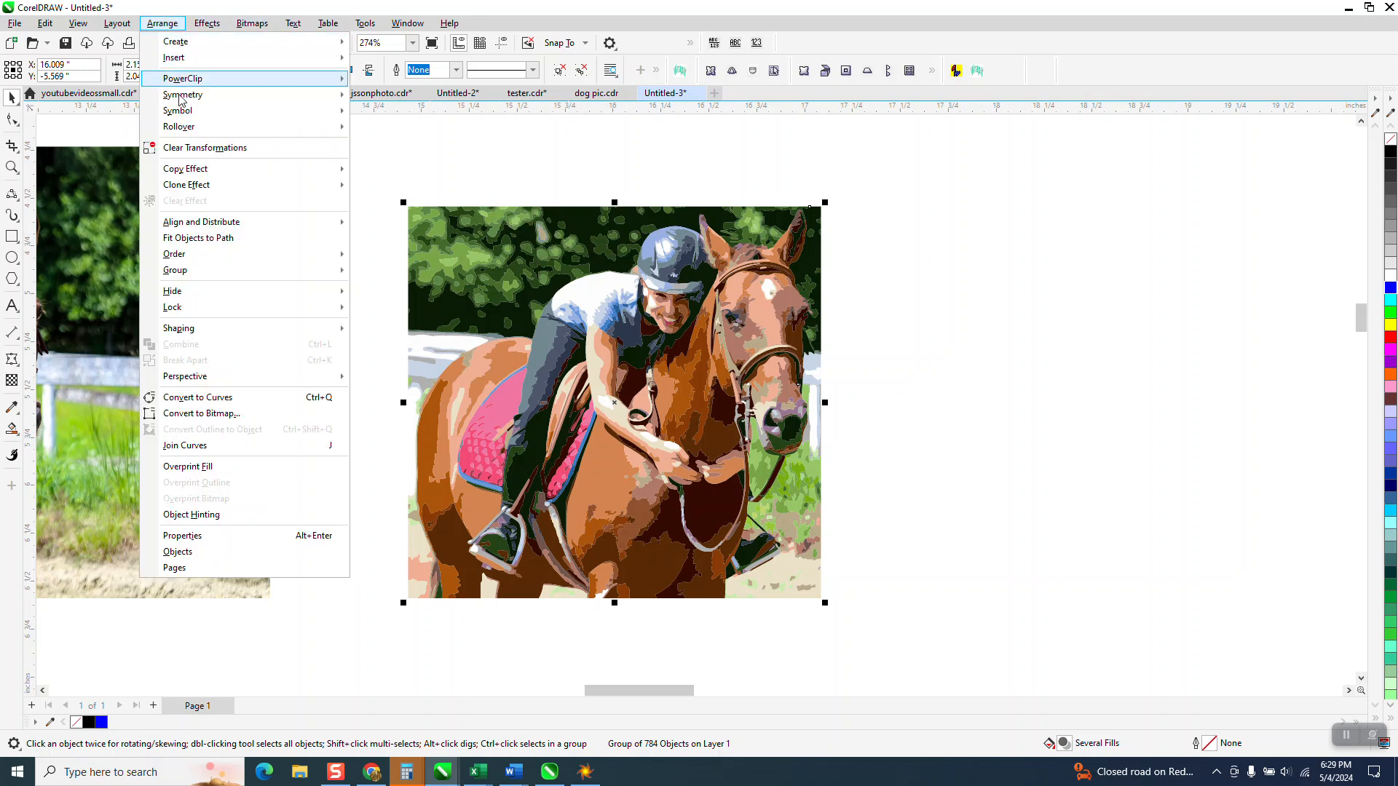
{"action": "mouse_move", "coordinate": [290, 274]}
{"action": "left_click", "coordinate": [357, 288]}
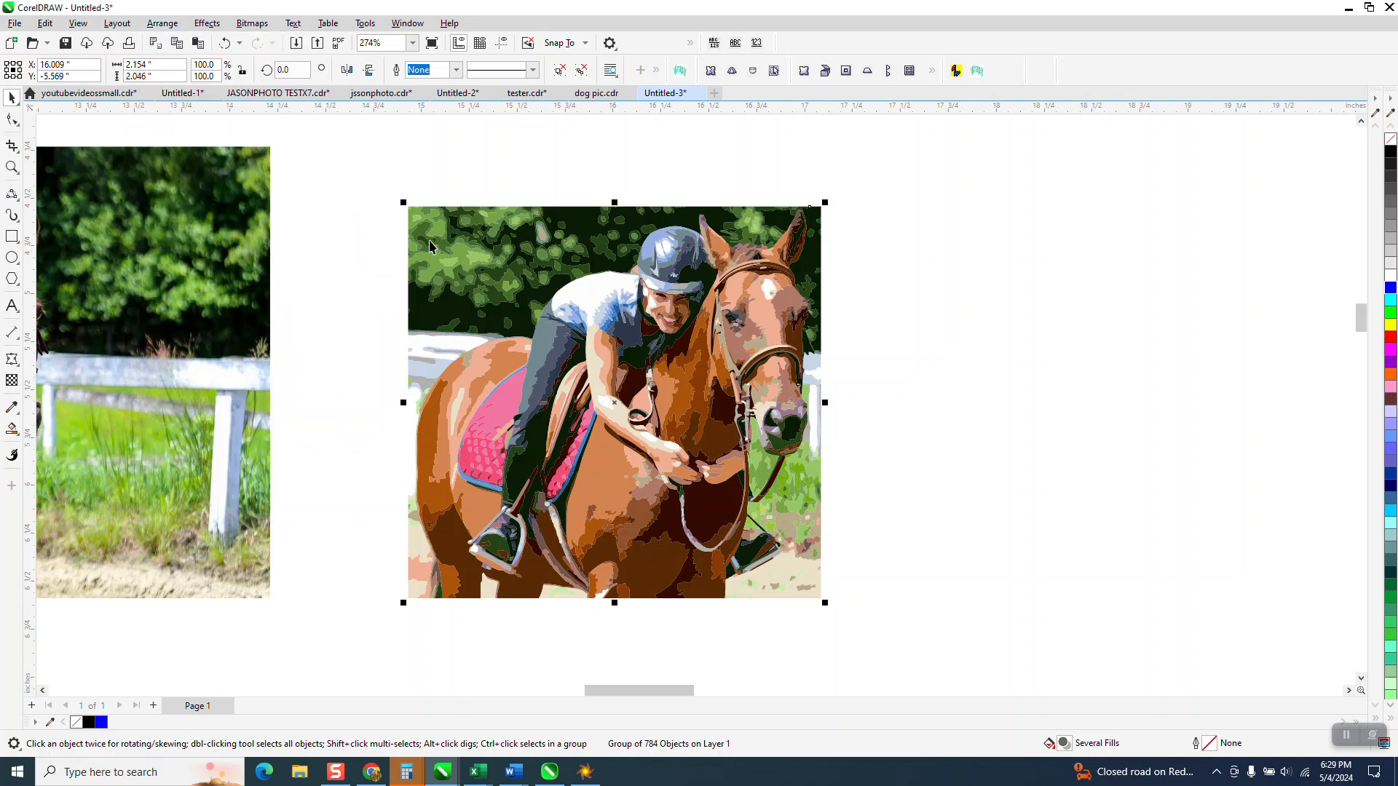
- Delete the foliage shapes in the upper background behind the rider's back and helmet
{"action": "left_click", "coordinate": [12, 167]}
{"action": "left_click_drag", "start_coordinate": [290, 171], "coordinate": [998, 577]}
{"action": "left_click", "coordinate": [12, 97]}
{"action": "left_click", "coordinate": [339, 154]}
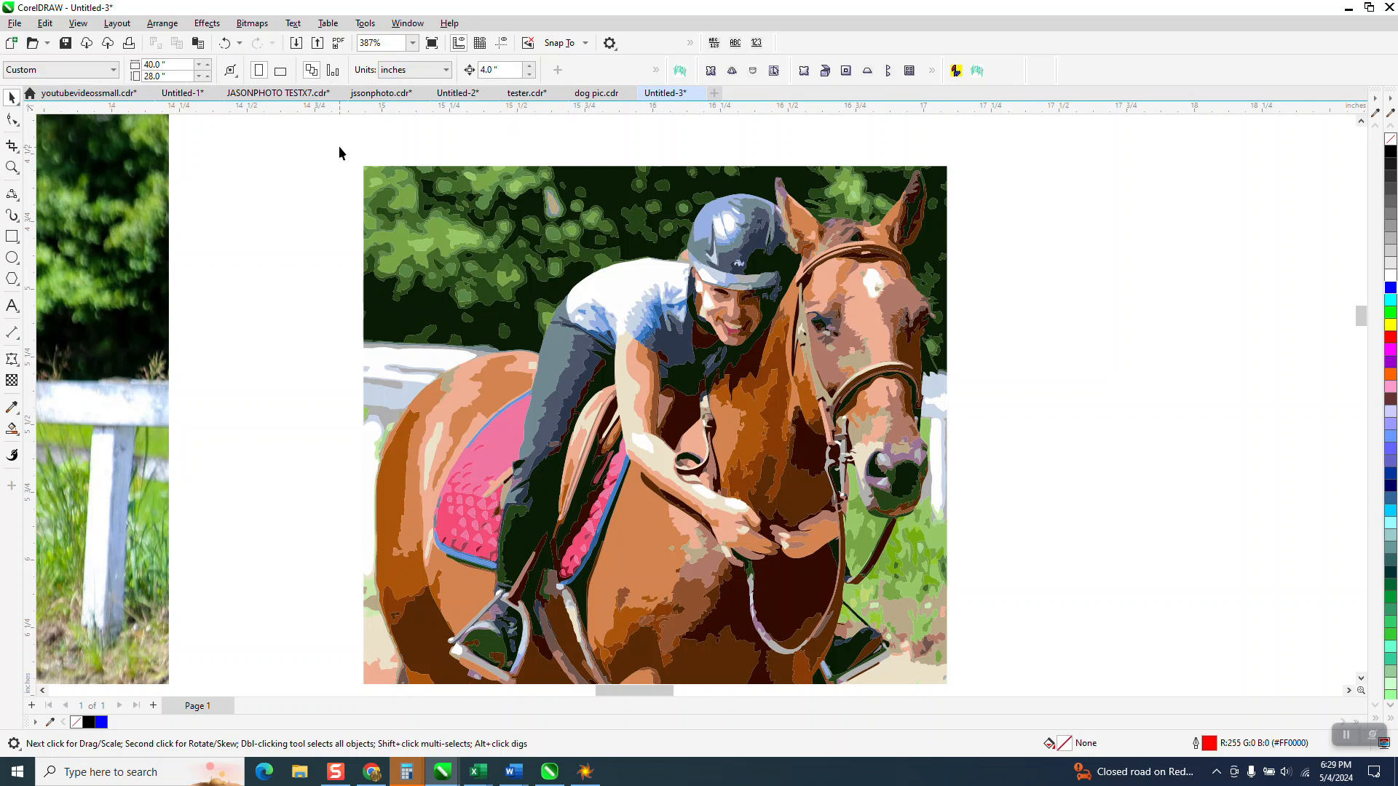
{"action": "left_click_drag", "start_coordinate": [339, 146], "coordinate": [656, 242]}
{"action": "key", "text": "Delete"}
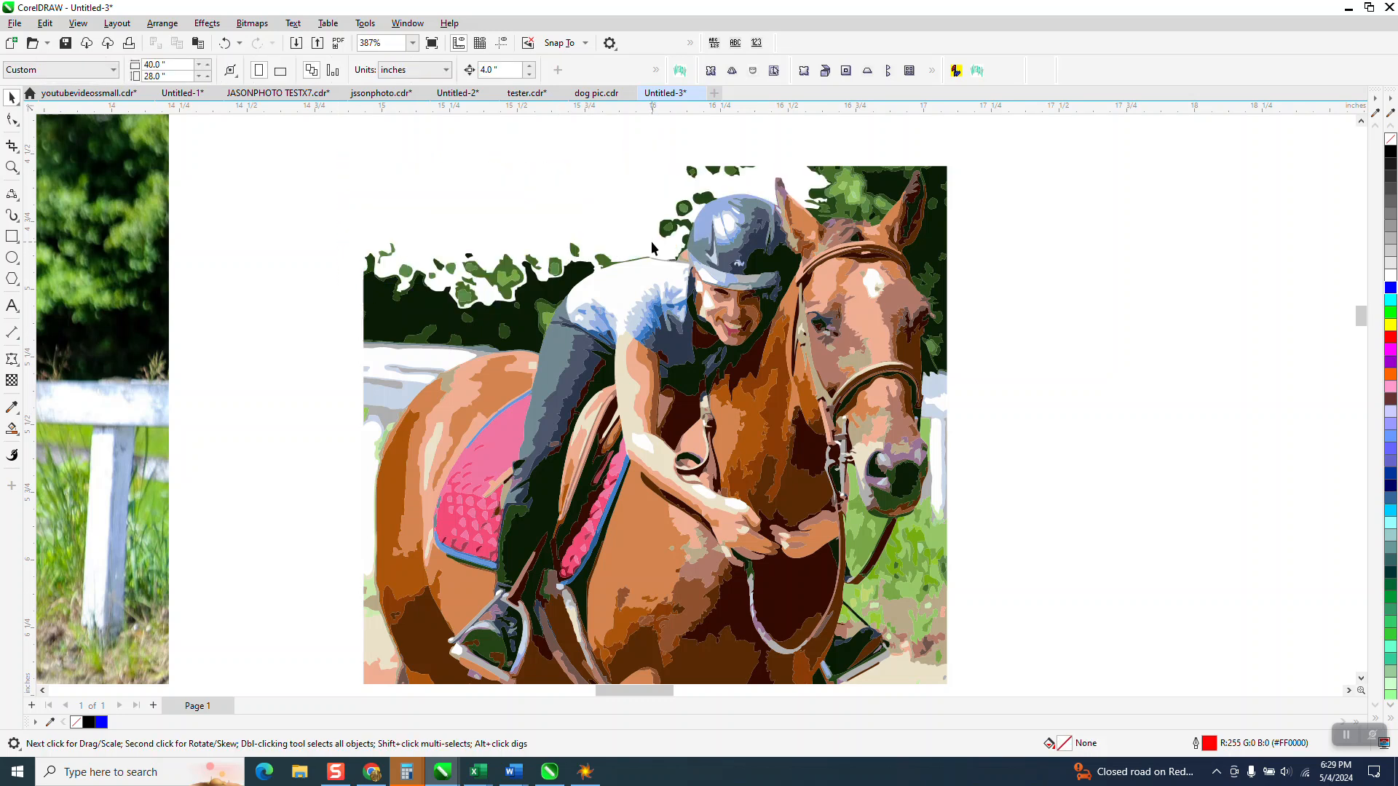
- Delete the dark foliage area and its green patches above the fence behind the rider
{"action": "left_click_drag", "start_coordinate": [344, 213], "coordinate": [522, 354]}
{"action": "left_click", "coordinate": [519, 359]}
{"action": "left_click_drag", "start_coordinate": [325, 232], "coordinate": [502, 310]}
{"action": "key", "text": "Delete"}
{"action": "left_click", "coordinate": [504, 284]}
{"action": "key", "text": "Delete"}
{"action": "left_click", "coordinate": [509, 267]}
{"action": "key", "text": "Delete"}
{"action": "left_click", "coordinate": [459, 305]}
{"action": "key", "text": "Delete"}
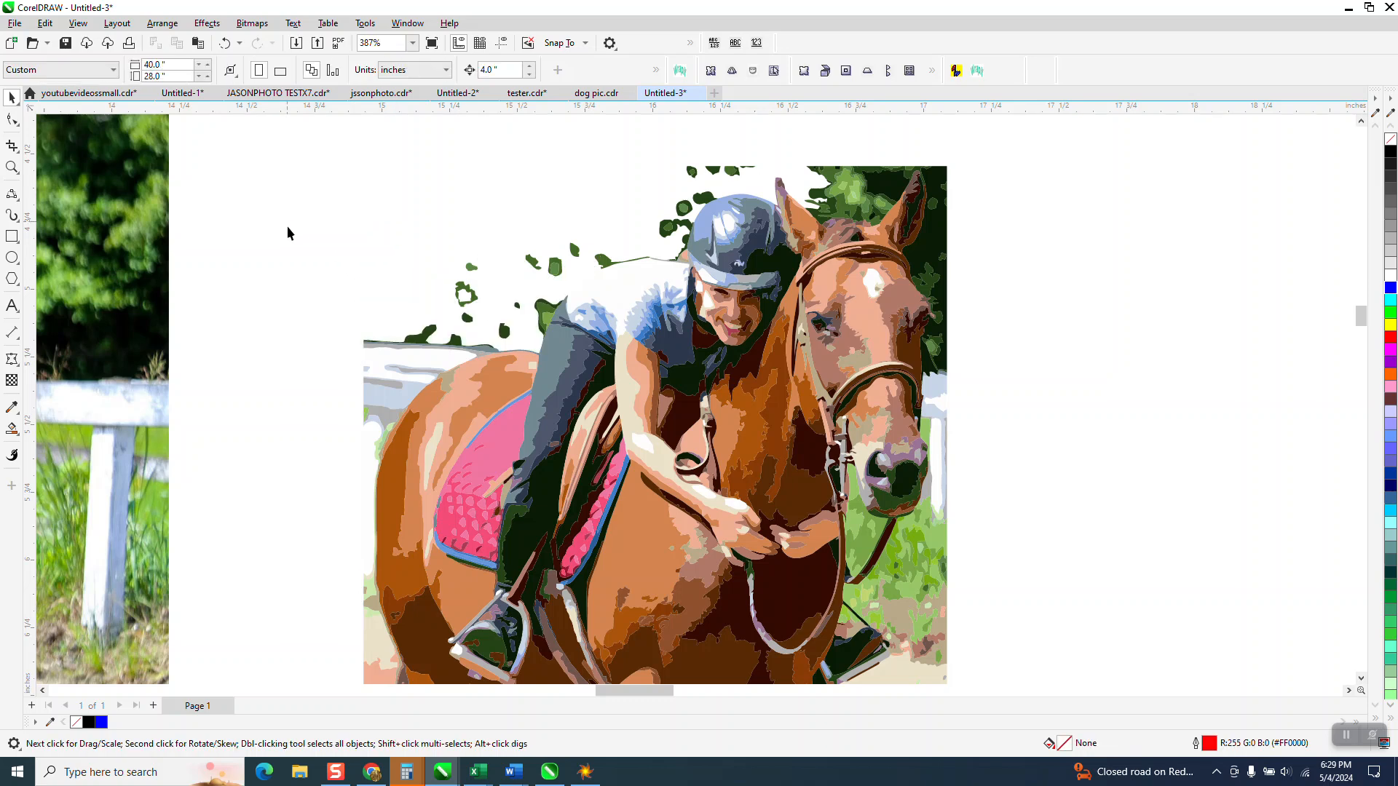
- Delete the leftover small leaf fragments above the fence and the horse's rump
{"action": "left_click", "coordinate": [424, 331]}
{"action": "key", "text": "Delete"}
{"action": "left_click", "coordinate": [468, 319]}
{"action": "key", "text": "Delete"}
{"action": "left_click", "coordinate": [472, 291]}
{"action": "key", "text": "Delete"}
{"action": "left_click", "coordinate": [471, 267]}
{"action": "key", "text": "Delete"}
{"action": "left_click", "coordinate": [503, 331]}
{"action": "key", "text": "Delete"}
{"action": "left_click", "coordinate": [538, 322]}
{"action": "key", "text": "Delete"}
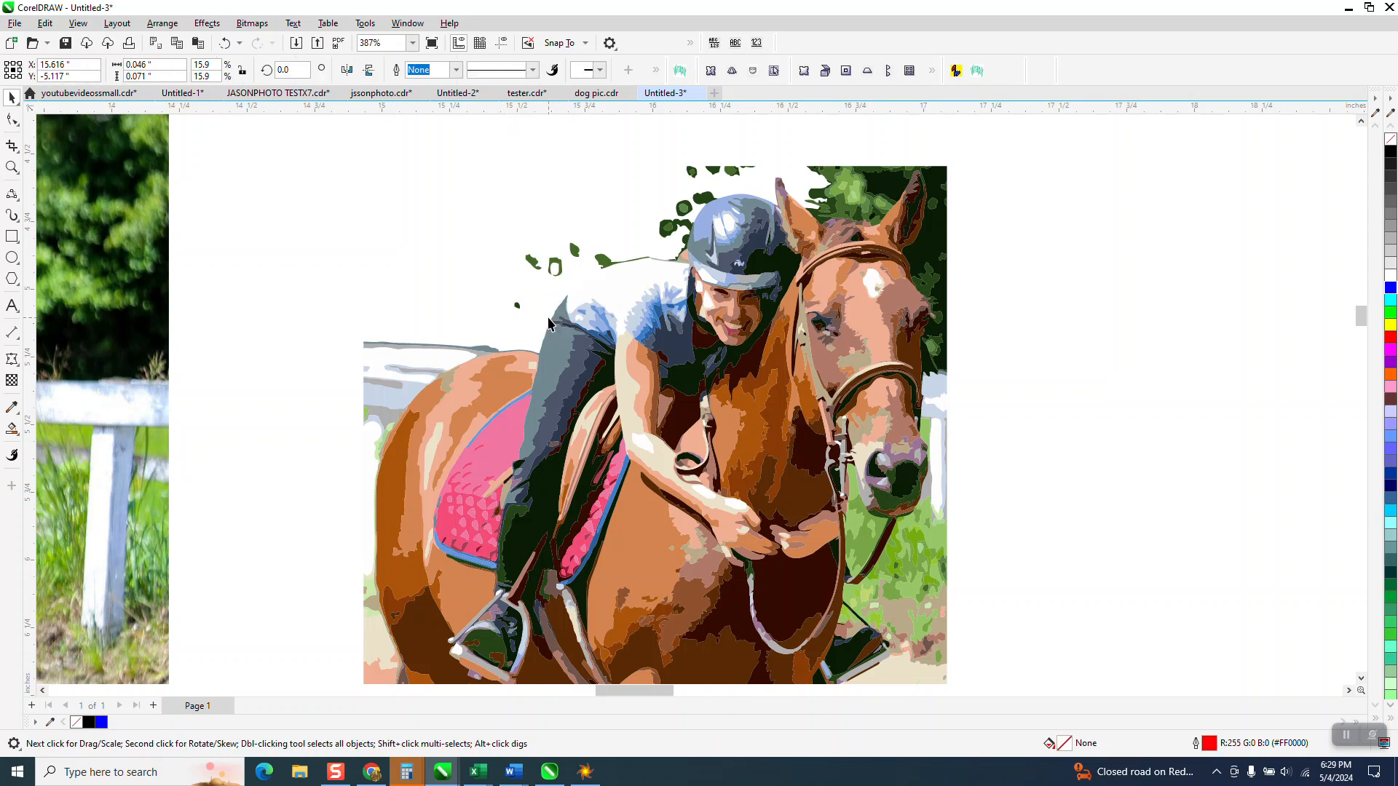
- Delete the remaining leaf fragments along the rider's back and behind the helmet
{"action": "left_click", "coordinate": [553, 268]}
{"action": "key", "text": "Delete"}
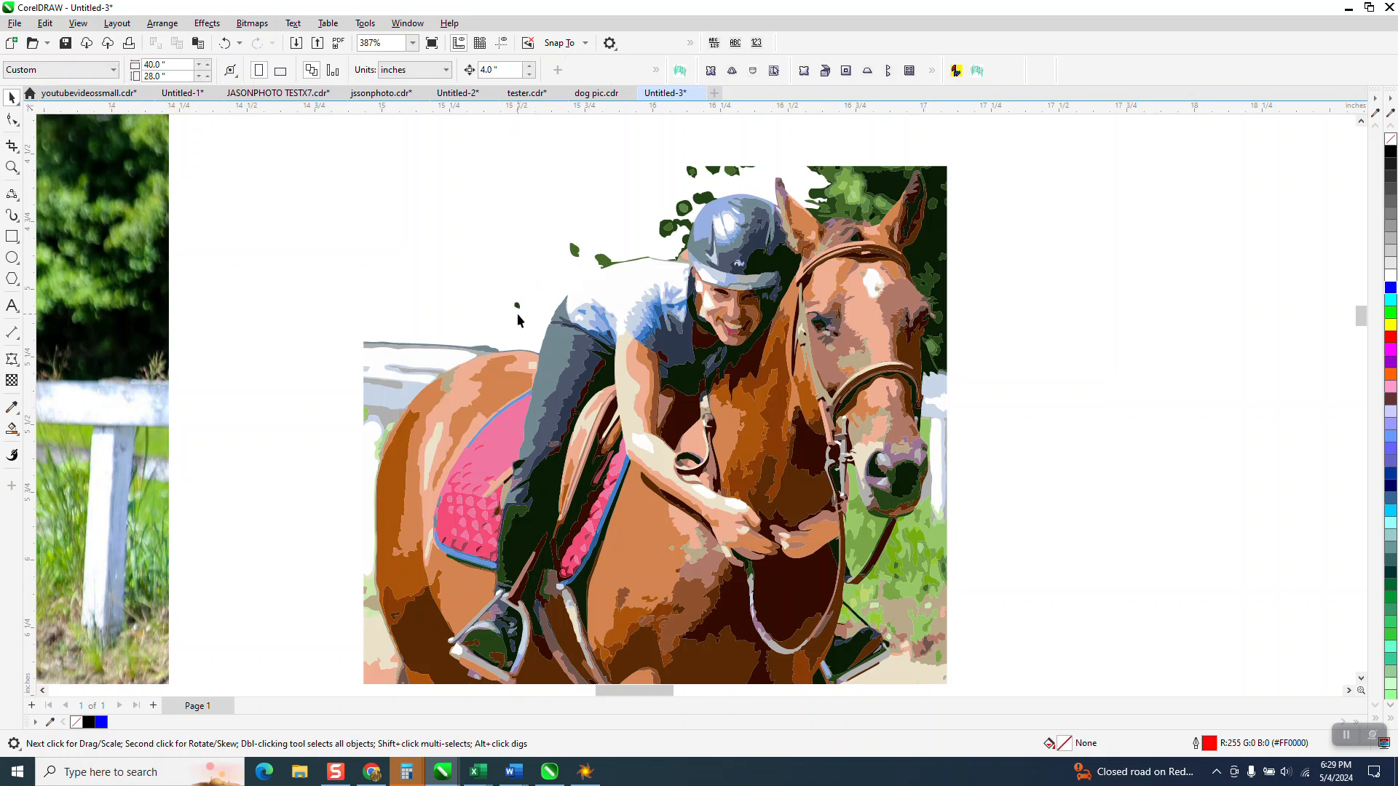
{"action": "left_click", "coordinate": [518, 306]}
{"action": "key", "text": "Delete"}
{"action": "left_click", "coordinate": [574, 252]}
{"action": "key", "text": "Delete"}
{"action": "left_click", "coordinate": [688, 217]}
{"action": "key", "text": "Delete"}
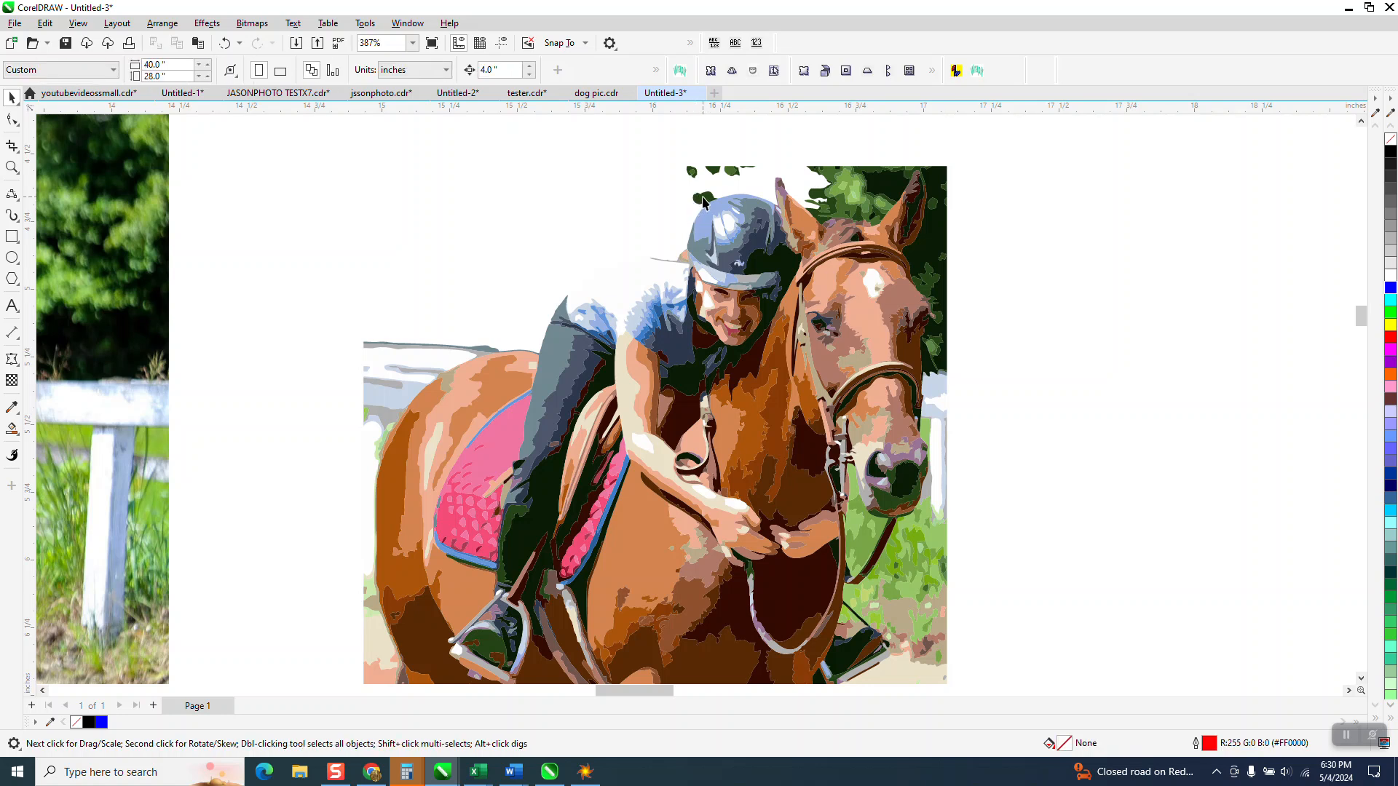
- Delete the stray foliage fragments just above the rider's helmet
{"action": "left_click", "coordinate": [704, 202]}
{"action": "key", "text": "Delete"}
{"action": "left_click", "coordinate": [687, 172]}
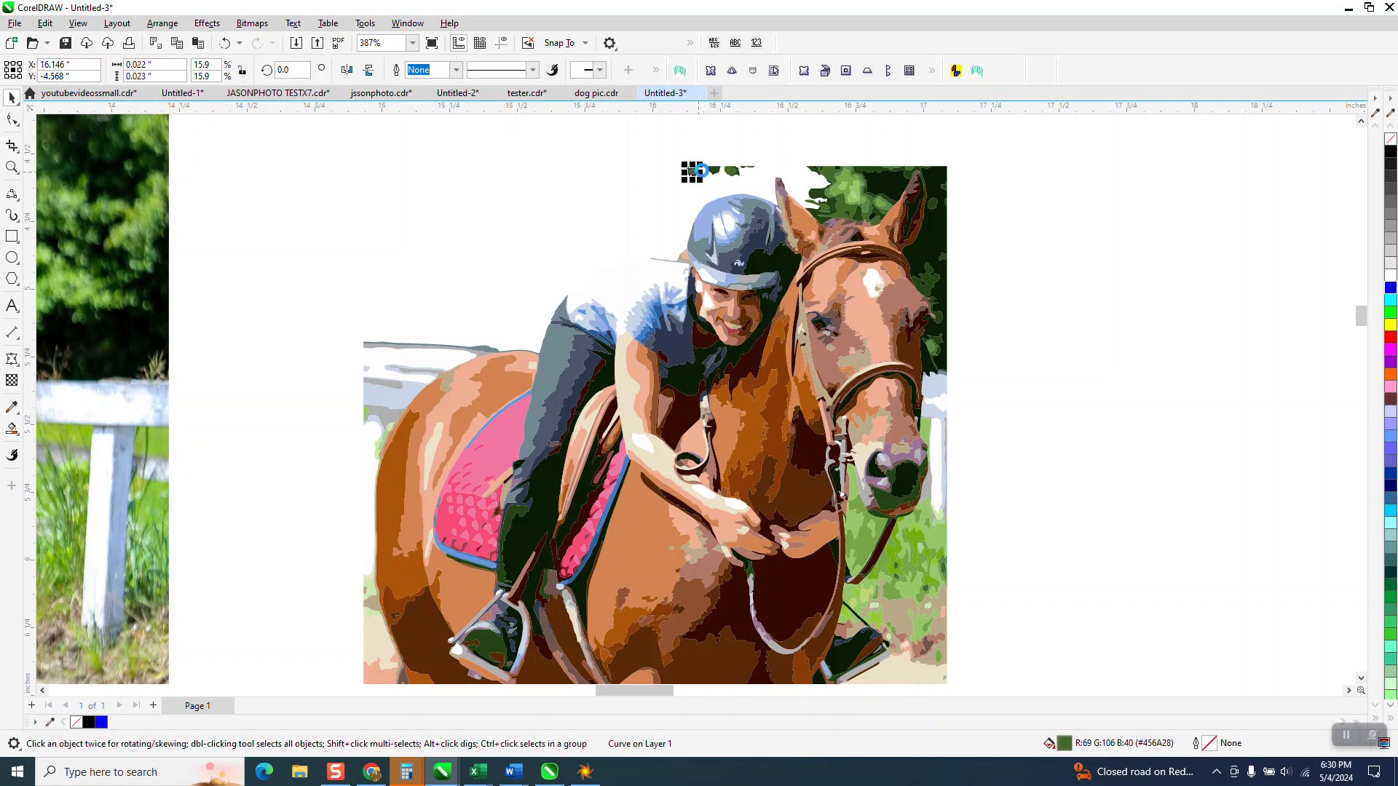
{"action": "left_click", "coordinate": [696, 171]}
{"action": "key", "text": "Delete"}
{"action": "left_click", "coordinate": [737, 171]}
{"action": "key", "text": "Delete"}
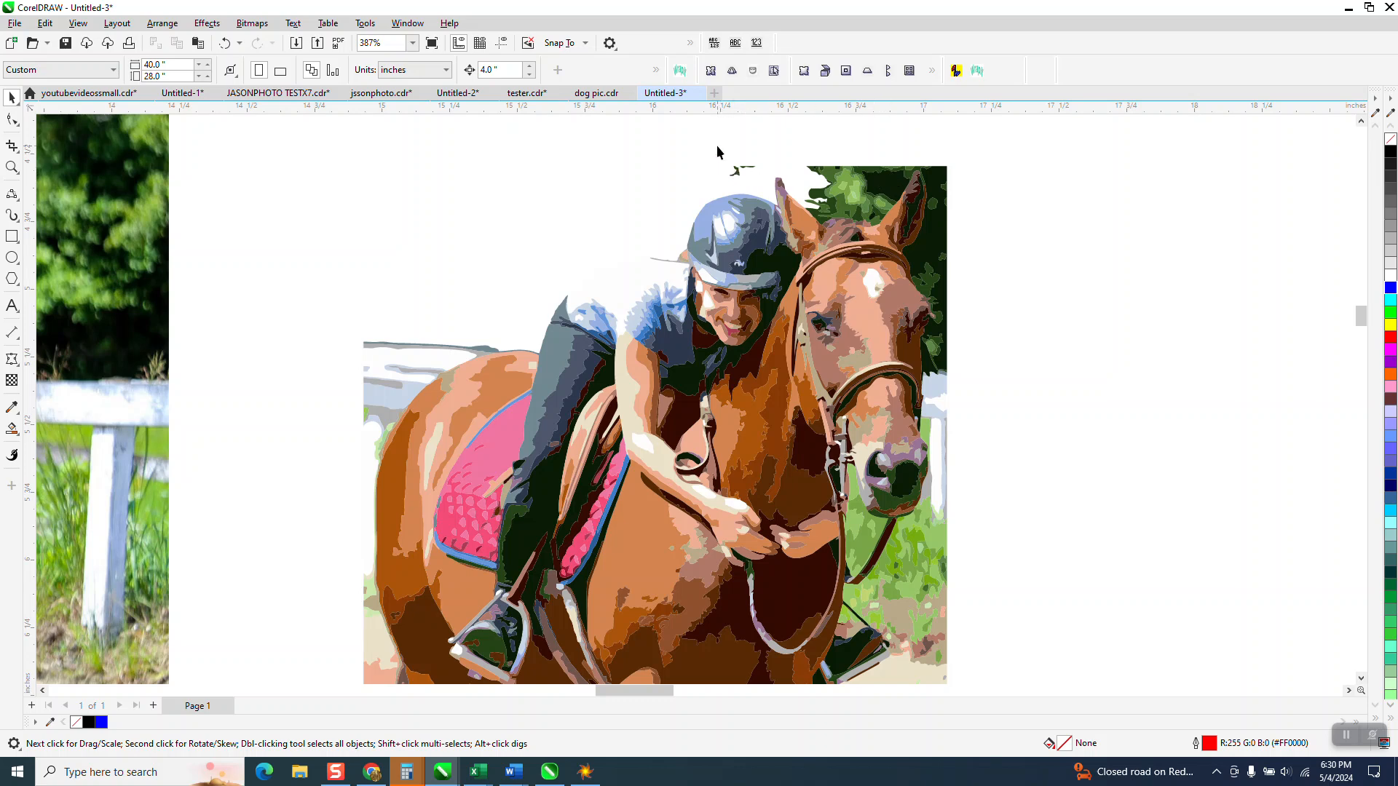
{"action": "left_click_drag", "start_coordinate": [753, 182], "coordinate": [754, 179]}
{"action": "key", "text": "Delete"}
{"action": "left_click", "coordinate": [749, 167]}
{"action": "key", "text": "Delete"}
- Delete the pale foliage piece beside the horse's ear nearest the helmet and the stray fragment above it
{"action": "left_click", "coordinate": [843, 181]}
{"action": "key", "text": "Delete"}
{"action": "key", "text": "Delete"}
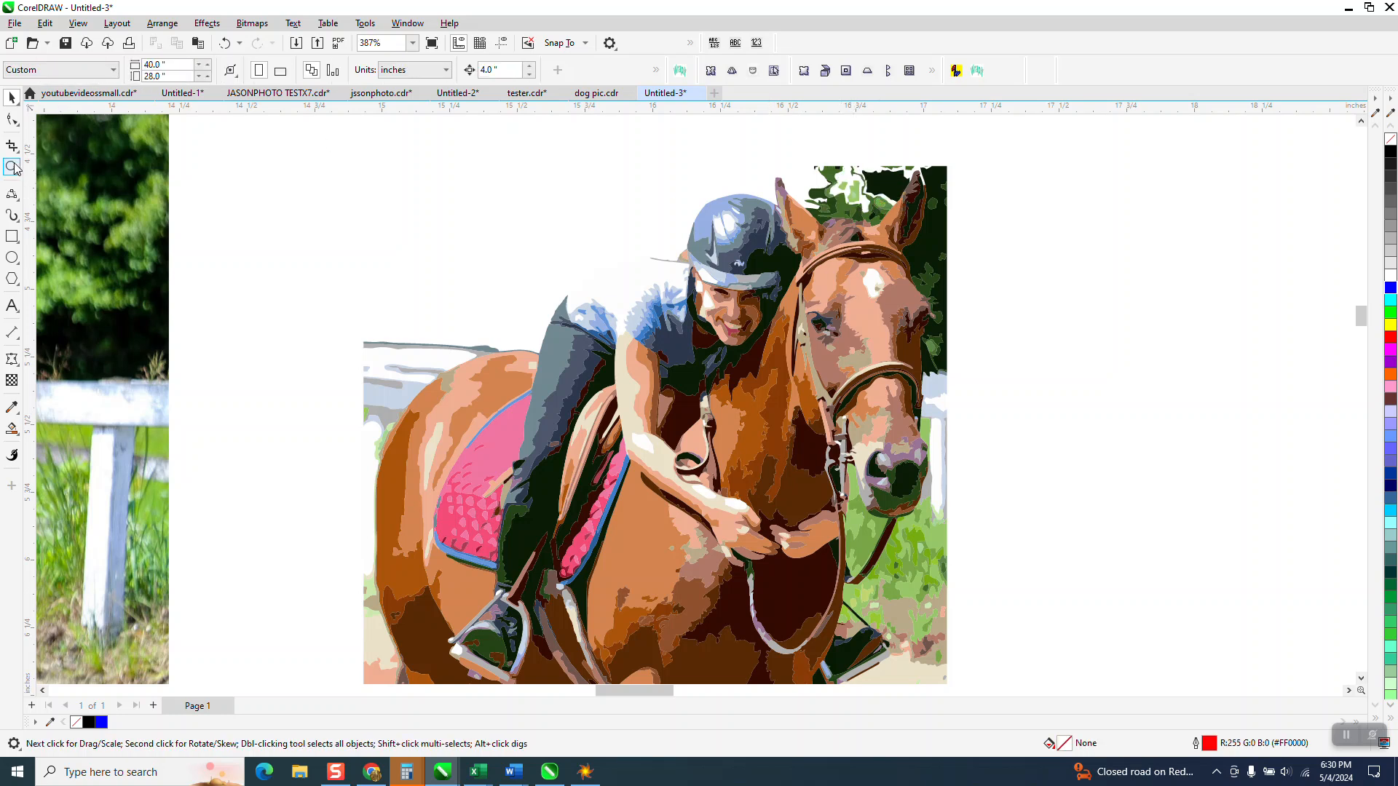
- Delete the green foliage shapes next to the horse's ear nearest the rider's helmet
{"action": "left_click", "coordinate": [12, 168]}
{"action": "left_click_drag", "start_coordinate": [765, 154], "coordinate": [965, 320]}
{"action": "left_click", "coordinate": [11, 99]}
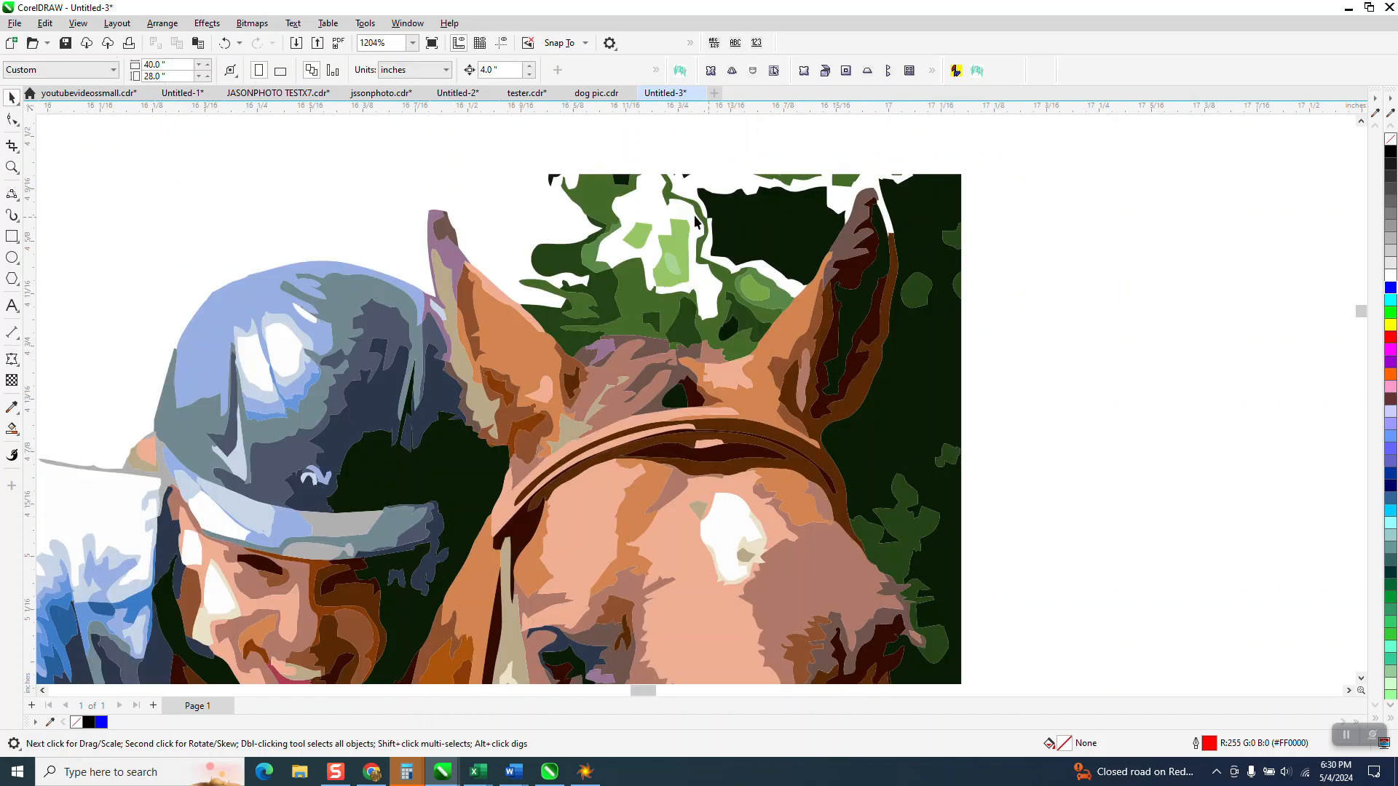
{"action": "left_click", "coordinate": [597, 207]}
{"action": "key", "text": "Delete"}
{"action": "left_click", "coordinate": [605, 273]}
{"action": "key", "text": "Delete"}
{"action": "left_click", "coordinate": [603, 271]}
{"action": "key", "text": "Delete"}
{"action": "left_click", "coordinate": [582, 311]}
{"action": "key", "text": "Delete"}
- Delete the remaining green and dark foliage shapes above the horse's forelock, across to the far ear
{"action": "left_click", "coordinate": [655, 324]}
{"action": "key", "text": "Delete"}
{"action": "left_click", "coordinate": [696, 325]}
{"action": "key", "text": "Delete"}
{"action": "left_click", "coordinate": [749, 319]}
{"action": "key", "text": "Delete"}
{"action": "left_click", "coordinate": [779, 295]}
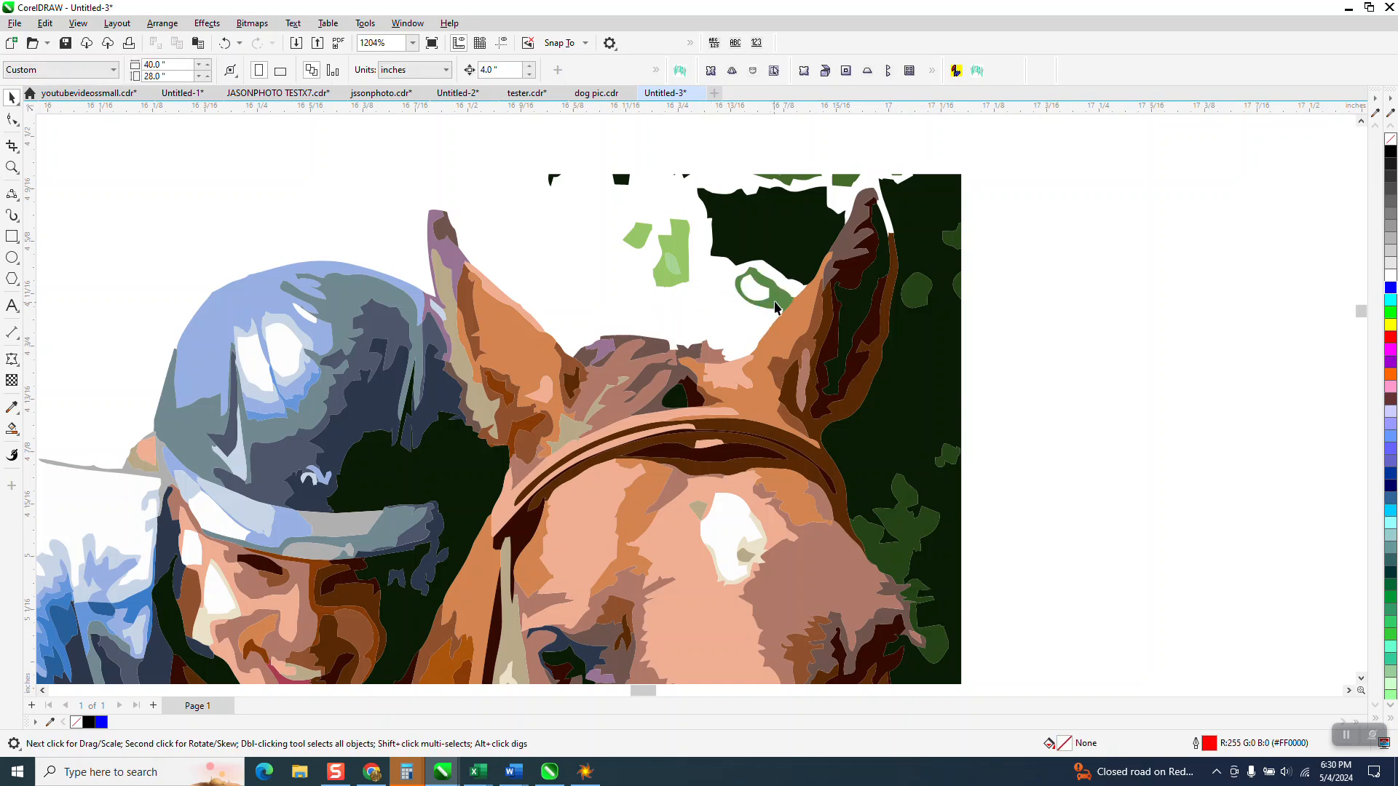
{"action": "key", "text": "Delete"}
{"action": "left_click", "coordinate": [799, 259]}
{"action": "key", "text": "Delete"}
{"action": "left_click", "coordinate": [835, 181]}
{"action": "key", "text": "Delete"}
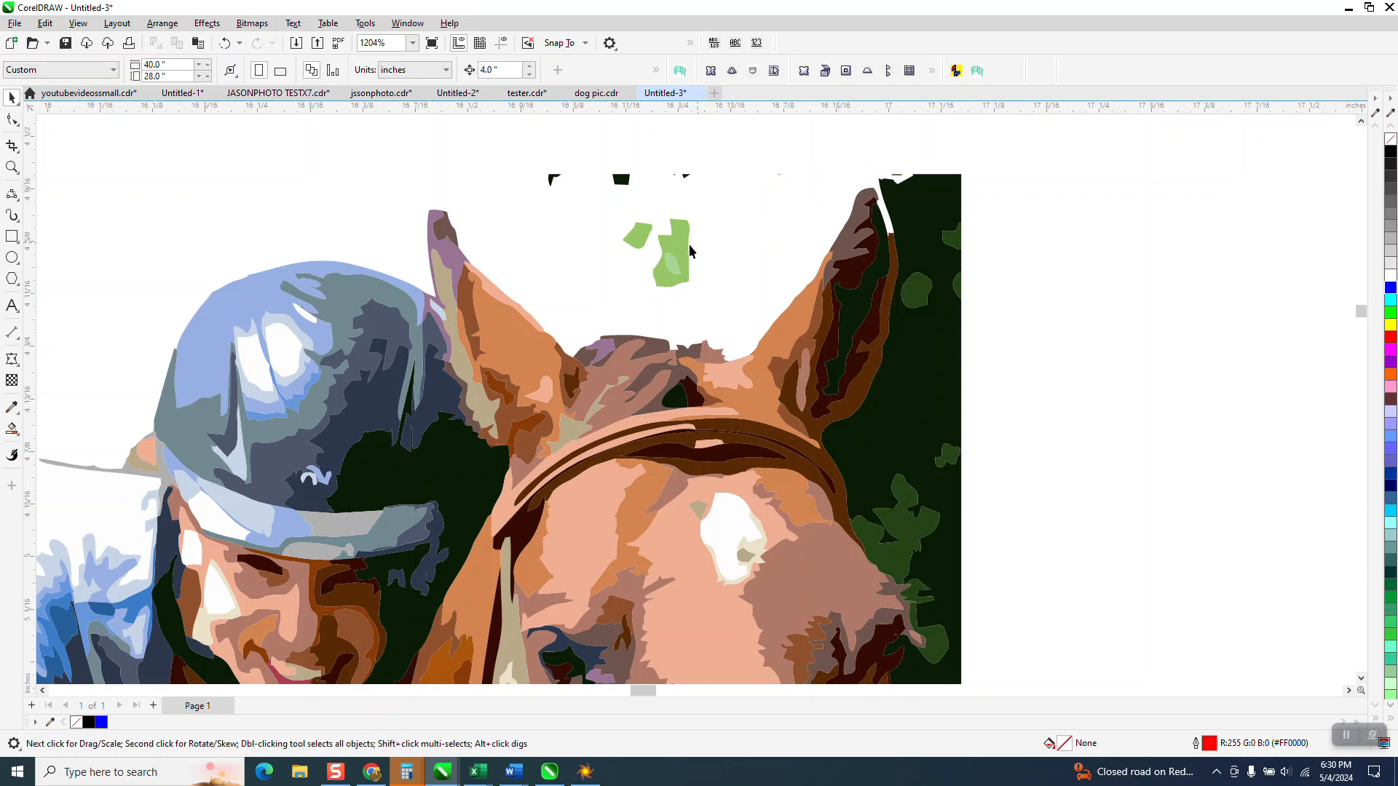
- Delete the bright green leaf patches left floating between the horse's ears
{"action": "scroll", "coordinate": [653, 271], "scroll_direction": "down", "scroll_amount": 1}
{"action": "left_click_drag", "start_coordinate": [645, 256], "coordinate": [692, 290]}
{"action": "key", "text": "Delete"}
{"action": "scroll", "coordinate": [802, 196], "scroll_direction": "down", "scroll_amount": 1}
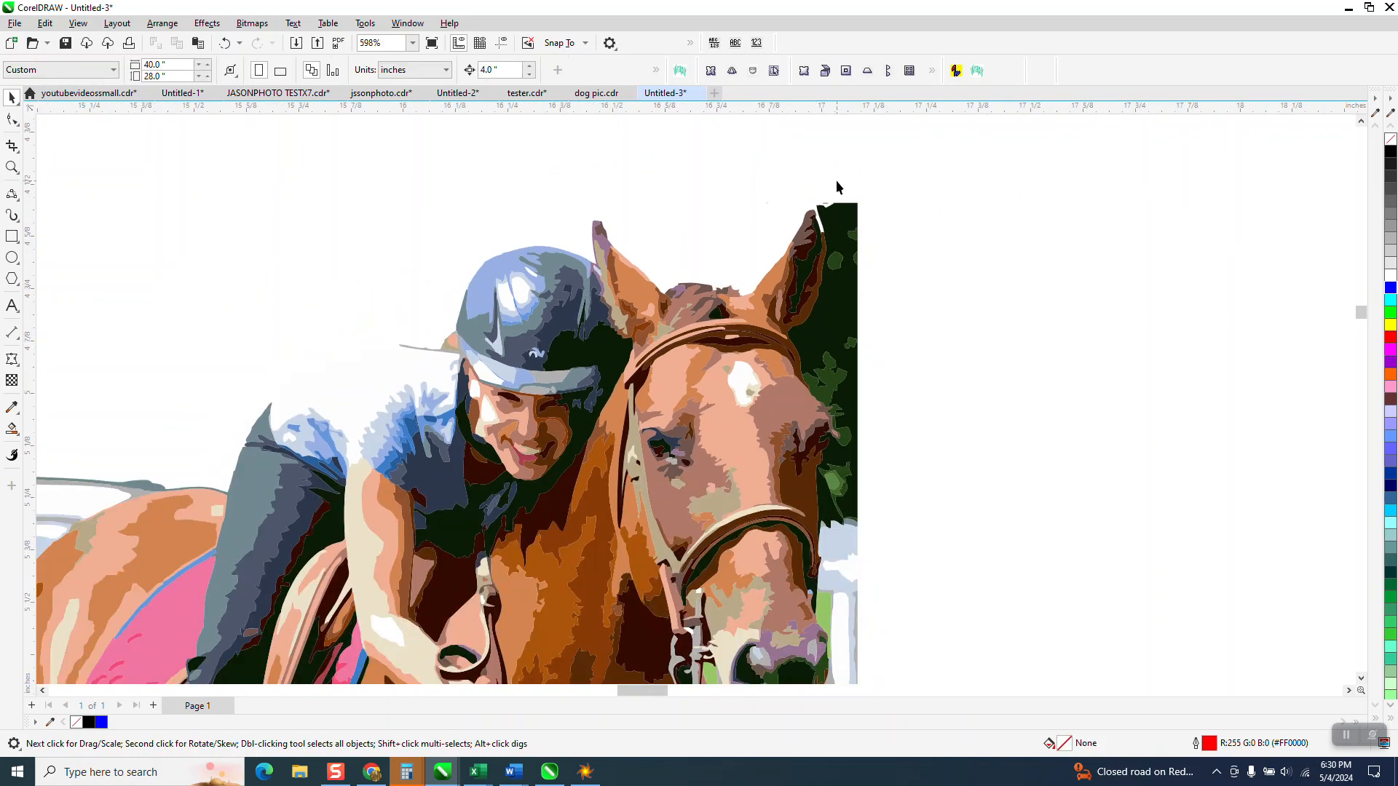
- Delete the dark foliage, green leaf patches and pale fence piece along the outer side of the horse's face
{"action": "left_click_drag", "start_coordinate": [834, 181], "coordinate": [880, 384]}
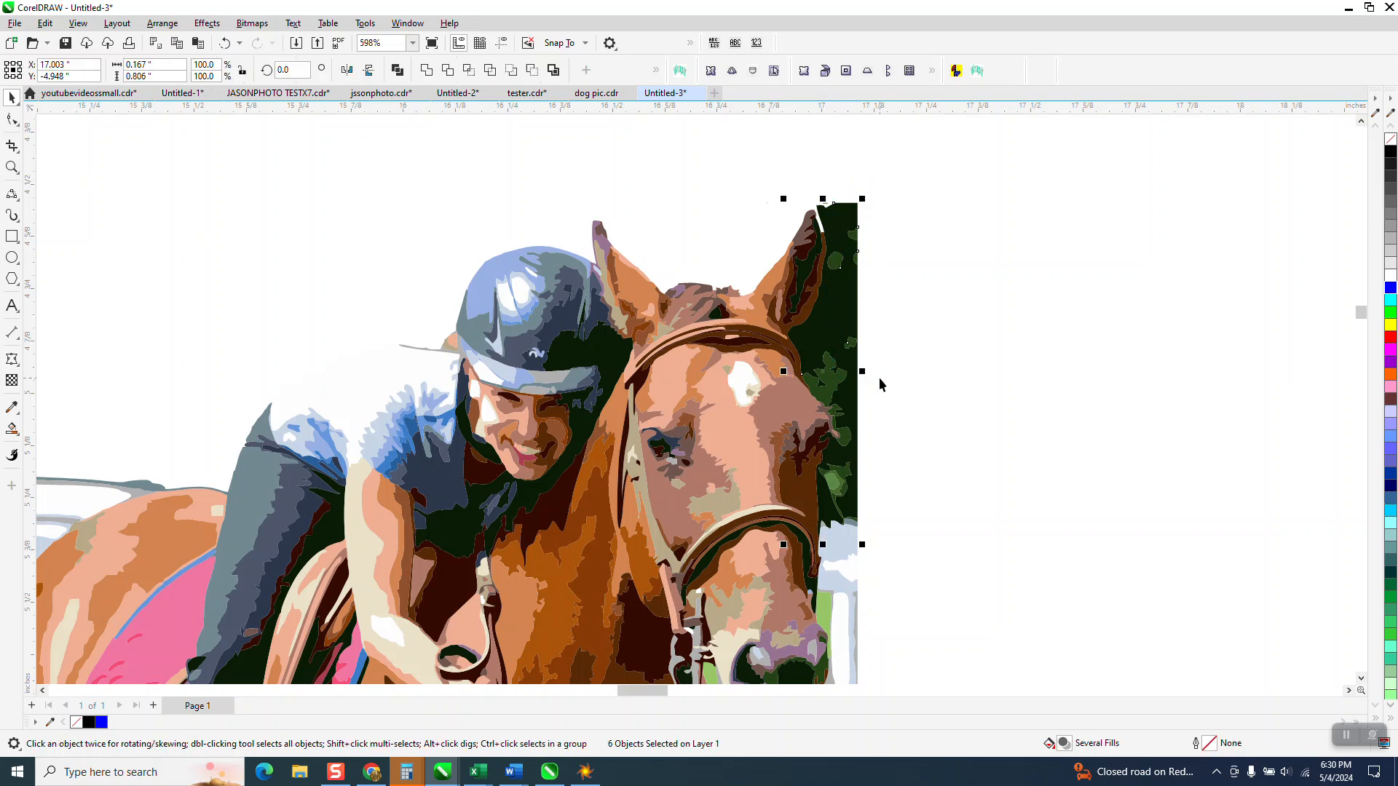
{"action": "key", "text": "Delete"}
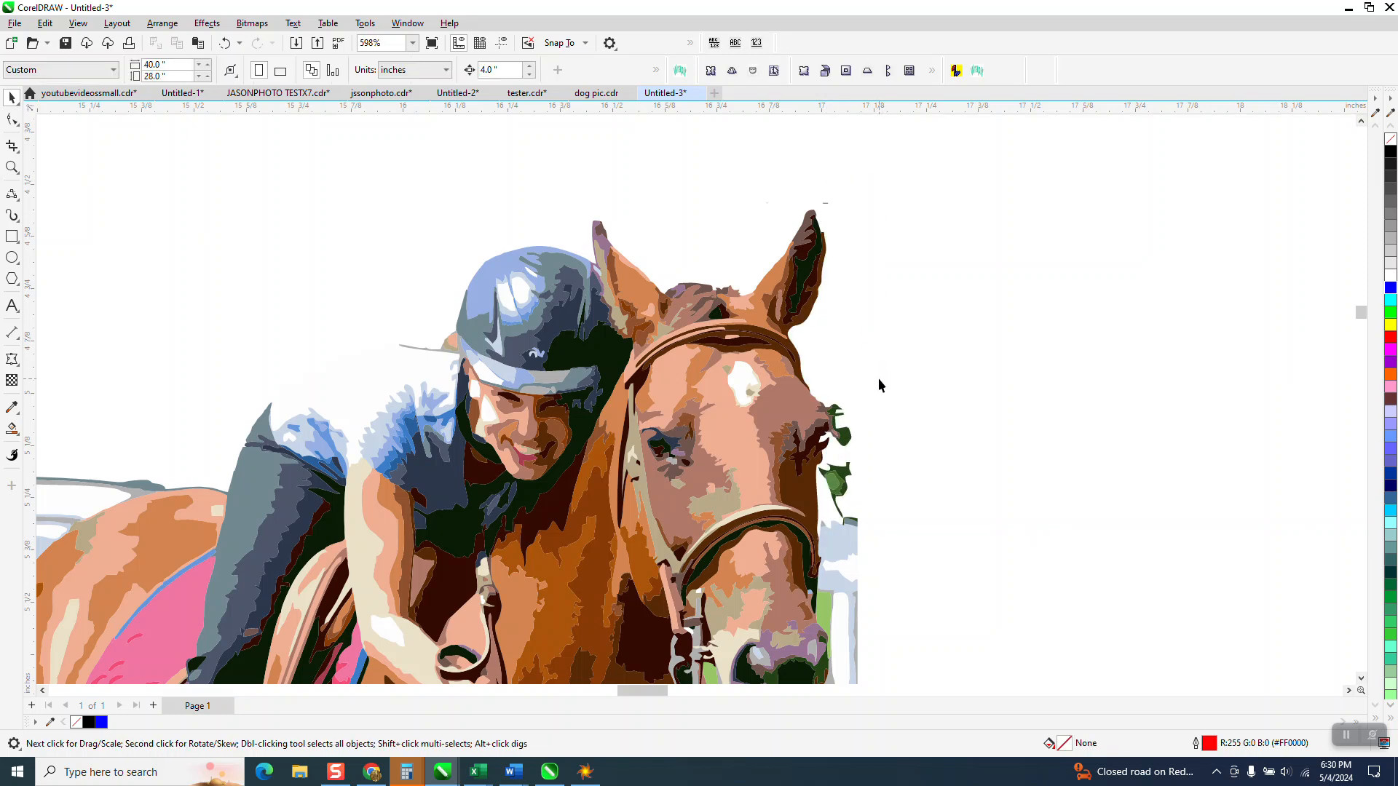
{"action": "left_click", "coordinate": [849, 446]}
{"action": "key", "text": "Delete"}
{"action": "left_click_drag", "start_coordinate": [822, 396], "coordinate": [854, 460]}
{"action": "left_click", "coordinate": [847, 477]}
{"action": "key", "text": "Delete"}
{"action": "left_click", "coordinate": [852, 528]}
{"action": "key", "text": "Delete"}
{"action": "left_click", "coordinate": [832, 482]}
{"action": "key", "text": "Delete"}
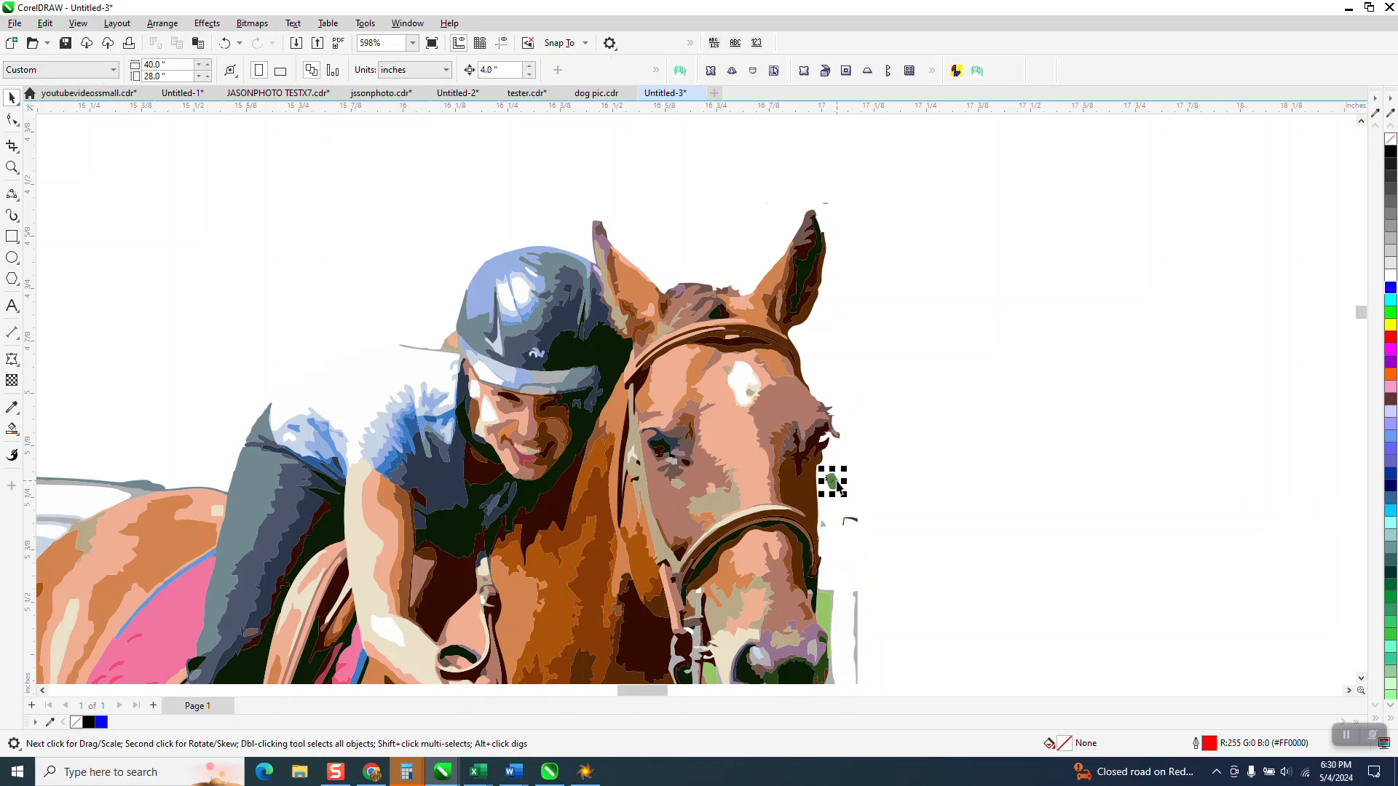
- Delete the grass strip and leftover fence fragments beside the horse's muzzle
{"action": "left_click", "coordinate": [829, 593]}
{"action": "key", "text": "Delete"}
{"action": "left_click", "coordinate": [848, 601]}
{"action": "key", "text": "Delete"}
{"action": "left_click", "coordinate": [857, 608]}
{"action": "key", "text": "Delete"}
{"action": "left_click", "coordinate": [824, 524]}
{"action": "key", "text": "Delete"}
{"action": "left_click", "coordinate": [851, 522]}
{"action": "key", "text": "Delete"}
{"action": "scroll", "coordinate": [867, 472], "scroll_direction": "down", "scroll_amount": 1}
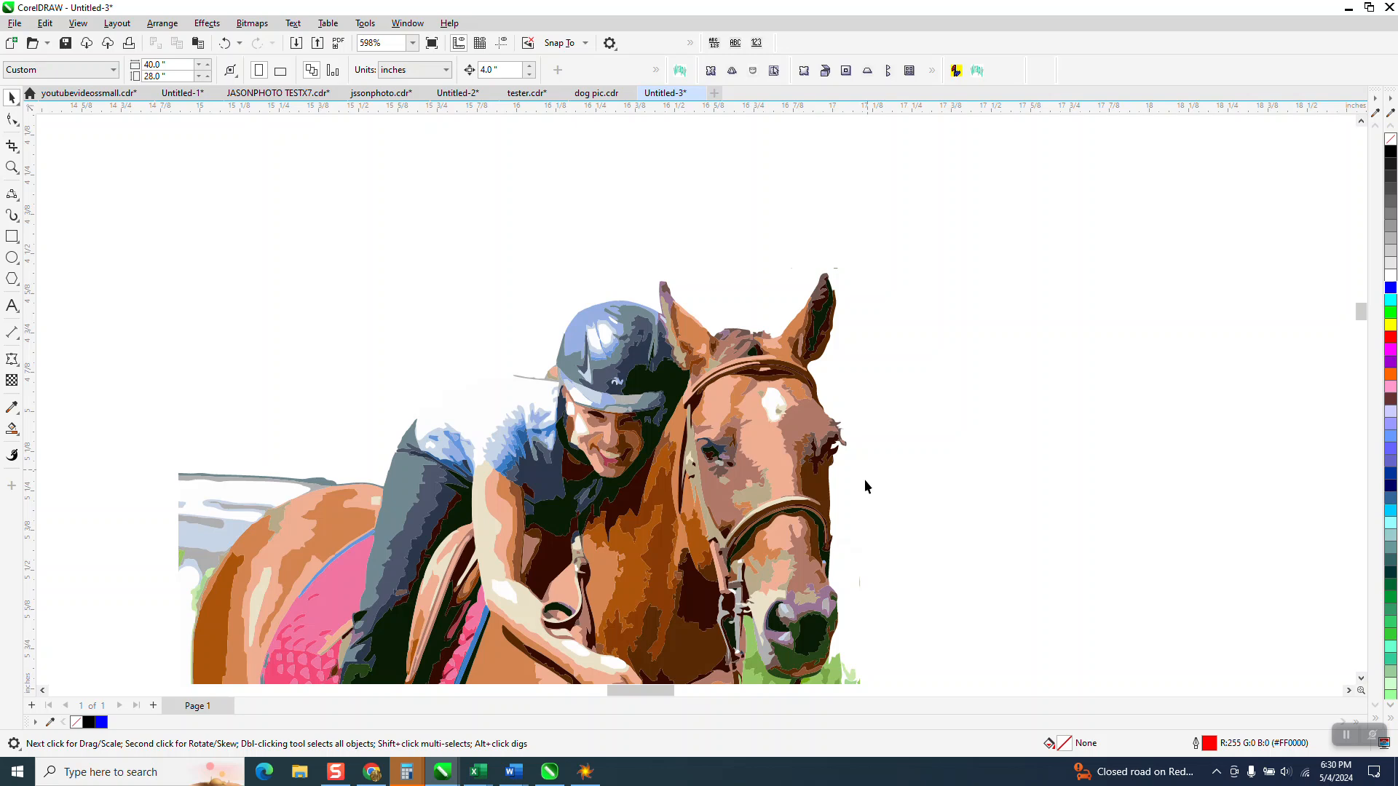
- Delete the group of grass and ground shapes below the horse's head, around the rider's far boot
{"action": "scroll", "coordinate": [861, 606], "scroll_direction": "down", "scroll_amount": 3}
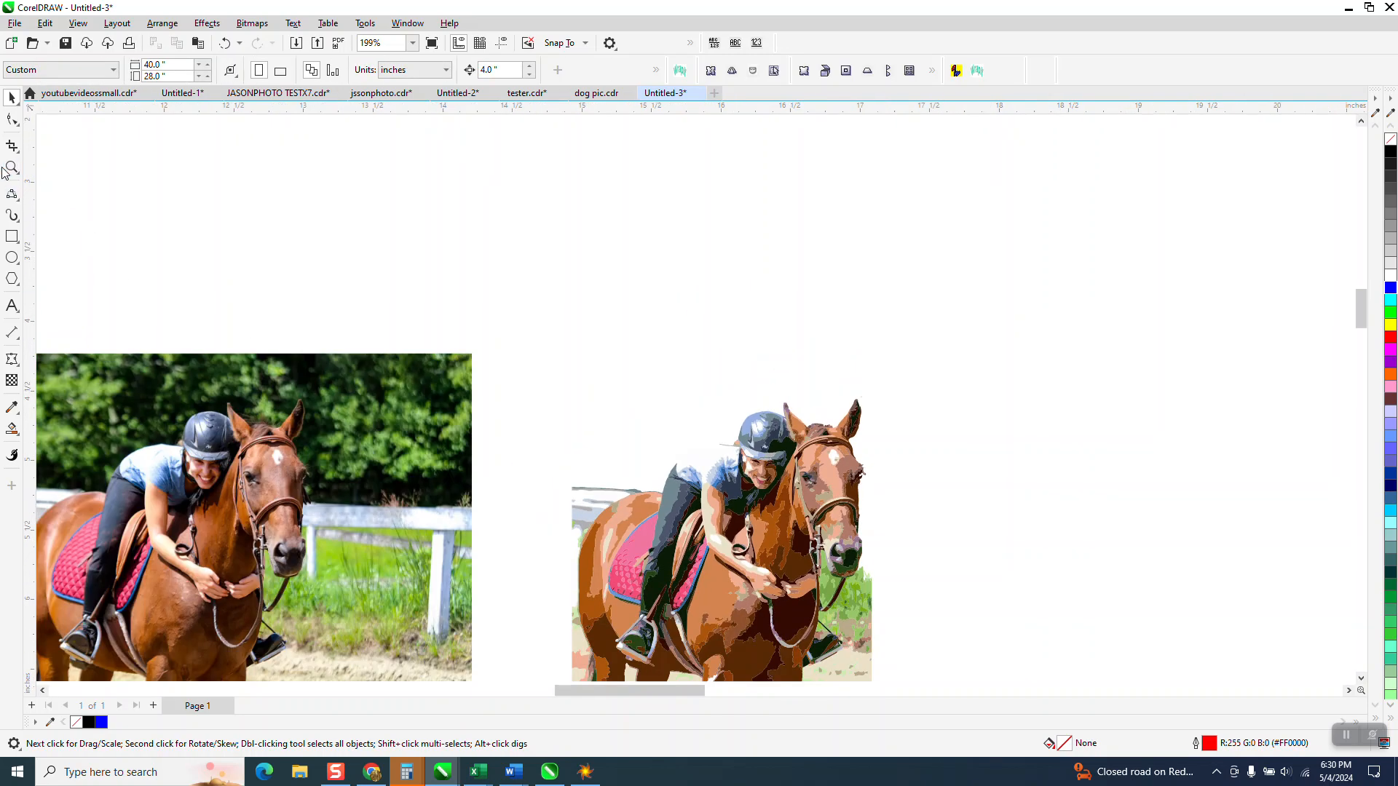
{"action": "left_click", "coordinate": [731, 539]}
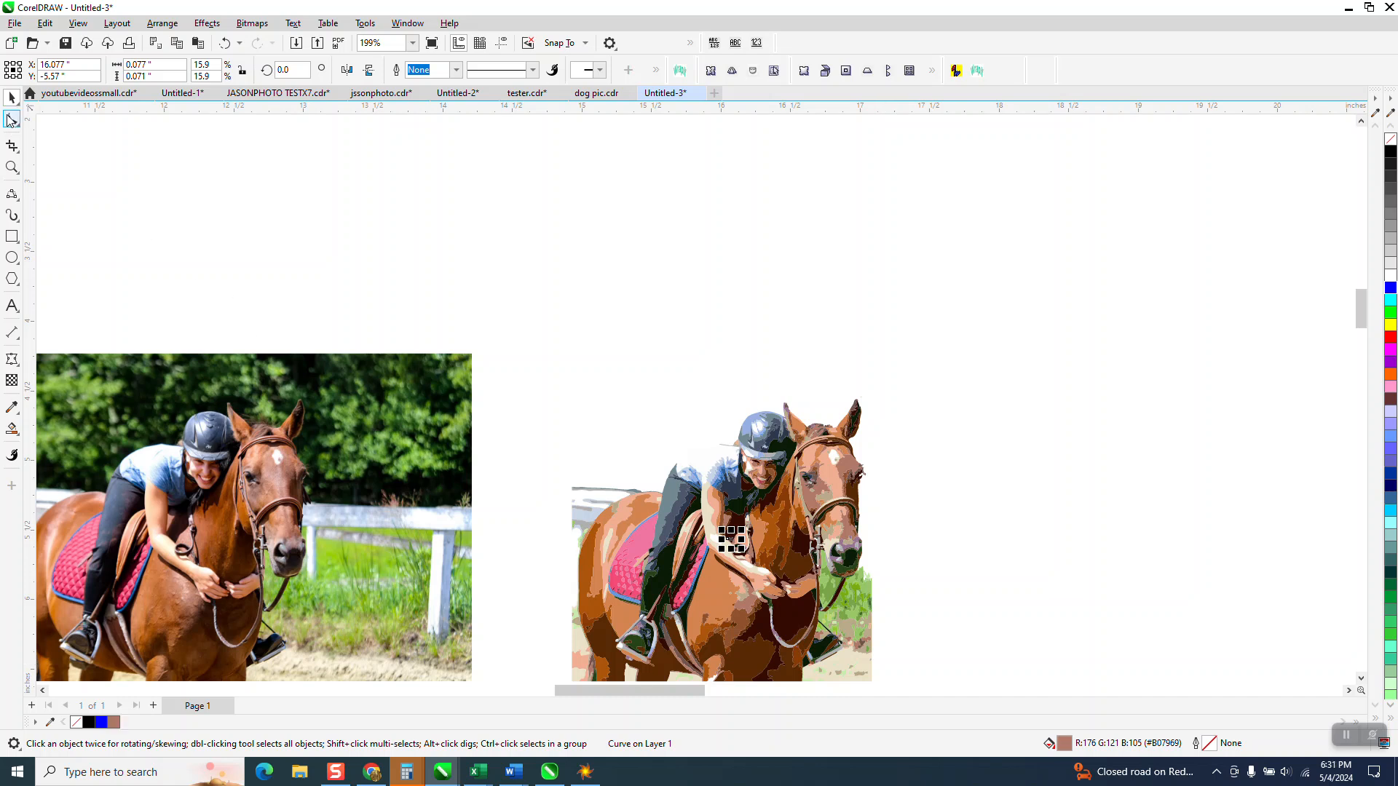
{"action": "left_click", "coordinate": [887, 580]}
{"action": "scroll", "coordinate": [852, 684], "scroll_direction": "down", "scroll_amount": 3}
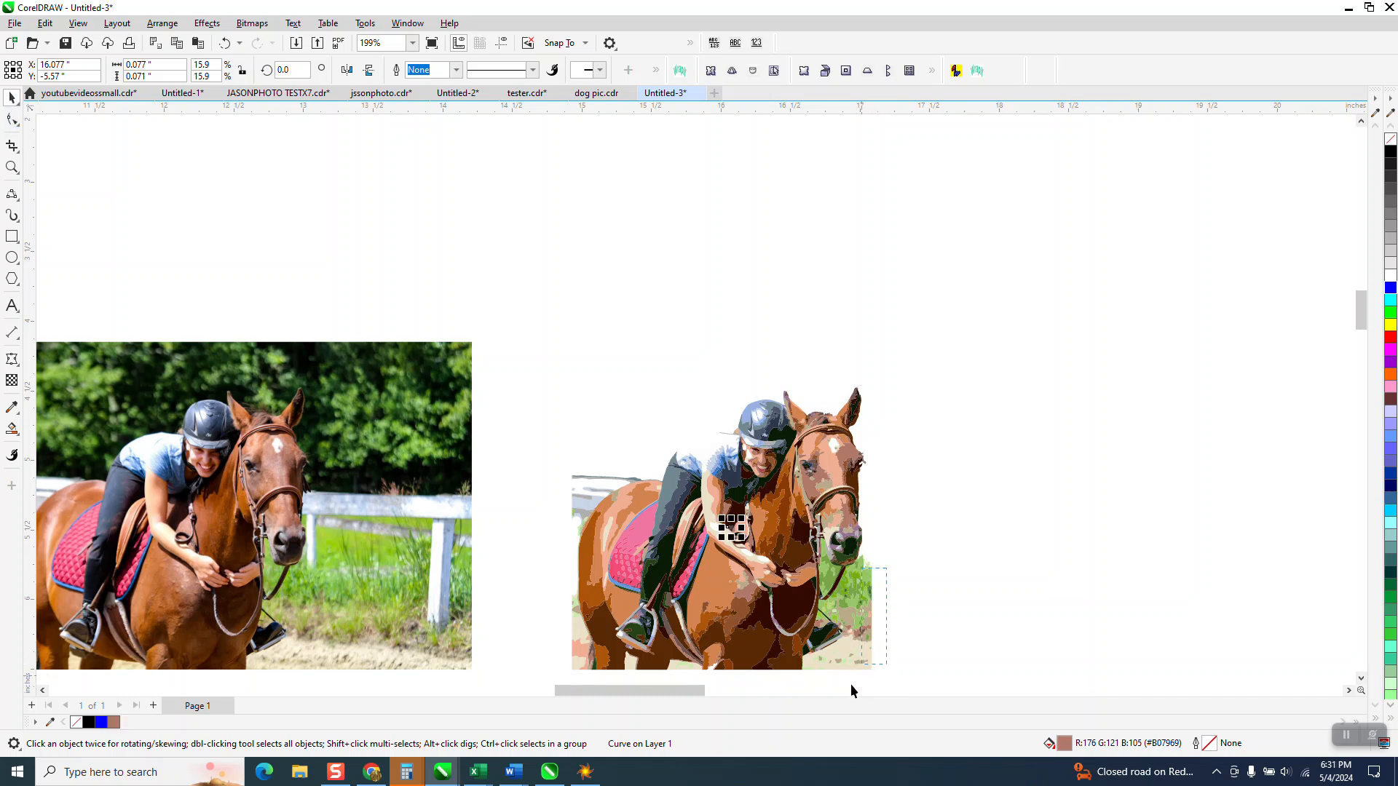
{"action": "left_click_drag", "start_coordinate": [848, 603], "coordinate": [847, 605]}
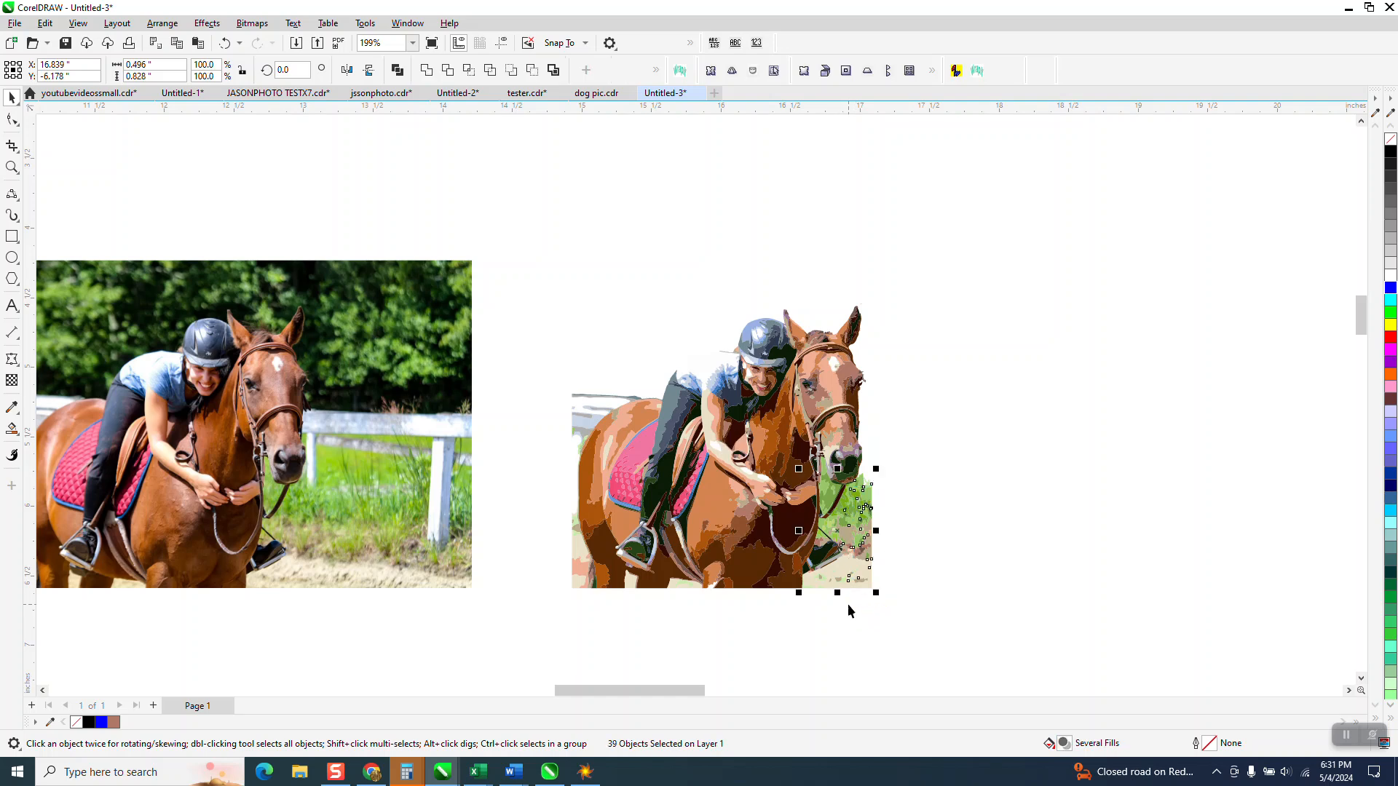
{"action": "key", "text": "Delete"}
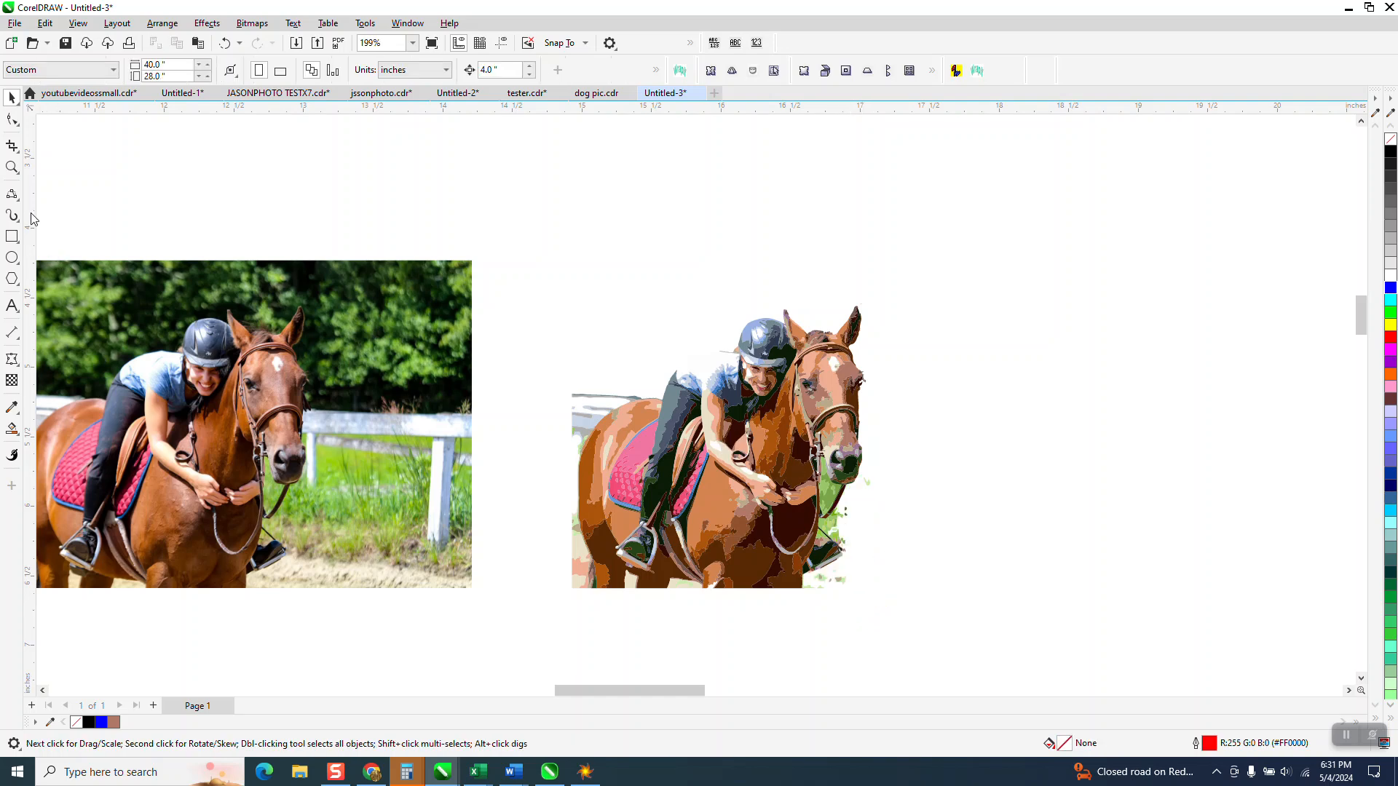
- Delete the stray leaf beside the muzzle and the green areas between the reins below the horse's head
{"action": "left_click", "coordinate": [12, 168]}
{"action": "left_click_drag", "start_coordinate": [772, 435], "coordinate": [930, 609]}
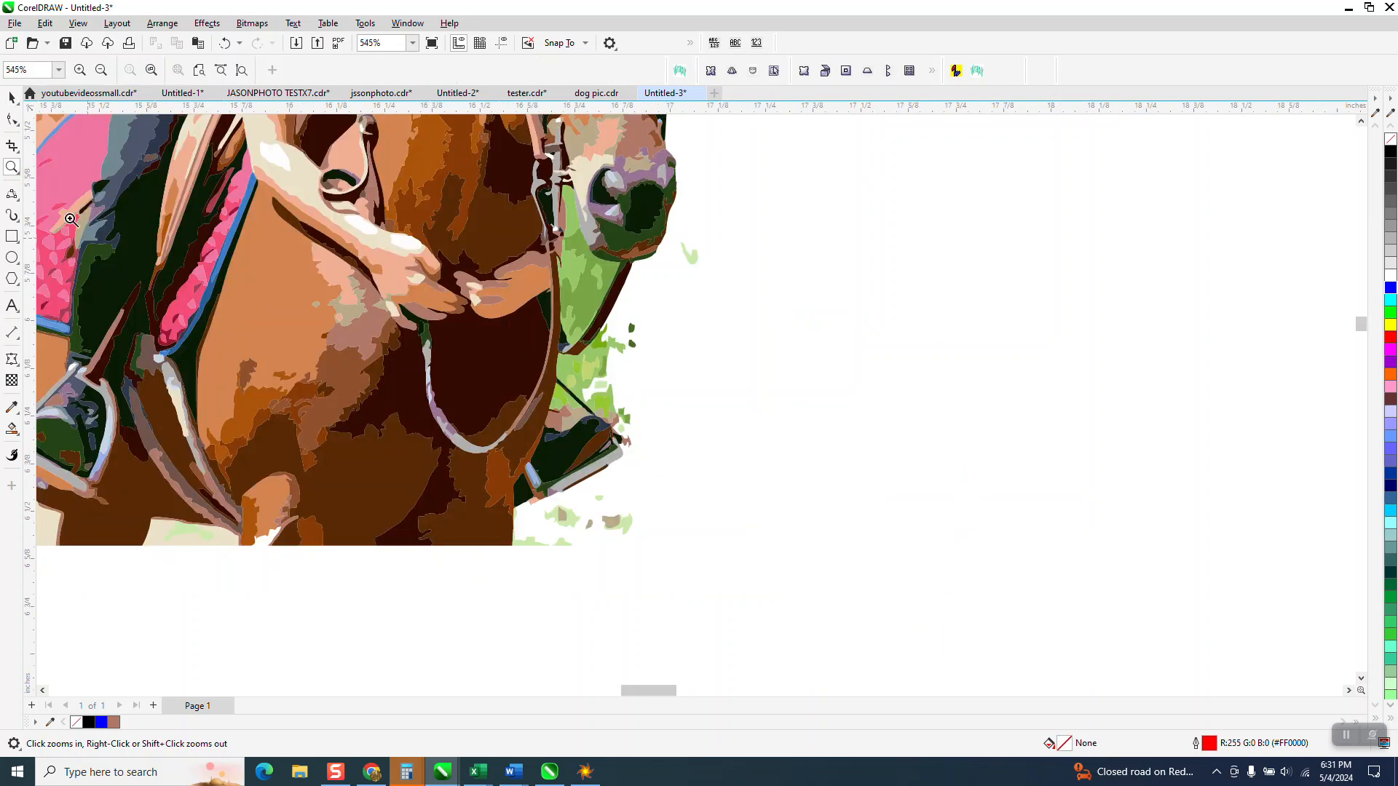
{"action": "left_click", "coordinate": [12, 96]}
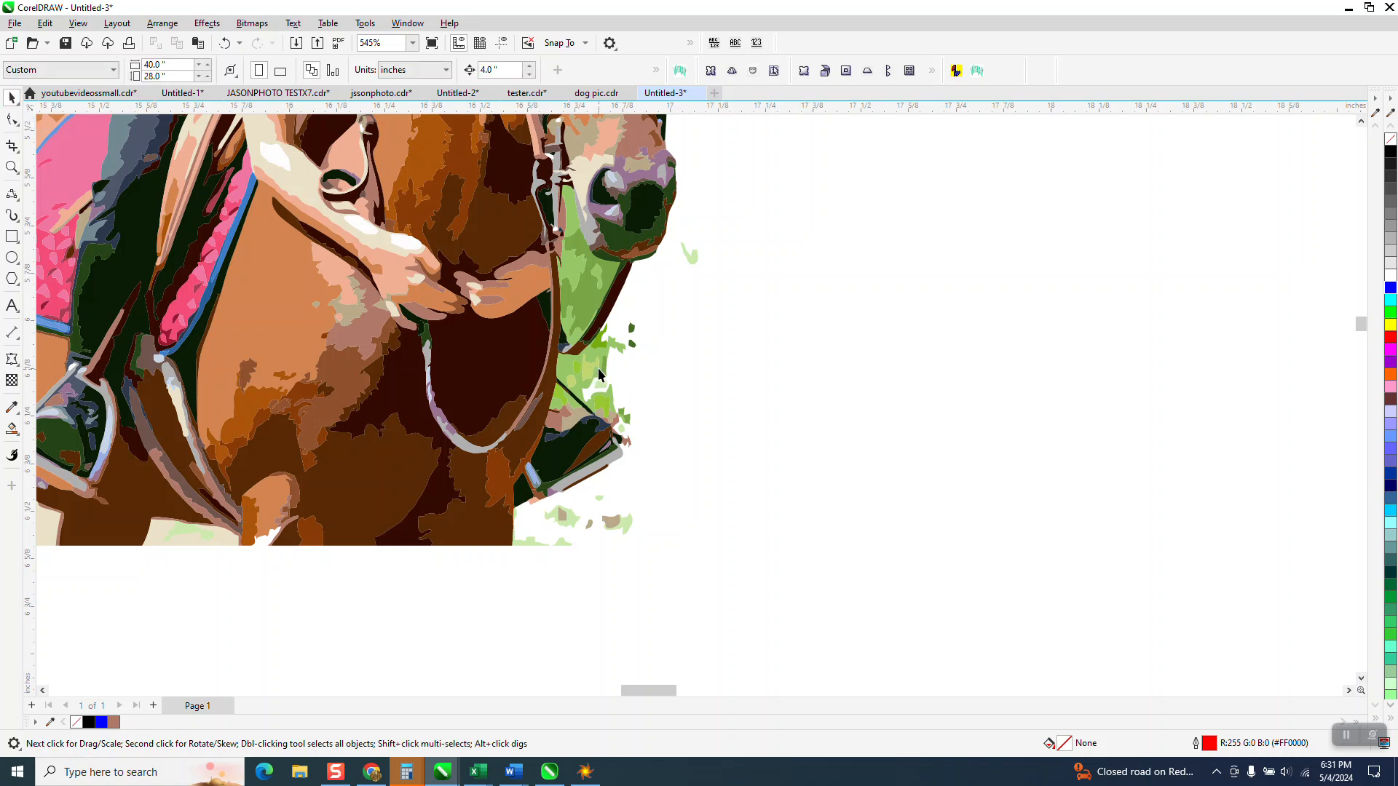
{"action": "left_click", "coordinate": [690, 256]}
{"action": "key", "text": "Delete"}
{"action": "key", "text": "Delete"}
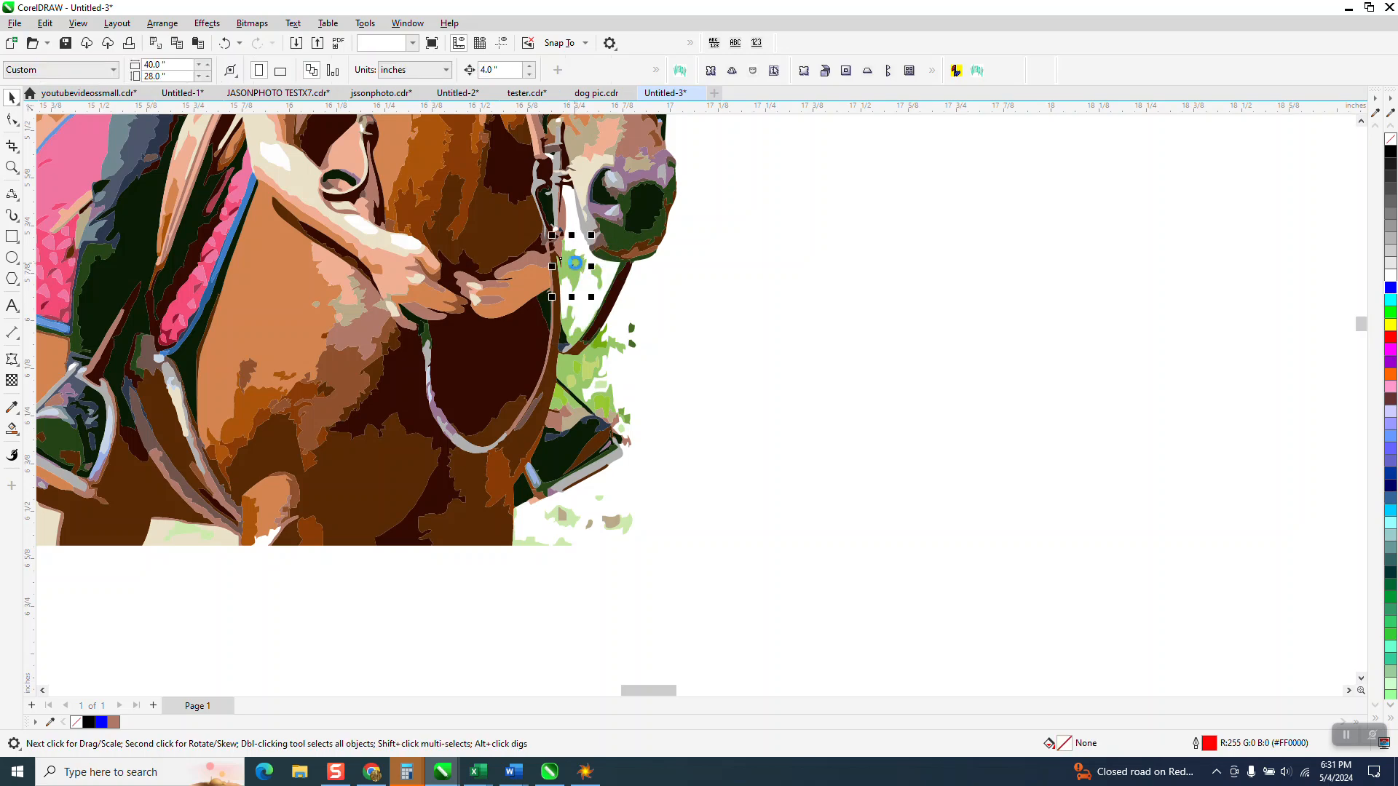
{"action": "left_click", "coordinate": [598, 272]}
{"action": "key", "text": "Delete"}
{"action": "left_click", "coordinate": [574, 330]}
{"action": "key", "text": "Delete"}
- Delete the small leaf fragments around the lower end of the hanging rein
{"action": "left_click", "coordinate": [607, 345]}
{"action": "key", "text": "Delete"}
{"action": "left_click", "coordinate": [602, 343]}
{"action": "key", "text": "Delete"}
{"action": "left_click", "coordinate": [632, 329]}
{"action": "key", "text": "Delete"}
{"action": "left_click", "coordinate": [632, 348]}
{"action": "key", "text": "Delete"}
- Delete the grass pieces between the hanging rein and the rider's far boot, next to the horse's chest
{"action": "left_click", "coordinate": [594, 365]}
{"action": "key", "text": "Delete"}
{"action": "left_click", "coordinate": [577, 370]}
{"action": "key", "text": "Delete"}
{"action": "left_click", "coordinate": [572, 381]}
{"action": "key", "text": "Delete"}
{"action": "left_click", "coordinate": [602, 384]}
{"action": "key", "text": "Delete"}
{"action": "left_click", "coordinate": [577, 401]}
{"action": "key", "text": "Delete"}
{"action": "key", "text": "Delete"}
{"action": "left_click", "coordinate": [562, 401]}
{"action": "key", "text": "Delete"}
{"action": "left_click", "coordinate": [562, 398]}
{"action": "key", "text": "Delete"}
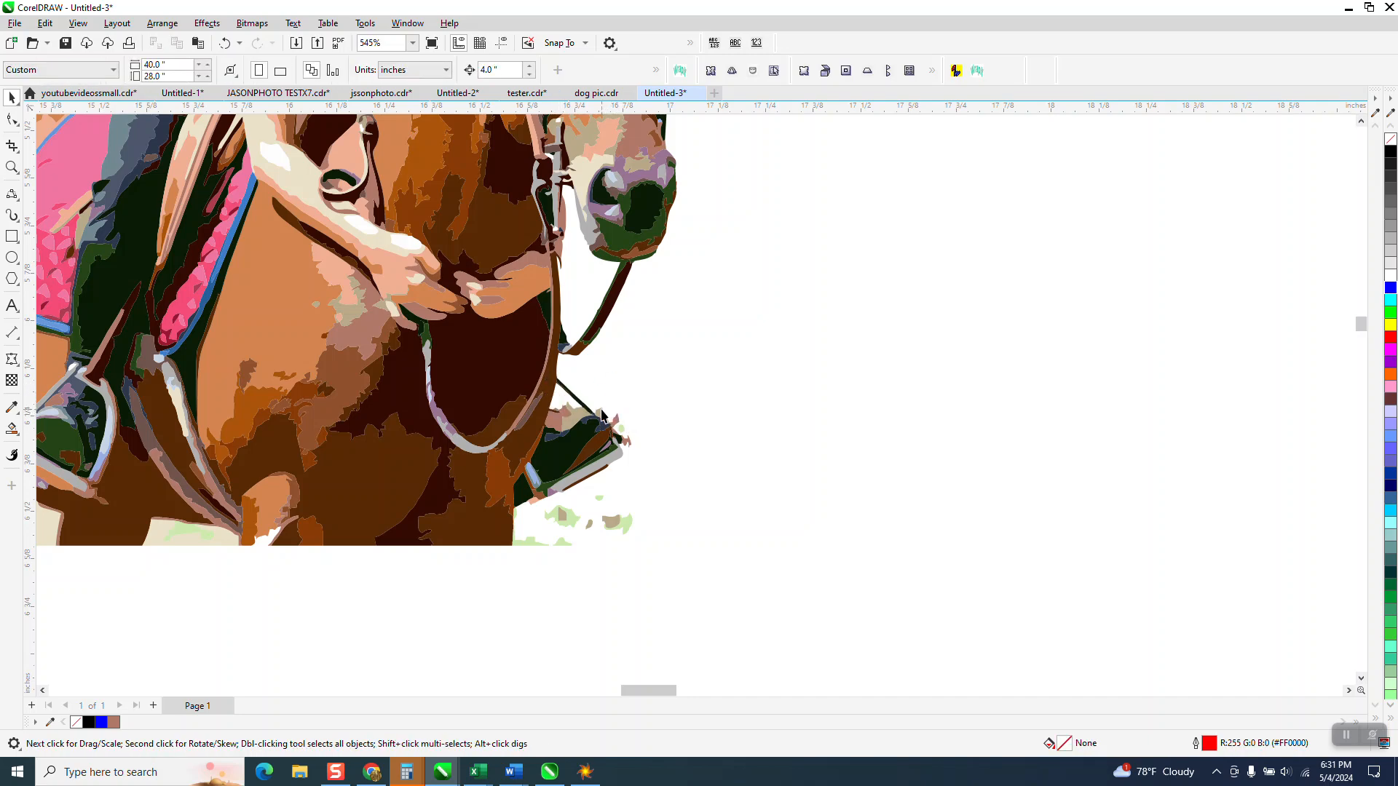
- Delete the fragments at the tip of the rider's far boot and the ground patches below its stirrup
{"action": "left_click", "coordinate": [624, 439]}
{"action": "key", "text": "Delete"}
{"action": "left_click", "coordinate": [622, 430]}
{"action": "key", "text": "Delete"}
{"action": "left_click", "coordinate": [625, 520]}
{"action": "key", "text": "Delete"}
{"action": "left_click_drag", "start_coordinate": [648, 494], "coordinate": [575, 557]}
{"action": "key", "text": "Delete"}
{"action": "left_click", "coordinate": [562, 518]}
{"action": "key", "text": "Delete"}
{"action": "left_click", "coordinate": [565, 539]}
{"action": "key", "text": "Delete"}
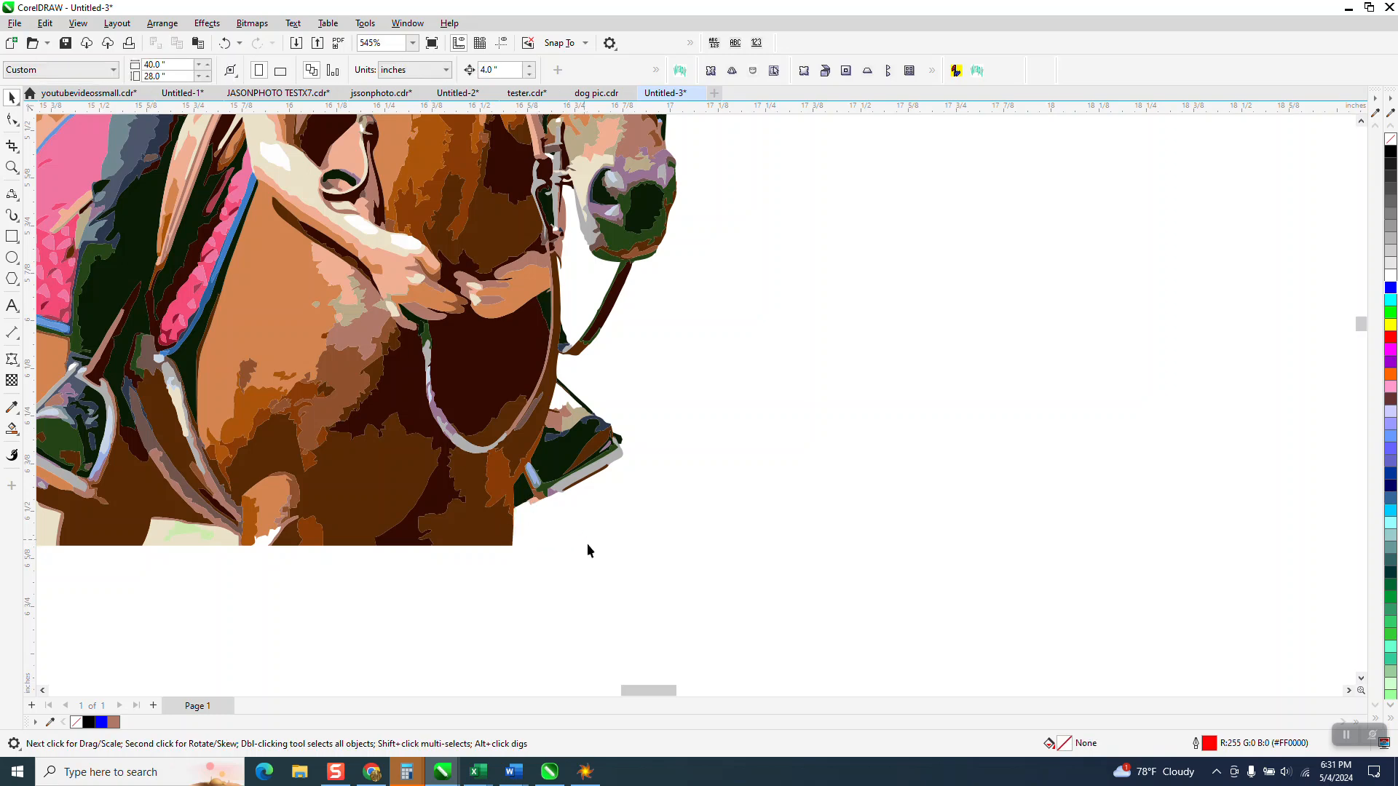
- Delete the cream ground area and its pale green patch under the horse's belly, behind the front leg
{"action": "scroll", "coordinate": [619, 550], "scroll_direction": "down", "scroll_amount": 1}
{"action": "left_click", "coordinate": [12, 167]}
{"action": "left_click_drag", "start_coordinate": [224, 427], "coordinate": [524, 554]}
{"action": "left_click", "coordinate": [12, 97]}
{"action": "left_click", "coordinate": [368, 580]}
{"action": "key", "text": "Delete"}
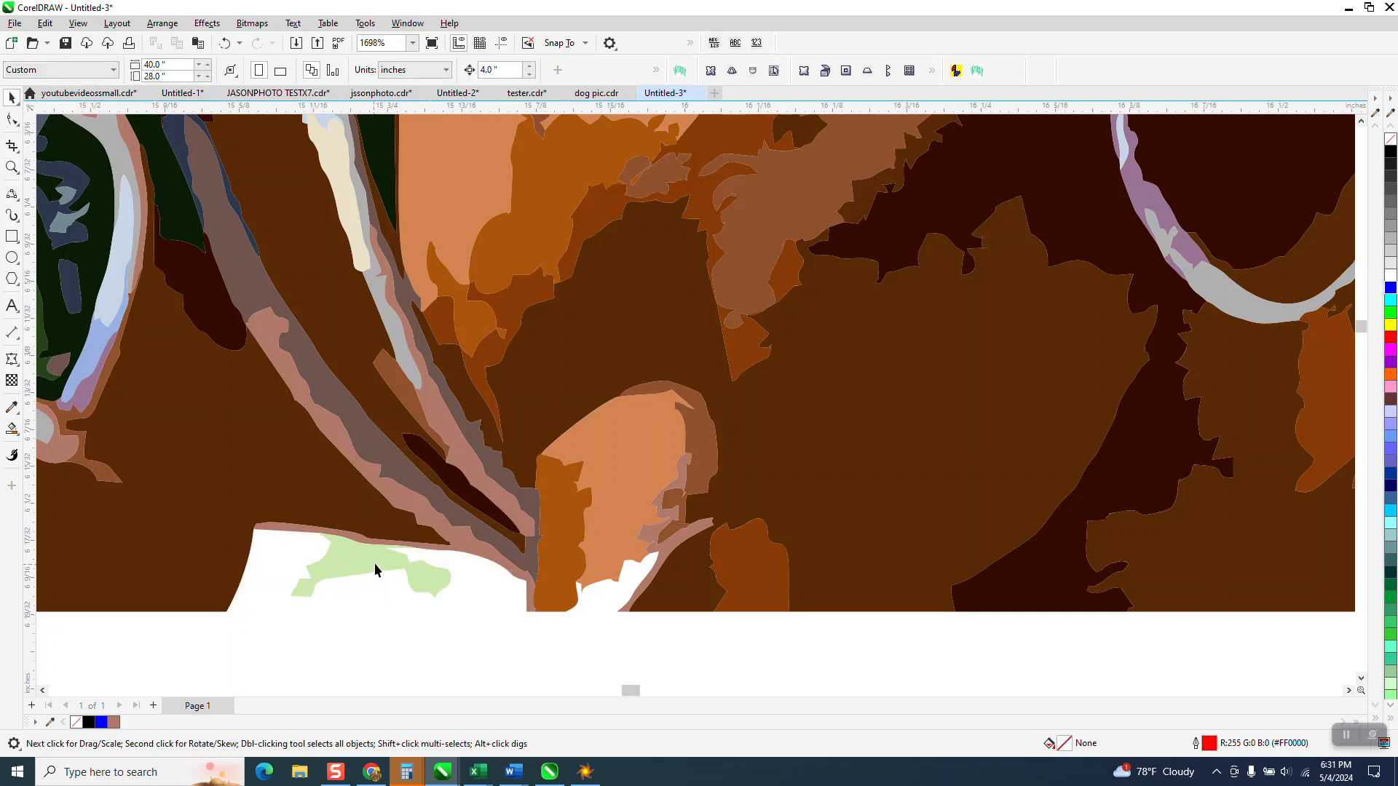
{"action": "left_click", "coordinate": [375, 564]}
{"action": "key", "text": "Delete"}
- Delete the ground patch below the near stirrup and the ground and grass shapes behind the horse's hind leg
{"action": "scroll", "coordinate": [704, 597], "scroll_direction": "down", "scroll_amount": 3}
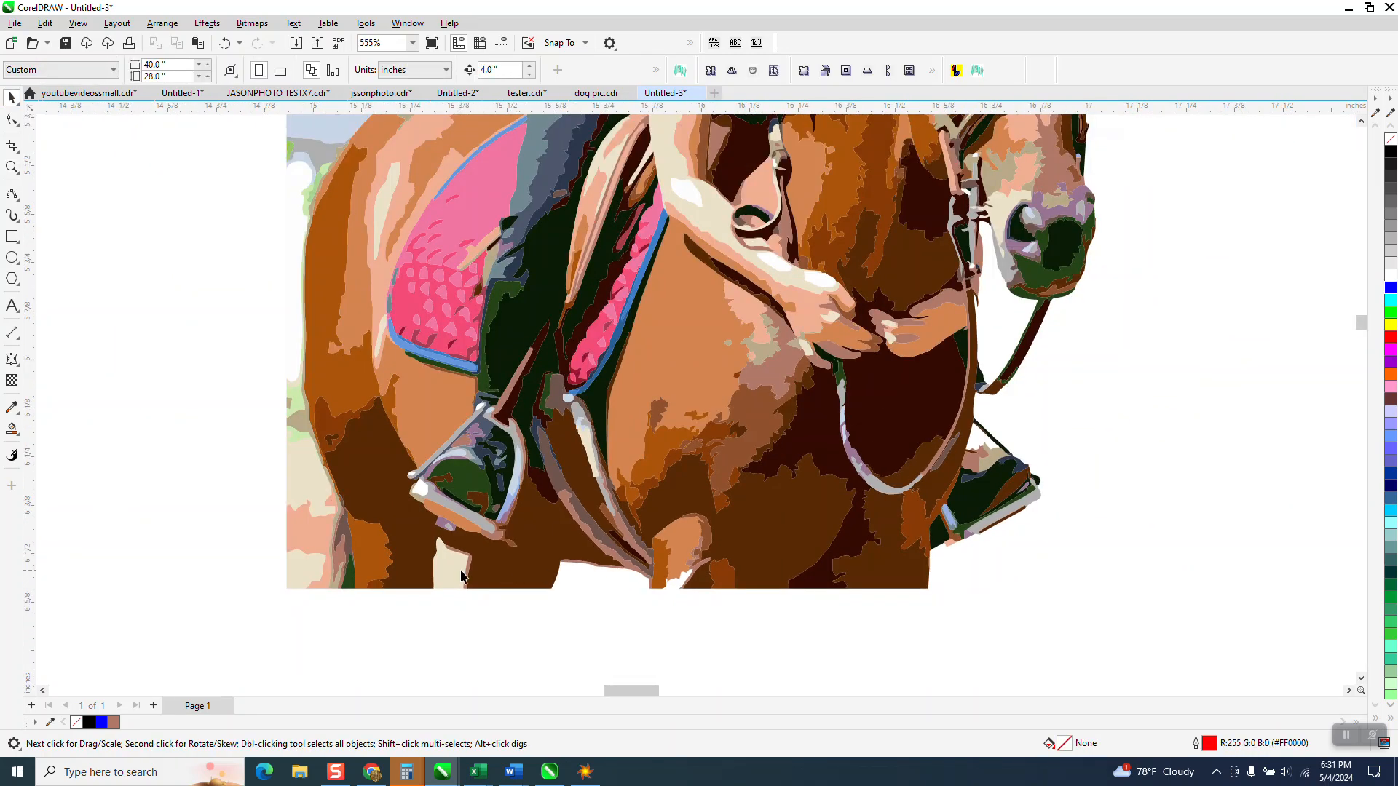
{"action": "left_click", "coordinate": [450, 573]}
{"action": "key", "text": "Delete"}
{"action": "left_click", "coordinate": [286, 464]}
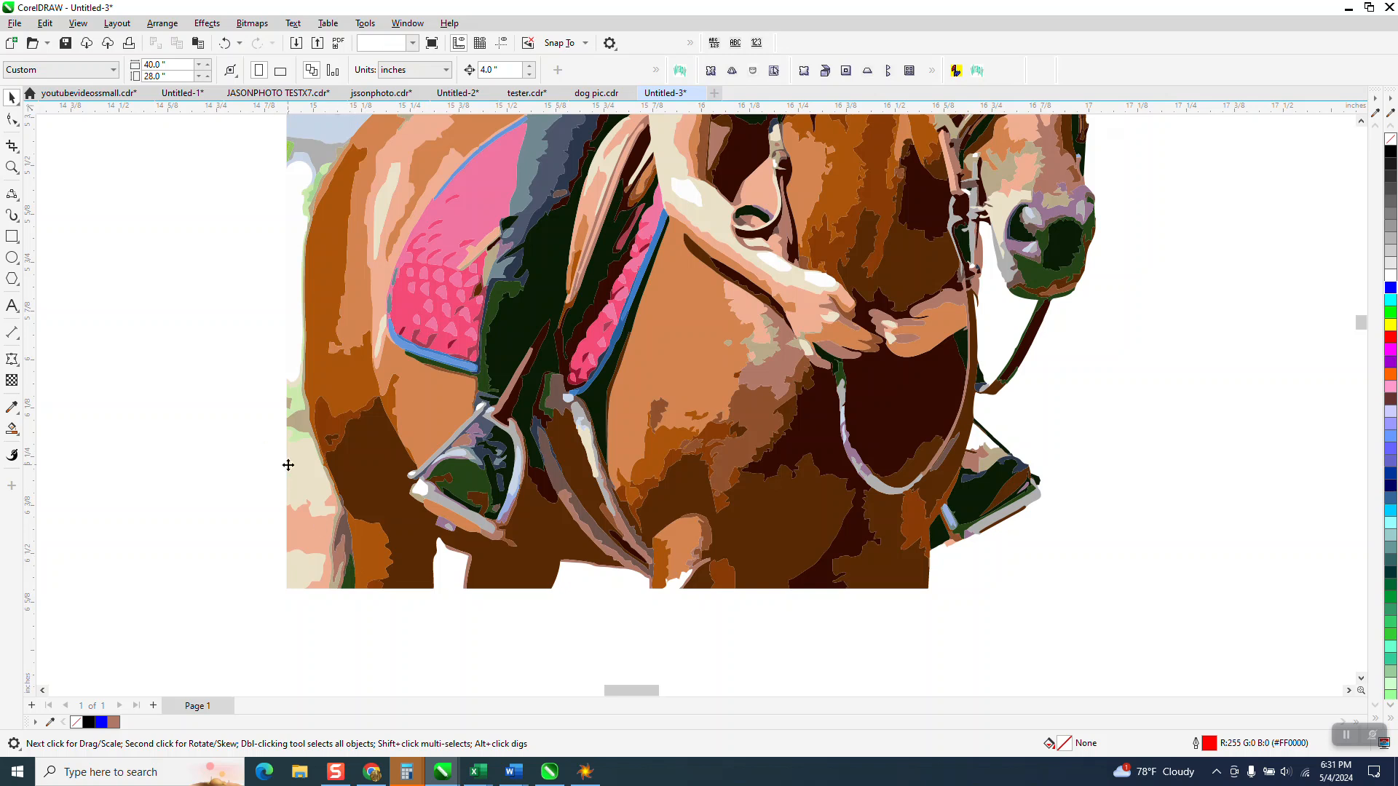
{"action": "key", "text": "Delete"}
{"action": "left_click", "coordinate": [310, 553]}
{"action": "key", "text": "Delete"}
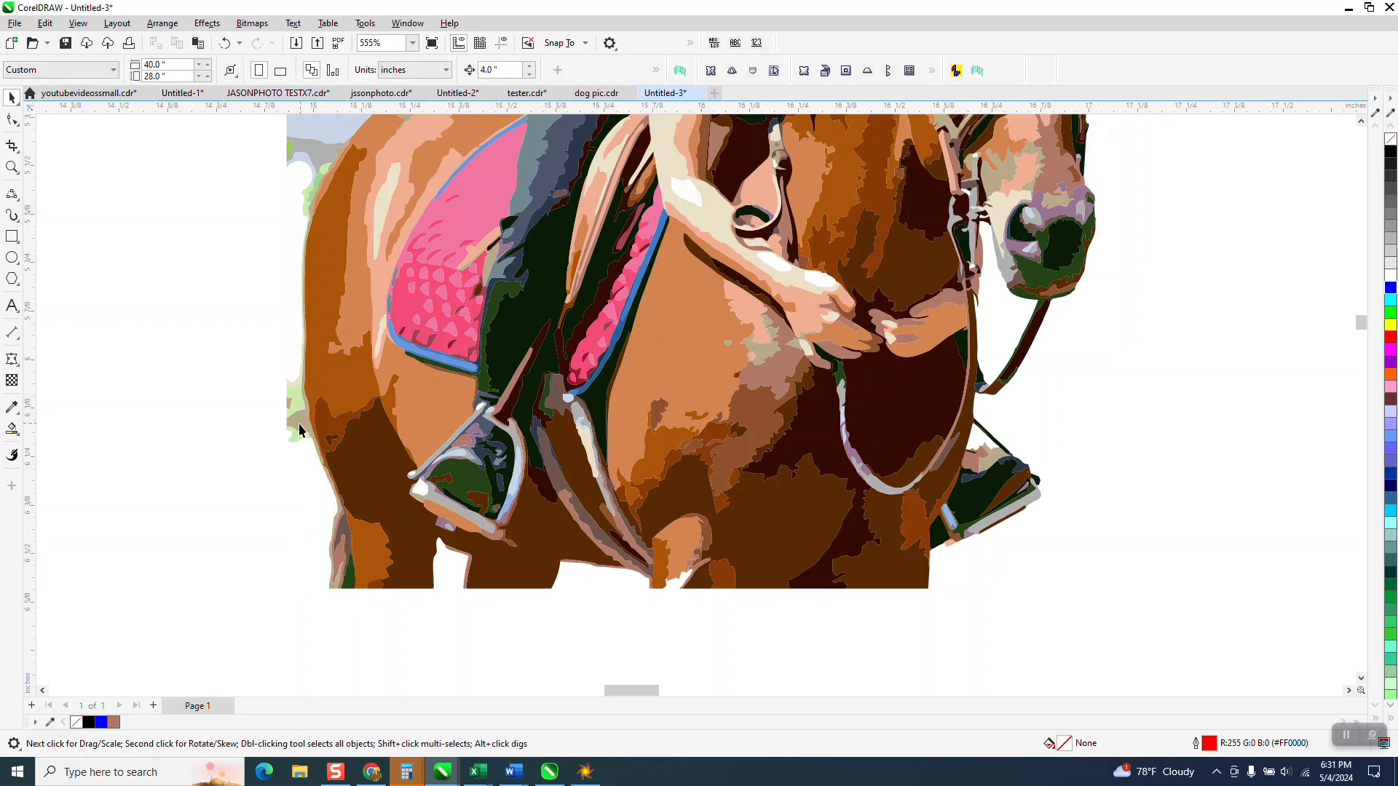
{"action": "left_click", "coordinate": [294, 397]}
{"action": "key", "text": "Delete"}
{"action": "scroll", "coordinate": [295, 248], "scroll_direction": "down", "scroll_amount": 1}
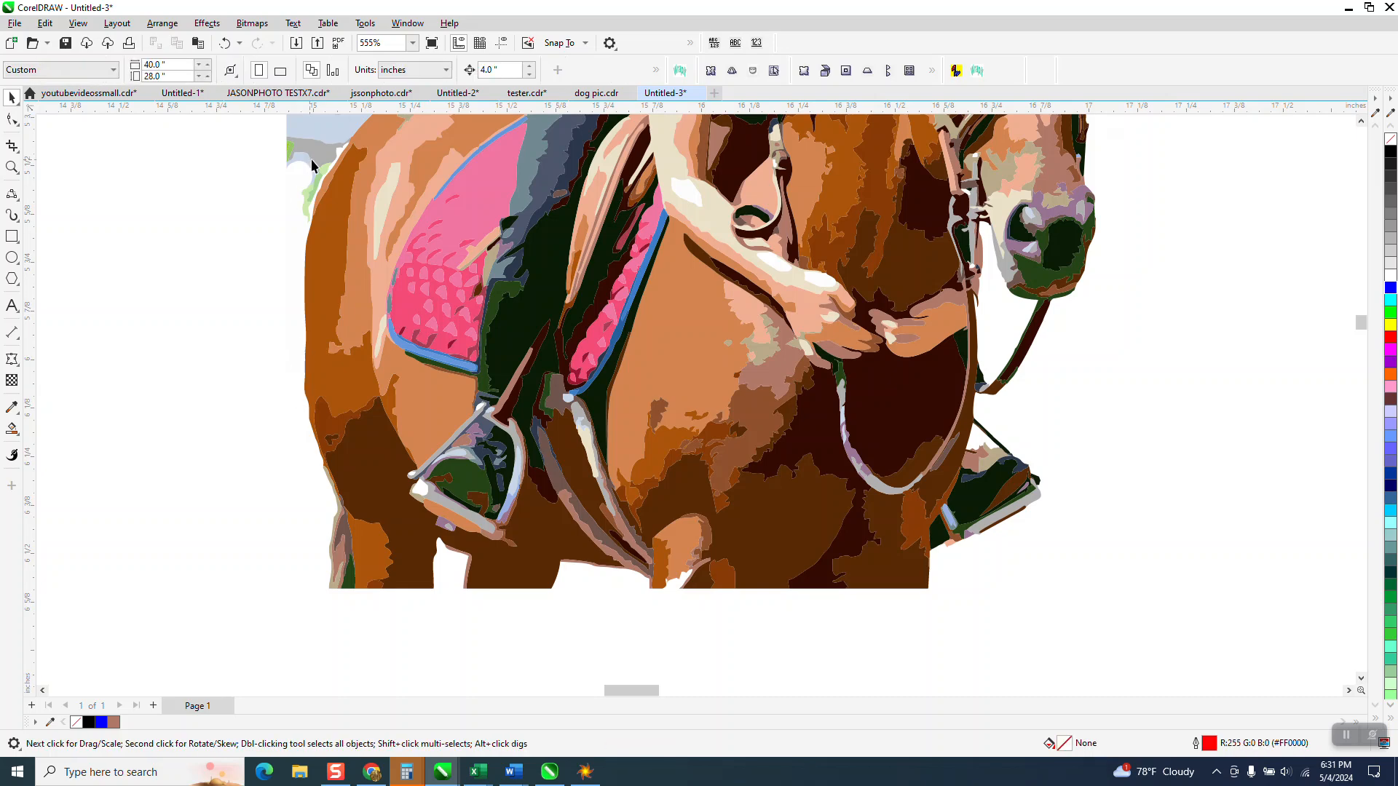
- Delete the fence panels and grass pieces behind the horse's rump
{"action": "scroll", "coordinate": [604, 437], "scroll_direction": "down", "scroll_amount": 1}
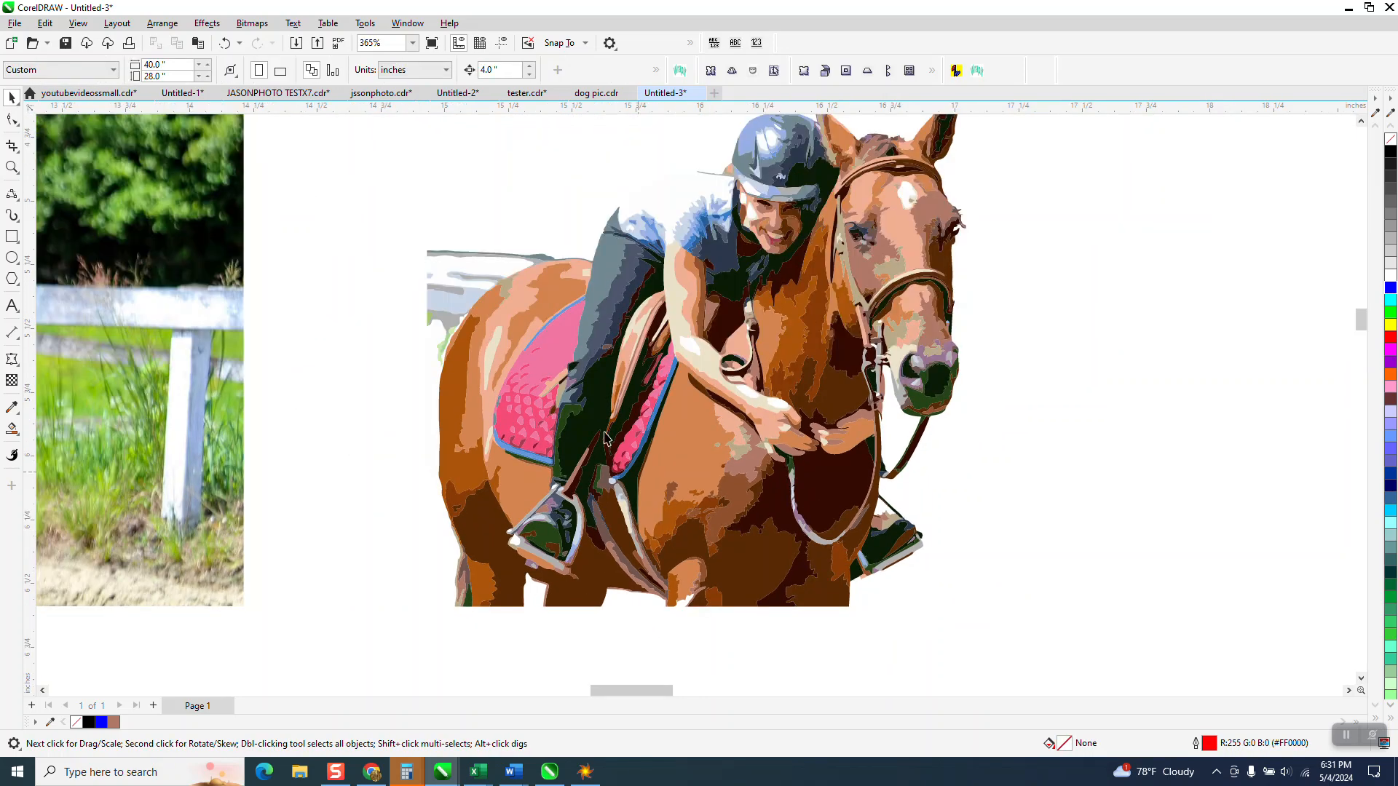
{"action": "left_click", "coordinate": [430, 306]}
{"action": "key", "text": "Delete"}
{"action": "left_click", "coordinate": [442, 321]}
{"action": "key", "text": "Delete"}
{"action": "left_click", "coordinate": [441, 326]}
{"action": "key", "text": "Delete"}
{"action": "left_click", "coordinate": [439, 348]}
{"action": "key", "text": "Delete"}
{"action": "left_click", "coordinate": [480, 277]}
{"action": "key", "text": "Delete"}
{"action": "left_click", "coordinate": [494, 255]}
{"action": "key", "text": "Delete"}
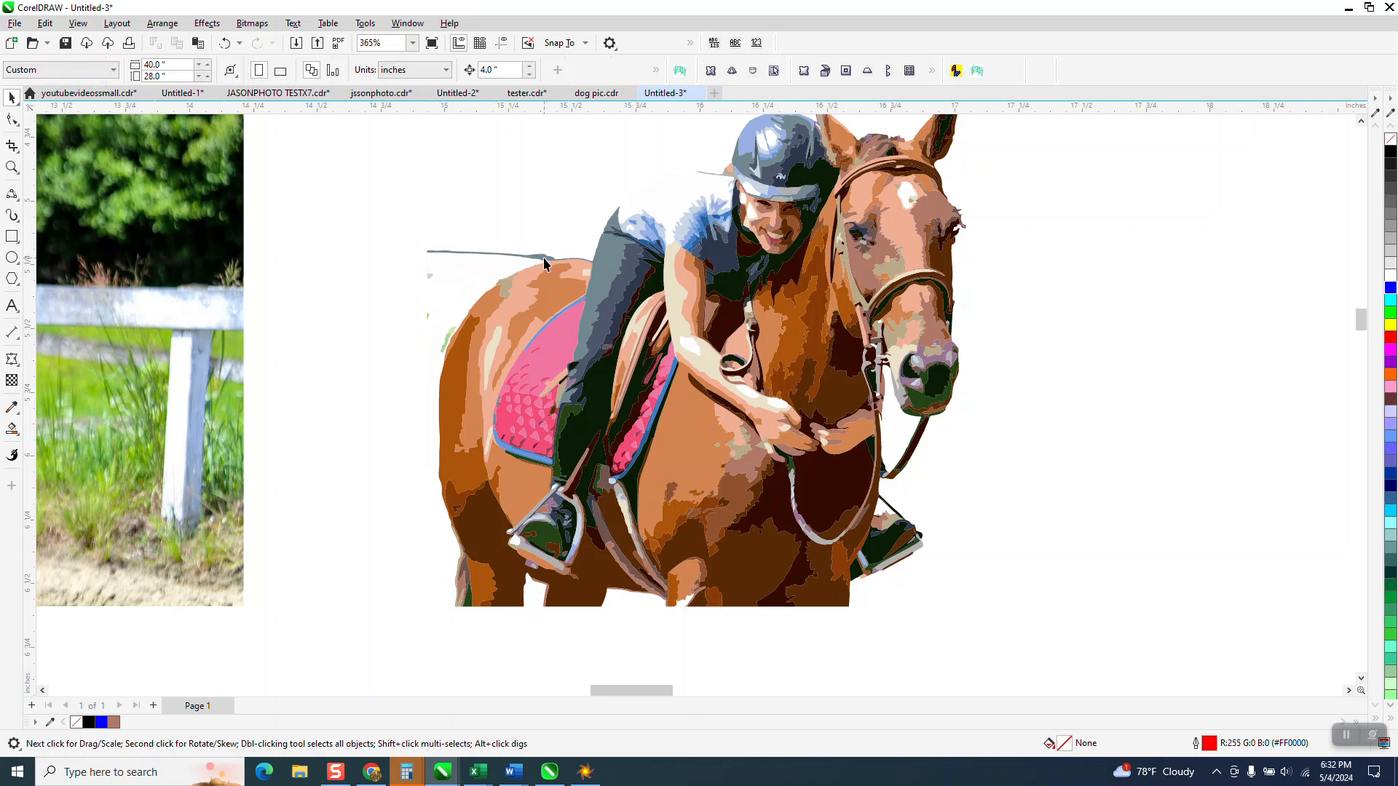
- Try deleting the thin grey fence line above the horse's rump and undo the deletion
{"action": "left_click", "coordinate": [545, 263]}
{"action": "key", "text": "Delete"}
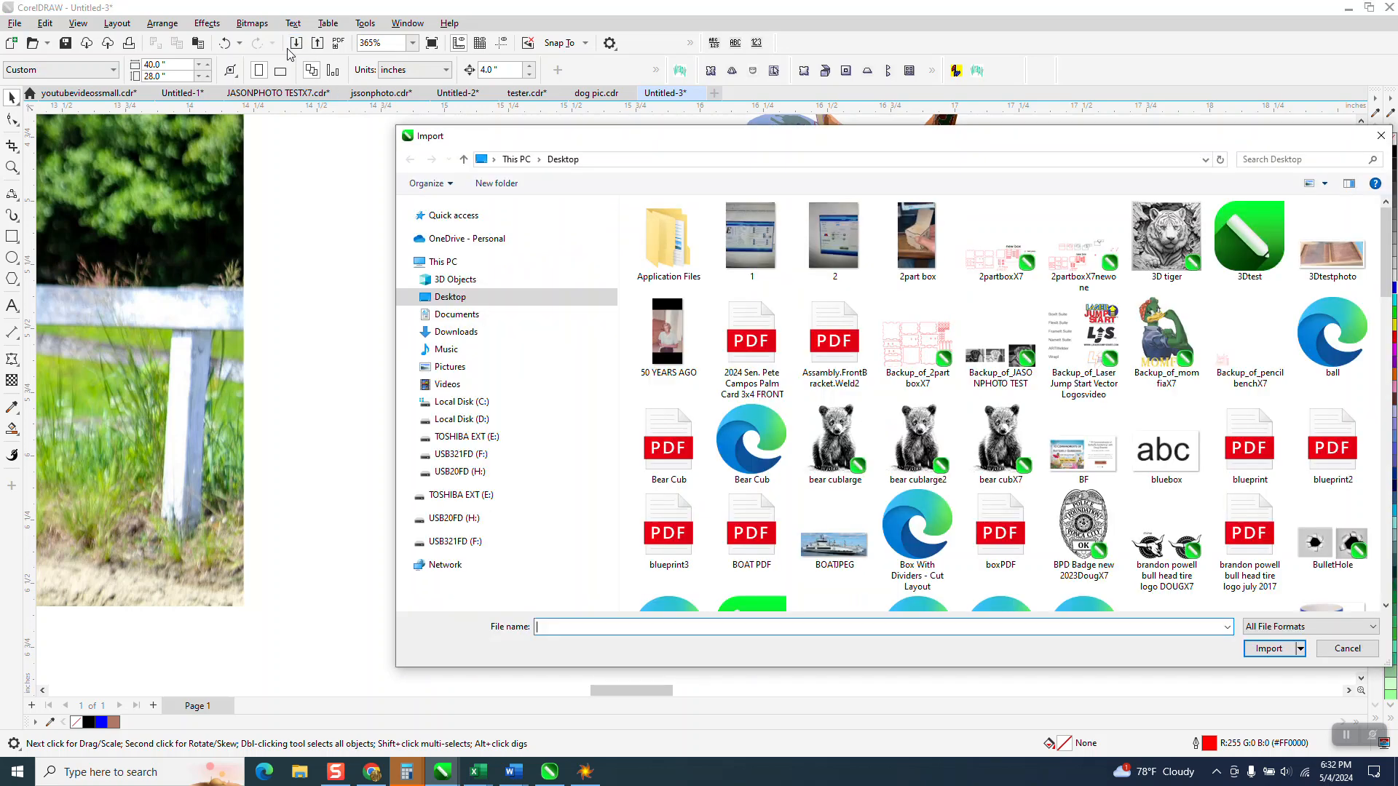
{"action": "left_click", "coordinate": [1383, 144]}
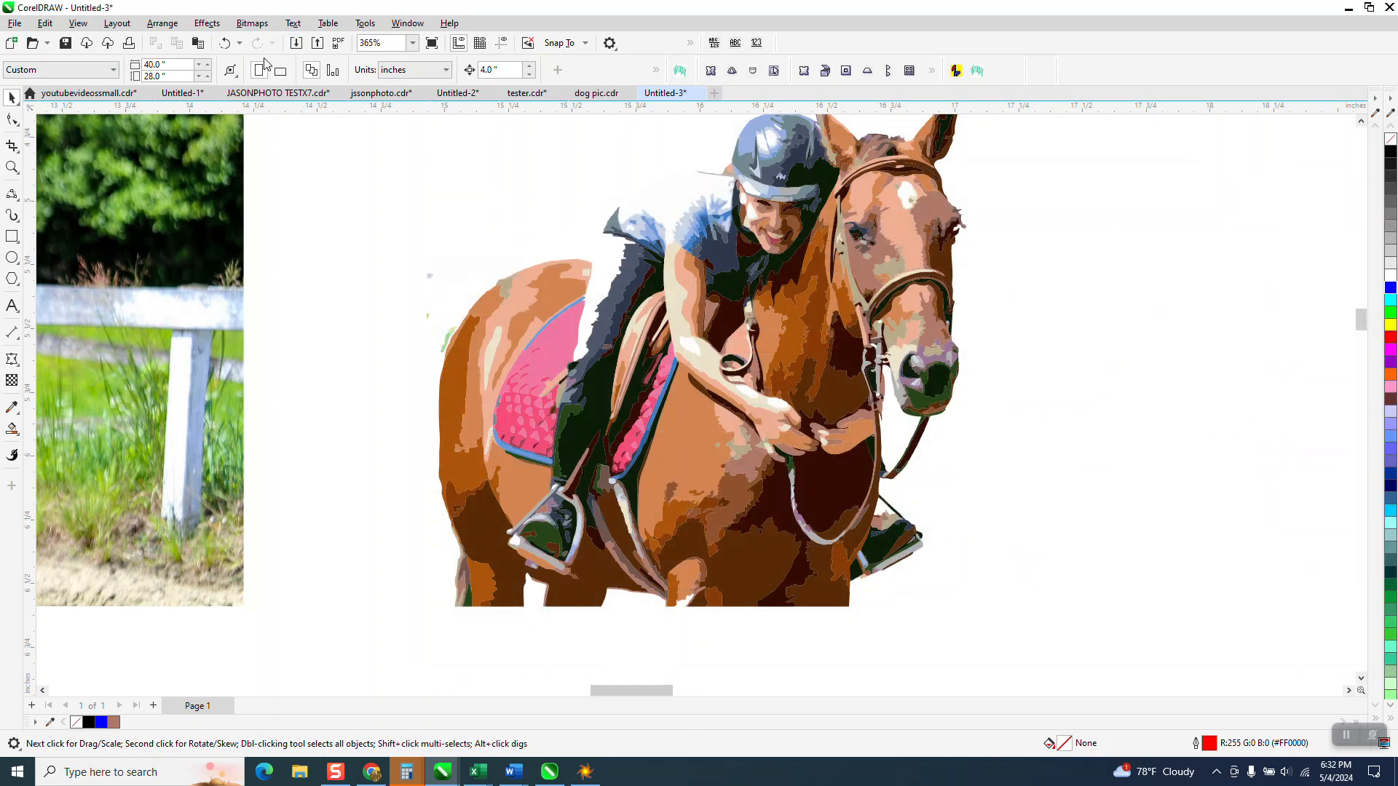
{"action": "left_click", "coordinate": [226, 44]}
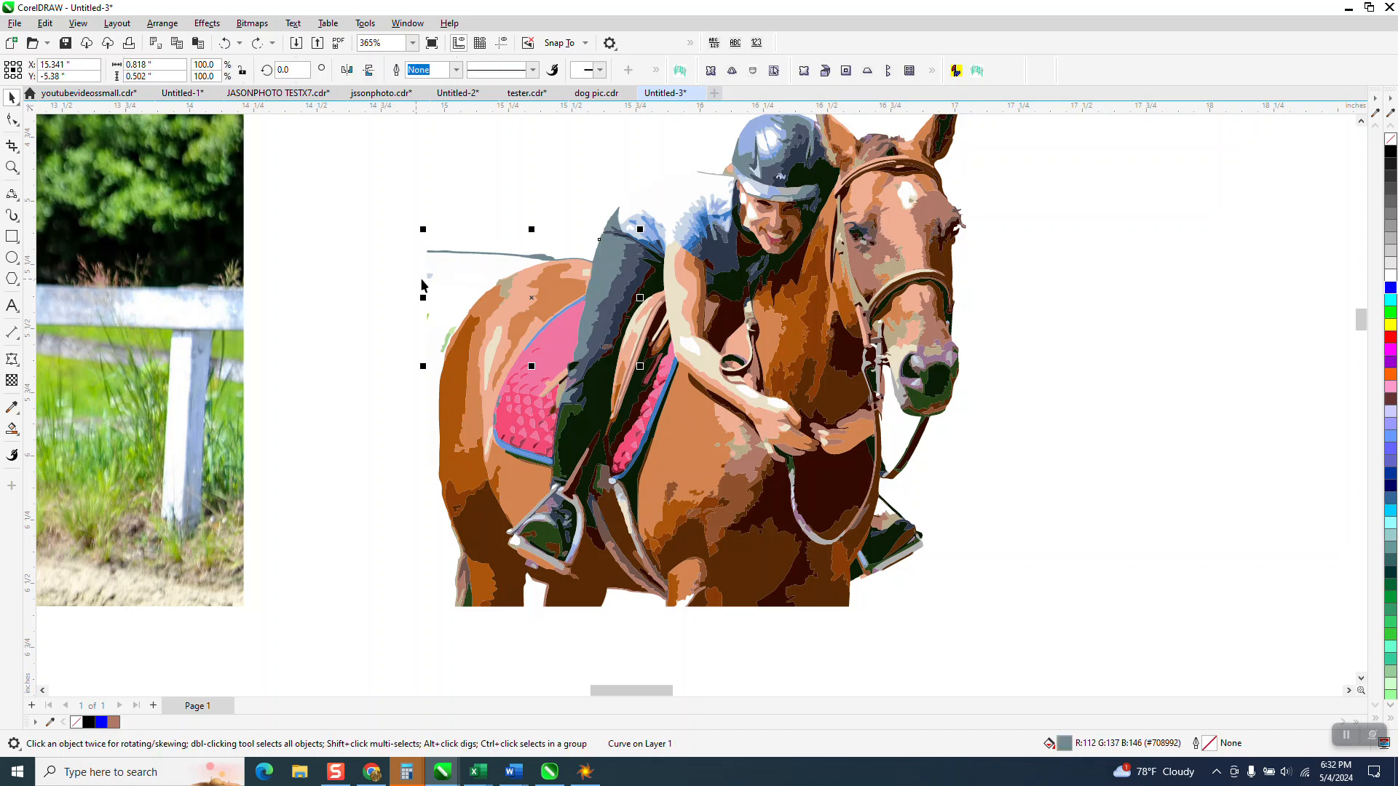
- Delete the small leftover fence and leaf fragments behind the horse's rump
{"action": "key", "text": "Delete"}
{"action": "left_click", "coordinate": [427, 317]}
{"action": "key", "text": "Delete"}
{"action": "left_click", "coordinate": [449, 336]}
{"action": "key", "text": "Delete"}
{"action": "left_click", "coordinate": [445, 341]}
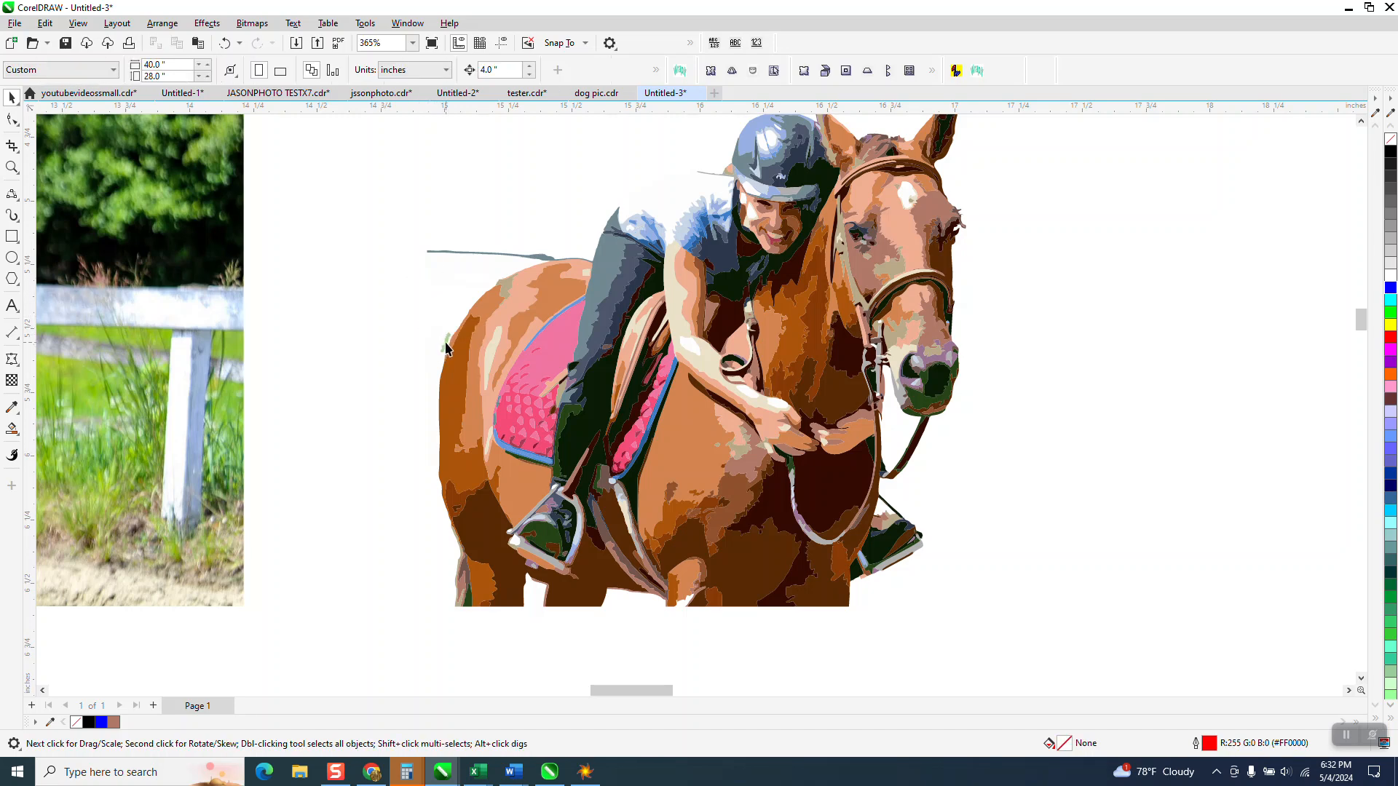
- Delete the beige and peach patches behind the rider's helmet, above the thin grey line
{"action": "scroll", "coordinate": [421, 351], "scroll_direction": "down", "scroll_amount": 1}
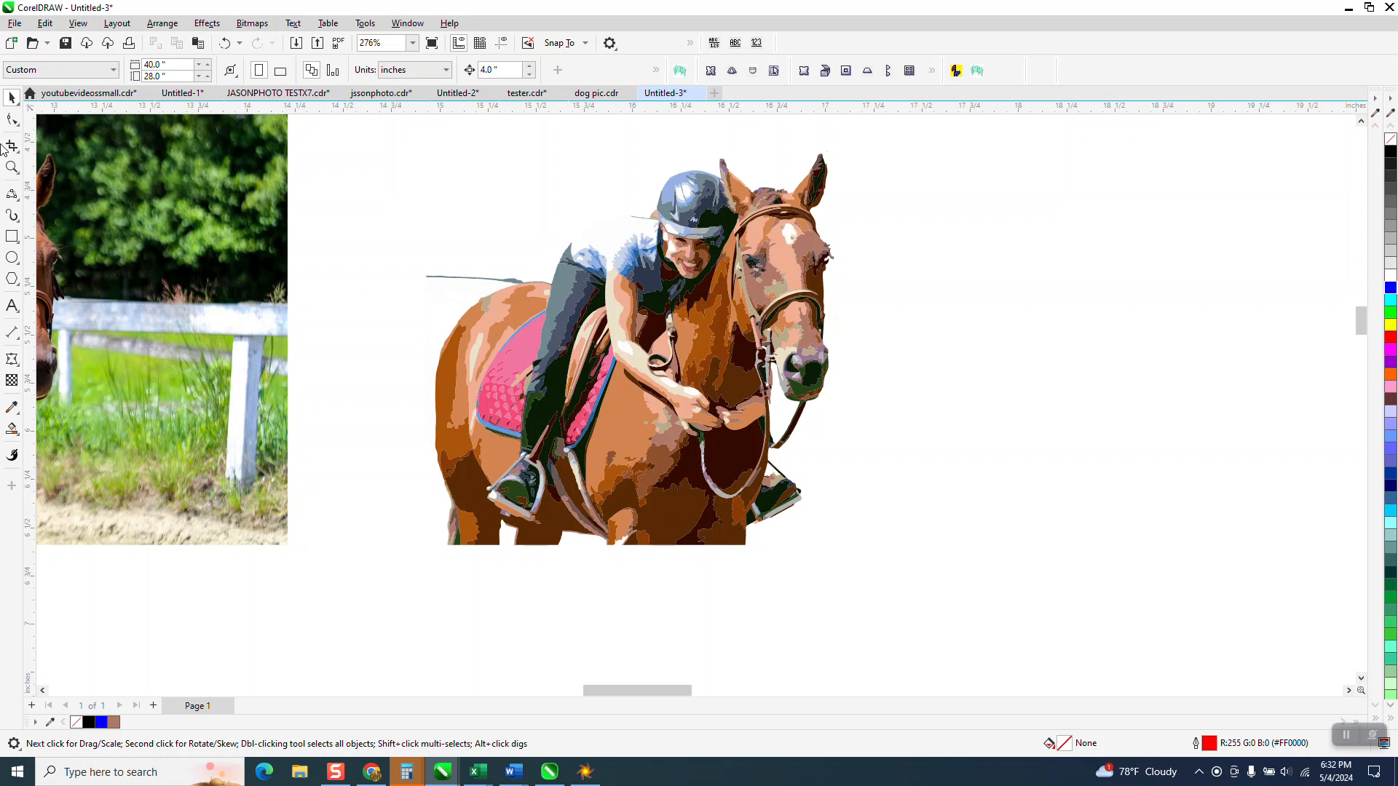
{"action": "left_click", "coordinate": [12, 168]}
{"action": "left_click_drag", "start_coordinate": [626, 201], "coordinate": [745, 304]}
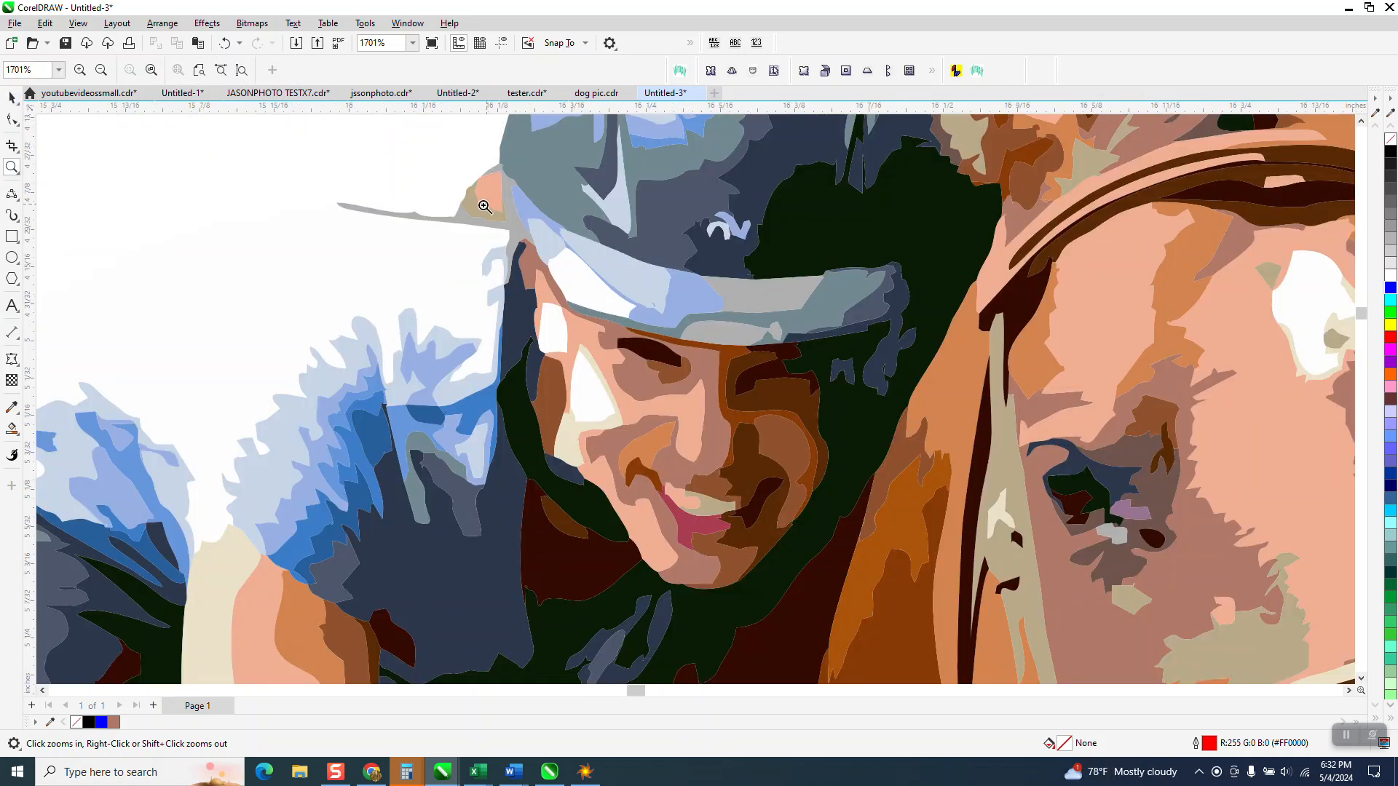
{"action": "left_click", "coordinate": [10, 98]}
{"action": "left_click", "coordinate": [480, 202]}
{"action": "key", "text": "Delete"}
{"action": "left_click", "coordinate": [497, 205]}
{"action": "key", "text": "Delete"}
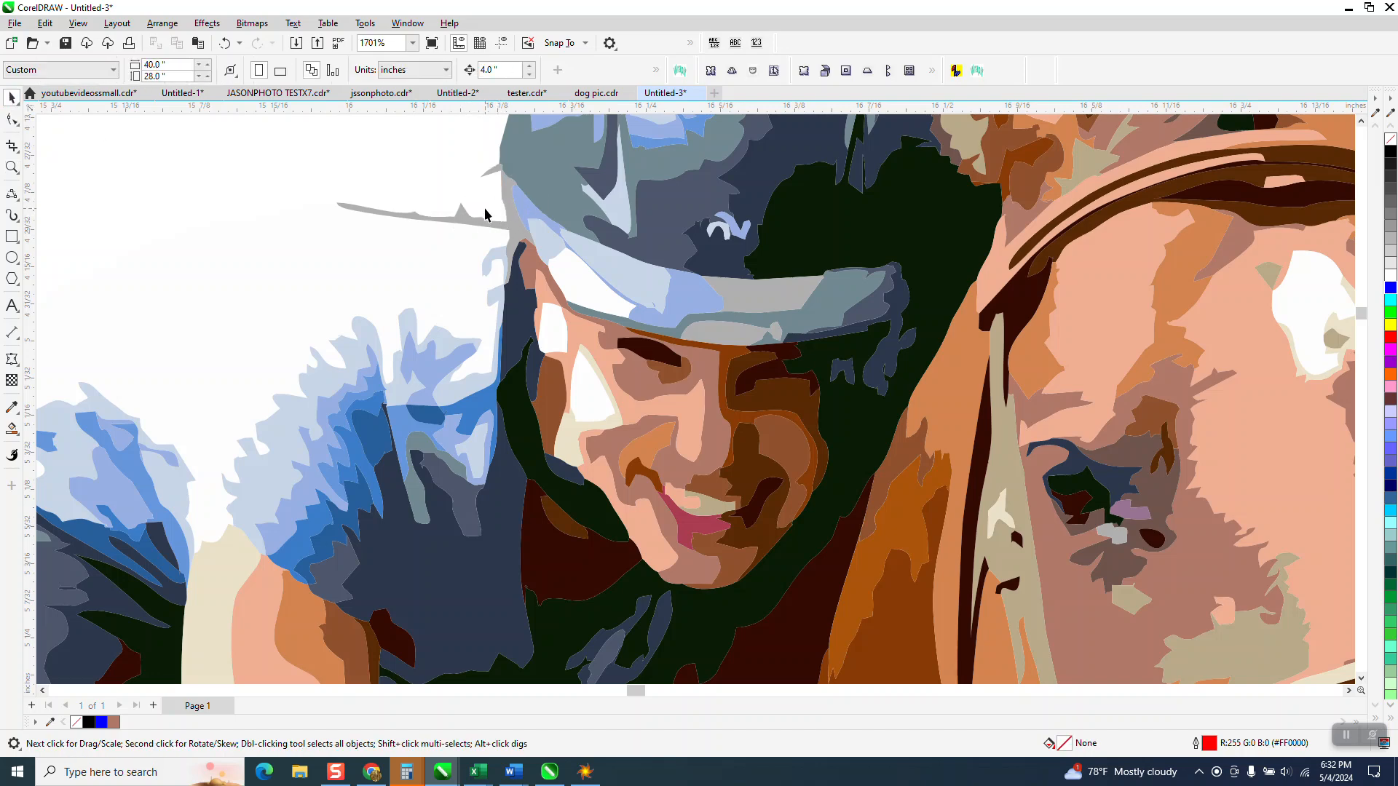
{"action": "scroll", "coordinate": [485, 213], "scroll_direction": "down", "scroll_amount": 5}
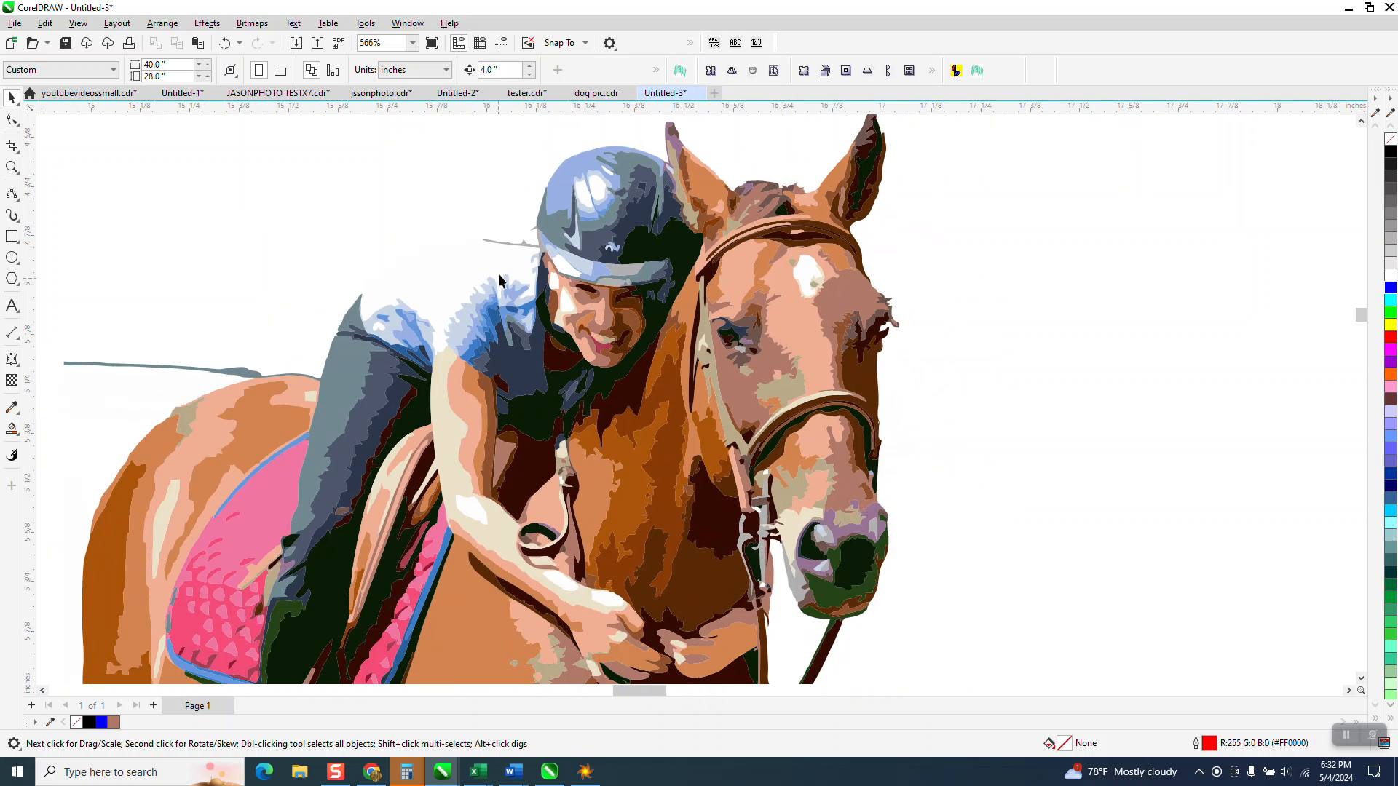
{"action": "scroll", "coordinate": [526, 284], "scroll_direction": "down", "scroll_amount": 3}
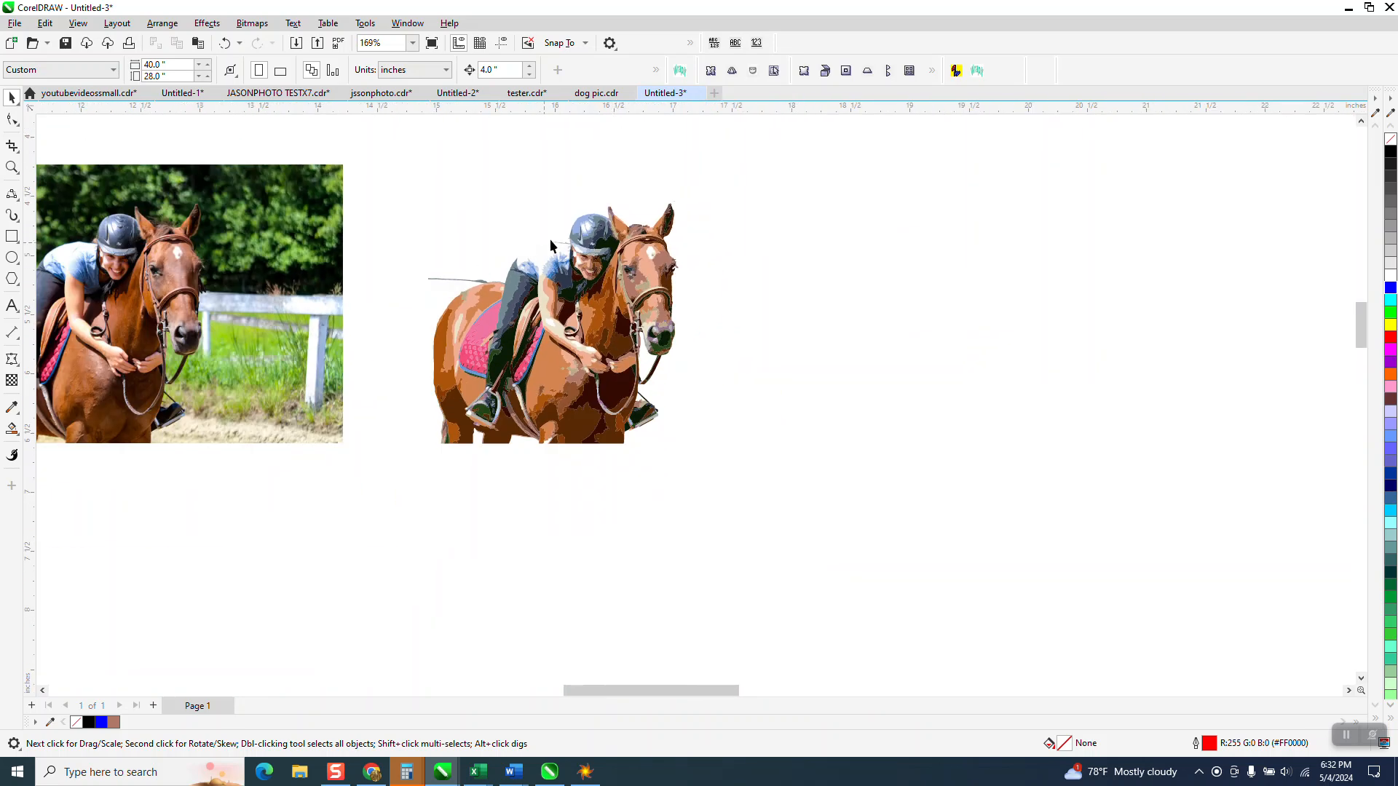
- Draw a rectangle about 2.79 by 2.52 inches around the traced horse and rider and smart-fill the surrounding space black
{"action": "left_click", "coordinate": [12, 236]}
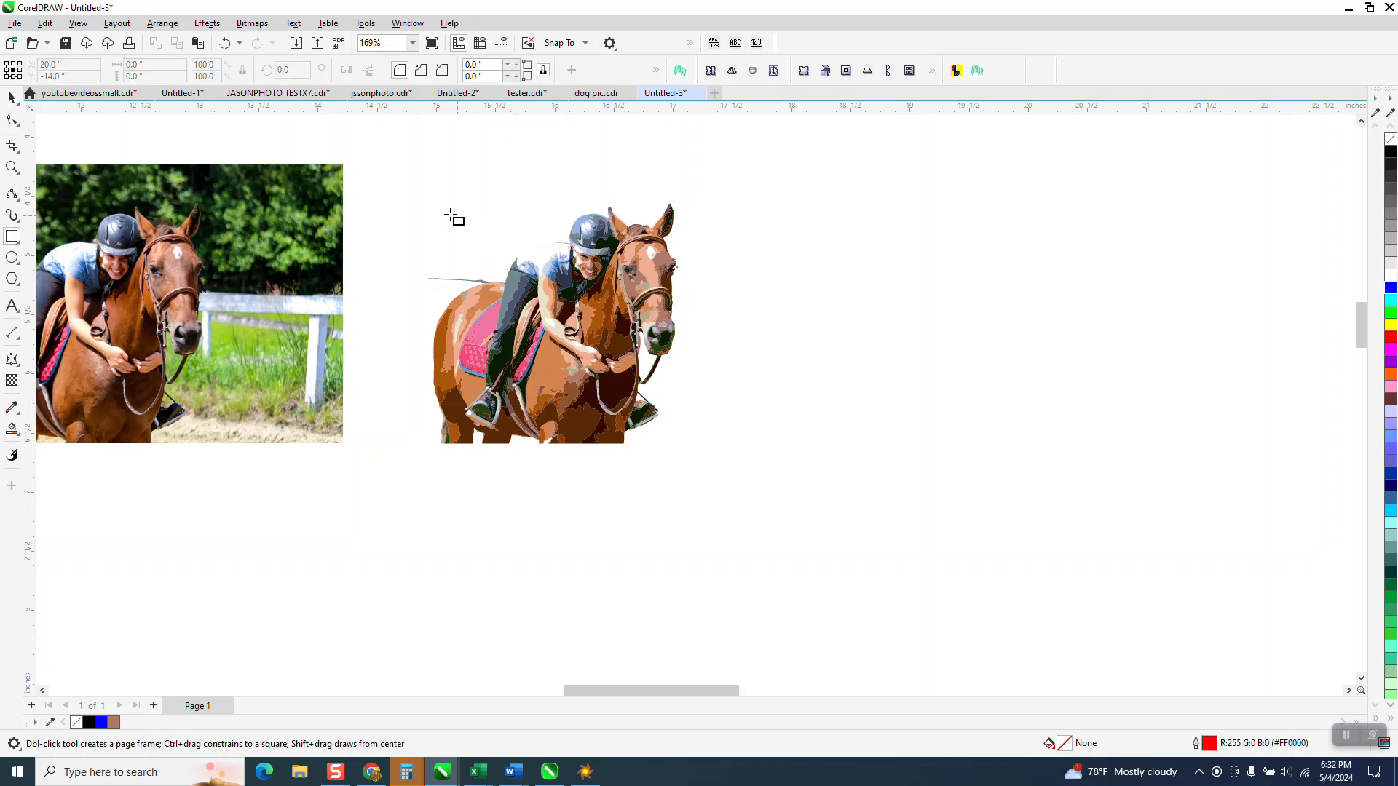
{"action": "mouse_move", "coordinate": [392, 184]}
{"action": "left_mouse_down"}
{"action": "mouse_move", "coordinate": [549, 359]}
{"action": "mouse_move", "coordinate": [723, 482]}
{"action": "left_mouse_up"}
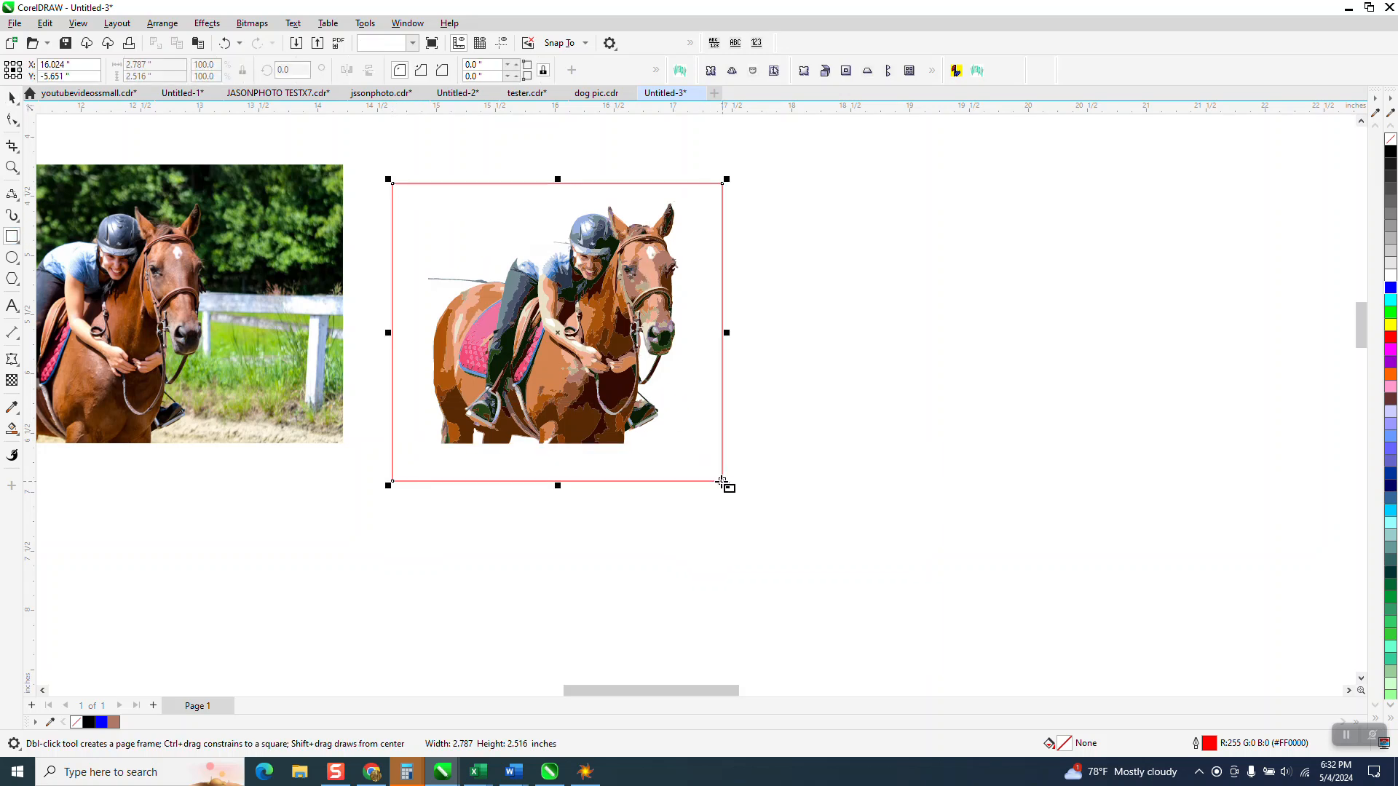
{"action": "left_click", "coordinate": [13, 430]}
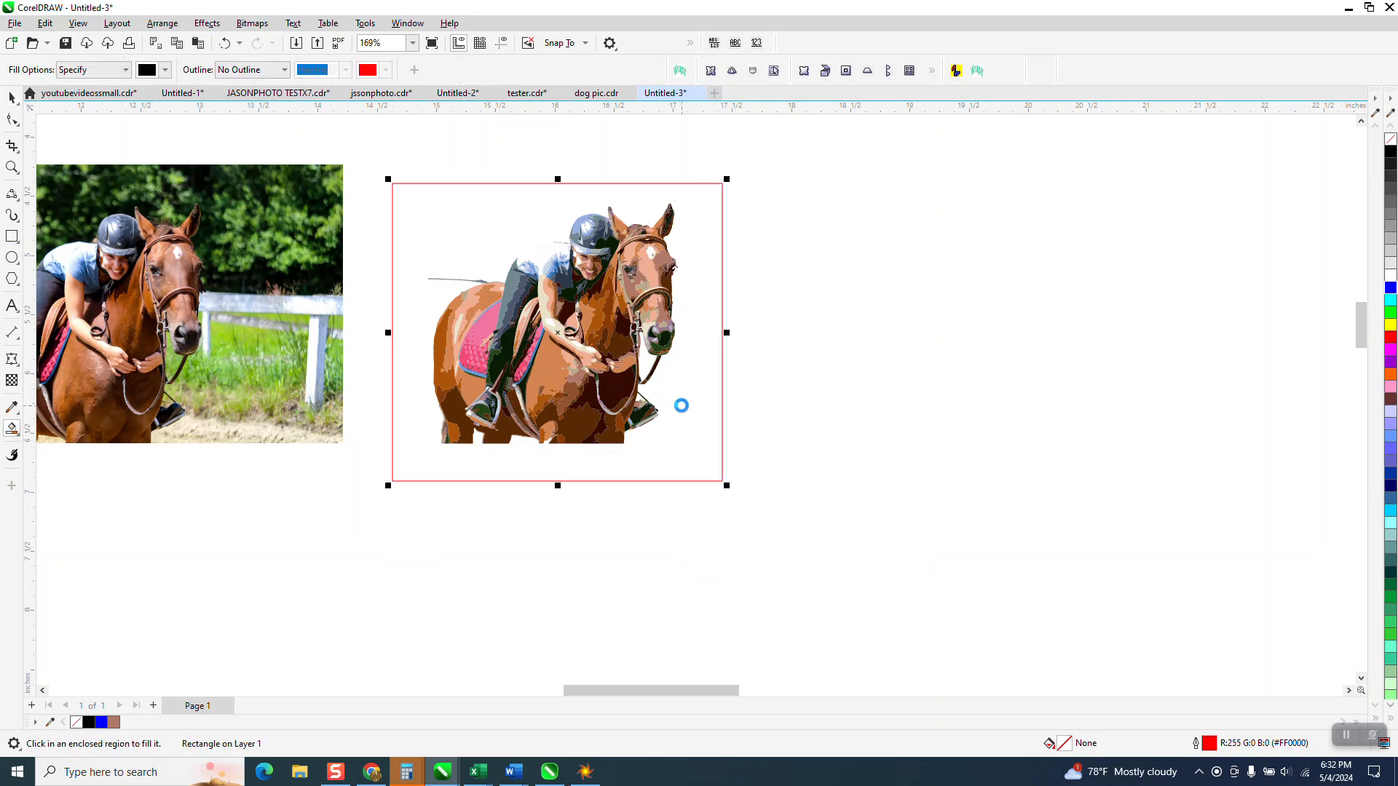
{"action": "left_click", "coordinate": [682, 407]}
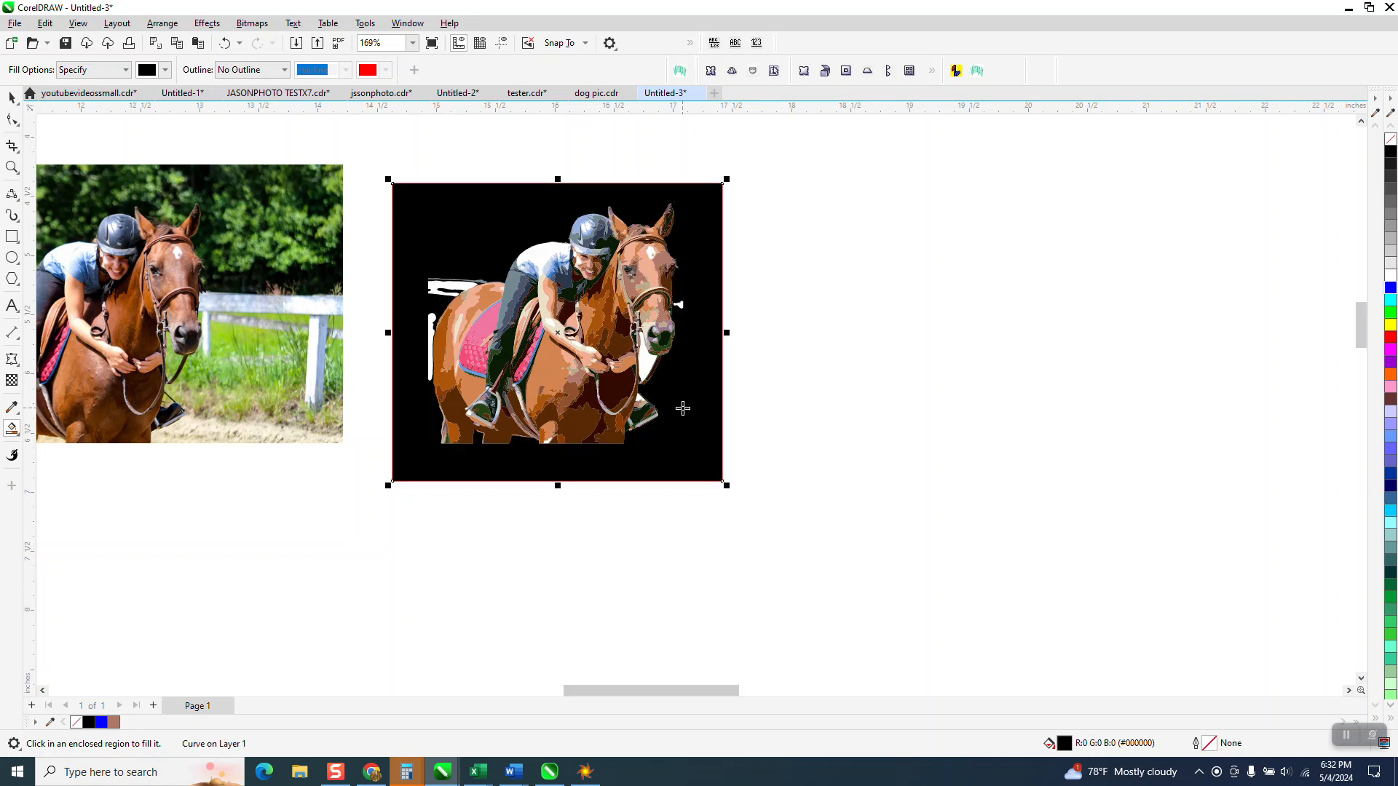
- Move the black background shape 4 inches to the right and give it no fill and a black outline
{"action": "key", "text": "Right"}
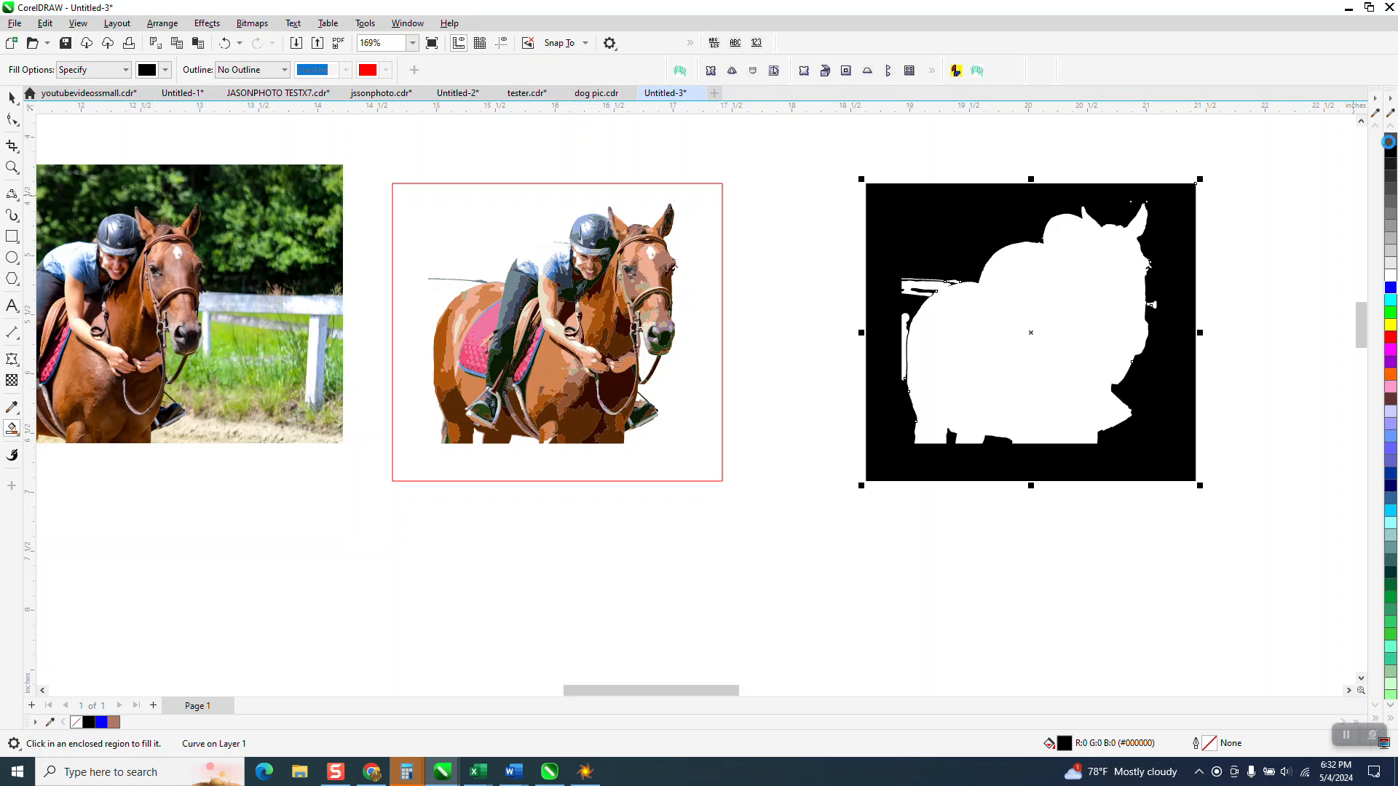
{"action": "left_click", "coordinate": [1390, 139]}
{"action": "right_click", "coordinate": [1391, 150]}
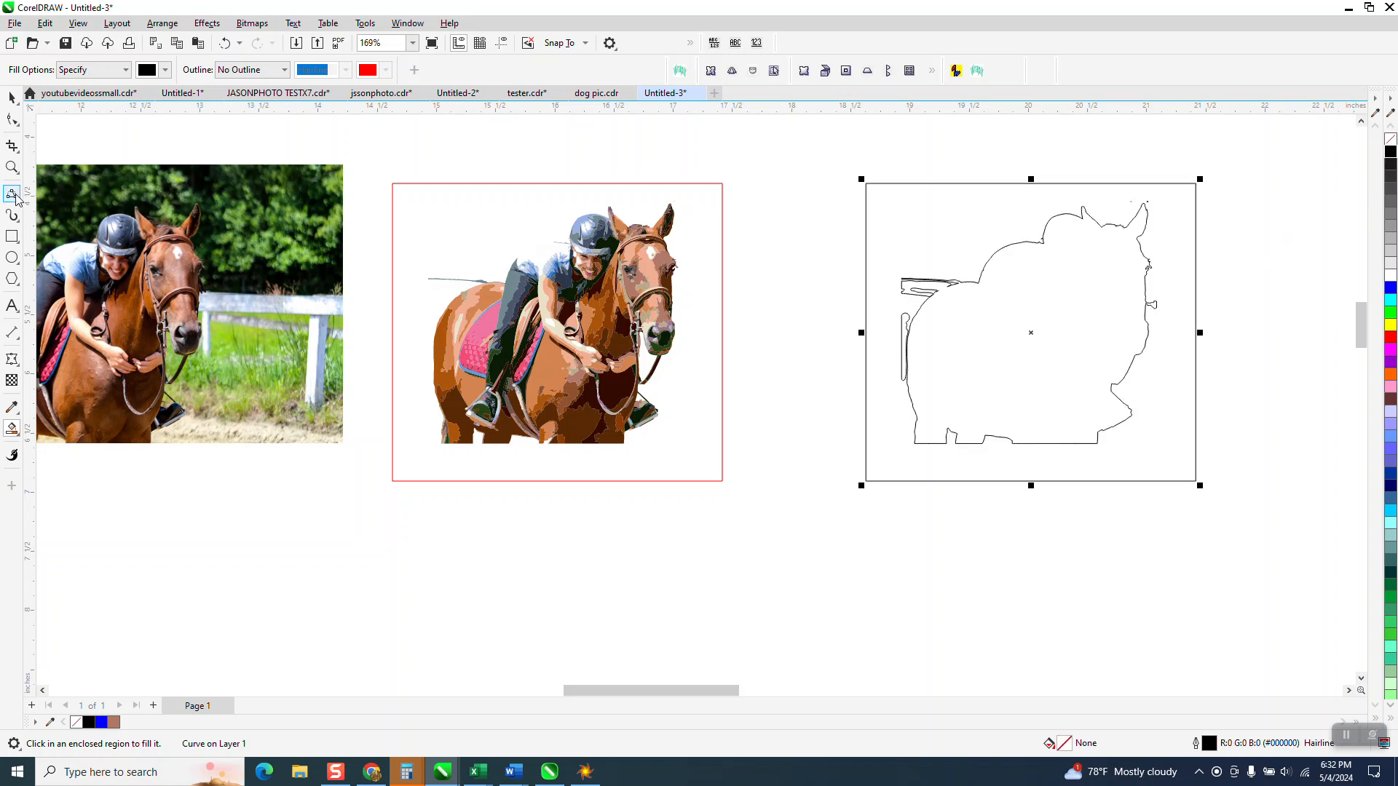
- Delete the stray fragment in front of the horse's face outline with Virtual Segment Delete
{"action": "left_click", "coordinate": [11, 168]}
{"action": "left_click_drag", "start_coordinate": [1140, 301], "coordinate": [1184, 336]}
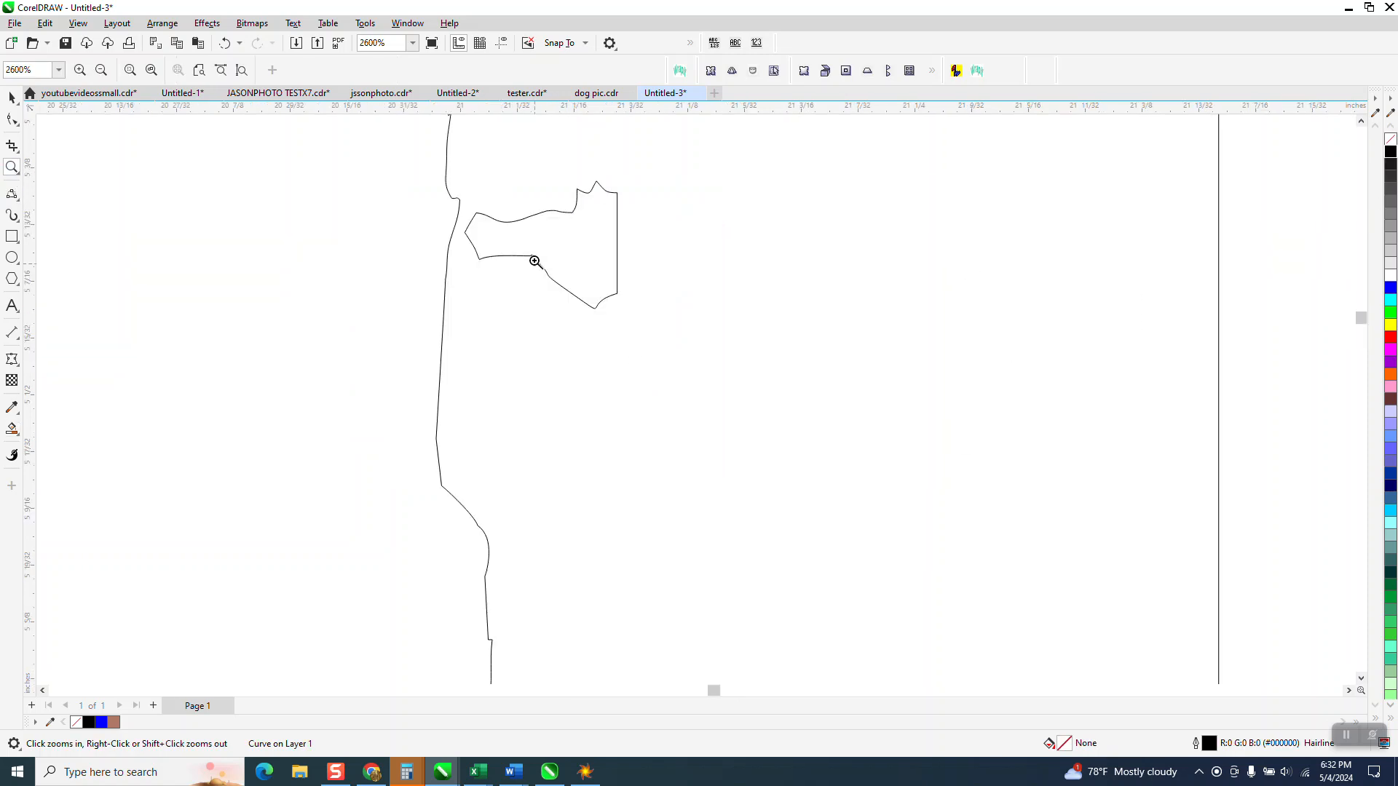
{"action": "left_click", "coordinate": [18, 151]}
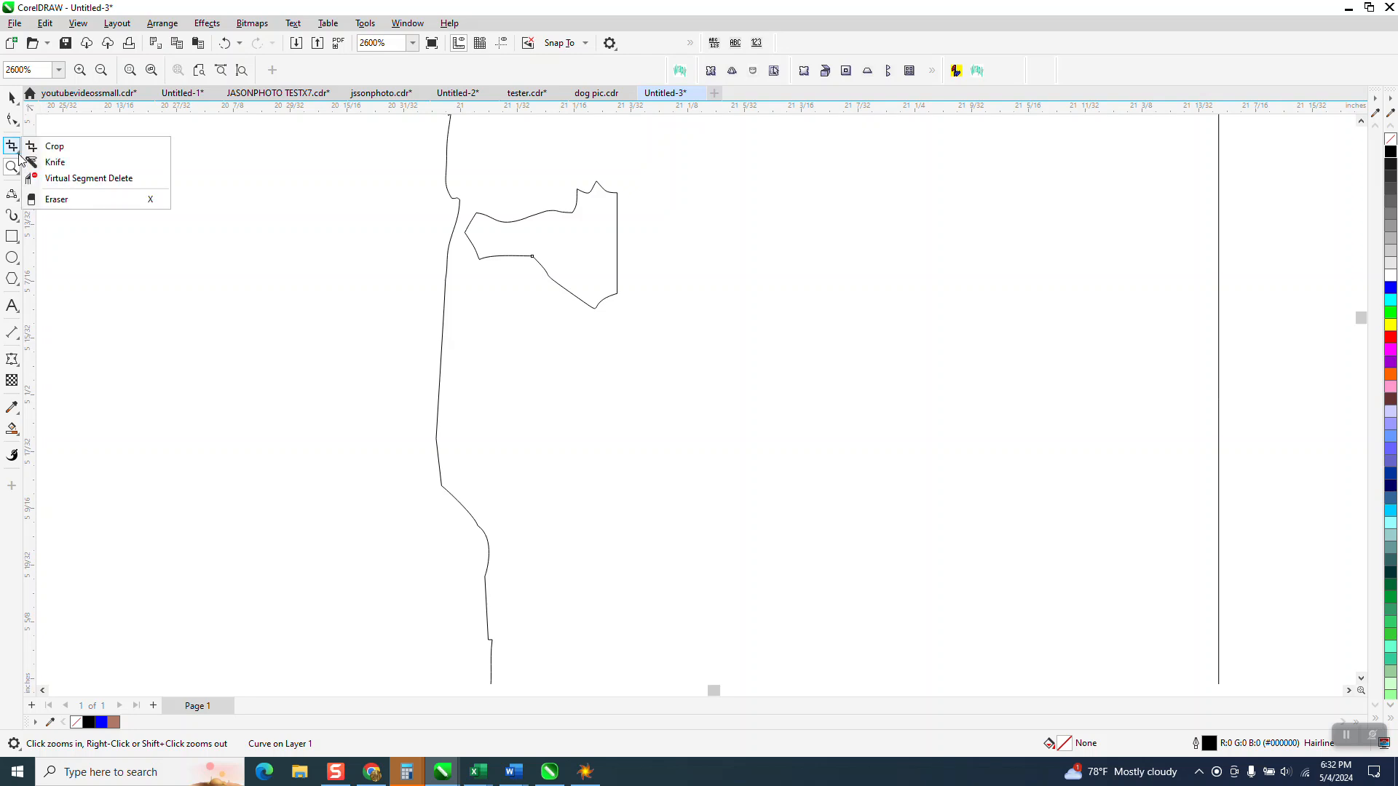
{"action": "left_click", "coordinate": [50, 161]}
{"action": "left_click_drag", "start_coordinate": [500, 172], "coordinate": [684, 364]}
- Delete the small specks near the horse's ear tip and the vertical fence sliver behind its rump
{"action": "scroll", "coordinate": [892, 524], "scroll_direction": "down", "scroll_amount": 3}
{"action": "scroll", "coordinate": [896, 542], "scroll_direction": "down", "scroll_amount": 2}
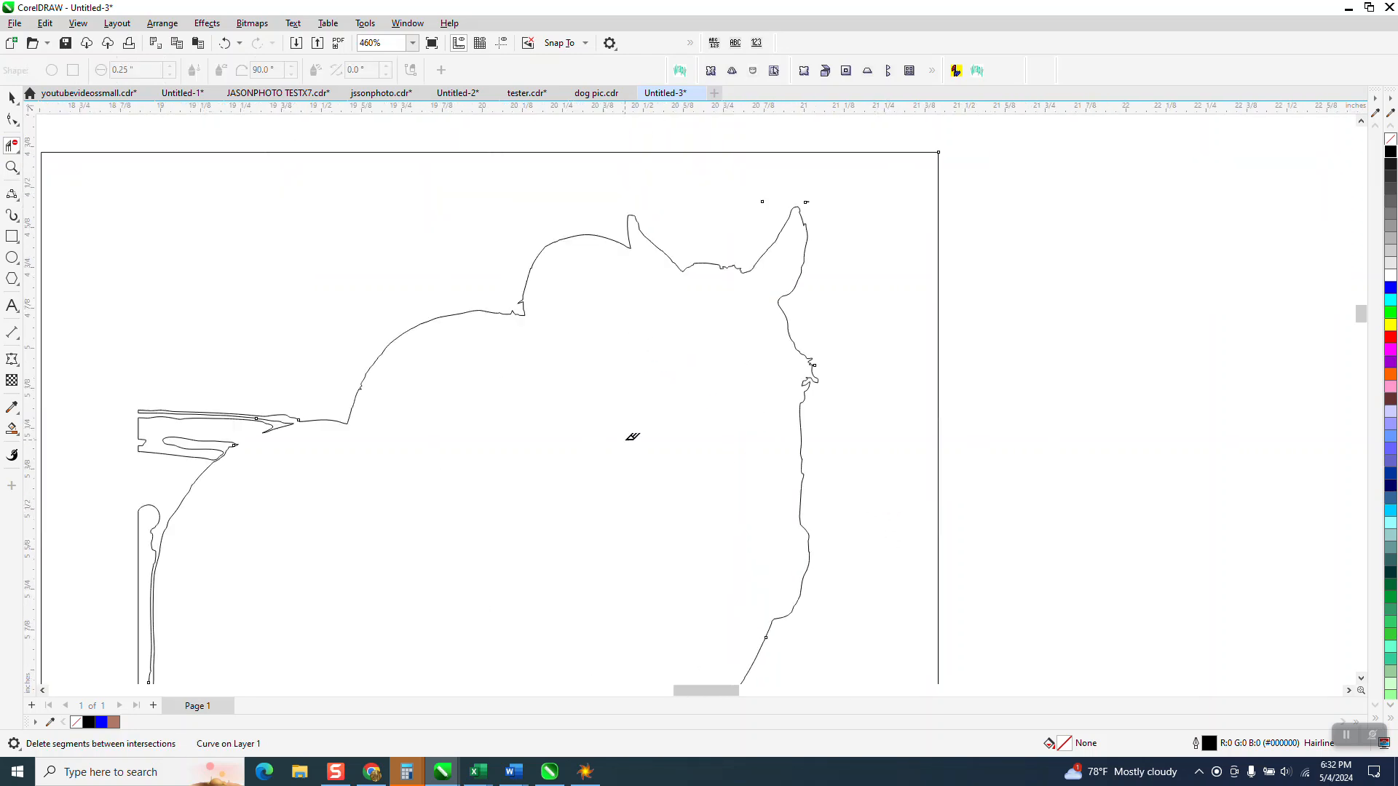
{"action": "left_click_drag", "start_coordinate": [733, 193], "coordinate": [840, 207]}
{"action": "scroll", "coordinate": [506, 259], "scroll_direction": "down", "scroll_amount": 1}
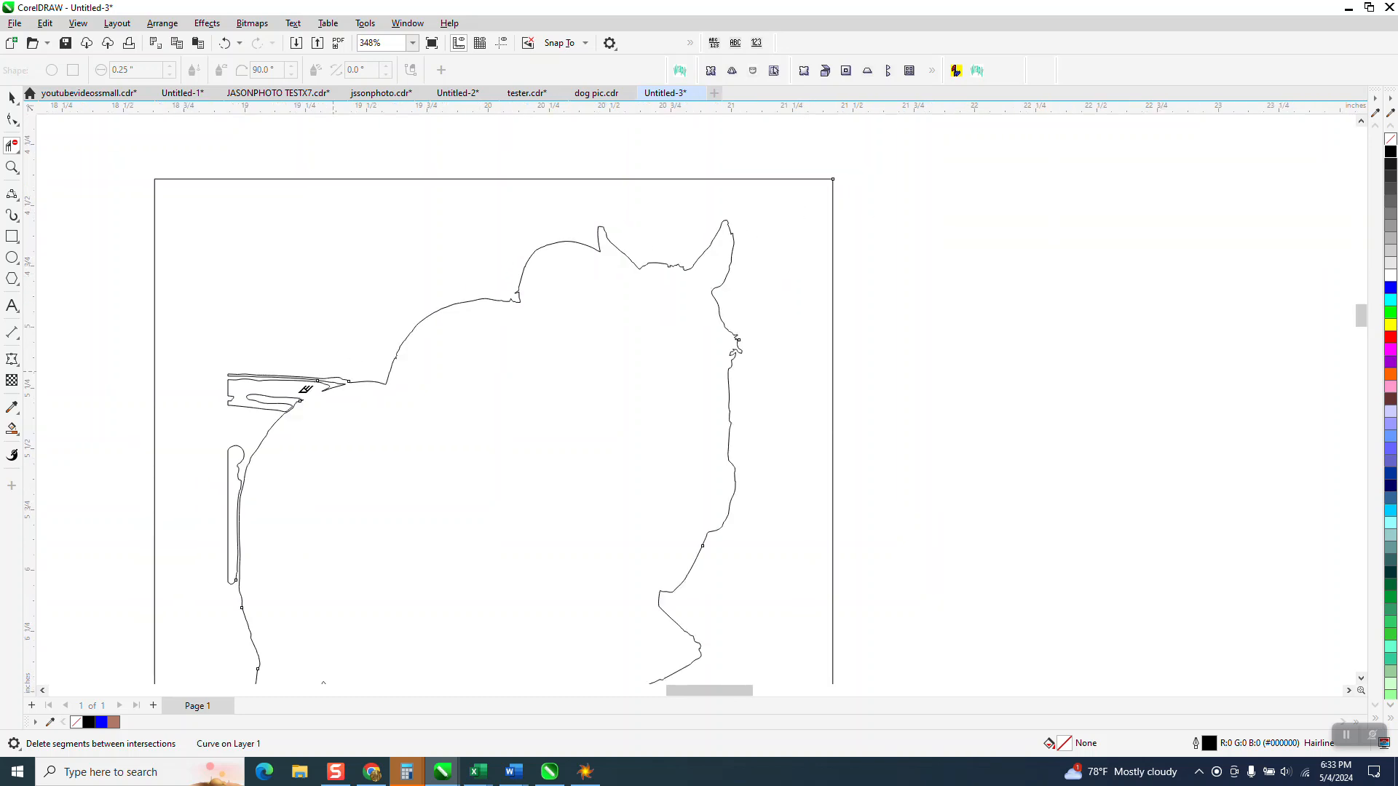
{"action": "left_click_drag", "start_coordinate": [230, 442], "coordinate": [244, 447]}
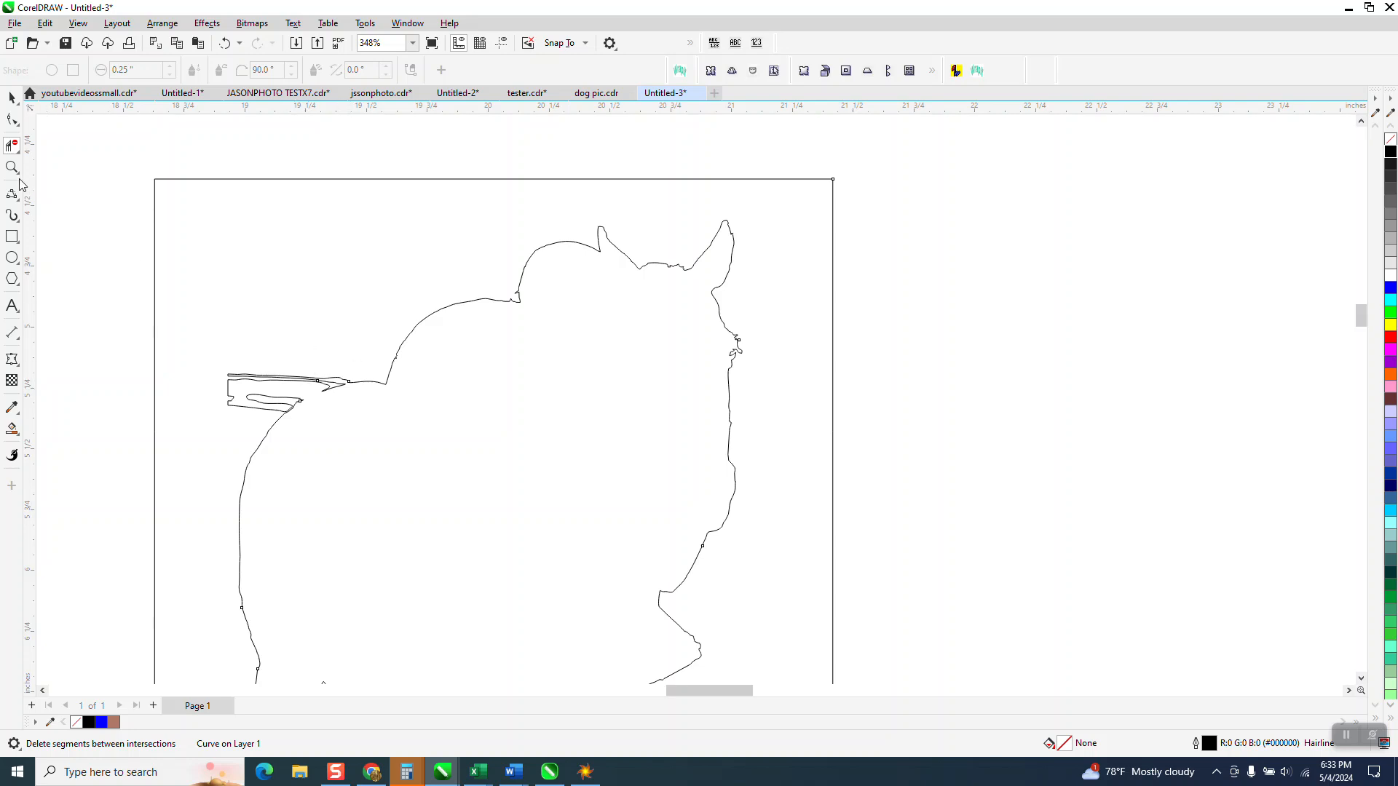
- Draw a three-point curve along the horse's rump, bridging the outline across the leftover fence shapes
{"action": "key", "text": "z"}
{"action": "left_click_drag", "start_coordinate": [121, 290], "coordinate": [478, 483]}
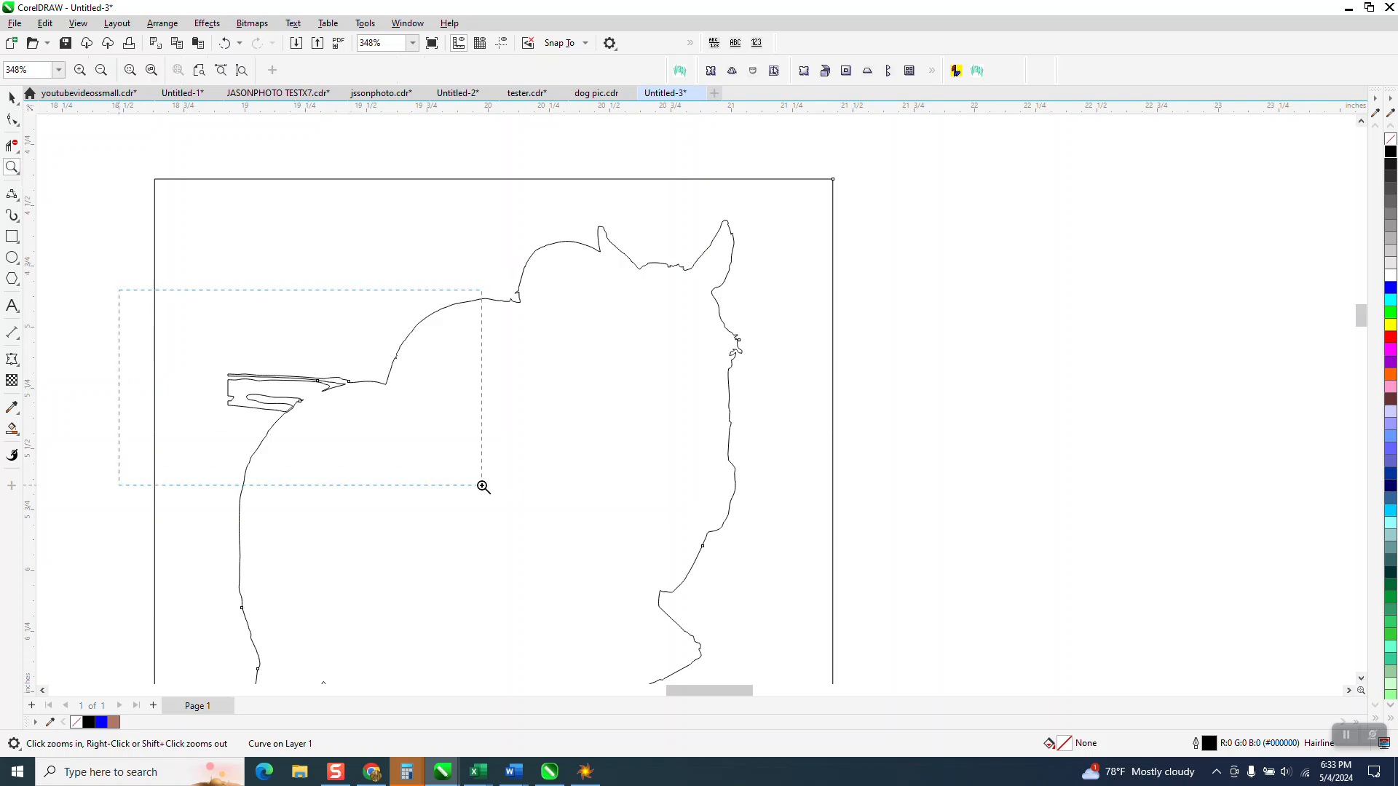
{"action": "left_click", "coordinate": [17, 205]}
{"action": "left_click", "coordinate": [99, 295]}
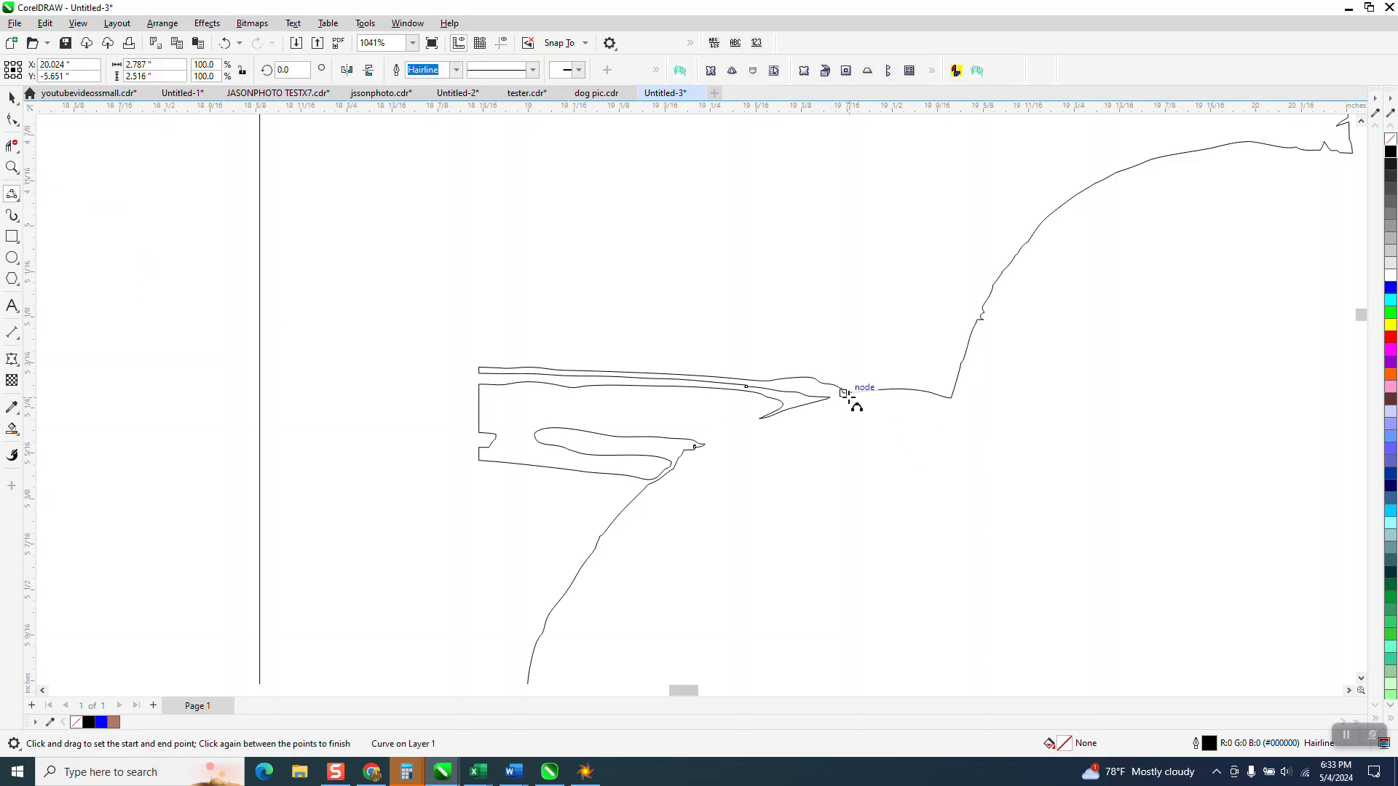
{"action": "left_click_drag", "start_coordinate": [844, 393], "coordinate": [649, 483]}
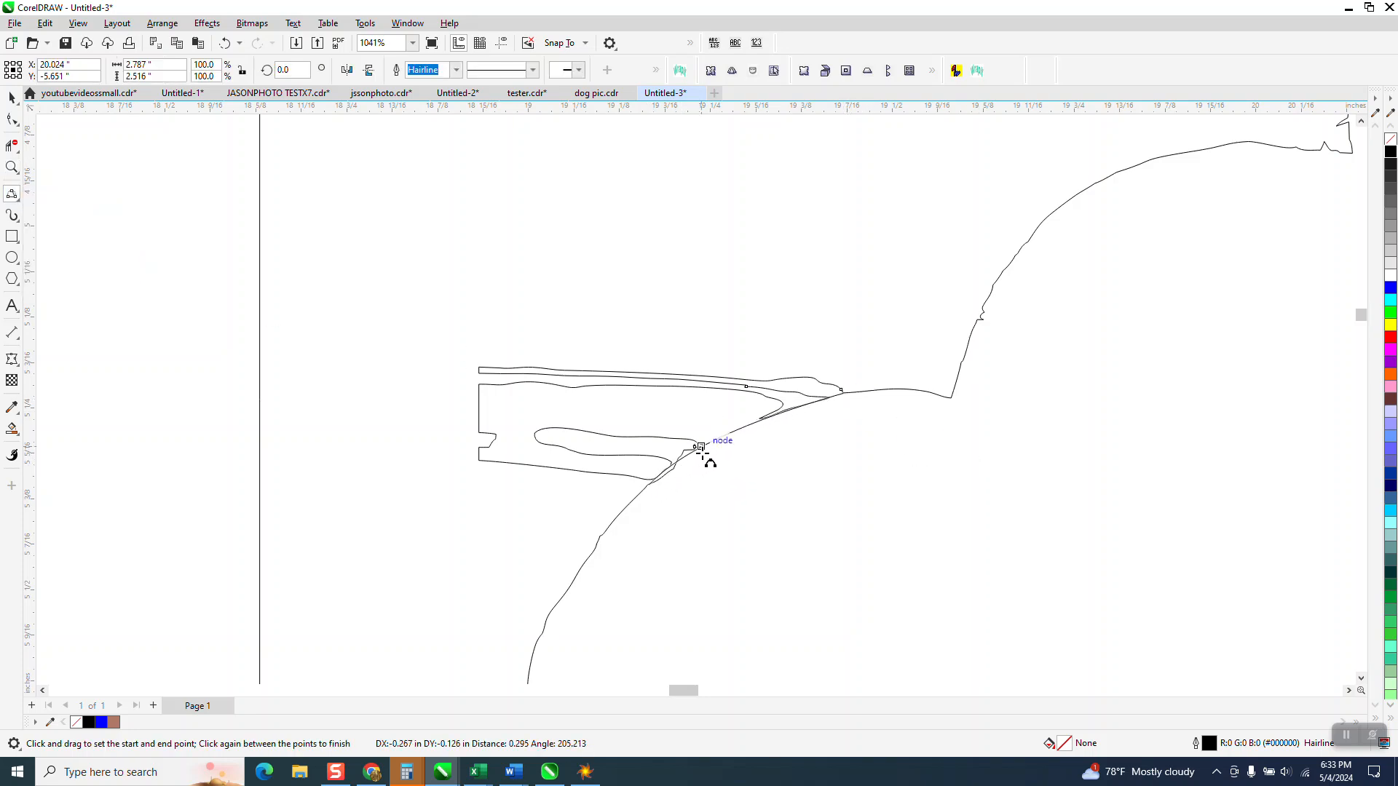
{"action": "left_click", "coordinate": [708, 455]}
- Delete the leftover fence outlines above the new rump curve with Virtual Segment Delete
{"action": "left_click", "coordinate": [12, 146]}
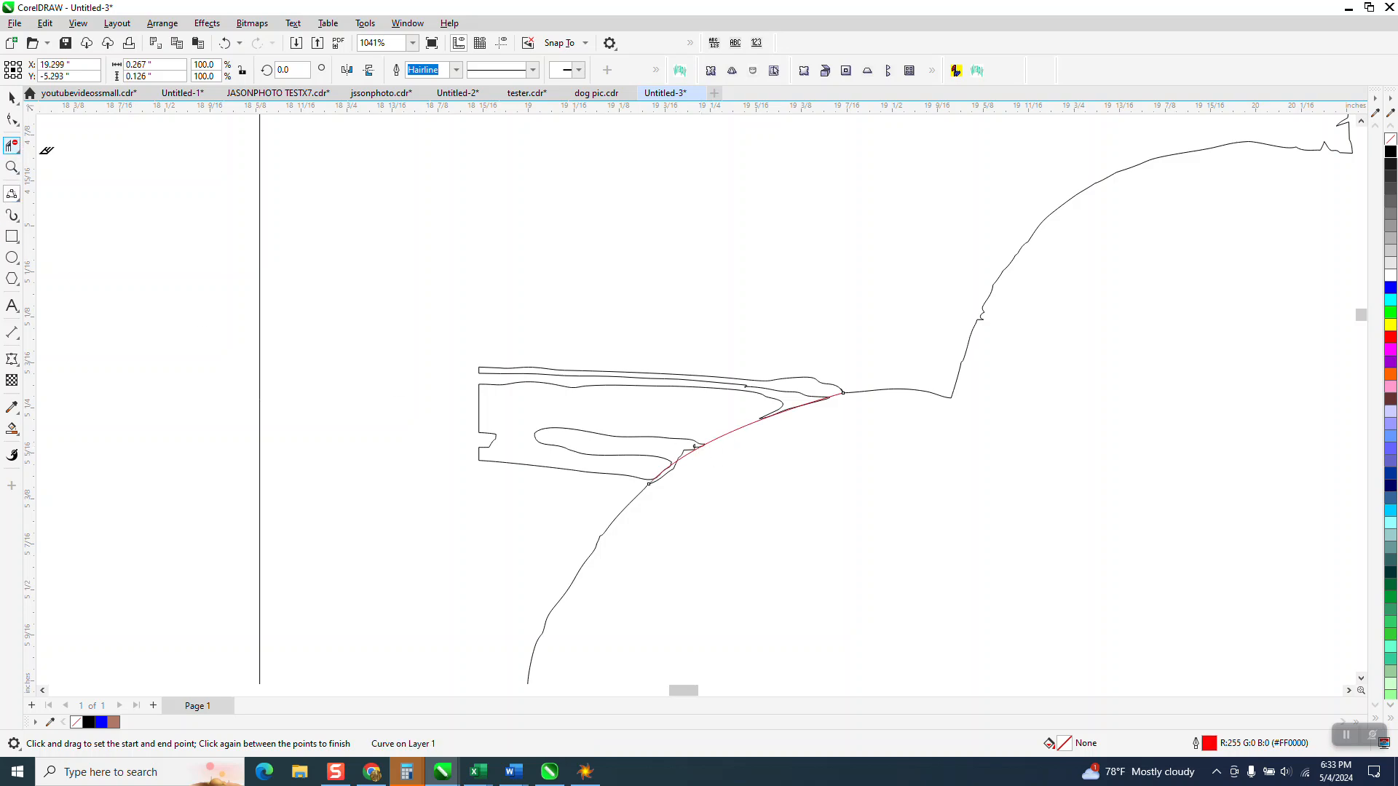
{"action": "left_click", "coordinate": [569, 442]}
{"action": "left_click", "coordinate": [786, 392]}
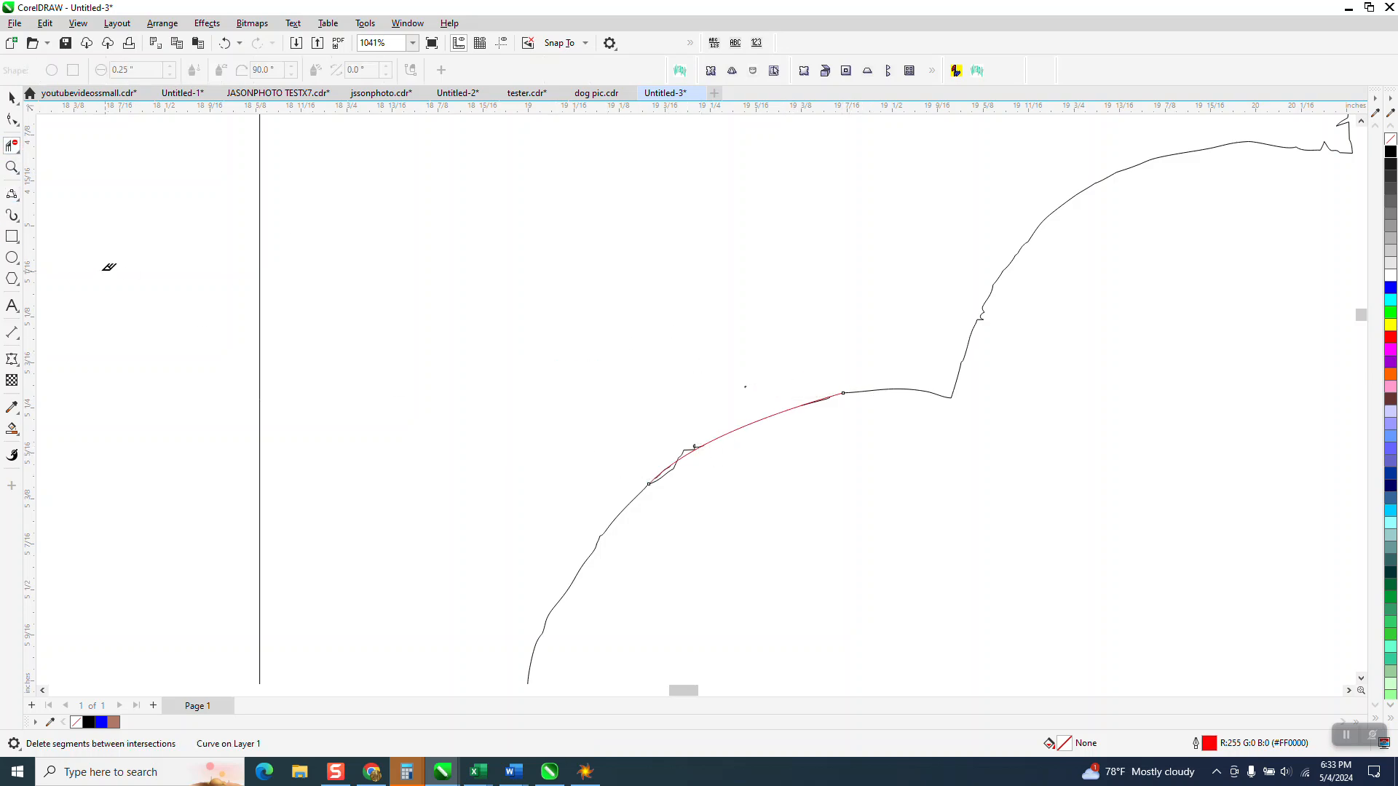
- Delete the small jagged segments around the lower end of the red rump curve
{"action": "left_click", "coordinate": [12, 167]}
{"action": "left_click_drag", "start_coordinate": [611, 438], "coordinate": [857, 562]}
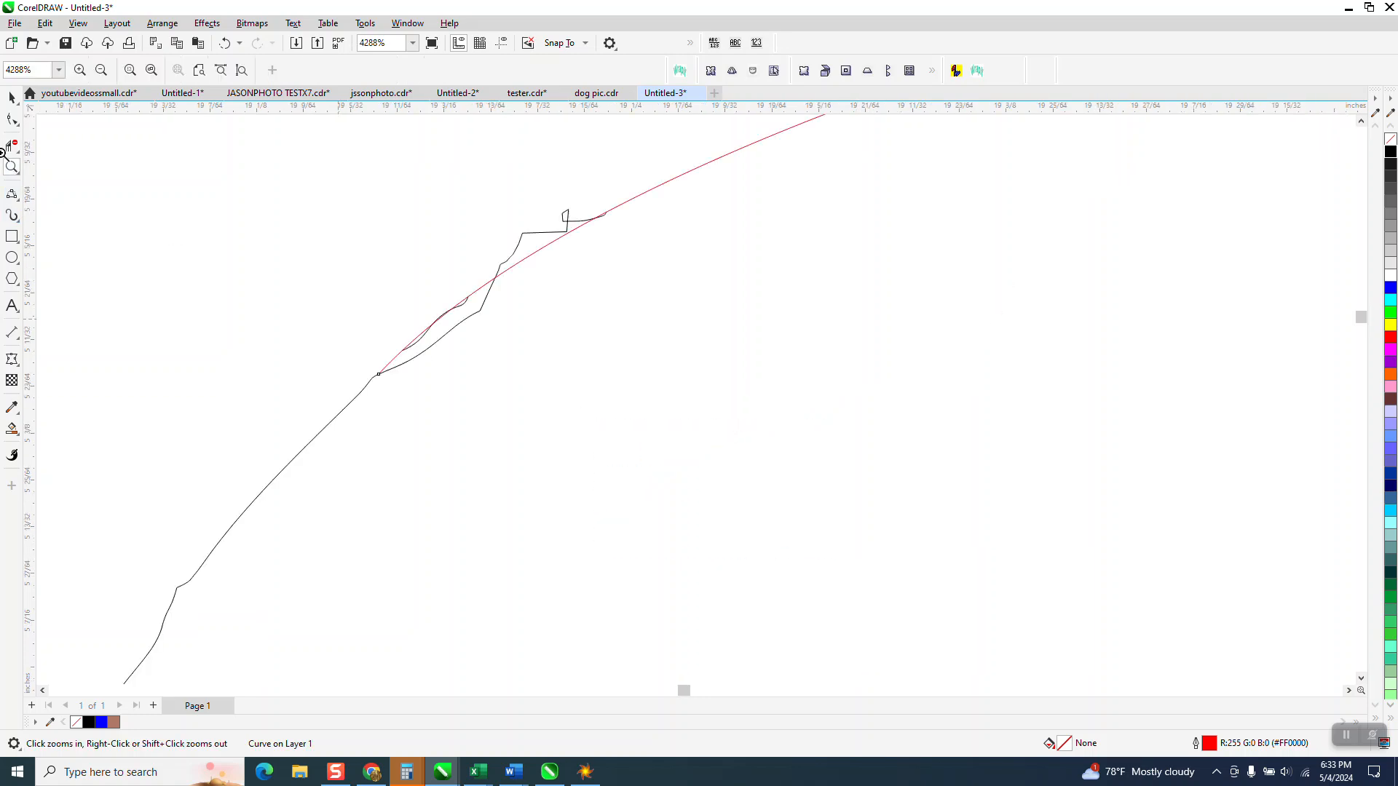
{"action": "left_click", "coordinate": [12, 146]}
{"action": "left_click", "coordinate": [571, 222]}
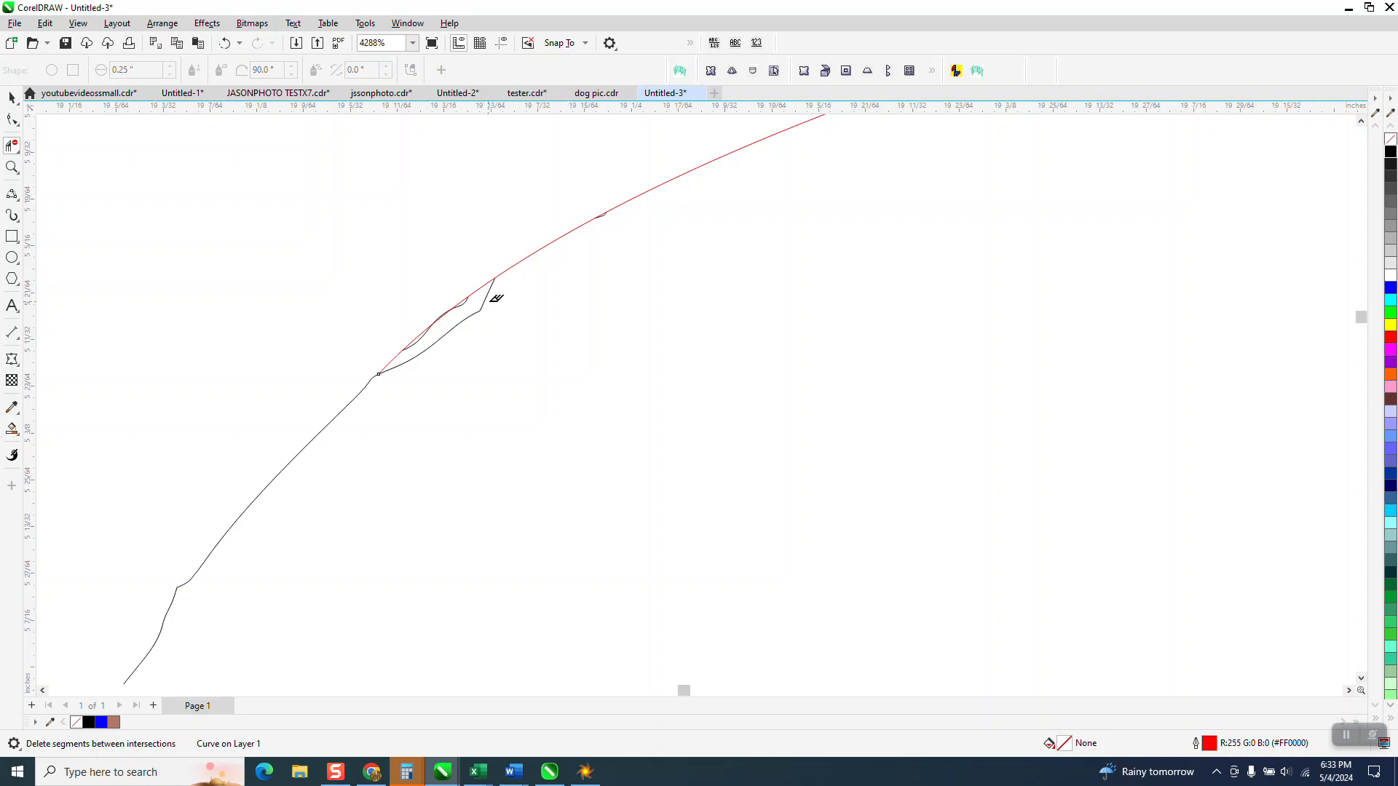
{"action": "left_click", "coordinate": [484, 302]}
{"action": "left_click", "coordinate": [422, 337]}
{"action": "scroll", "coordinate": [516, 346], "scroll_direction": "down", "scroll_amount": 8}
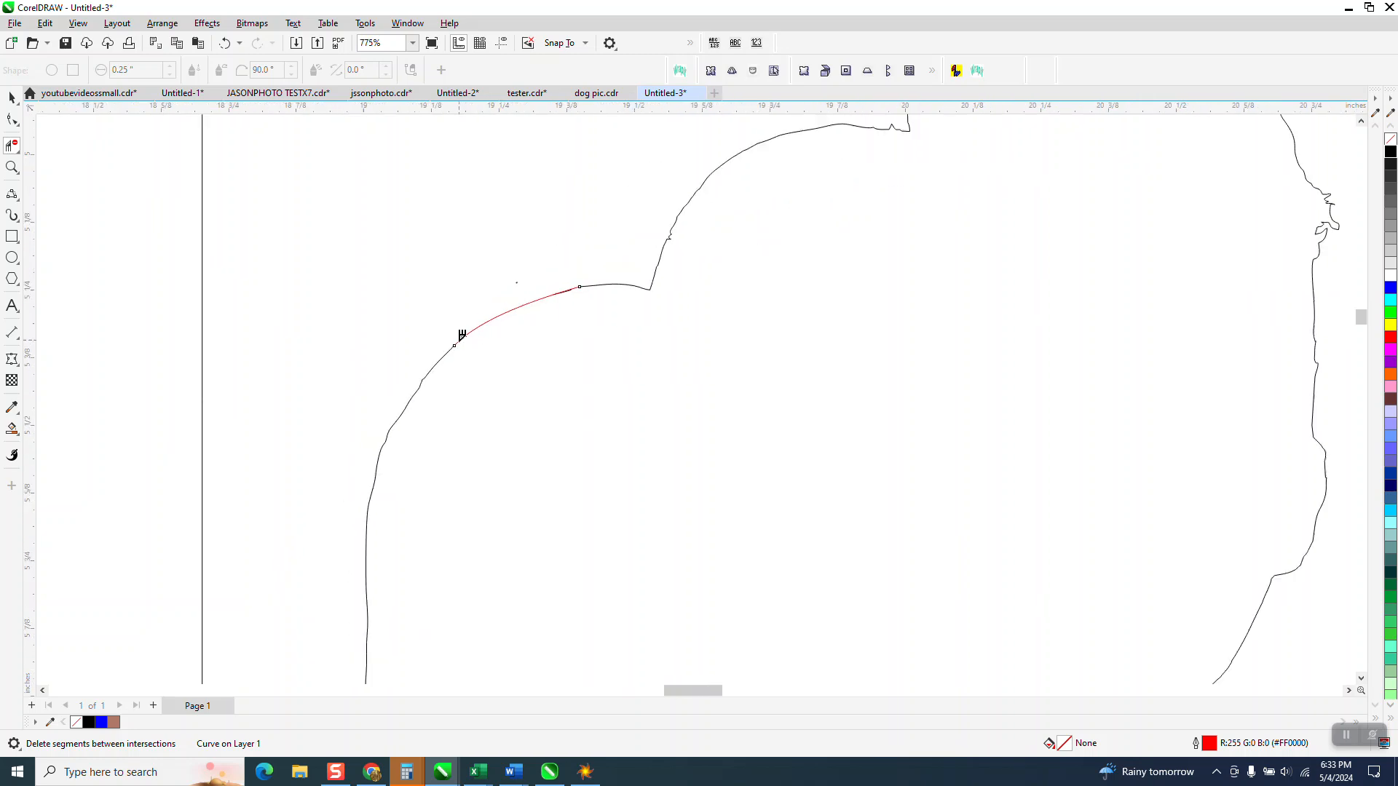
{"action": "scroll", "coordinate": [515, 357], "scroll_direction": "down", "scroll_amount": 2}
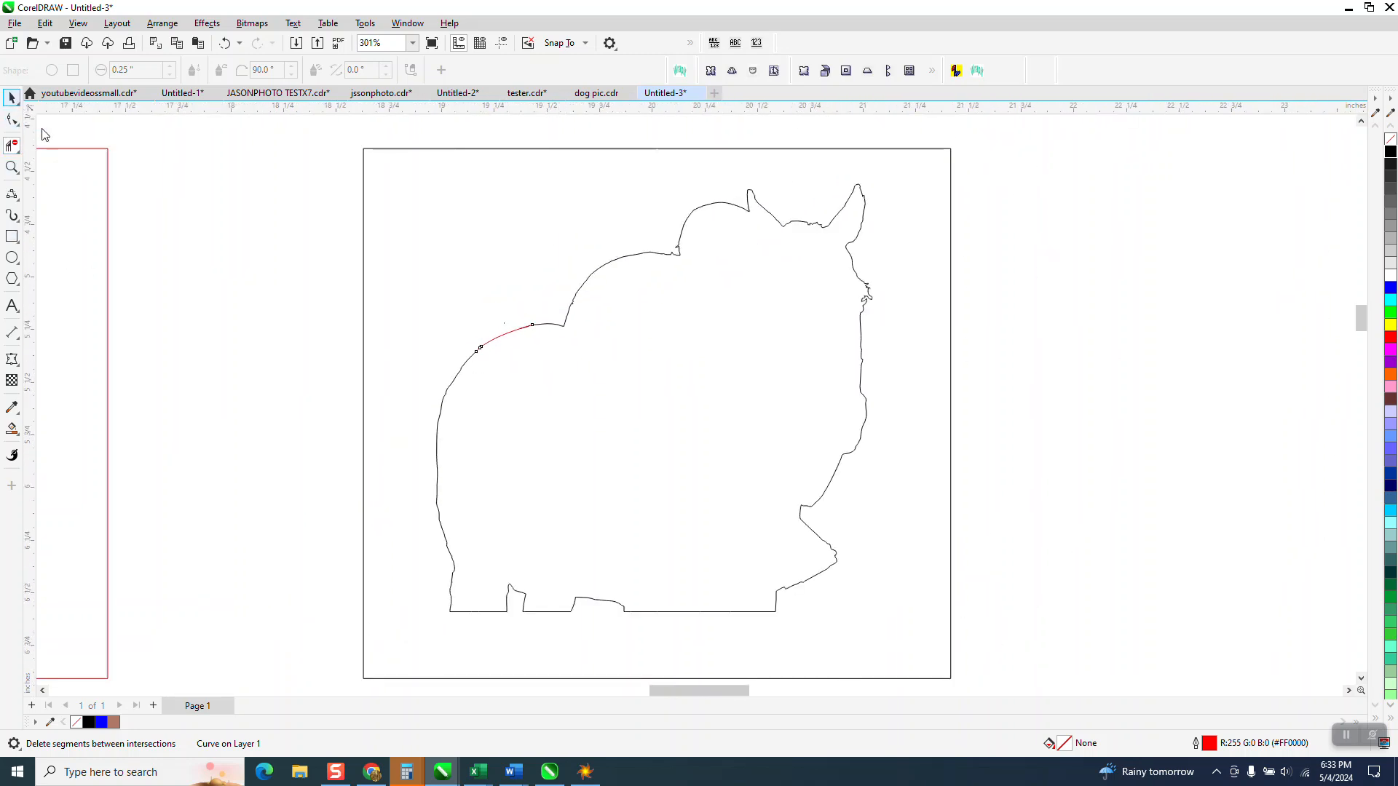
- Try moving the red rump curve away from the outline and undo the move
{"action": "left_click", "coordinate": [12, 97]}
{"action": "left_click_drag", "start_coordinate": [509, 335], "coordinate": [479, 303]}
{"action": "left_click", "coordinate": [225, 43]}
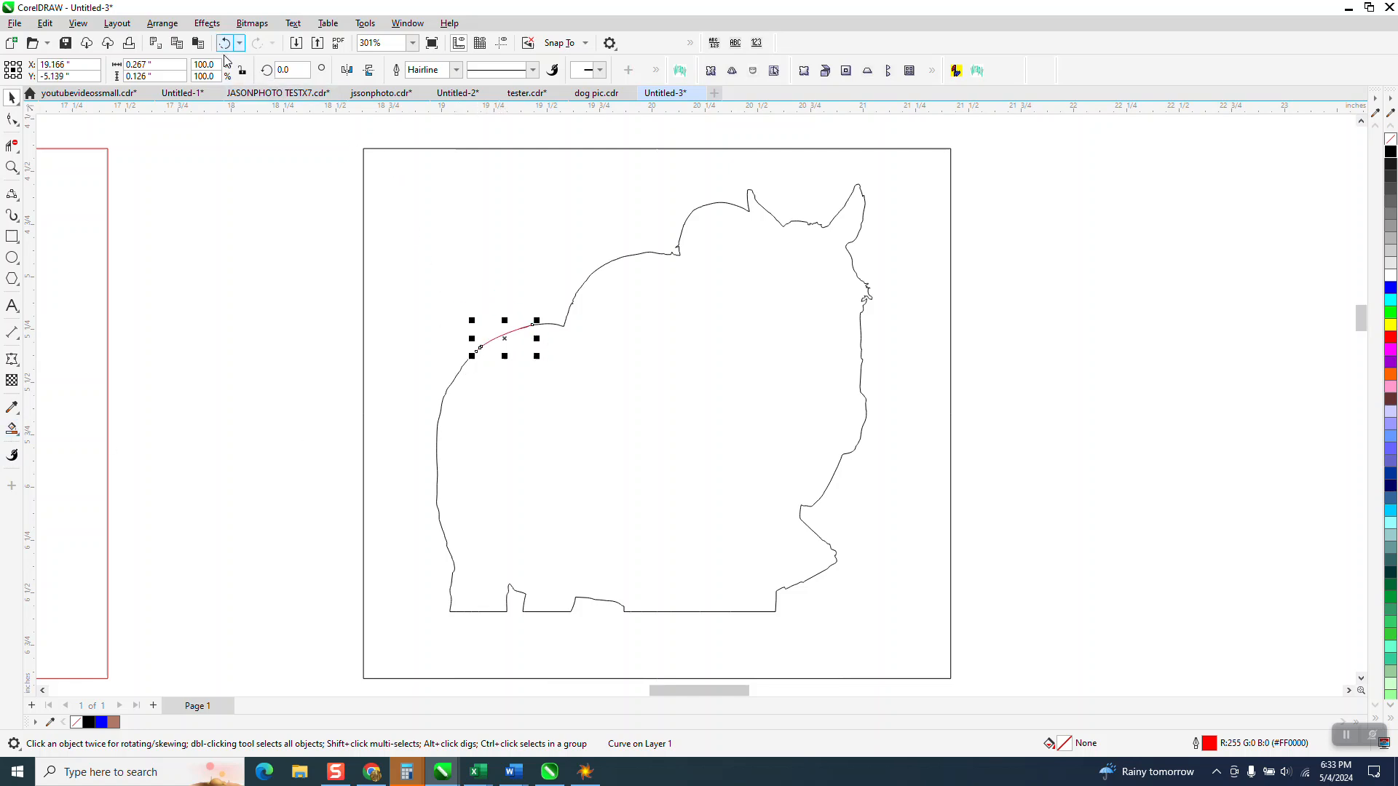
- Smart-fill the interior of the horse-and-rider outline with black
{"action": "left_click", "coordinate": [13, 454]}
{"action": "left_click", "coordinate": [12, 428]}
{"action": "left_click", "coordinate": [635, 470]}
{"action": "scroll", "coordinate": [373, 457], "scroll_direction": "down", "scroll_amount": 1}
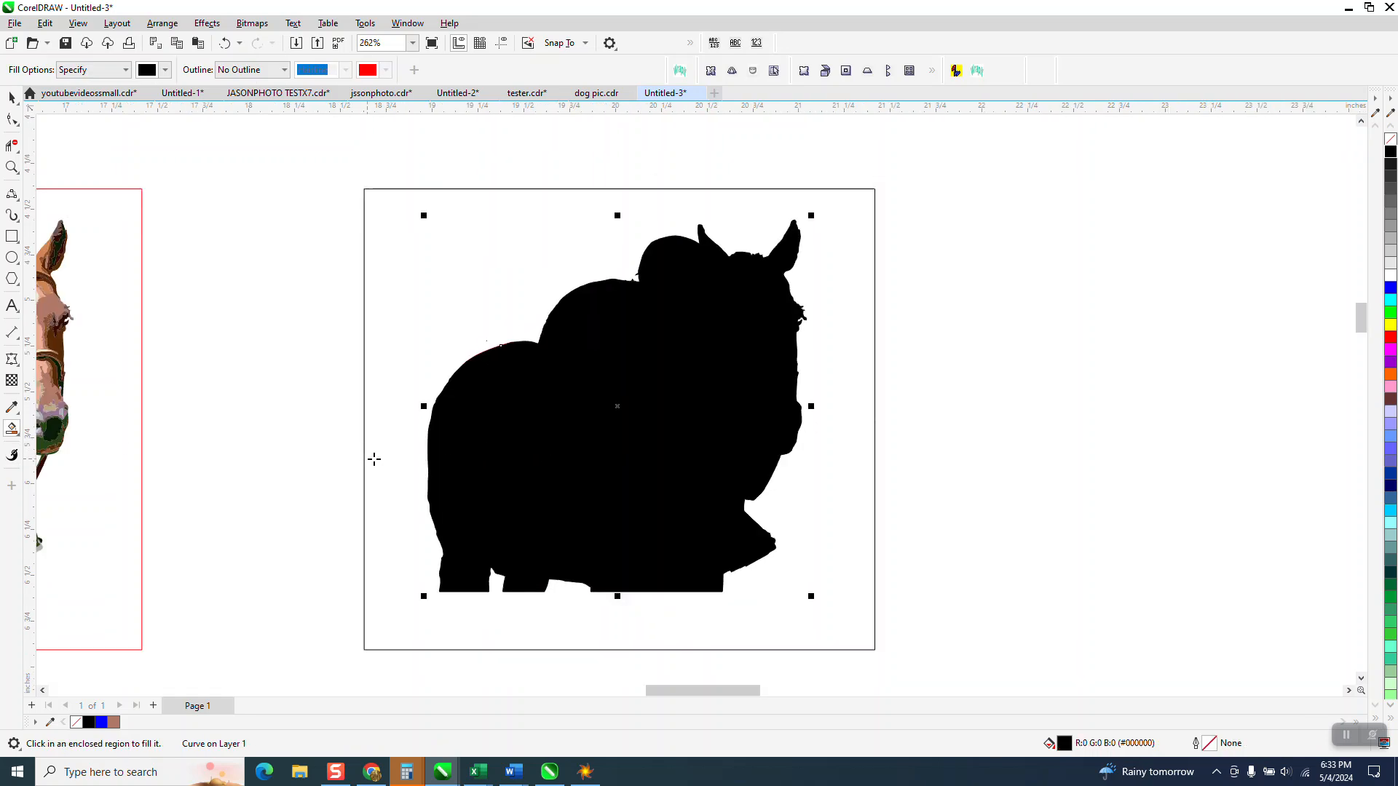
- Move the black silhouette 4 inches to the right of the framed outline and change it to an unfilled black outline
{"action": "key", "text": "Right"}
{"action": "scroll", "coordinate": [540, 461], "scroll_direction": "down", "scroll_amount": 3}
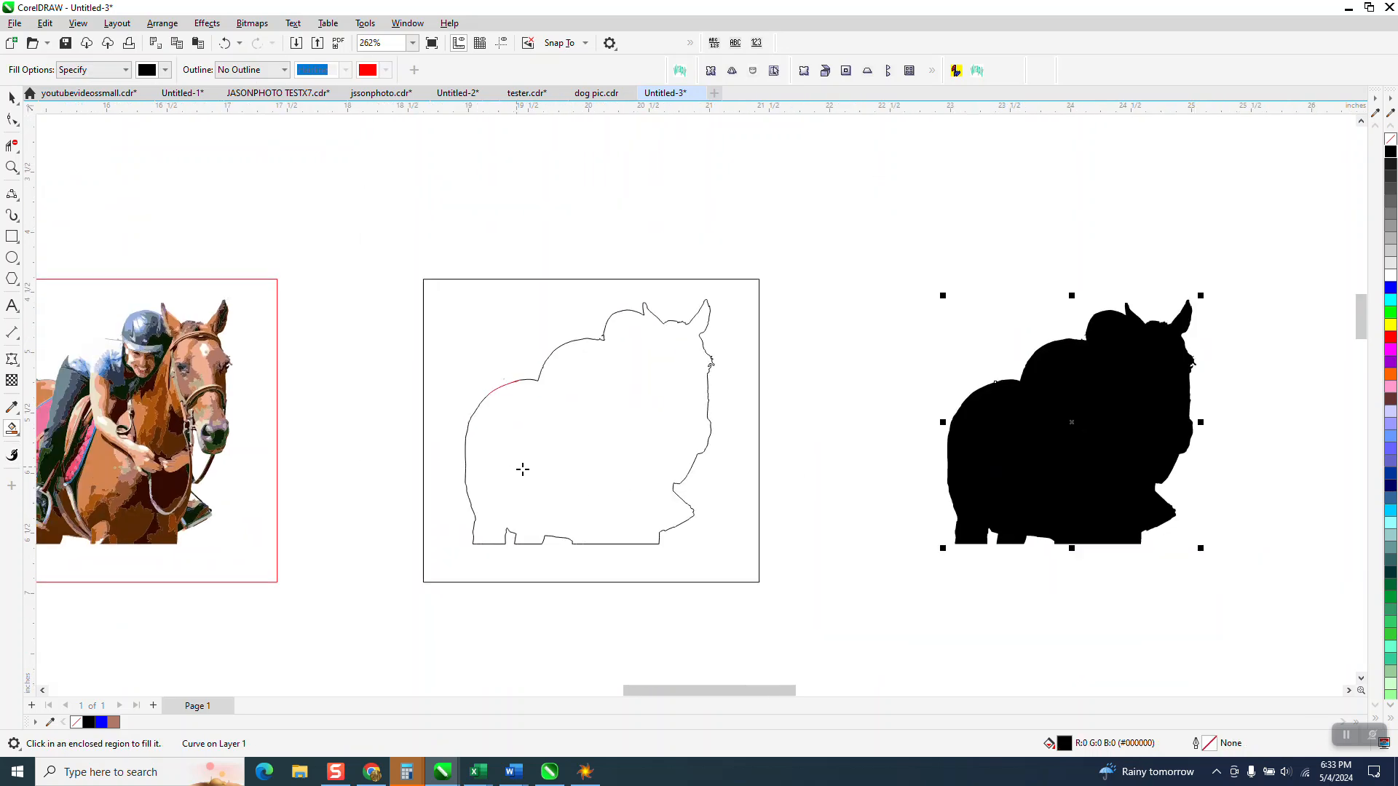
{"action": "left_click", "coordinate": [1391, 138]}
{"action": "right_click", "coordinate": [1391, 150]}
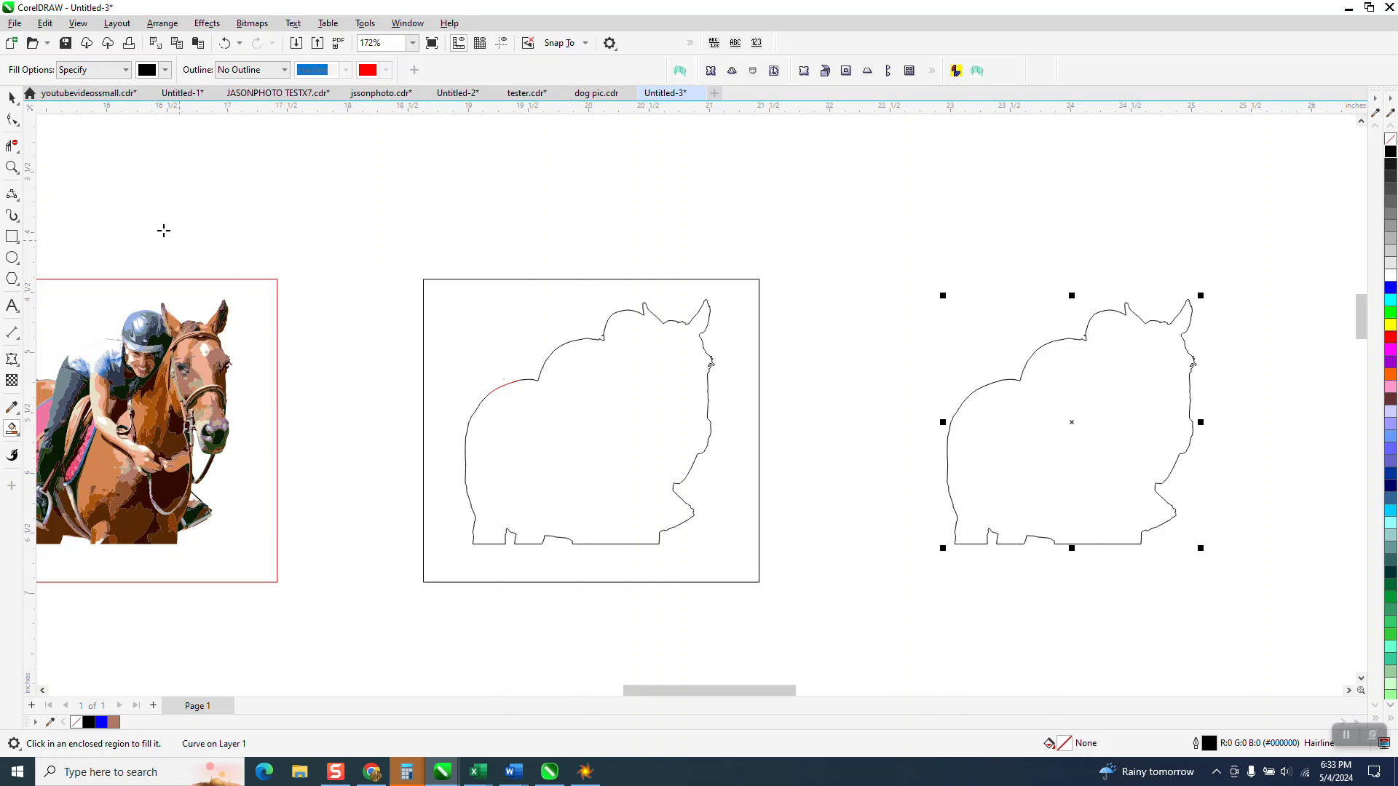
- Smooth the edges of the separated silhouette outline using the Smooth tool with a 1-inch nib
{"action": "left_click", "coordinate": [12, 166]}
{"action": "left_click_drag", "start_coordinate": [945, 342], "coordinate": [1280, 597]}
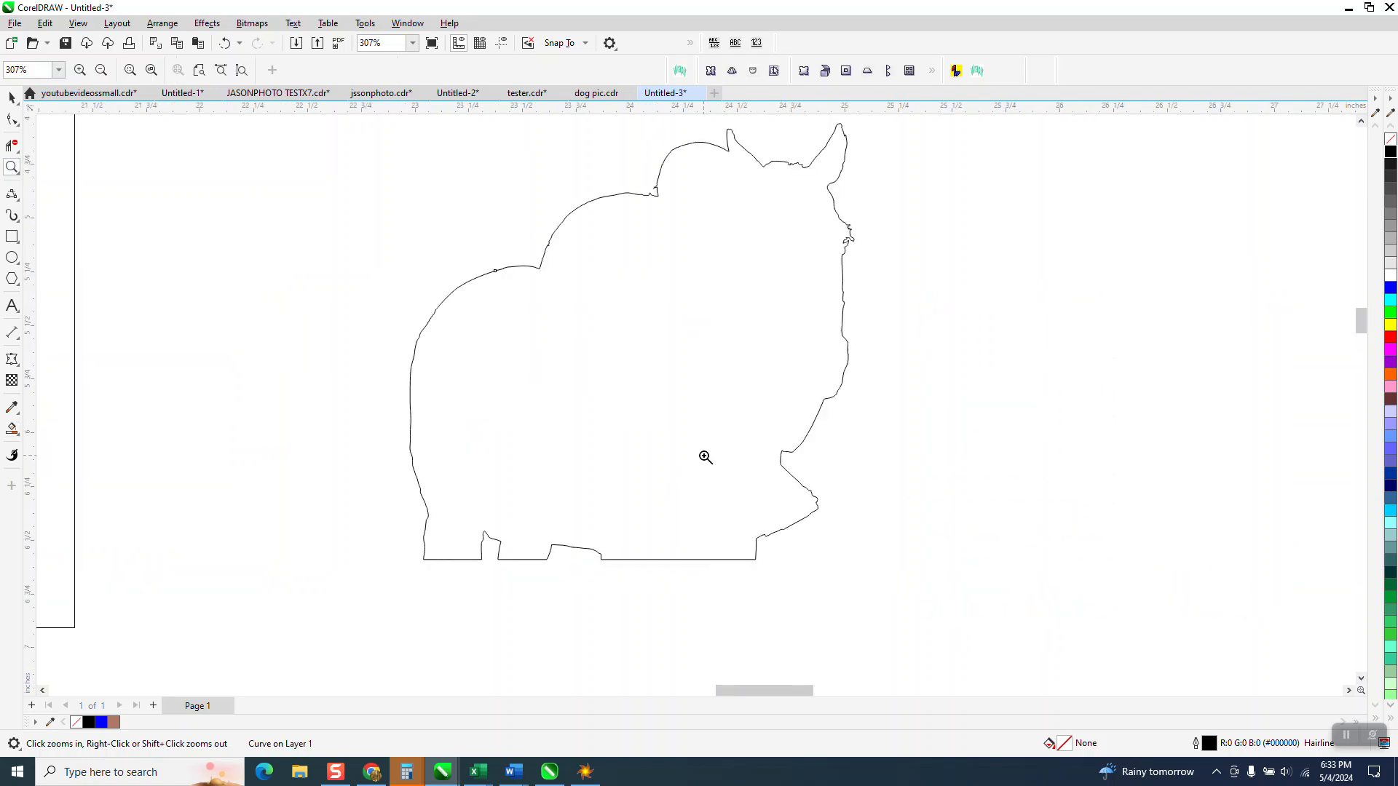
{"action": "left_click", "coordinate": [20, 130]}
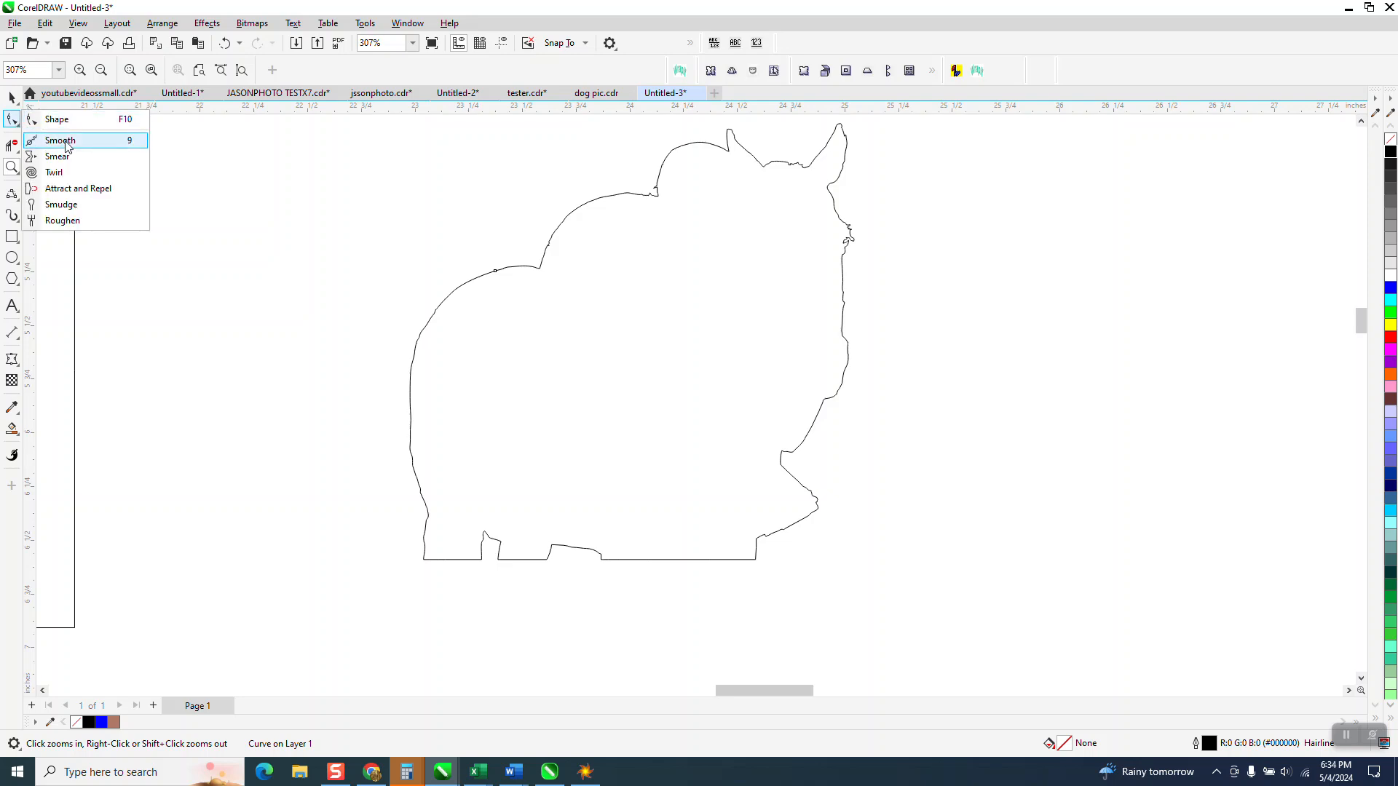
{"action": "left_click", "coordinate": [51, 141]}
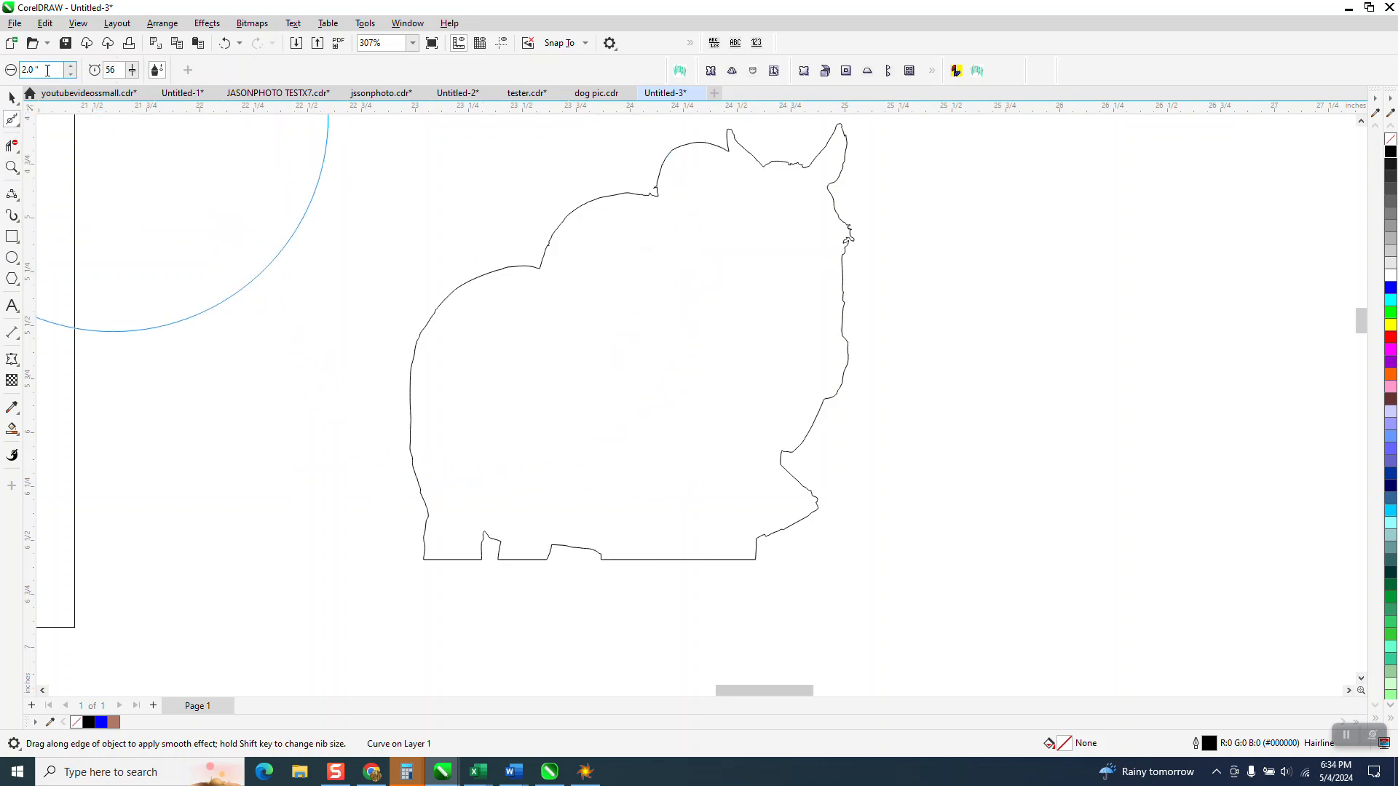
{"action": "type", "text": "1"}
{"action": "key", "text": "Return"}
{"action": "mouse_move", "coordinate": [493, 277]}
{"action": "left_mouse_down"}
{"action": "mouse_move", "coordinate": [527, 276]}
{"action": "mouse_move", "coordinate": [411, 286]}
{"action": "mouse_move", "coordinate": [381, 400]}
{"action": "mouse_move", "coordinate": [393, 468]}
{"action": "mouse_move", "coordinate": [412, 457]}
{"action": "mouse_move", "coordinate": [434, 360]}
{"action": "mouse_move", "coordinate": [604, 221]}
{"action": "mouse_move", "coordinate": [731, 133]}
{"action": "mouse_move", "coordinate": [807, 180]}
{"action": "mouse_move", "coordinate": [842, 270]}
{"action": "mouse_move", "coordinate": [797, 518]}
{"action": "left_mouse_up"}
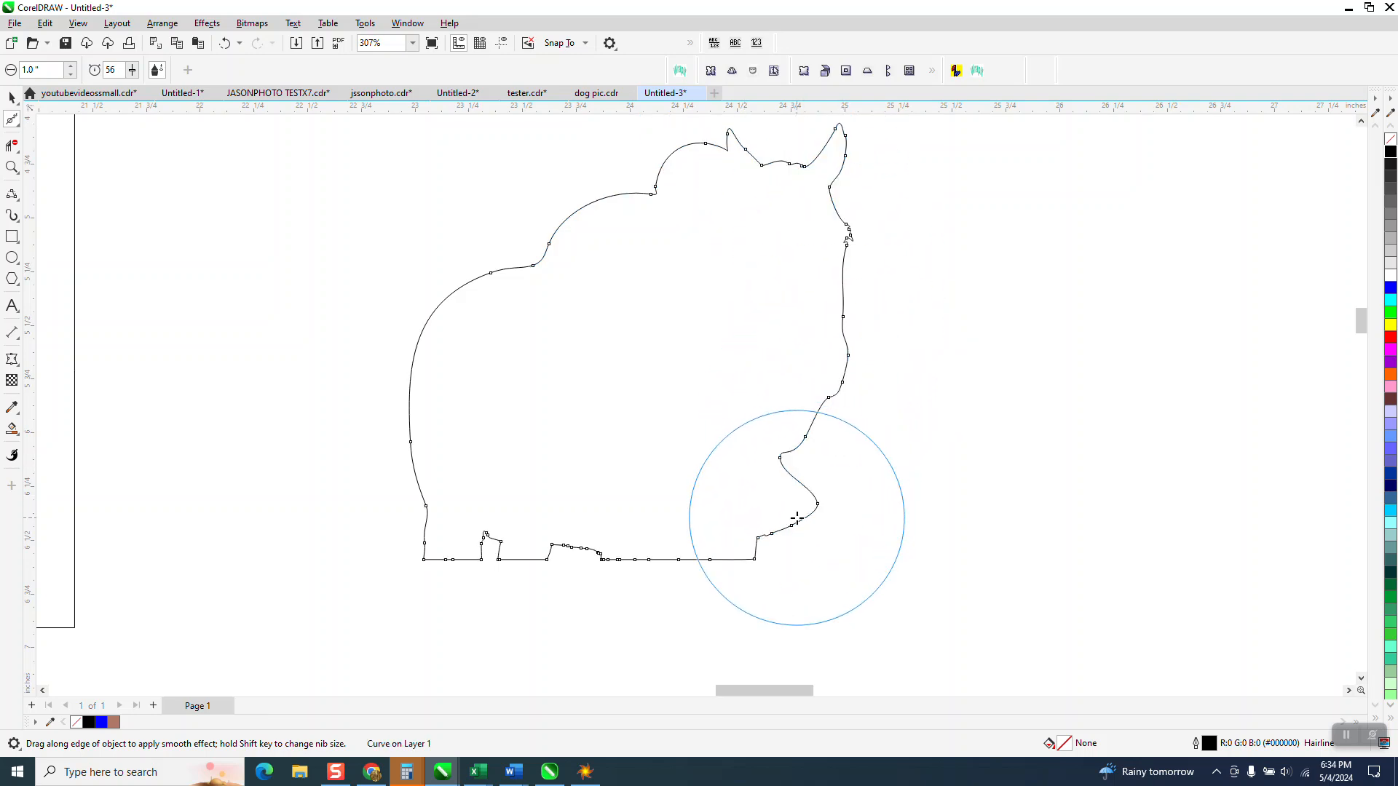
- Smooth the bumps and corners along the bottom edge of the silhouette beneath the horse's belly, then select the silhouette
{"action": "left_click", "coordinate": [12, 167]}
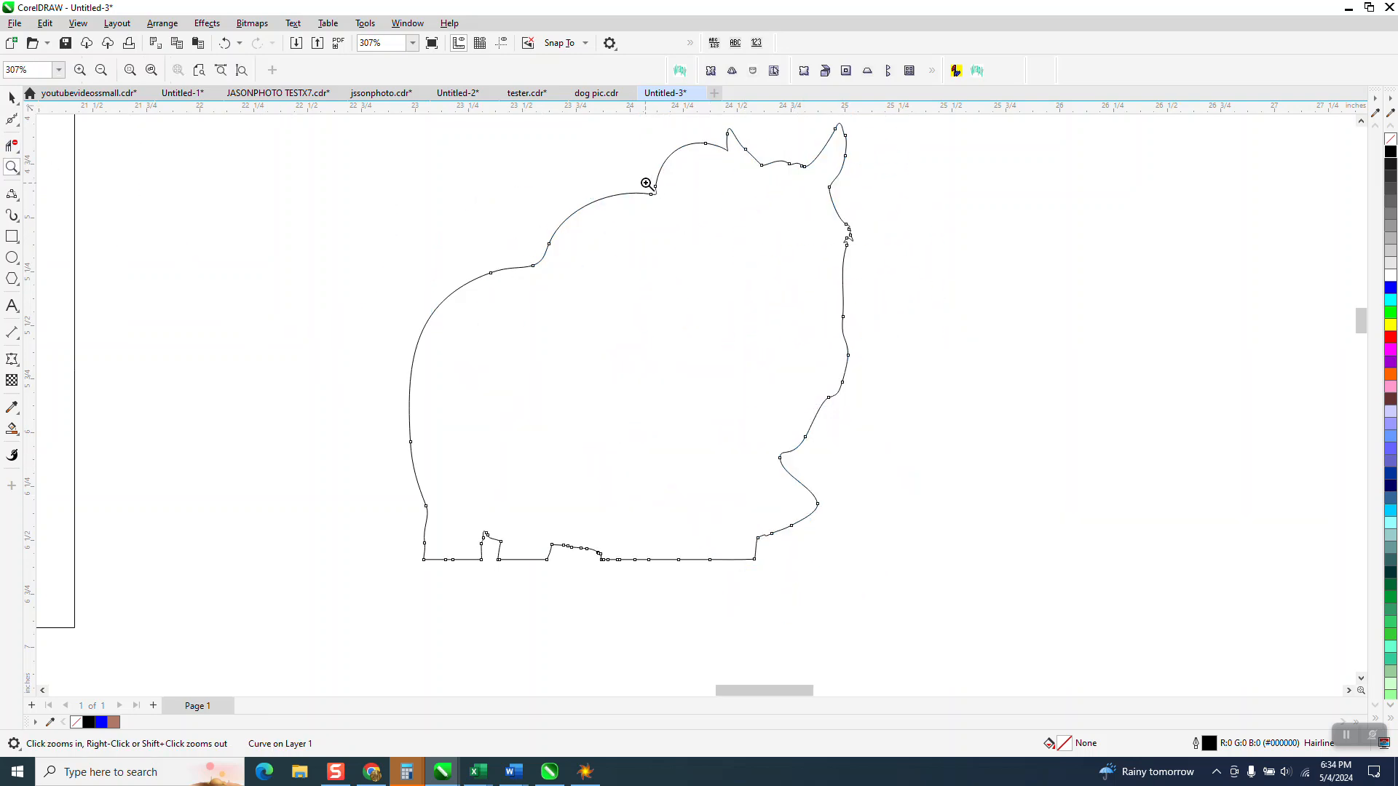
{"action": "left_click_drag", "start_coordinate": [609, 170], "coordinate": [784, 247]}
{"action": "scroll", "coordinate": [475, 238], "scroll_direction": "down", "scroll_amount": 4}
{"action": "scroll", "coordinate": [692, 273], "scroll_direction": "down", "scroll_amount": 3}
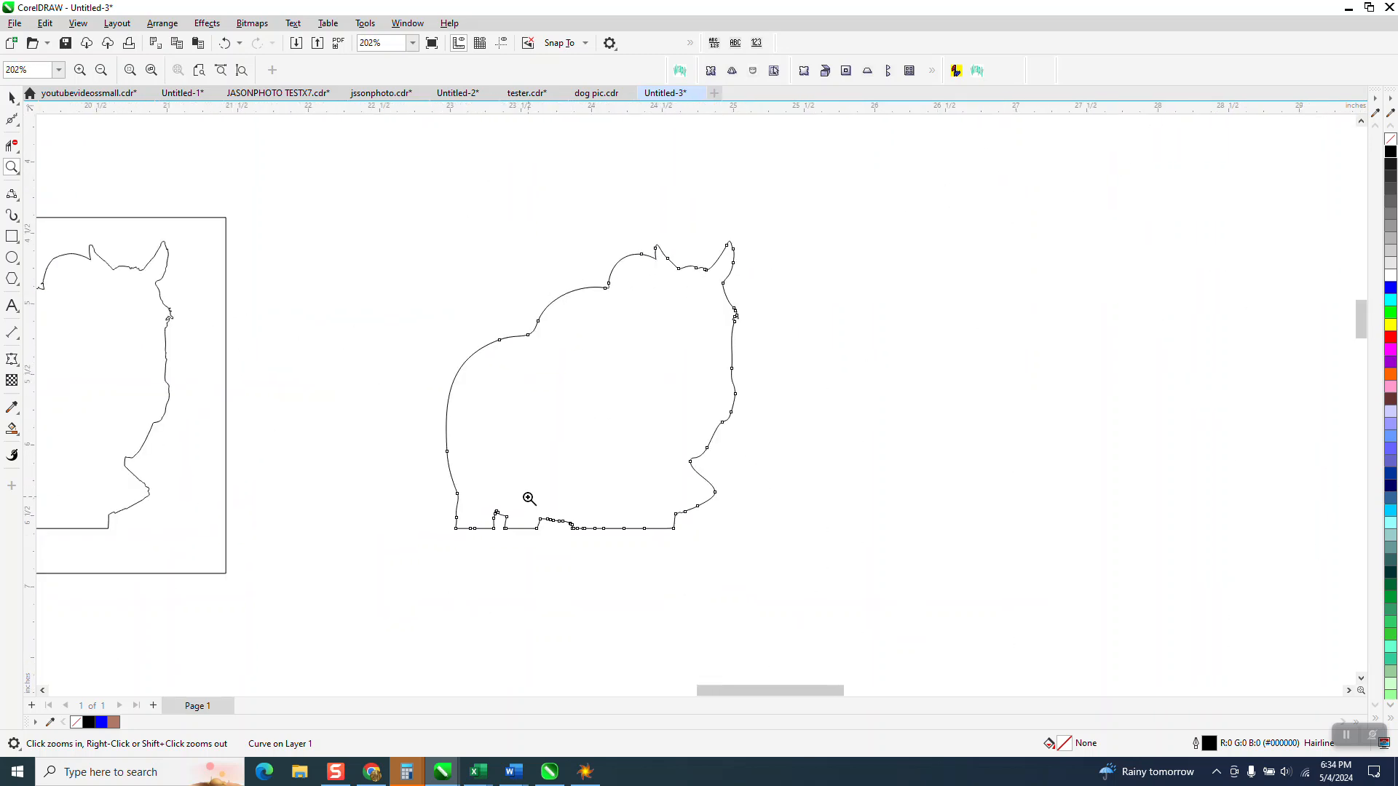
{"action": "left_click_drag", "start_coordinate": [529, 499], "coordinate": [777, 597]}
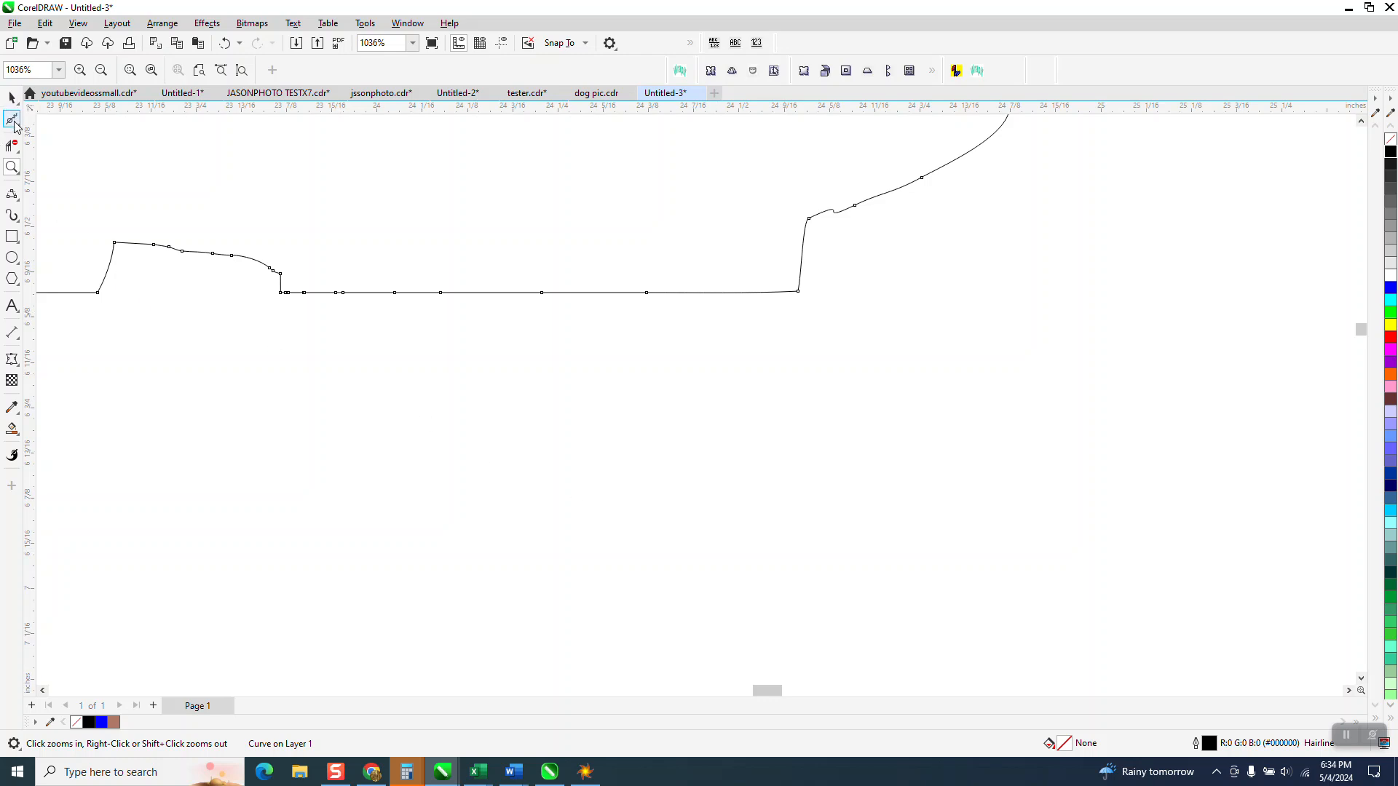
{"action": "left_click", "coordinate": [13, 120]}
{"action": "left_click", "coordinate": [222, 260]}
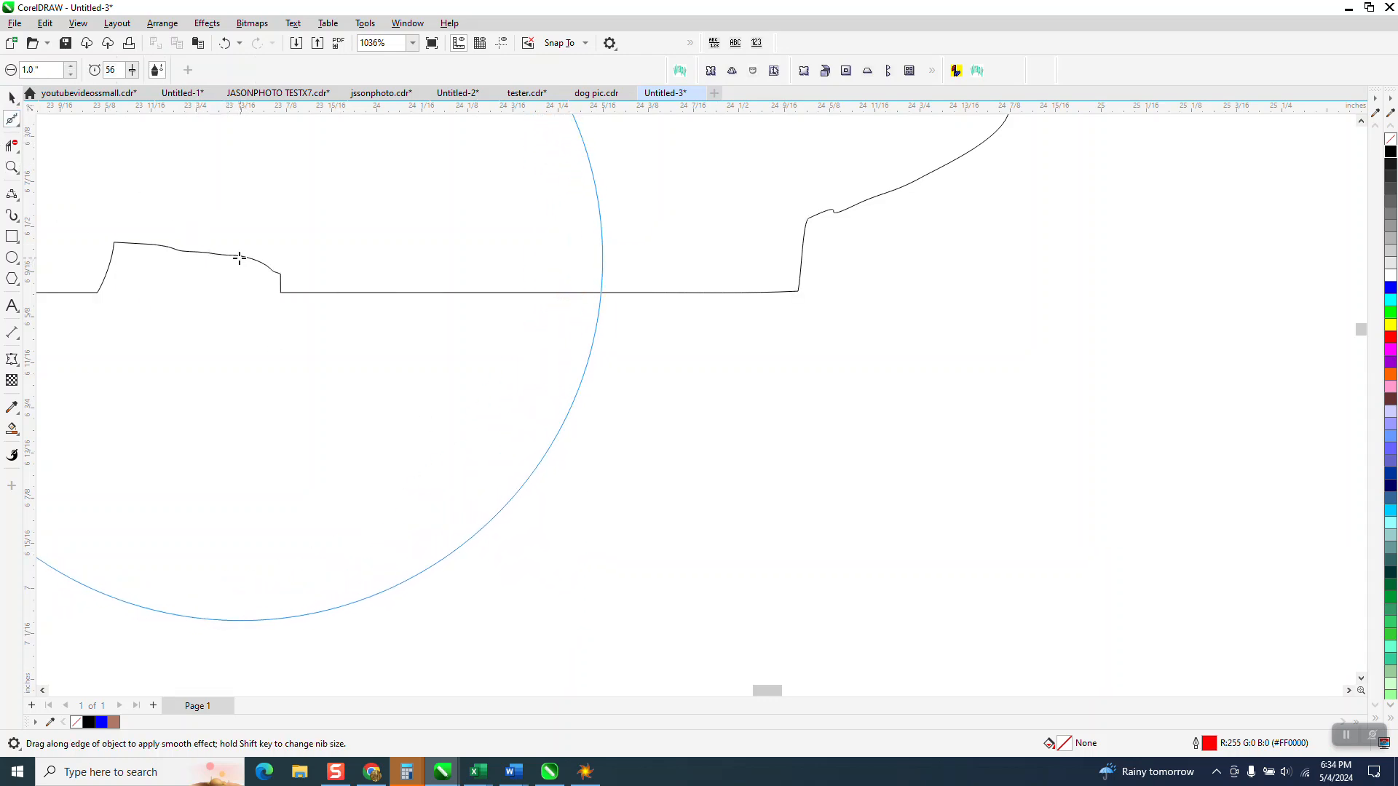
{"action": "left_click_drag", "start_coordinate": [242, 257], "coordinate": [425, 301]}
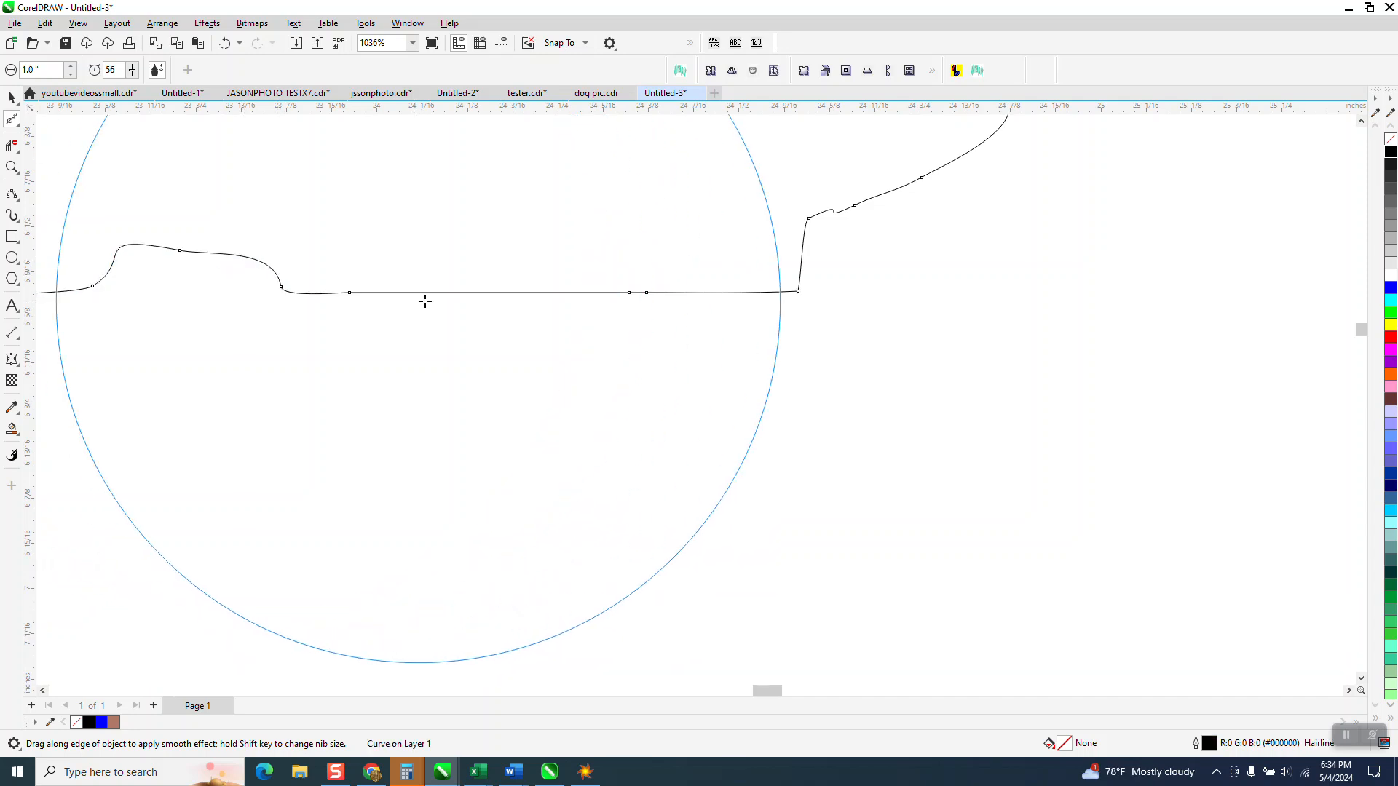
{"action": "scroll", "coordinate": [871, 468], "scroll_direction": "down", "scroll_amount": 3}
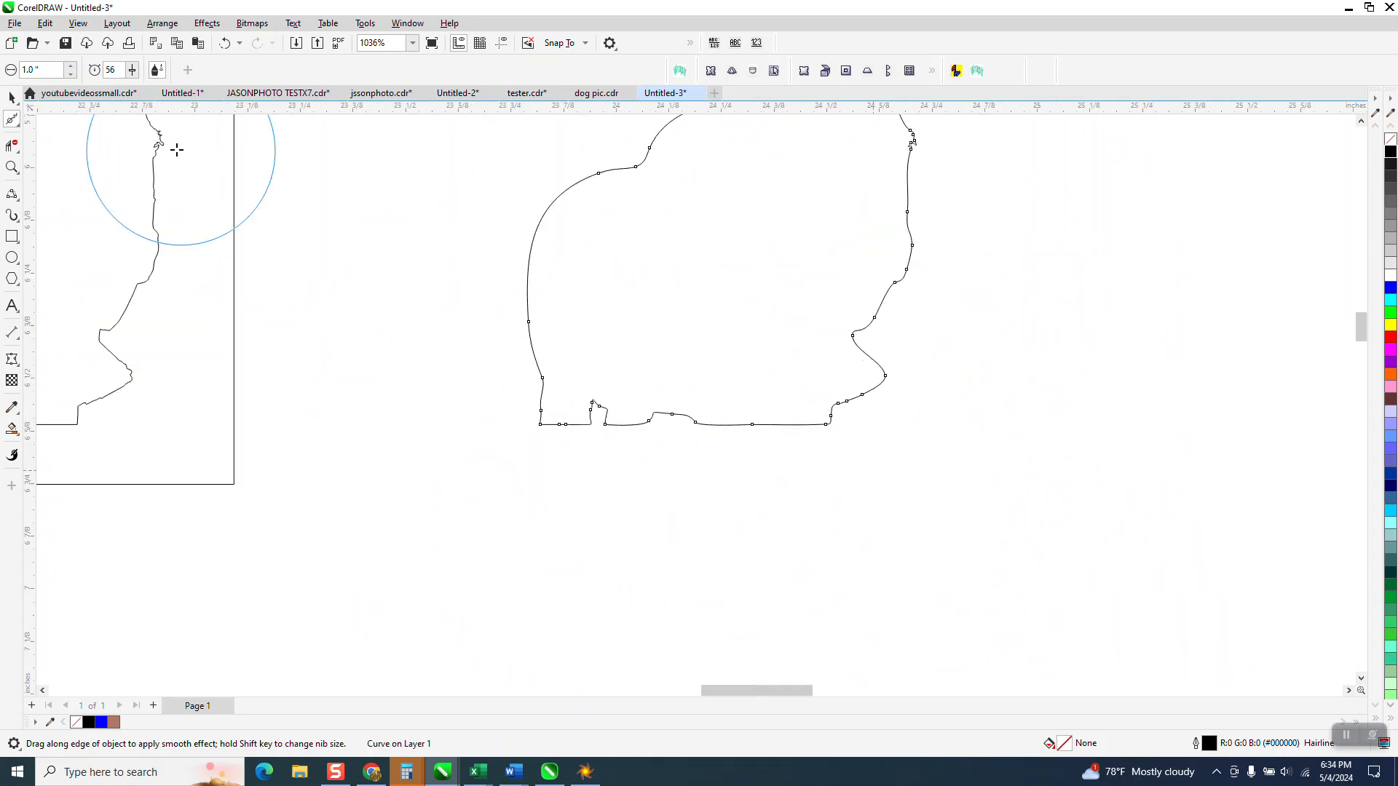
{"action": "left_click", "coordinate": [13, 97]}
{"action": "scroll", "coordinate": [852, 481], "scroll_direction": "down", "scroll_amount": 2}
{"action": "scroll", "coordinate": [557, 393], "scroll_direction": "down", "scroll_amount": 2}
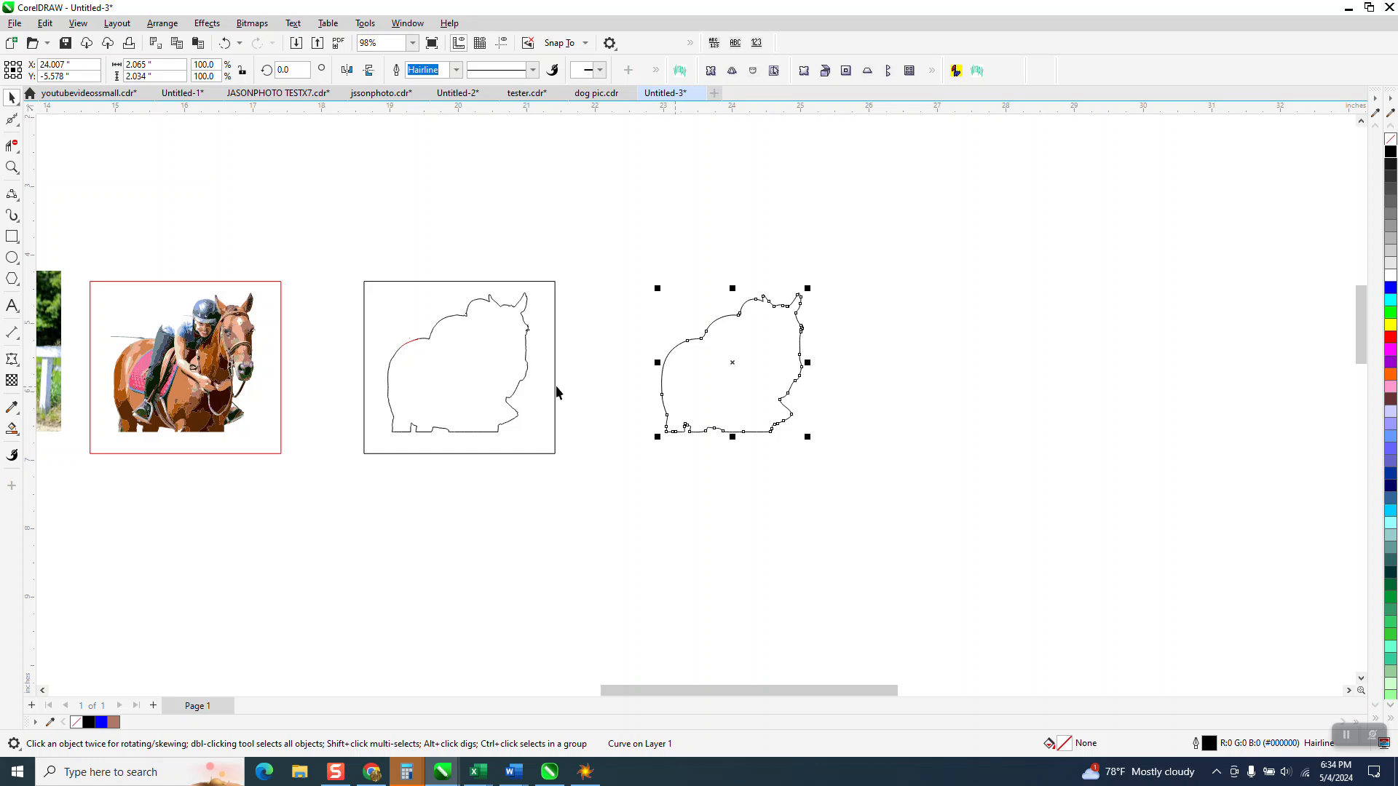
- Smart-fill the gap beside the horse's muzzle and reins and place it as an unfilled black outline in the separated silhouette
{"action": "left_click", "coordinate": [11, 429]}
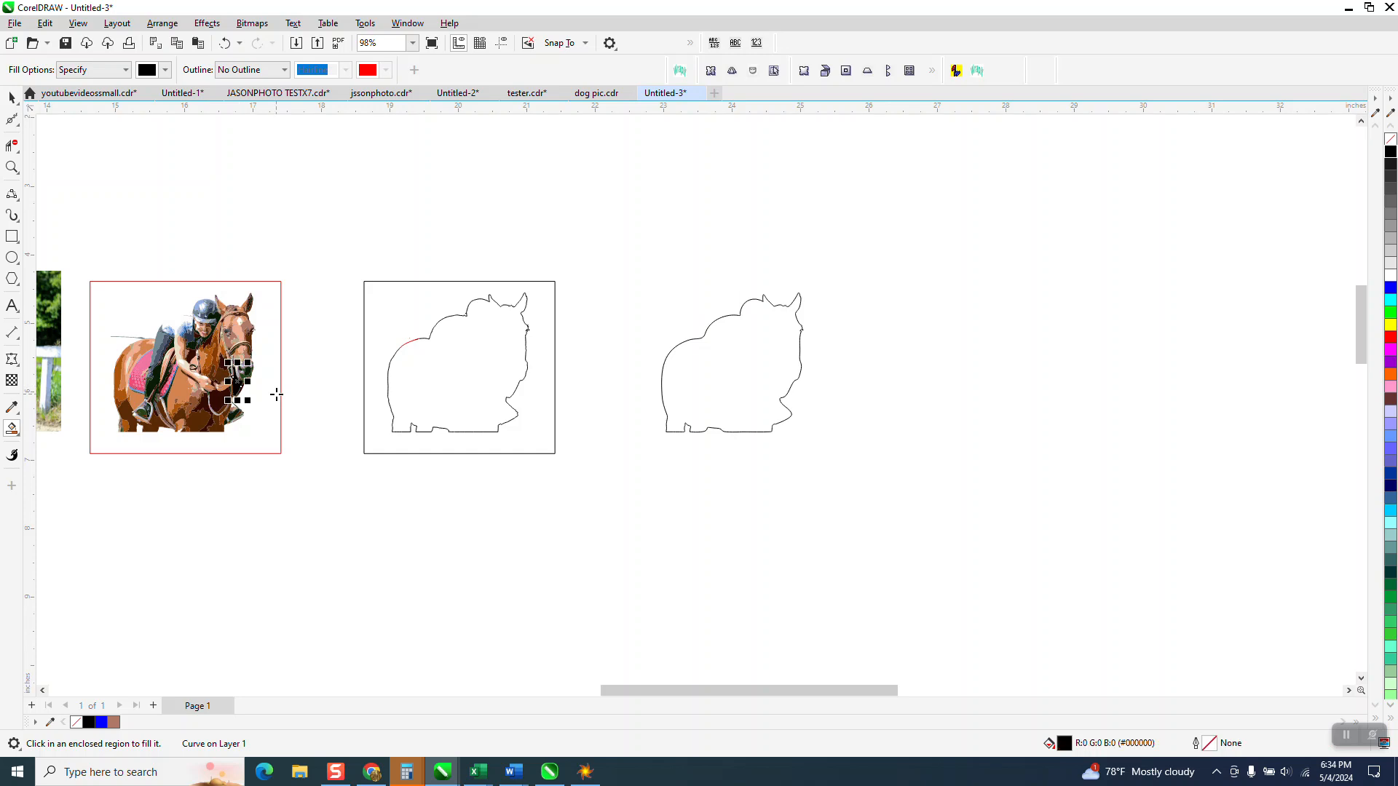
{"action": "left_click", "coordinate": [420, 380]}
{"action": "left_click", "coordinate": [783, 380]}
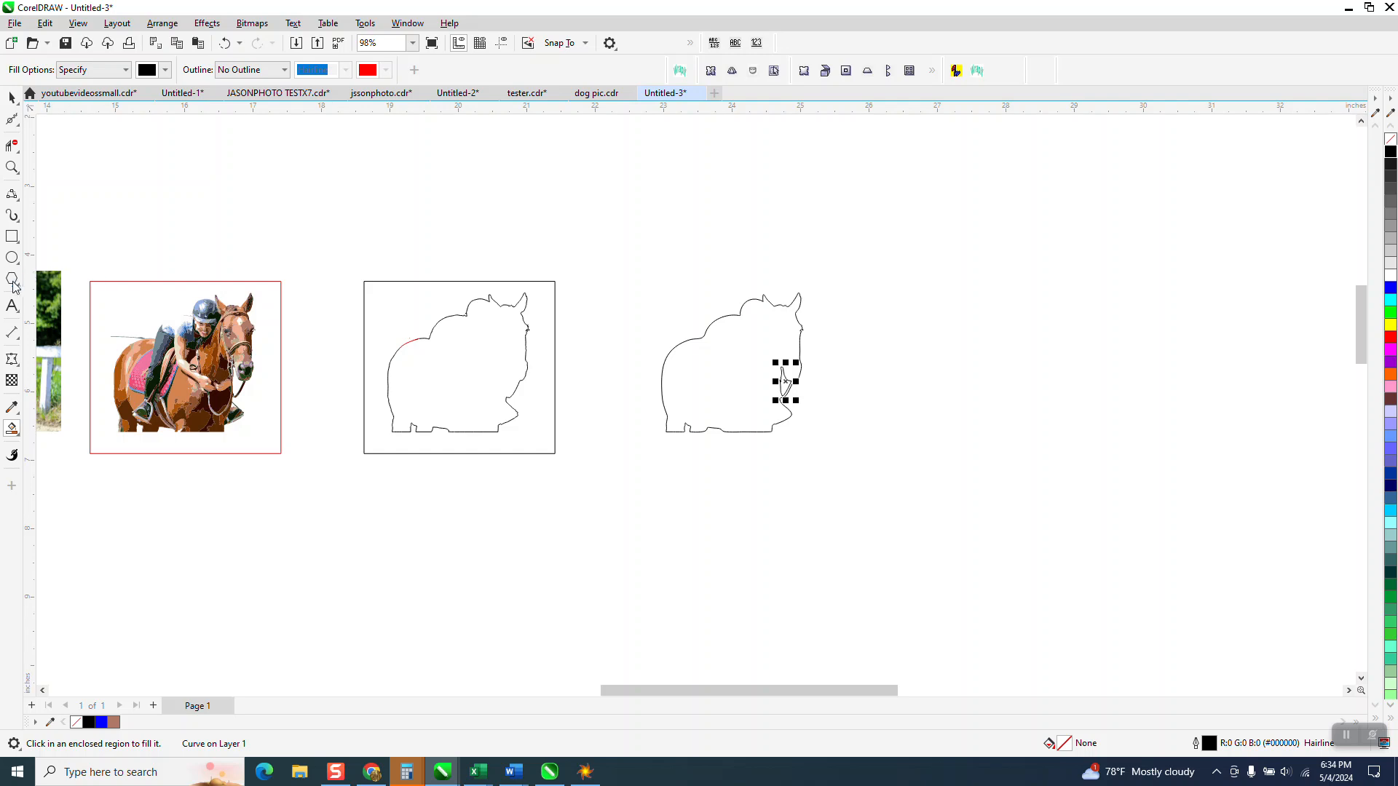
- Smart-fill the separated silhouette around the rein gap, move the filled shape 4 inches right, and color it blue
{"action": "left_click", "coordinate": [688, 387]}
{"action": "key", "text": "Right"}
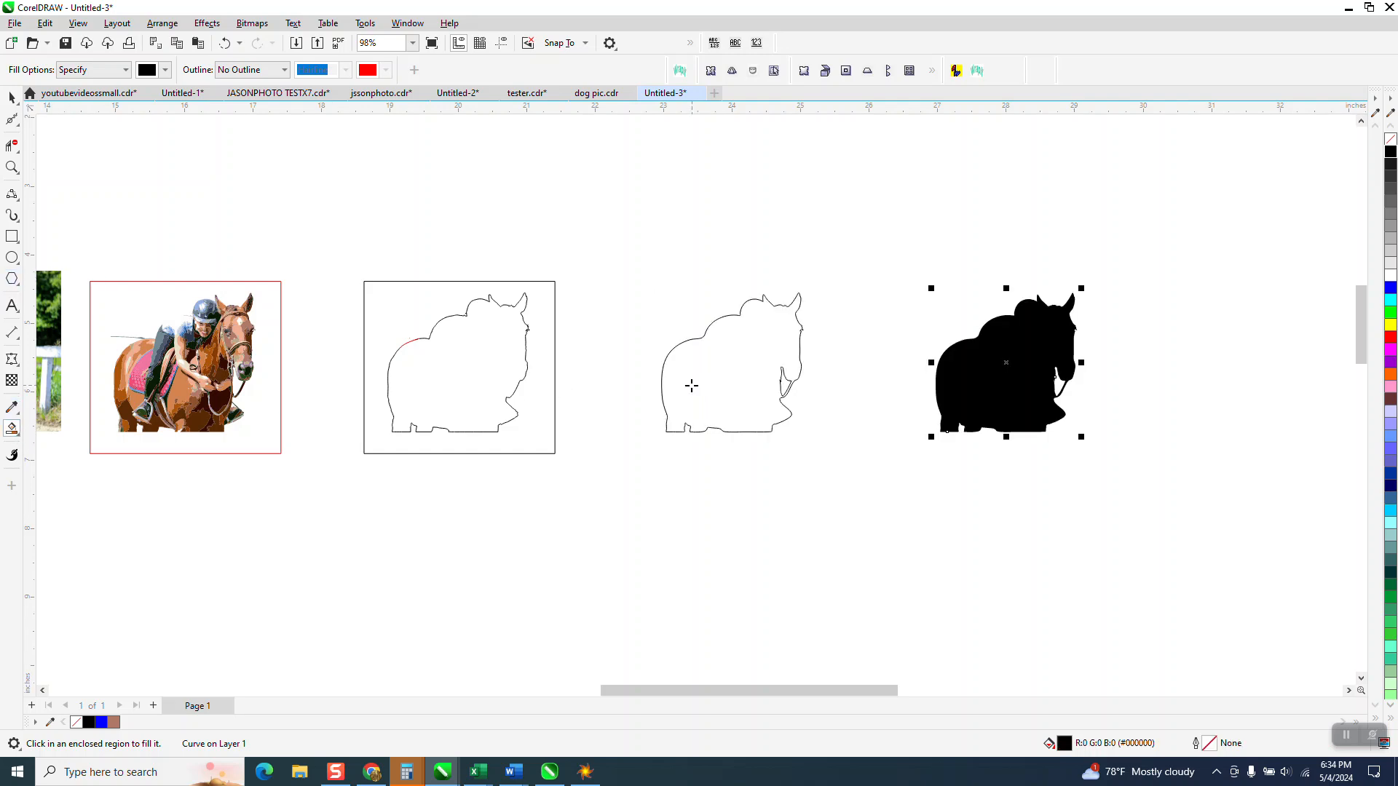
{"action": "scroll", "coordinate": [728, 384], "scroll_direction": "down", "scroll_amount": 2}
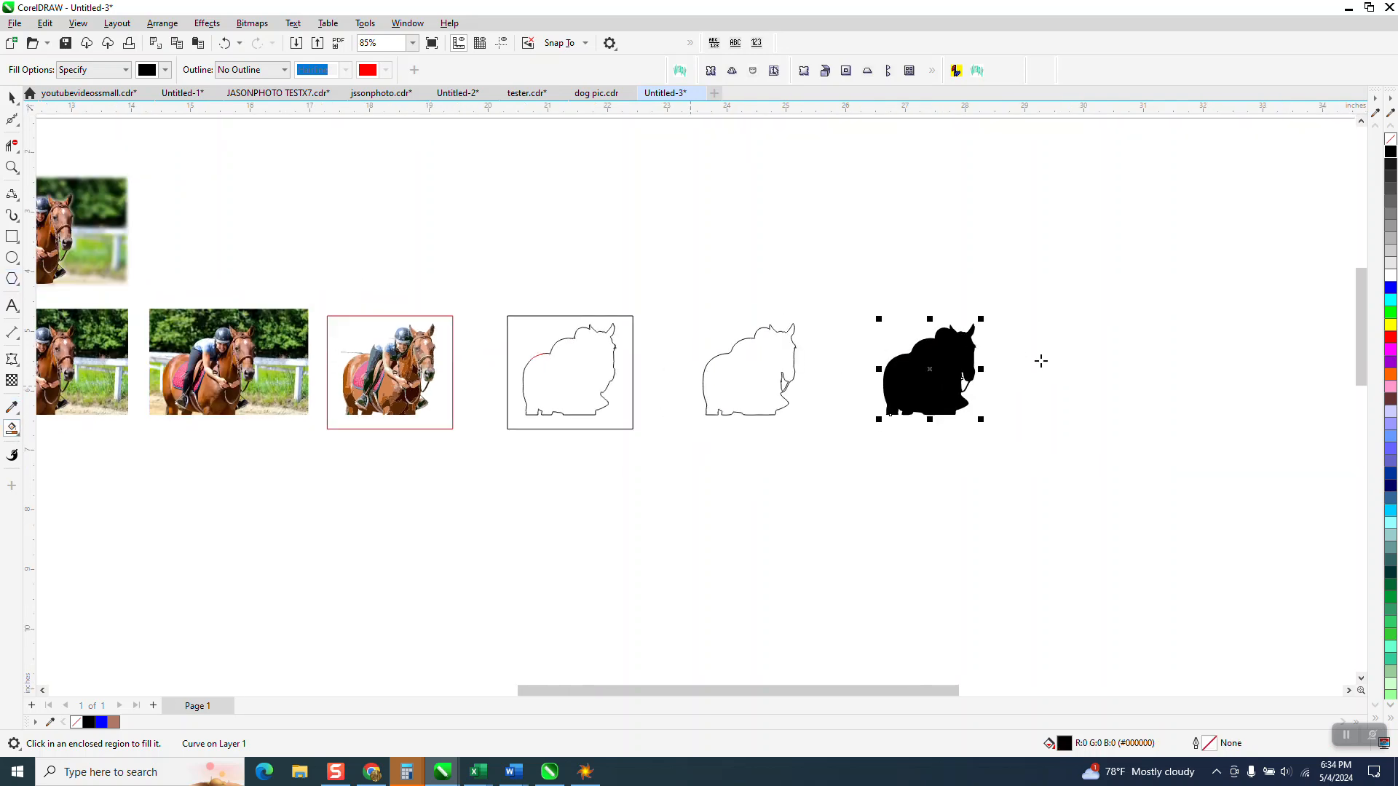
{"action": "left_click", "coordinate": [1390, 287]}
{"action": "scroll", "coordinate": [1243, 344], "scroll_direction": "down", "scroll_amount": 2}
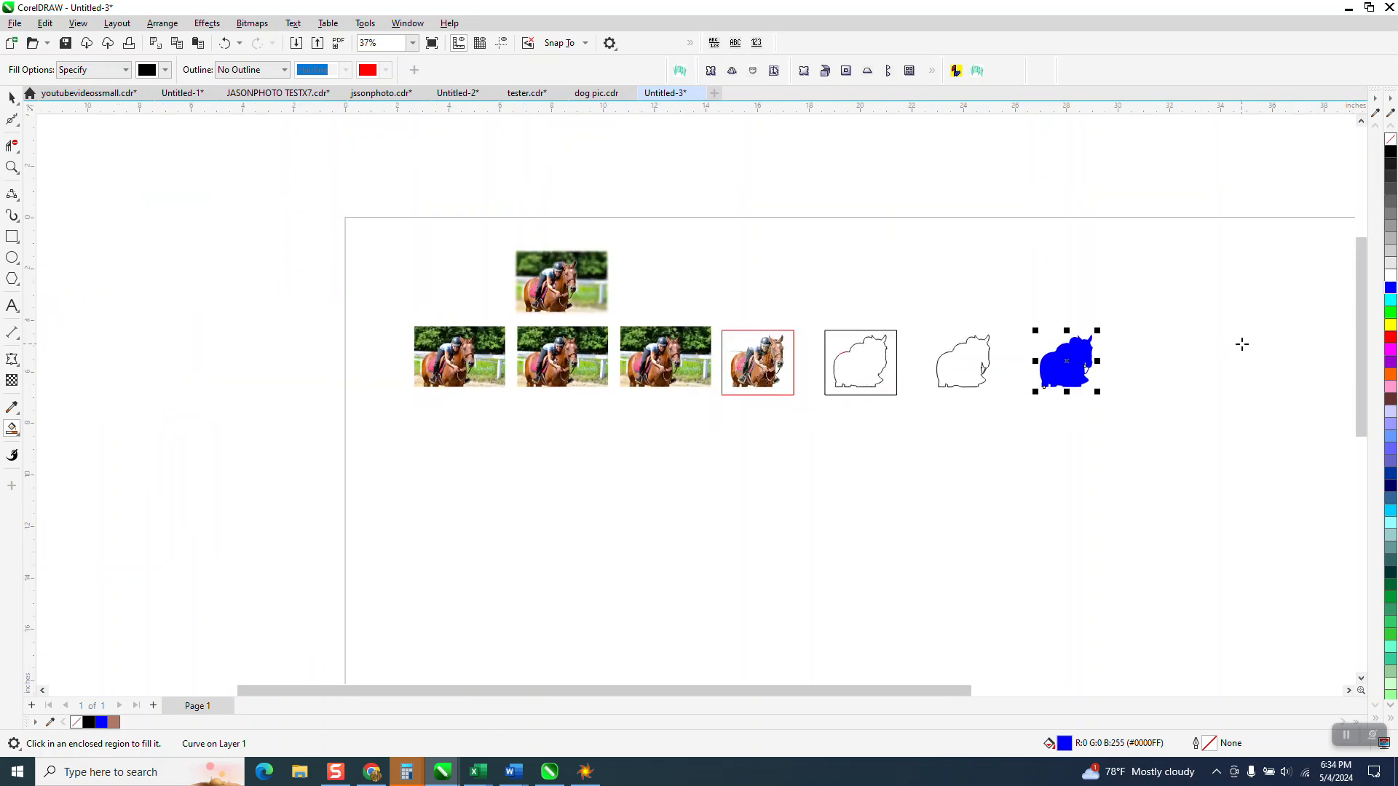
- Move the blue silhouette 20 inches left so it covers the horse and rider in the second photo of the row
{"action": "key", "text": "Left"}
{"action": "key", "text": "Left"}
{"action": "key", "text": "Left"}
{"action": "key", "text": "Left"}
{"action": "key", "text": "Left"}
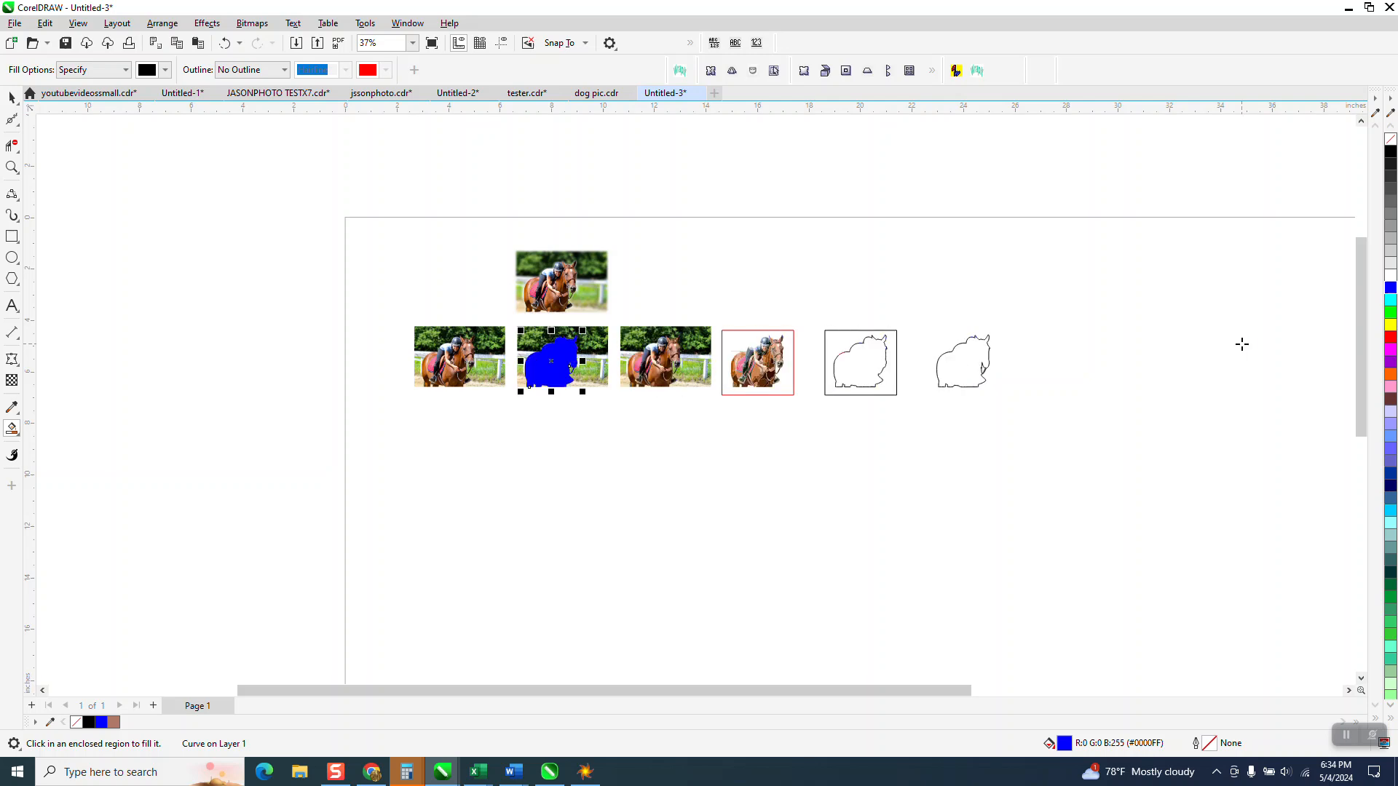
- Intersect the blue silhouette with the second photo and move the resulting horse-and-rider cut-out 4 inches down
{"action": "left_click", "coordinate": [13, 170]}
{"action": "left_click_drag", "start_coordinate": [483, 315], "coordinate": [732, 470]}
{"action": "left_click", "coordinate": [12, 97]}
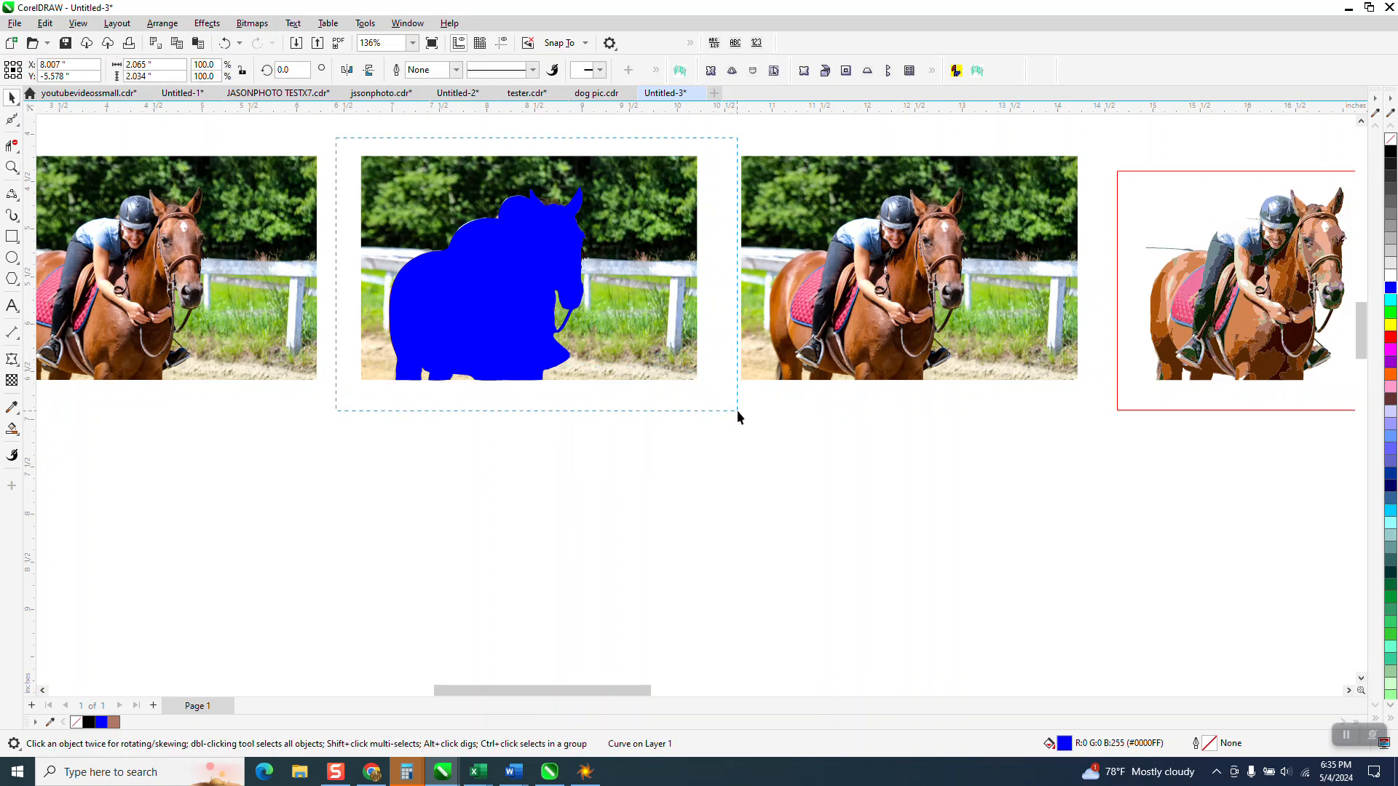
{"action": "left_click_drag", "start_coordinate": [738, 412], "coordinate": [736, 413]}
{"action": "left_click", "coordinate": [470, 71]}
{"action": "key", "text": "Down"}
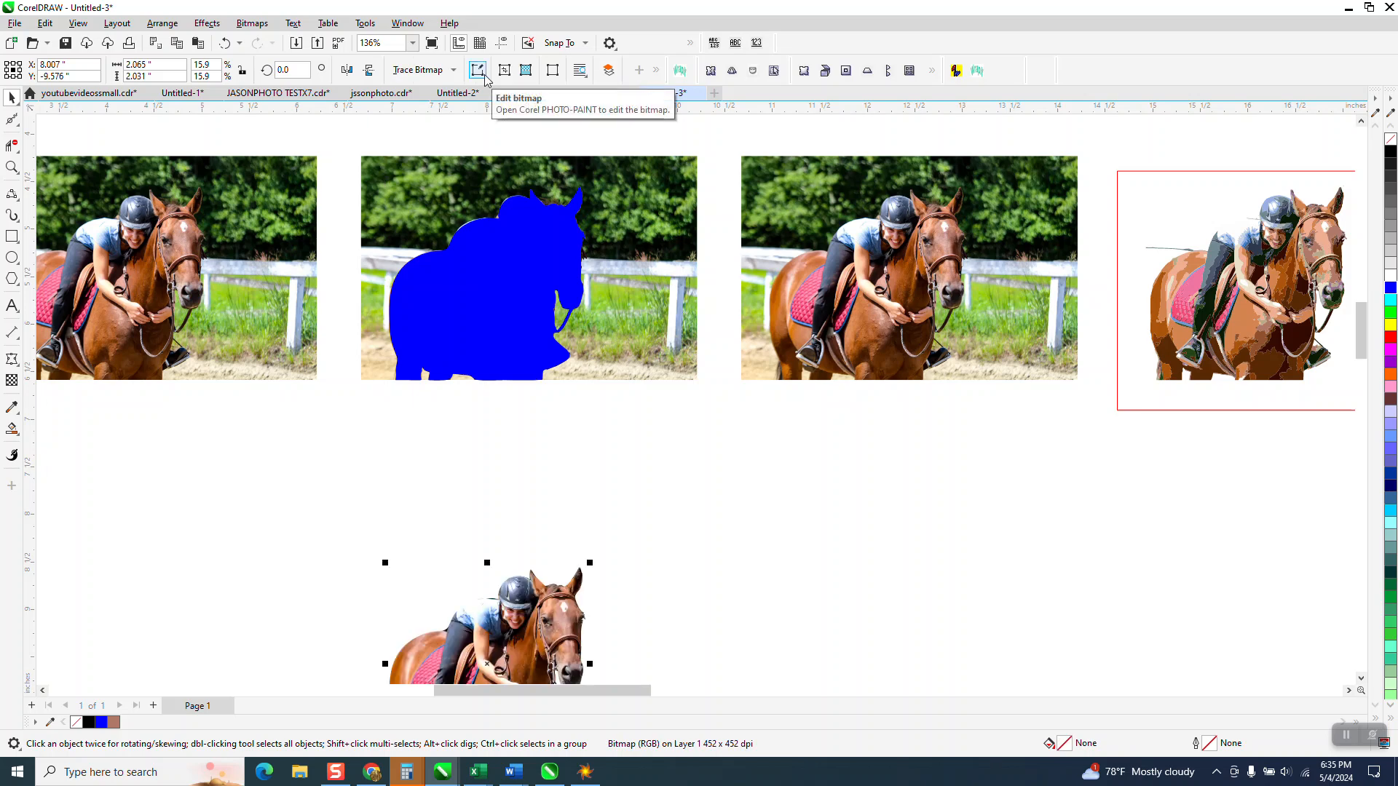
{"action": "scroll", "coordinate": [621, 437], "scroll_direction": "down", "scroll_amount": 1}
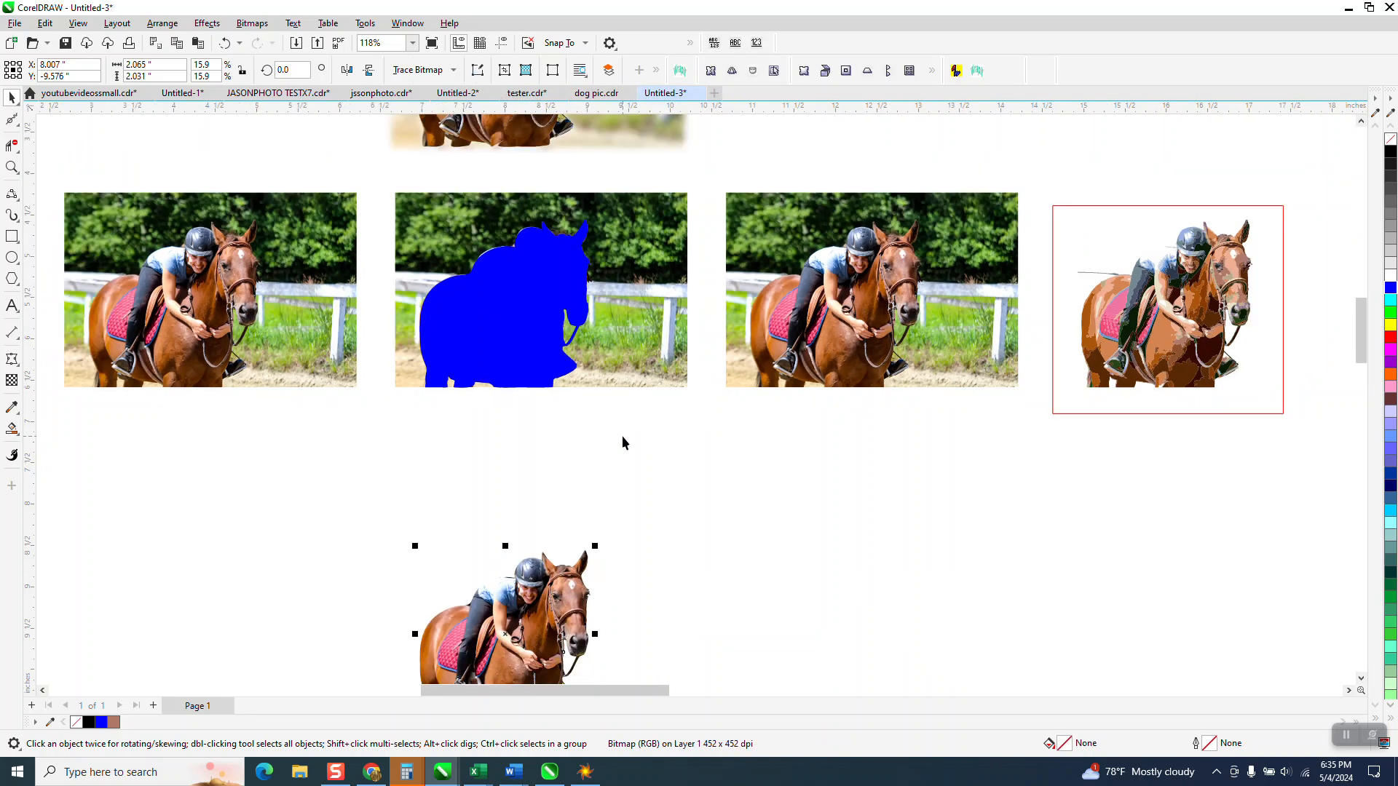
- Duplicate the blue silhouette 4 inches left onto the first photo, and cut the original out of the second photo using Back Minus Front
{"action": "left_click", "coordinate": [536, 304]}
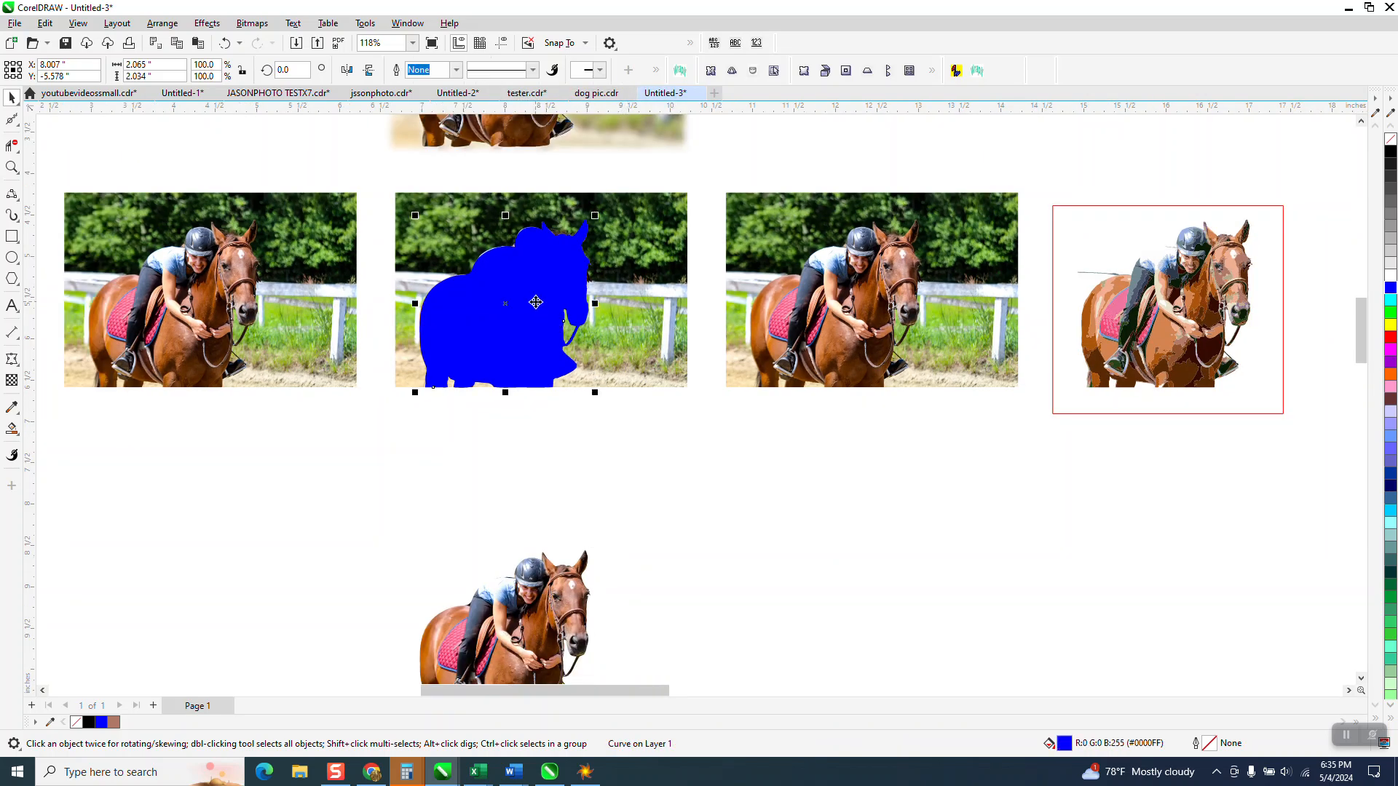
{"action": "left_click_drag", "start_coordinate": [366, 172], "coordinate": [707, 416]}
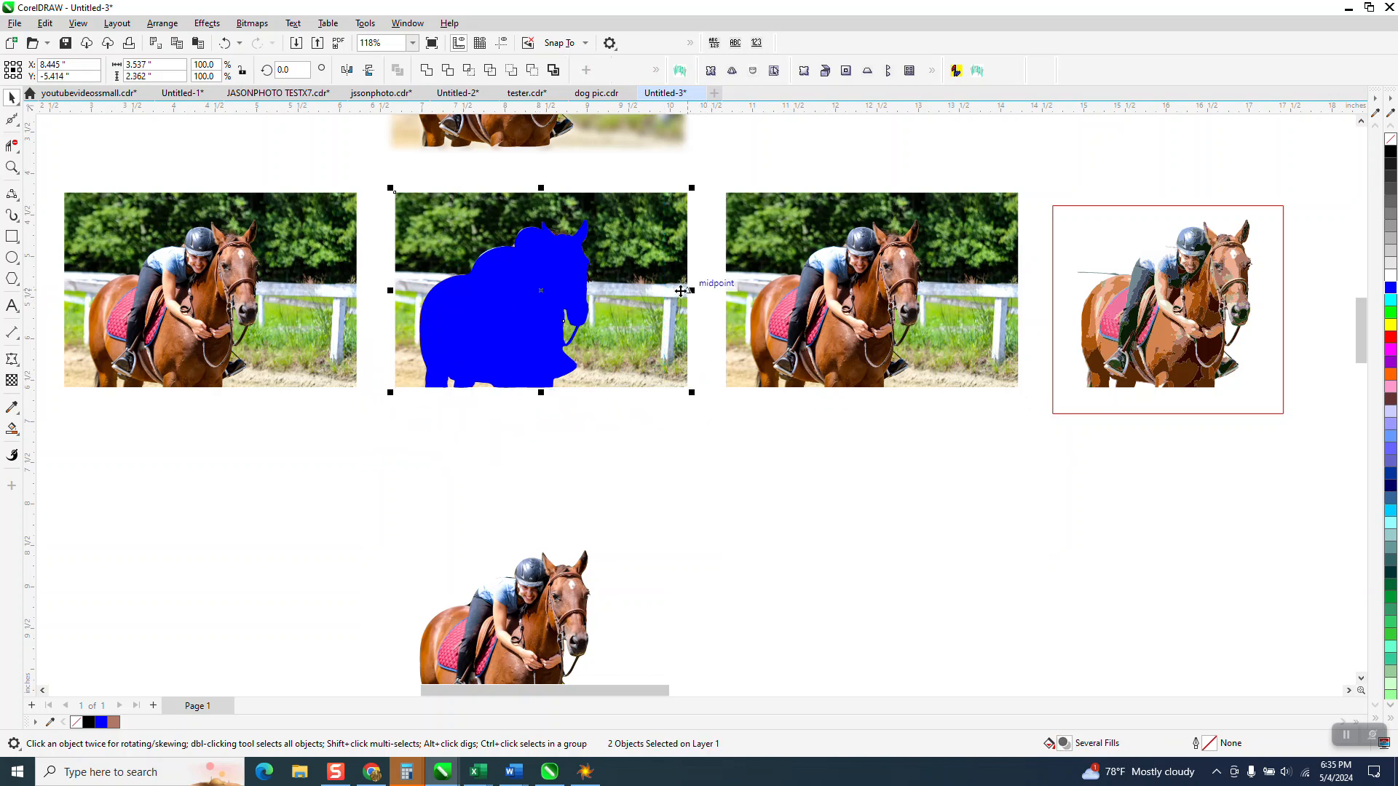
{"action": "left_click", "coordinate": [686, 461]}
{"action": "left_click", "coordinate": [496, 306]}
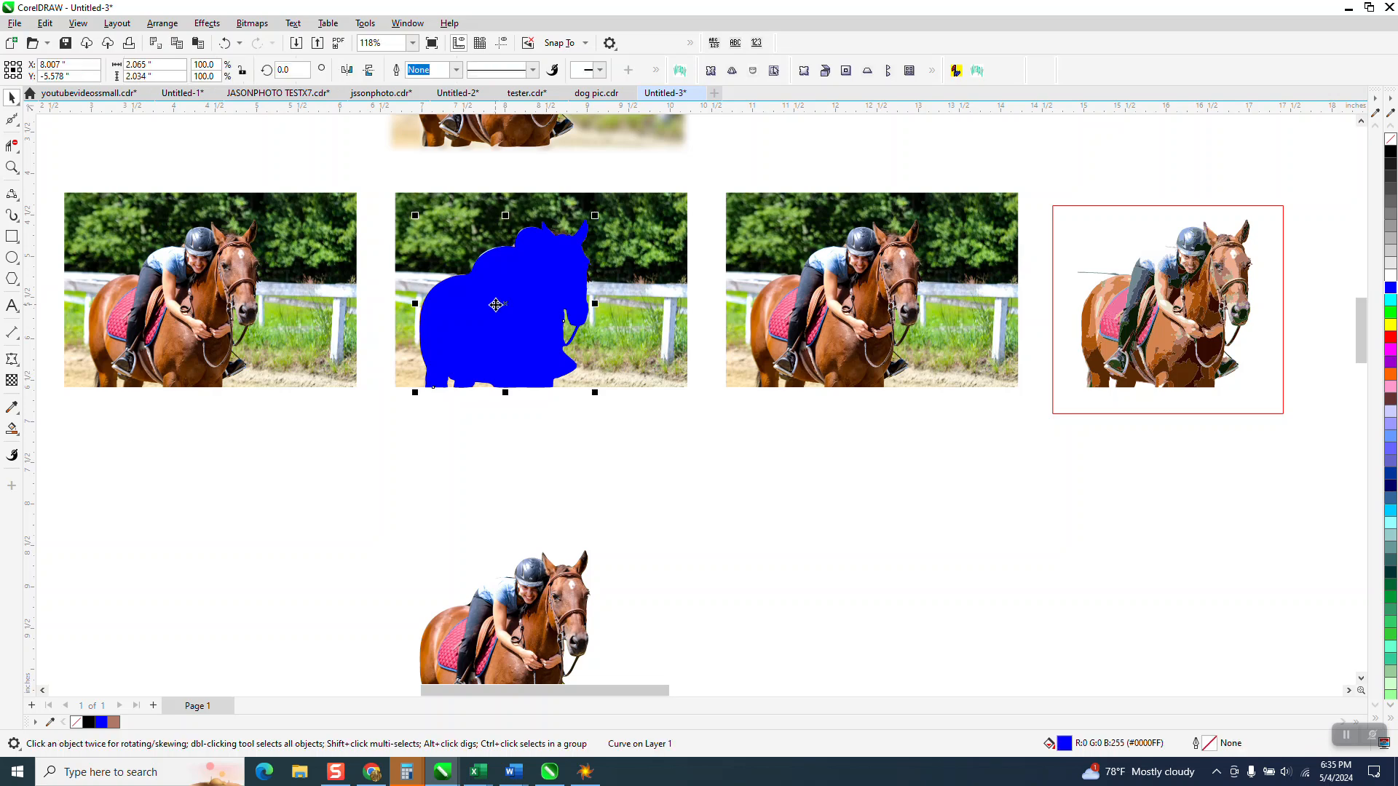
{"action": "key", "text": "ctrl+d"}
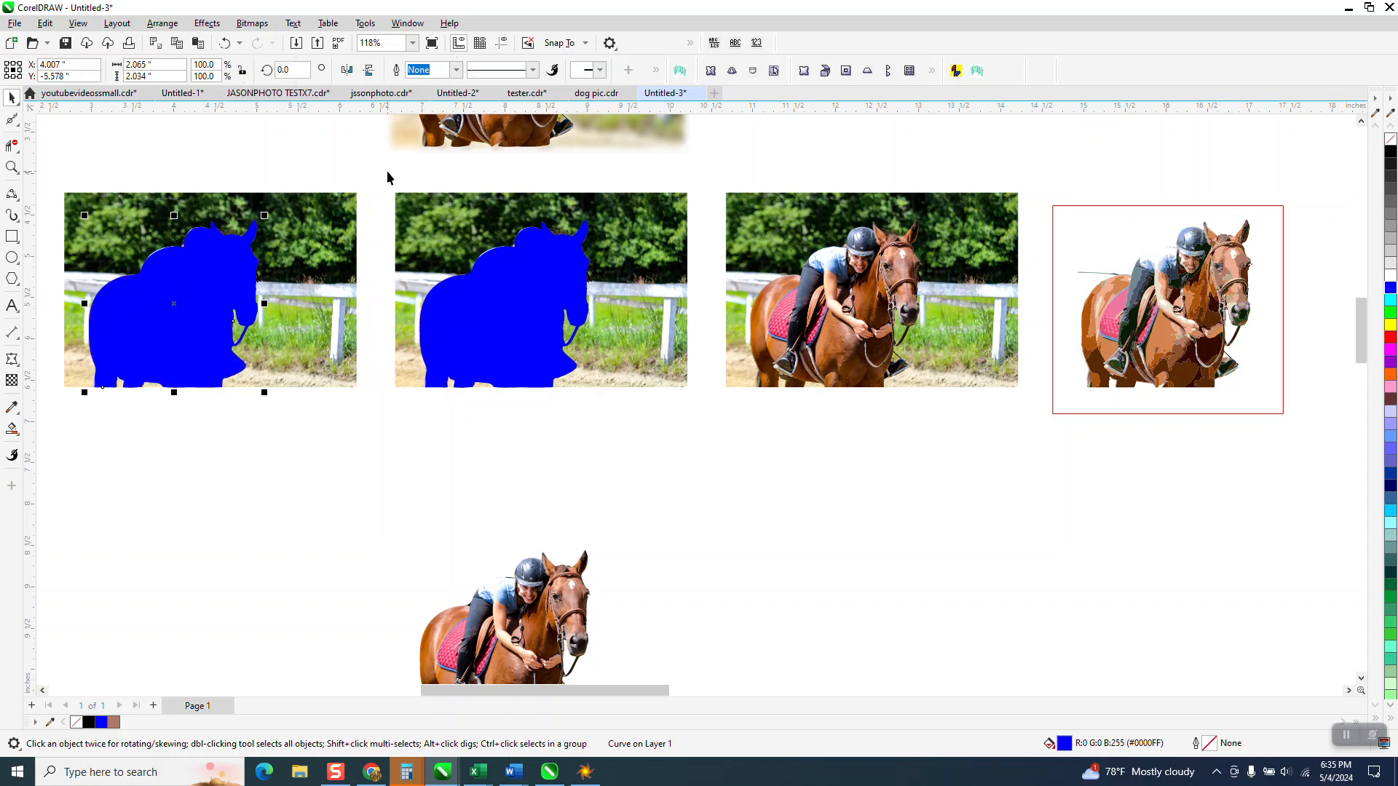
{"action": "left_click_drag", "start_coordinate": [387, 177], "coordinate": [699, 403]}
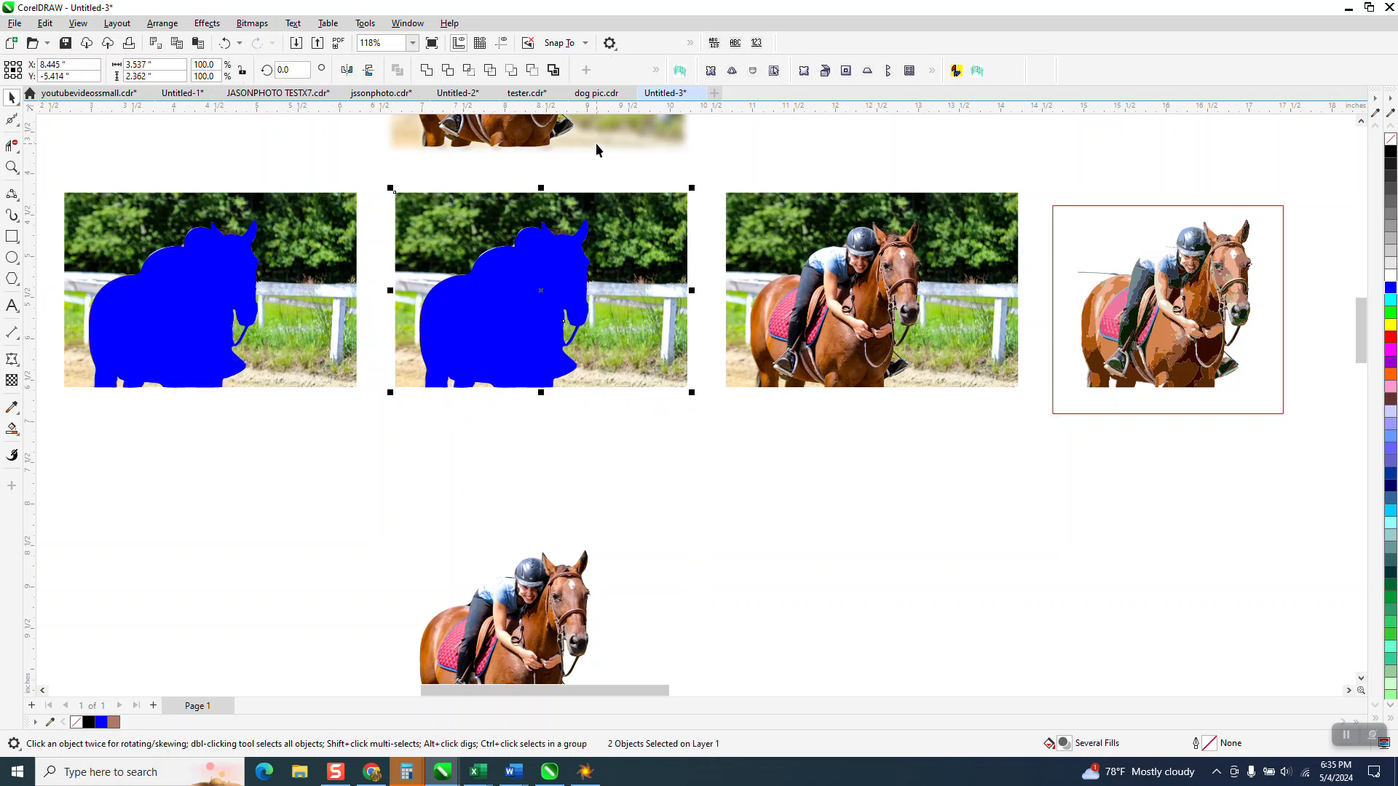
{"action": "left_click", "coordinate": [534, 71]}
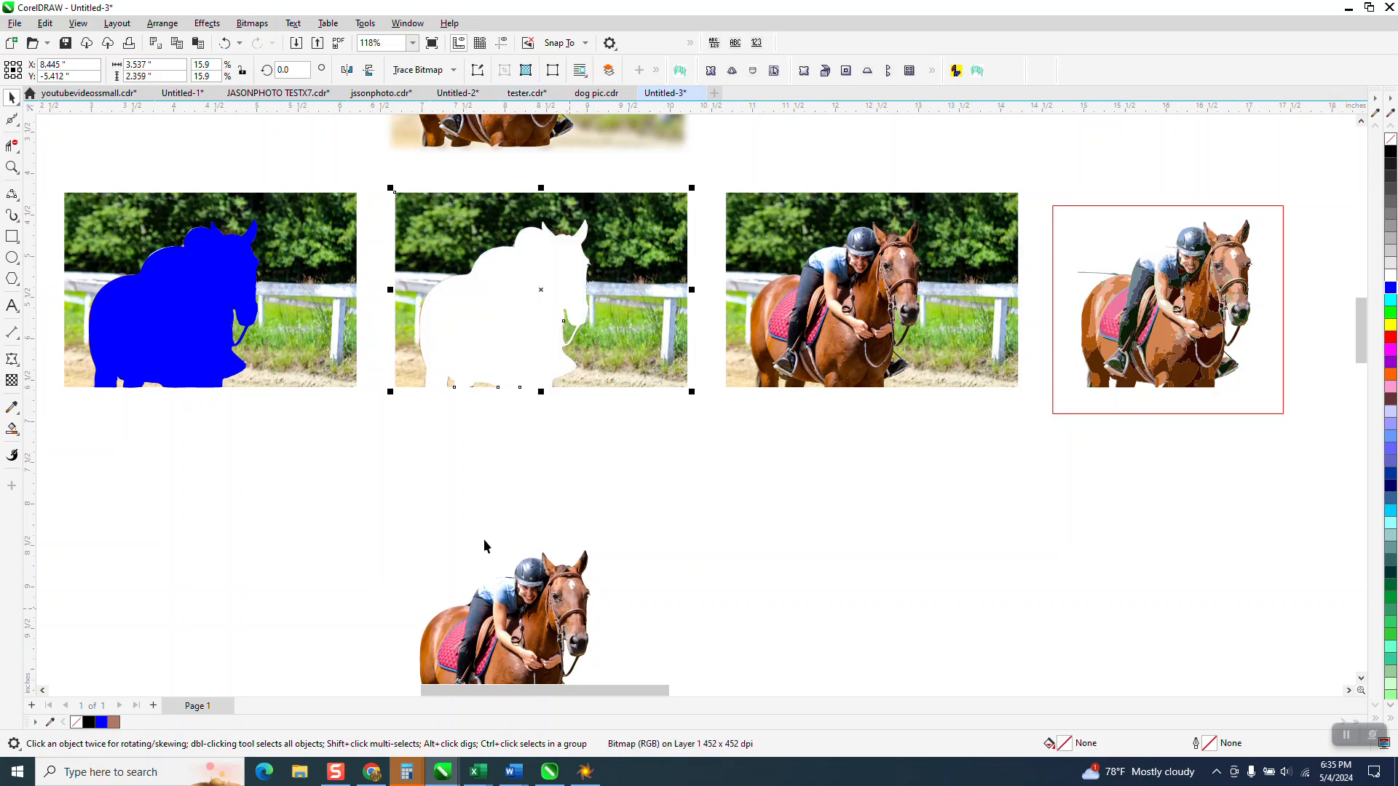
- Intersect the duplicate blue silhouette with the first photo and move the resulting cut-out 4 inches down
{"action": "scroll", "coordinate": [612, 502], "scroll_direction": "down", "scroll_amount": 1}
{"action": "left_click_drag", "start_coordinate": [99, 214], "coordinate": [396, 416]}
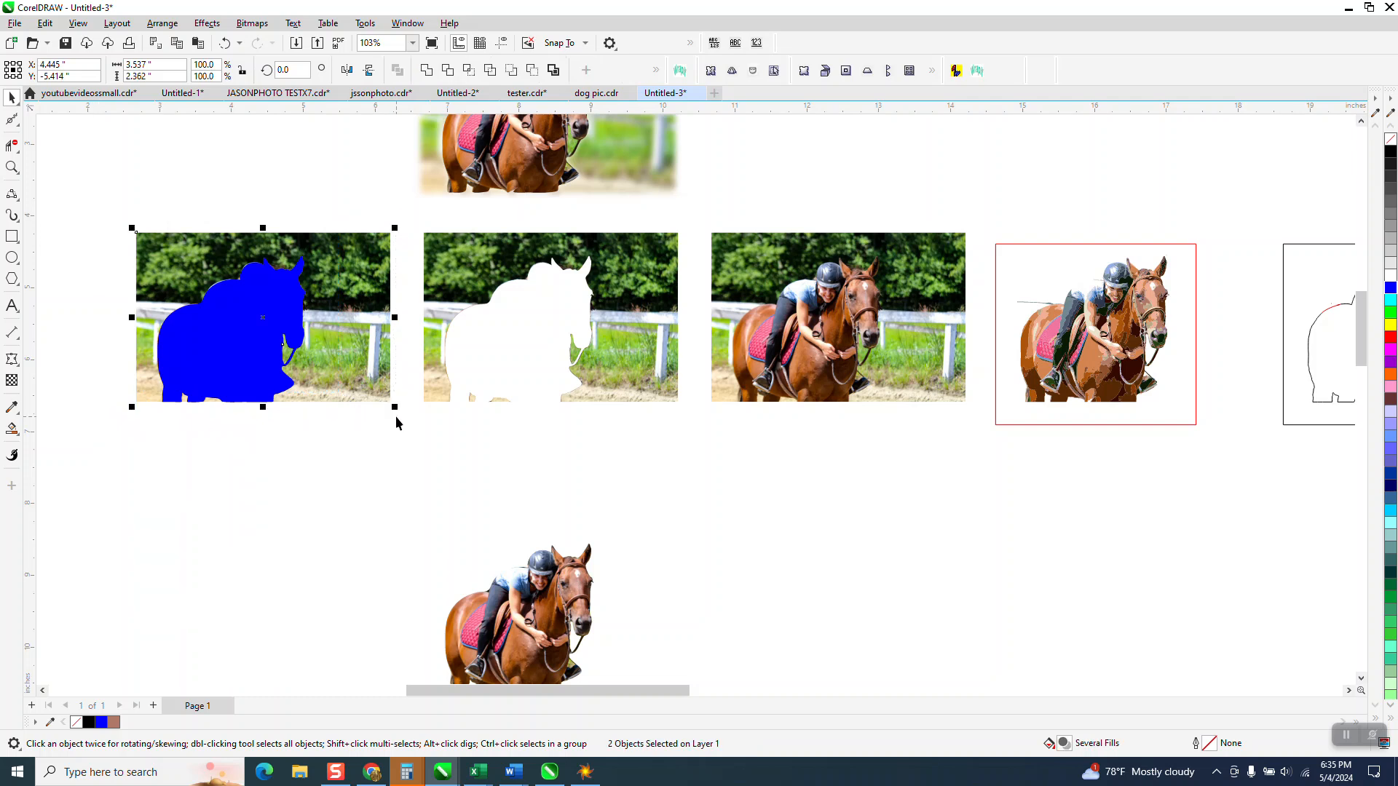
{"action": "left_click", "coordinate": [470, 71]}
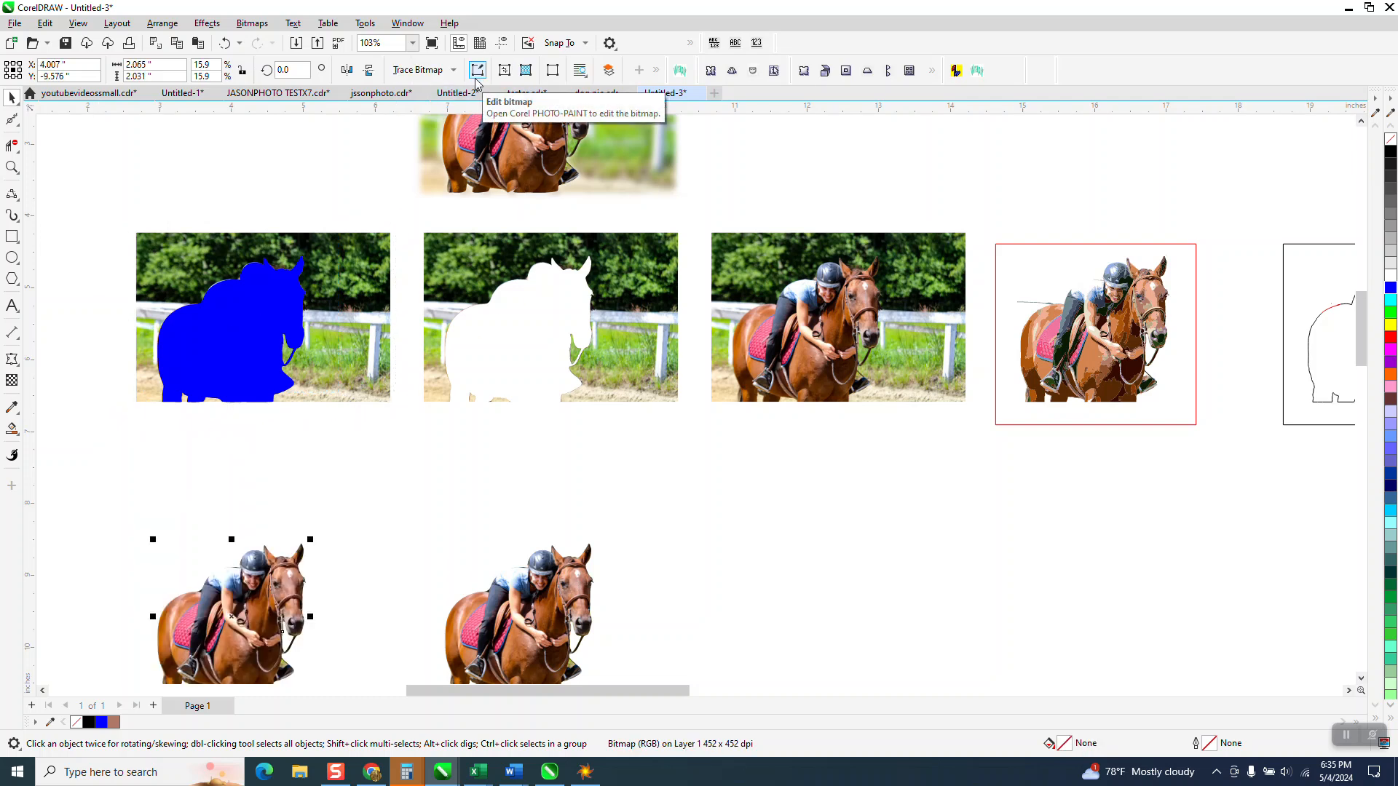
- Move the blue silhouette 16 inches right, off the first photo and into the black-framed outline
{"action": "left_click", "coordinate": [216, 320]}
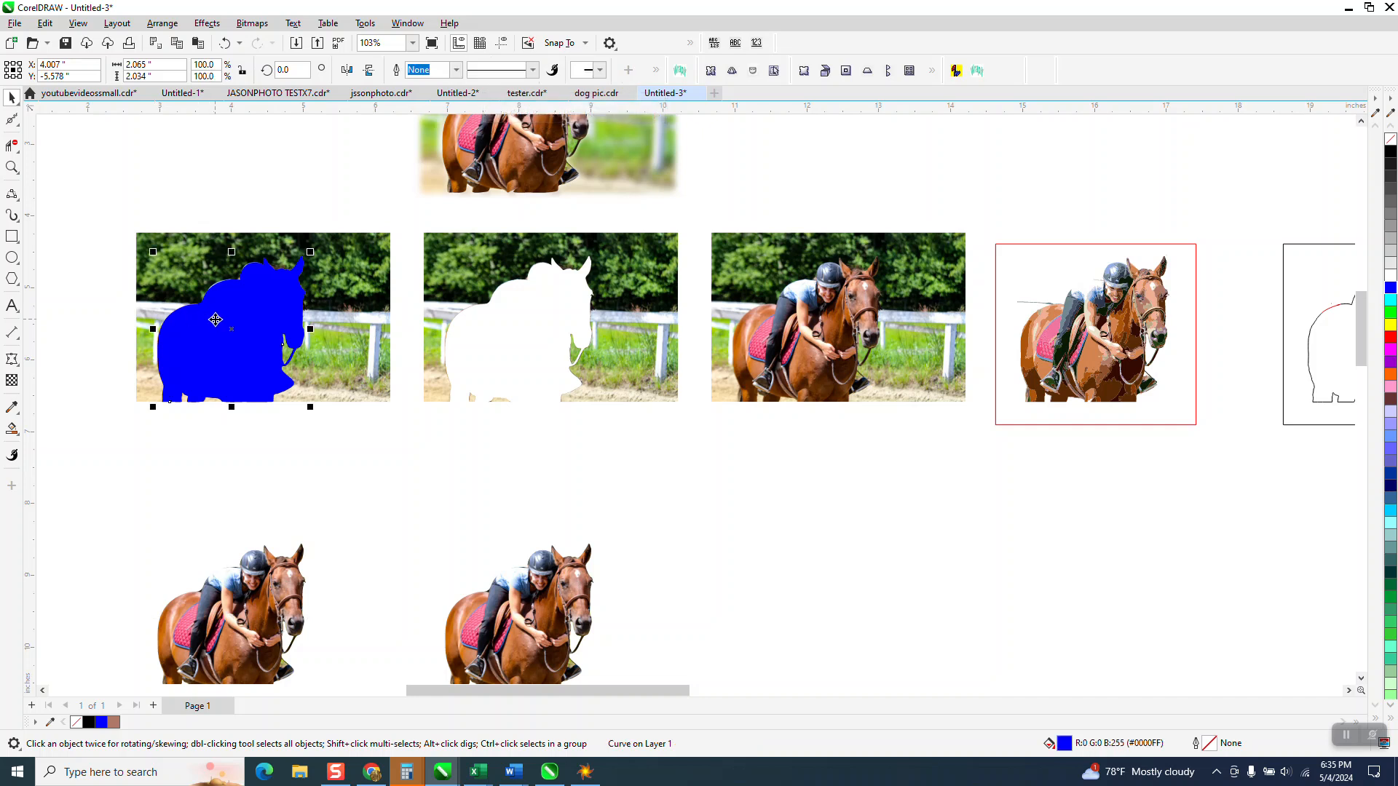
{"action": "key", "text": "Right"}
{"action": "key", "text": "Right"}
{"action": "key", "text": "Right"}
{"action": "key", "text": "Right"}
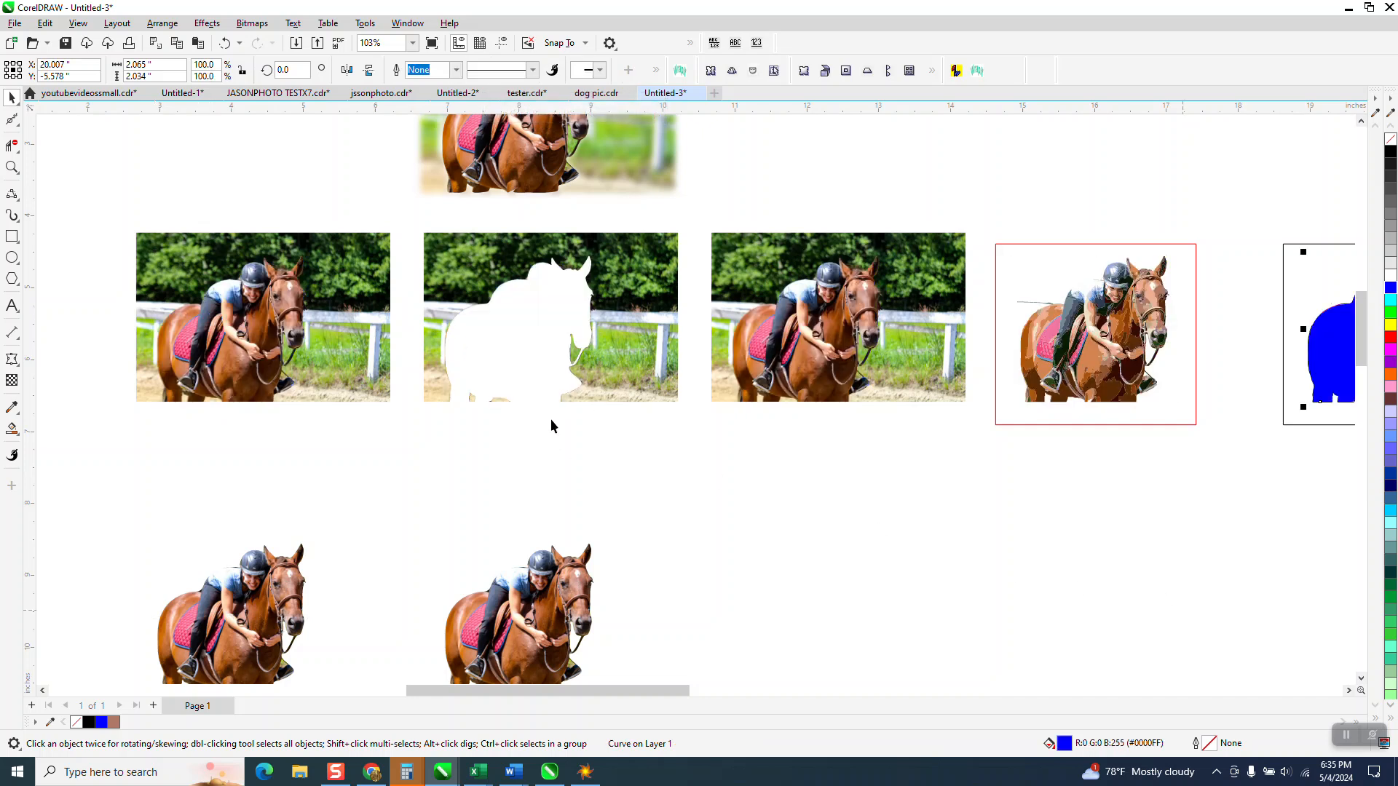
- Apply a Gaussian Blur with a 12.9-pixel radius to the second photo with the silhouette hole
{"action": "left_click", "coordinate": [638, 293]}
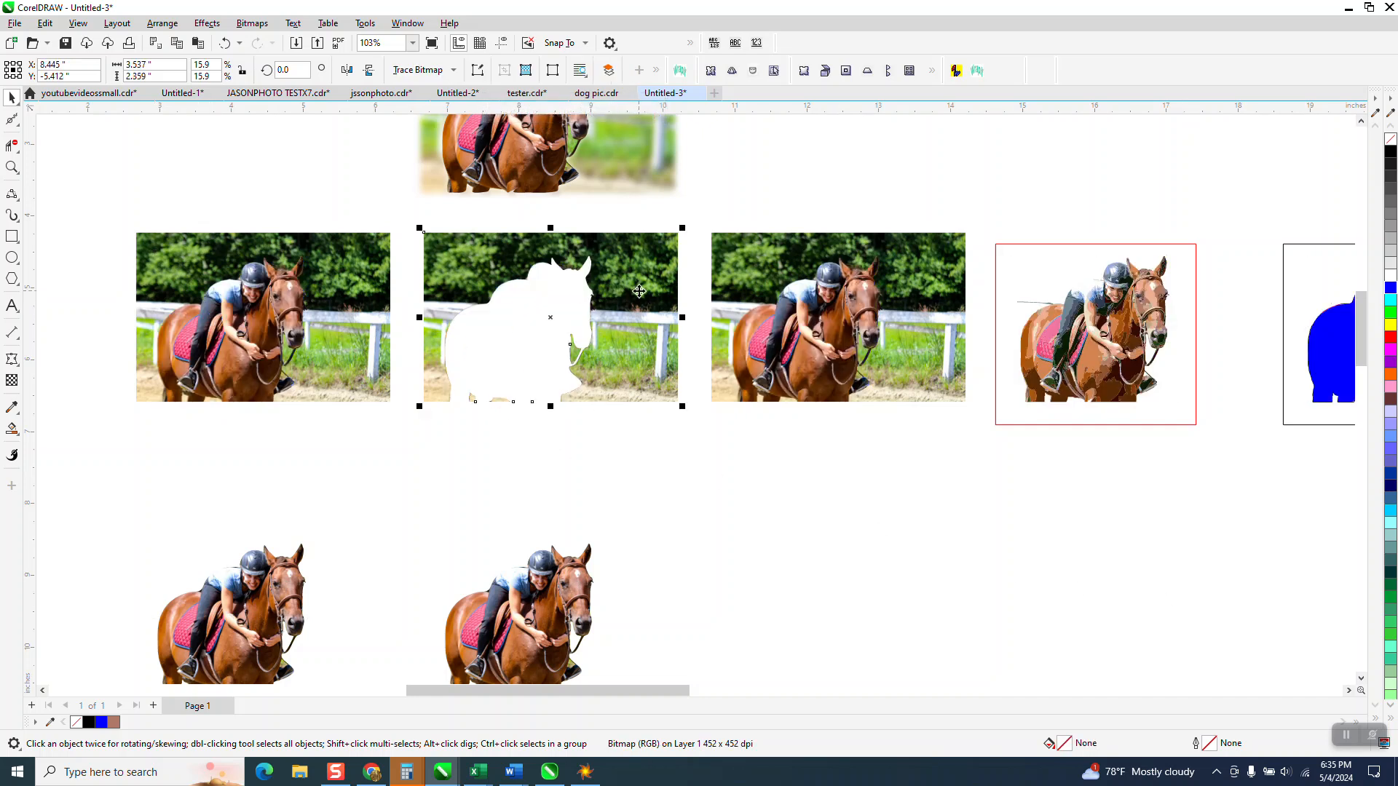
{"action": "left_click", "coordinate": [207, 23]}
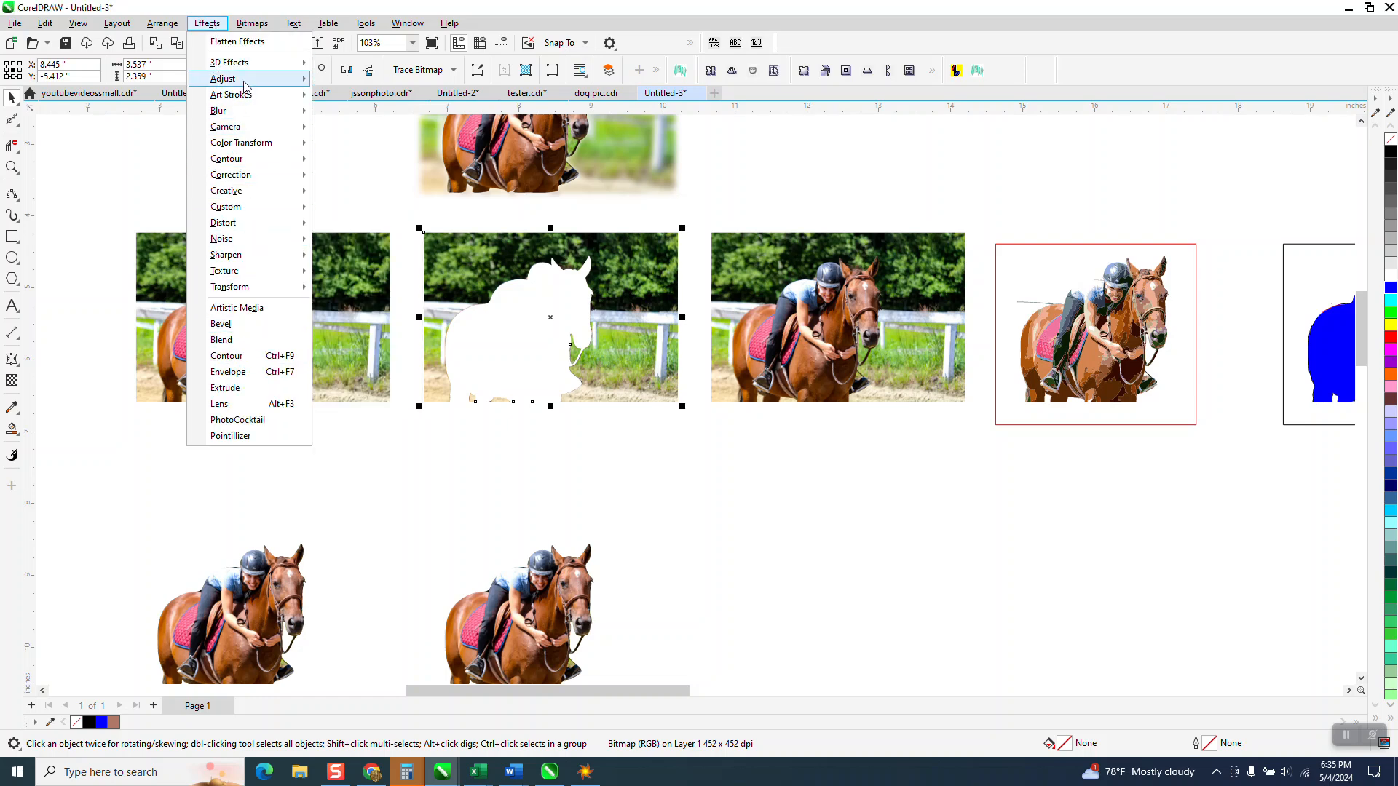
{"action": "mouse_move", "coordinate": [234, 110]}
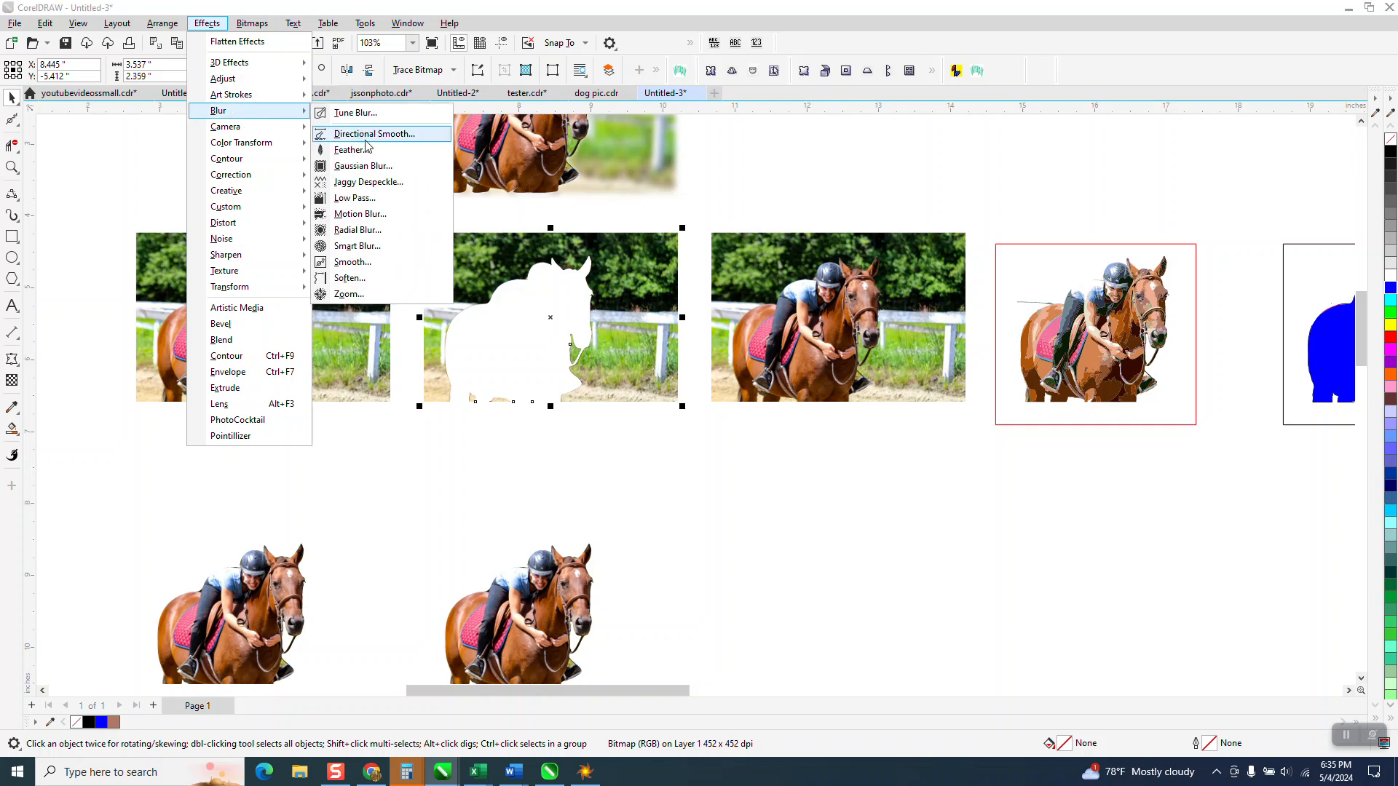
{"action": "left_click", "coordinate": [363, 166]}
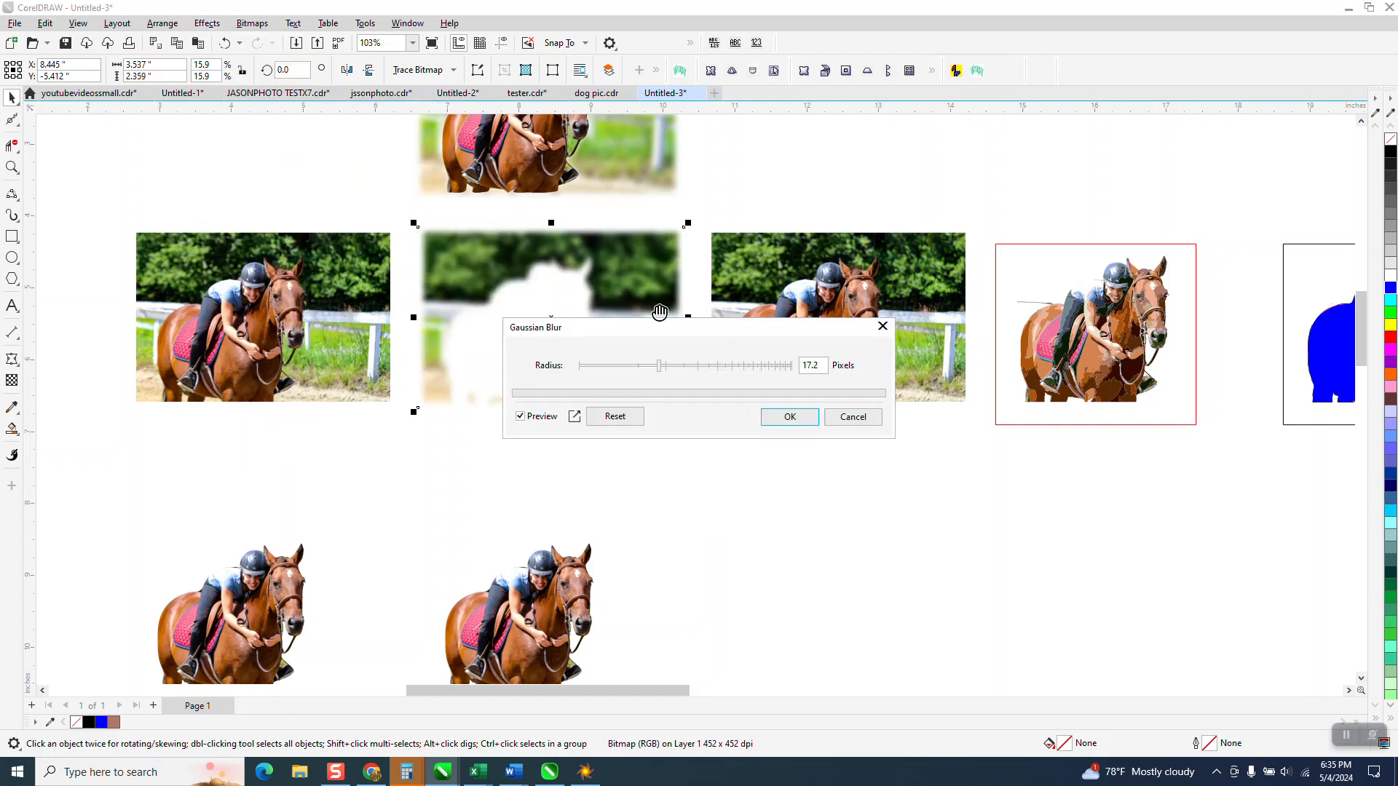
{"action": "left_click_drag", "start_coordinate": [659, 368], "coordinate": [647, 368]}
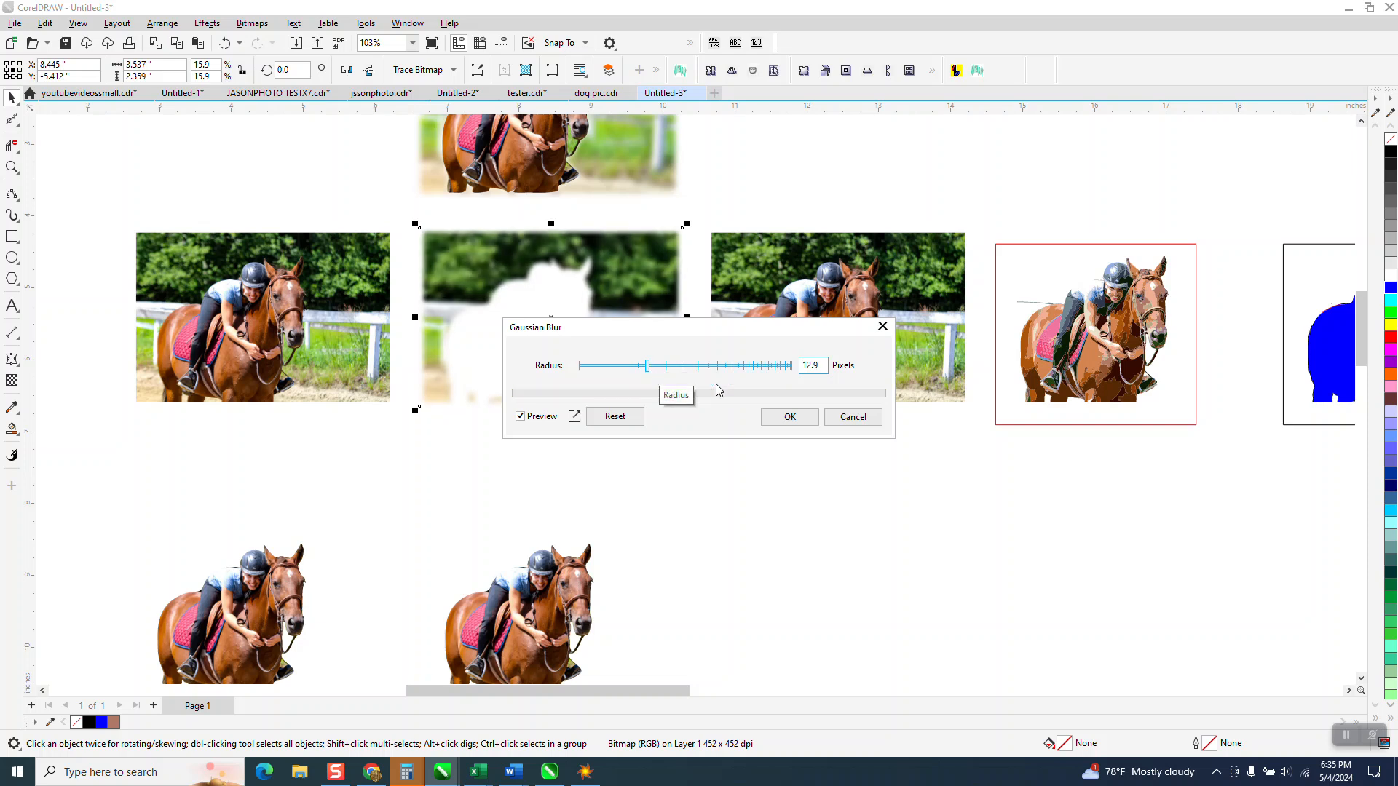
{"action": "left_click", "coordinate": [791, 416]}
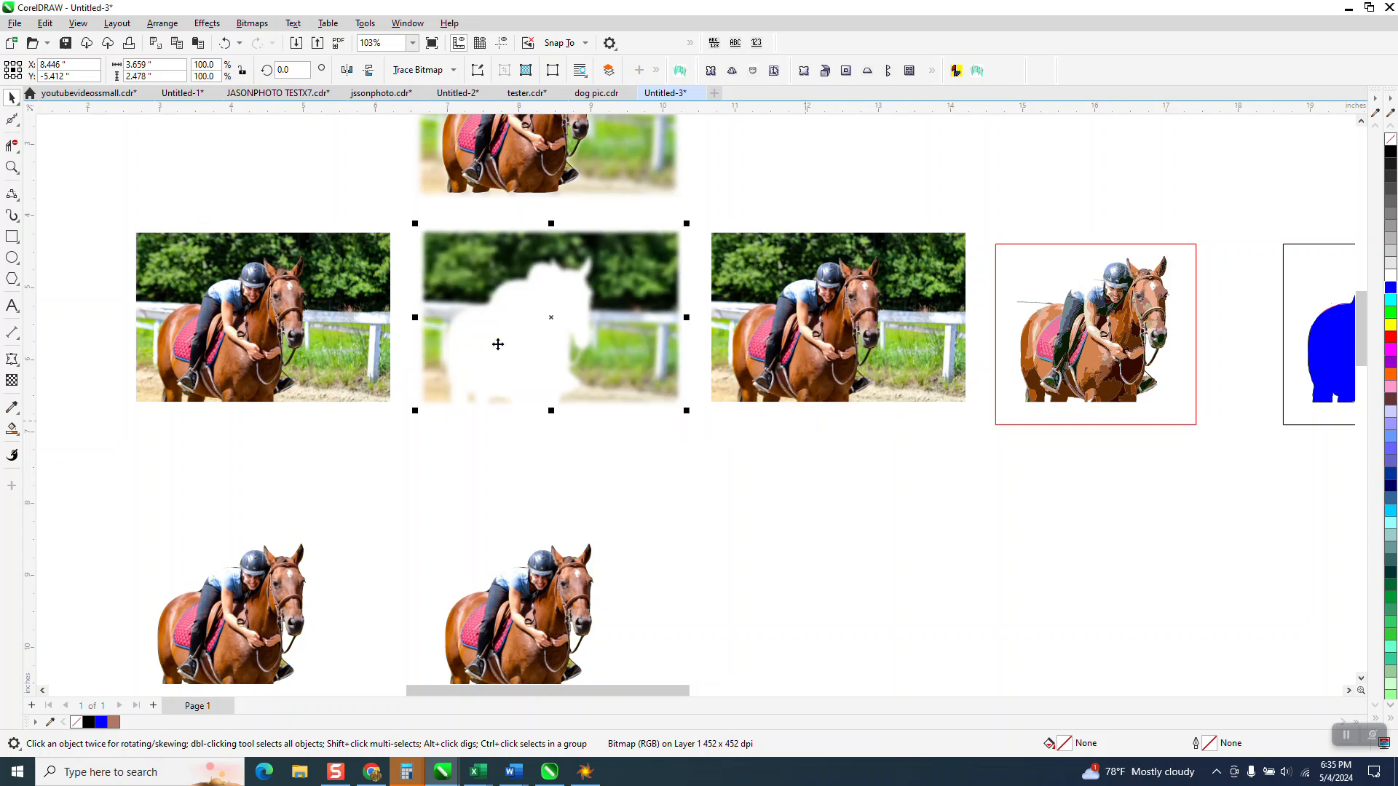
- Apply a Gaussian Blur with a 12.9-pixel radius to the complete first photo
{"action": "left_click", "coordinate": [343, 300]}
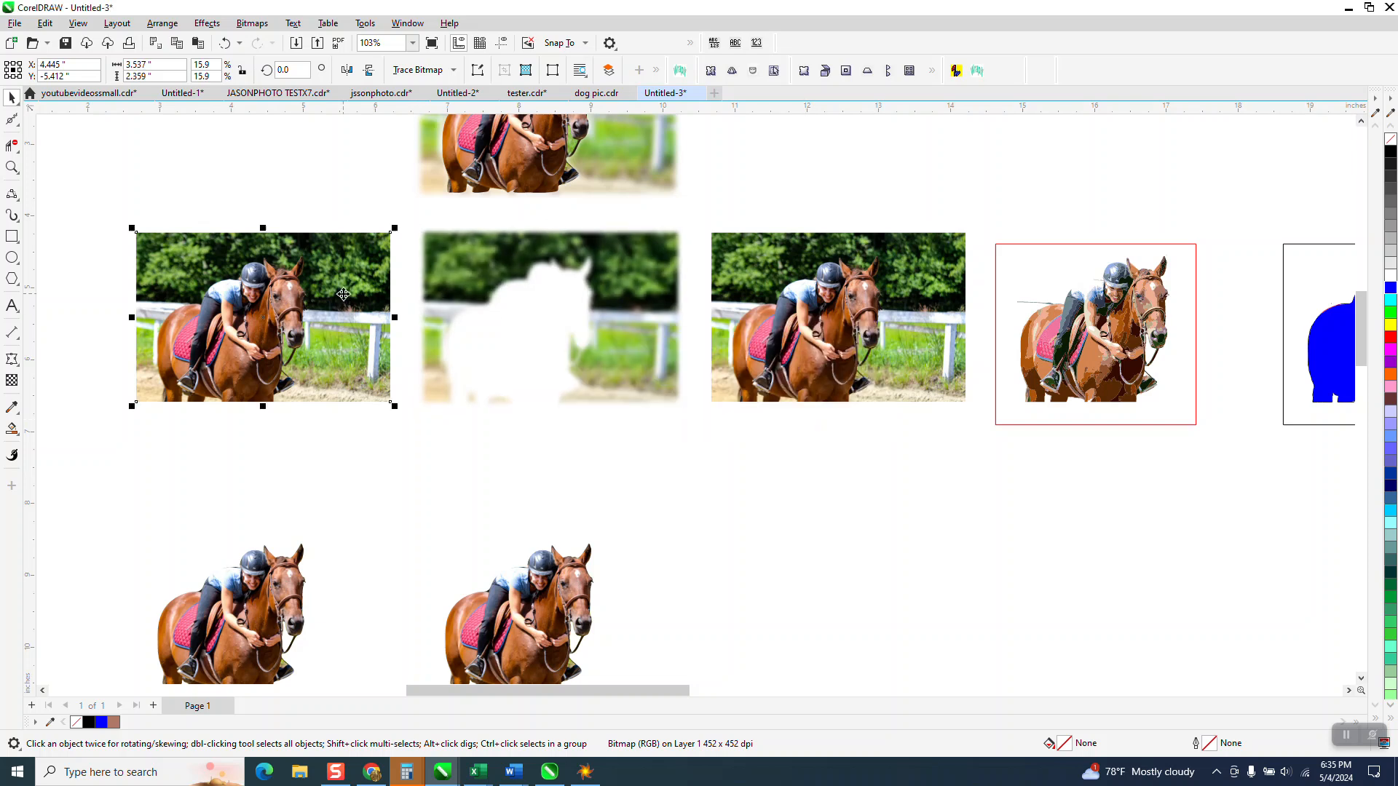
{"action": "left_click", "coordinate": [216, 25]}
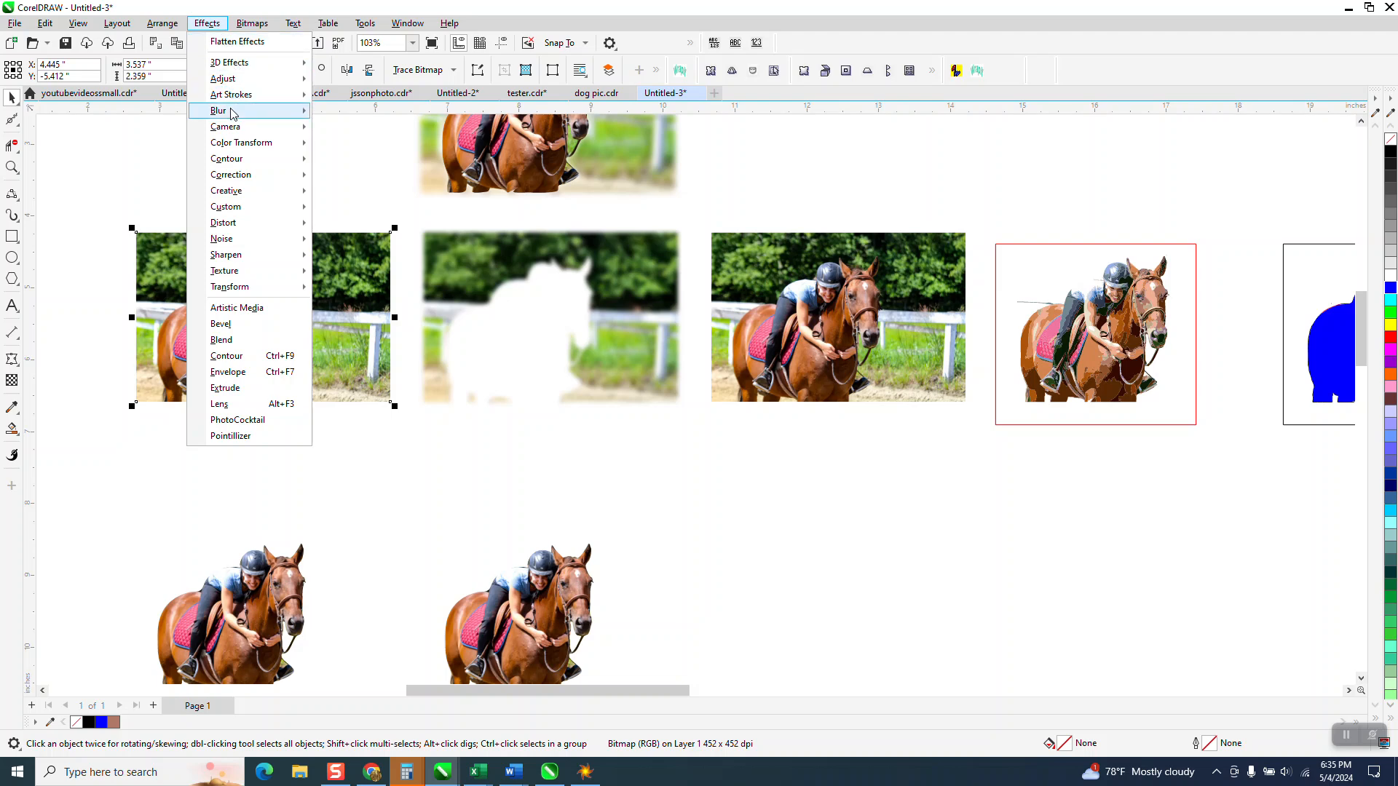
{"action": "mouse_move", "coordinate": [231, 111]}
{"action": "left_click", "coordinate": [360, 166]}
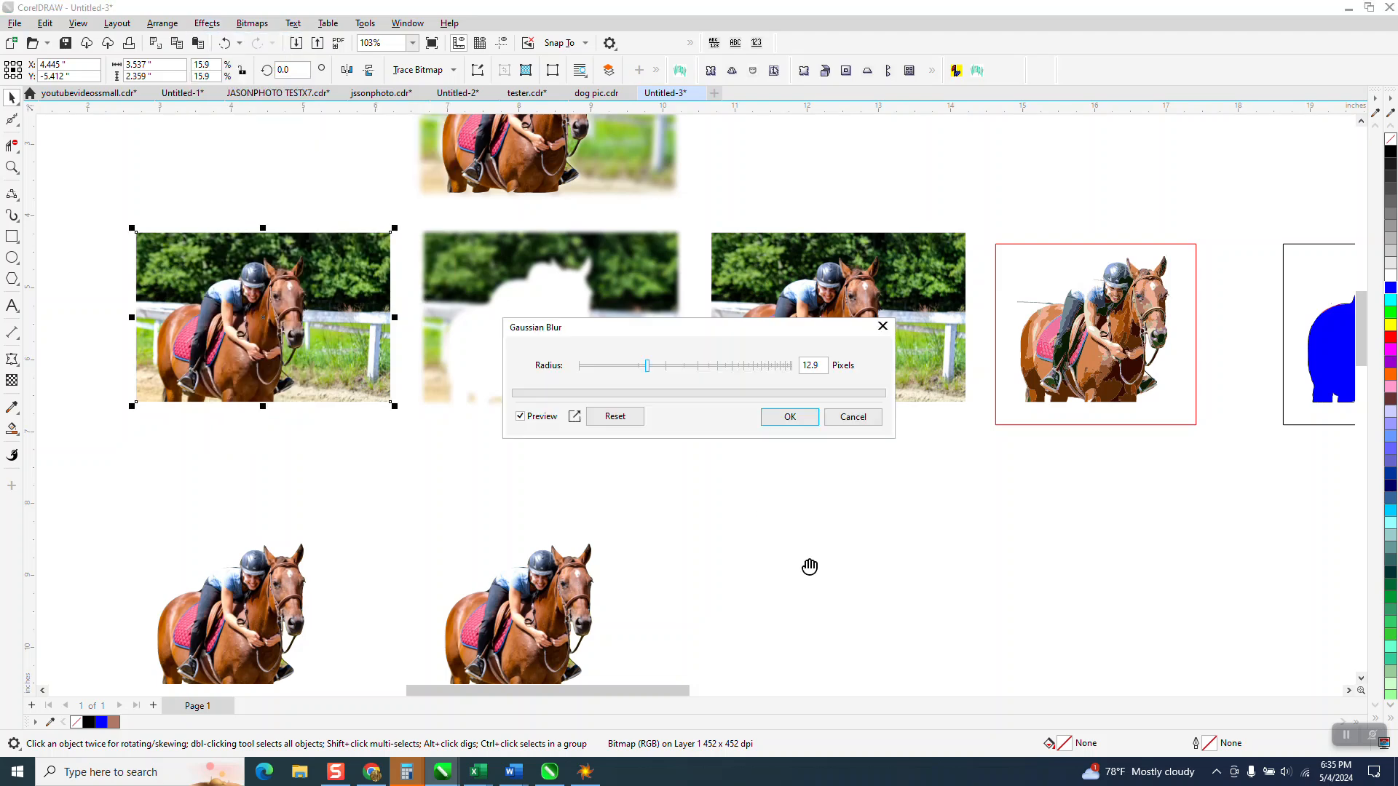
{"action": "left_click", "coordinate": [811, 426]}
- Move the second horse-and-rider cut-out 4 inches up into the hole of the blurred photo and examine its edges around the heads
{"action": "left_click", "coordinate": [550, 589]}
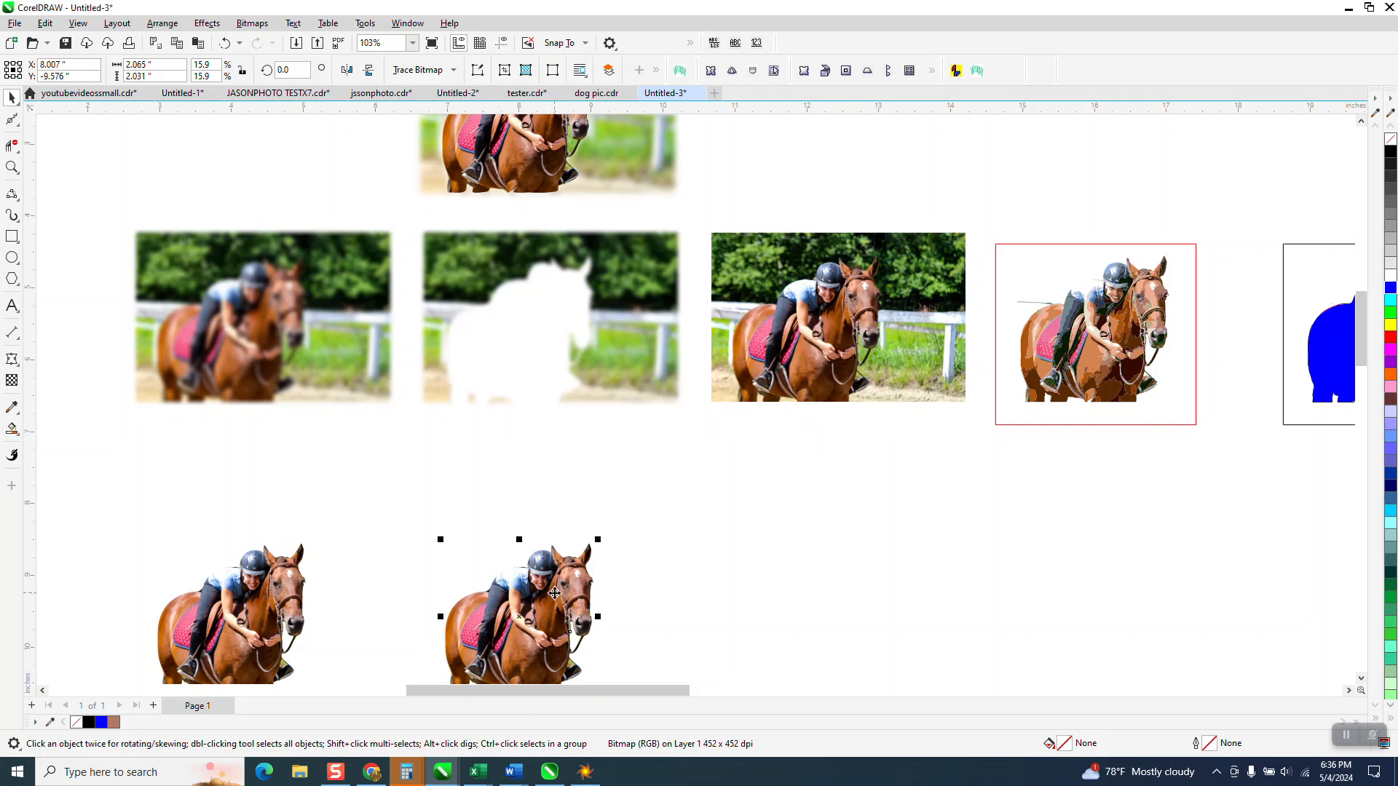
{"action": "key", "text": "Up"}
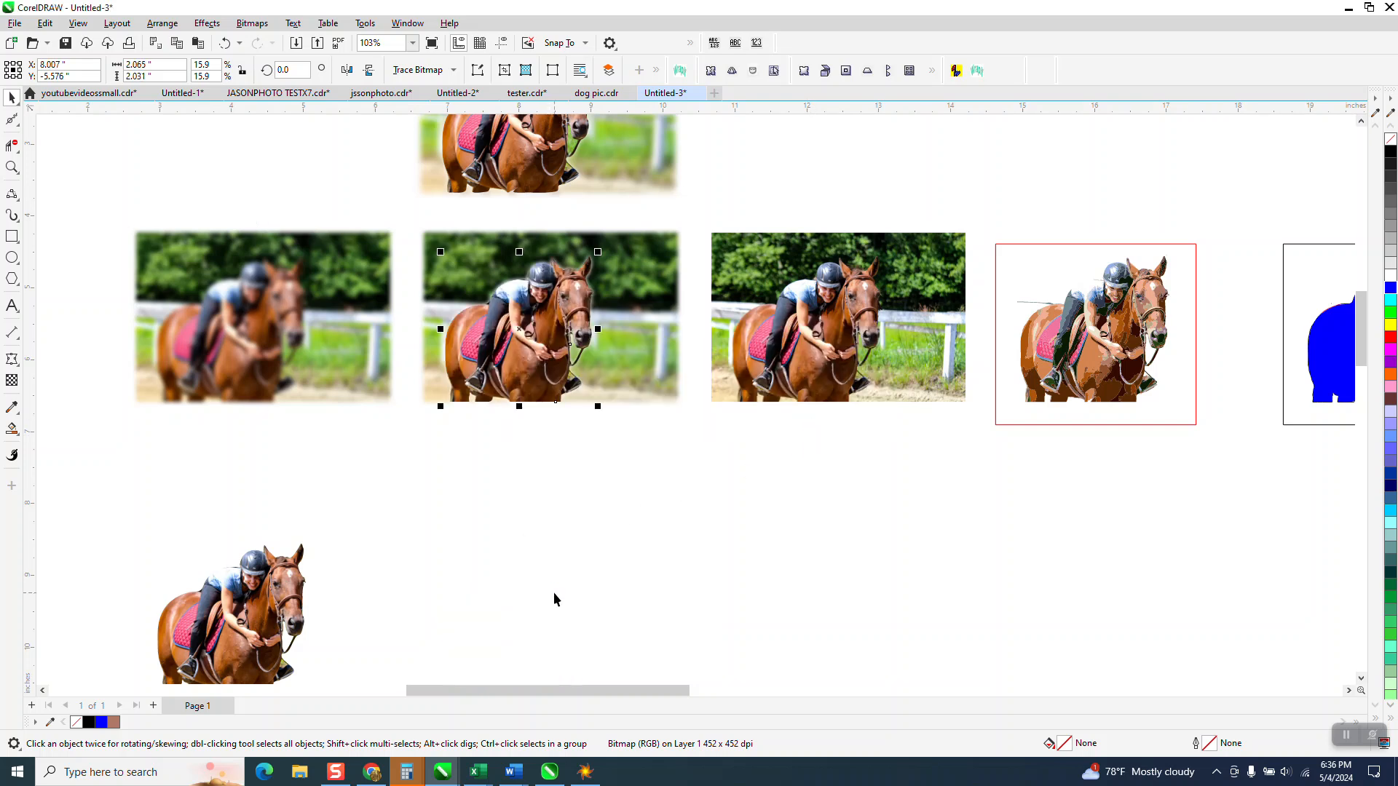
{"action": "left_click", "coordinate": [11, 167]}
{"action": "left_click_drag", "start_coordinate": [516, 259], "coordinate": [658, 324]}
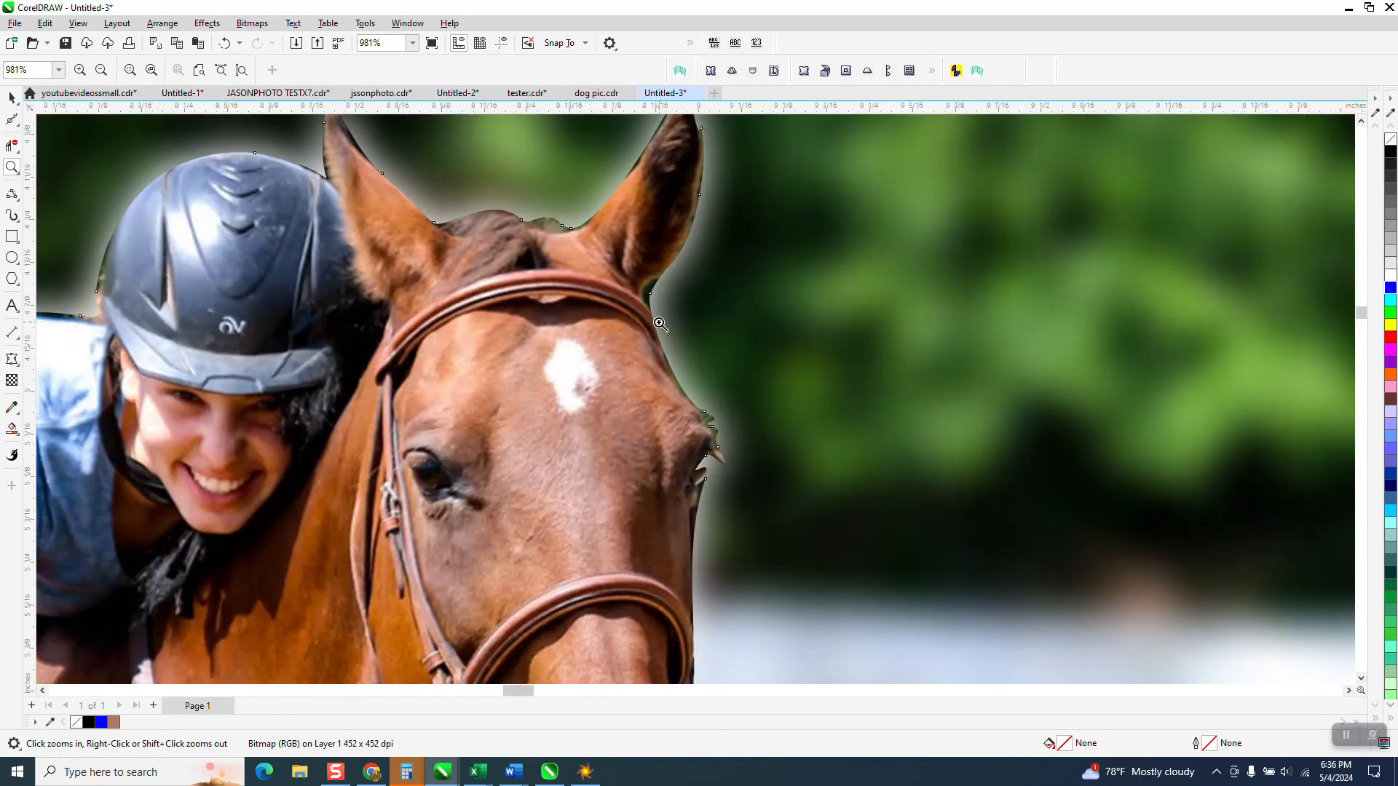
{"action": "scroll", "coordinate": [636, 273], "scroll_direction": "down", "scroll_amount": 1}
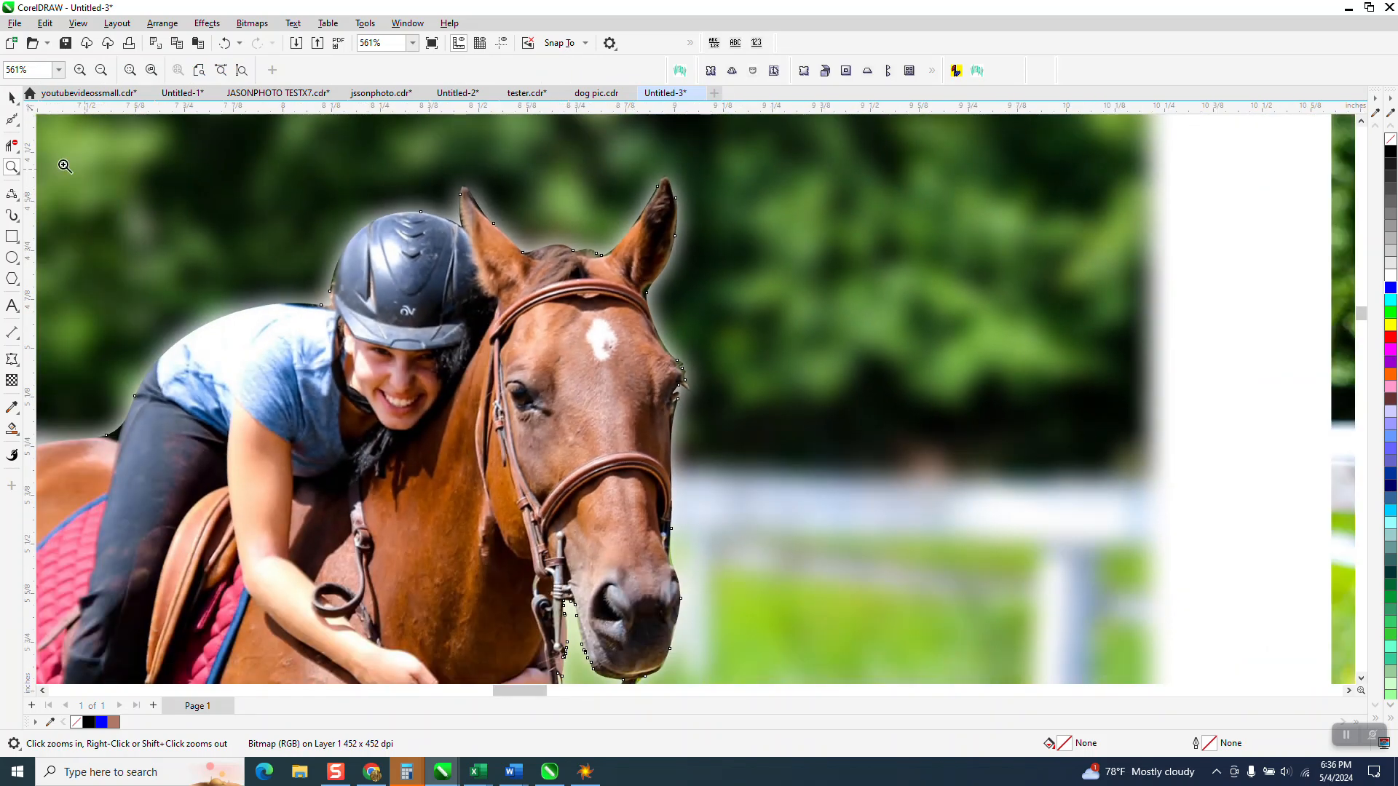
- Pull the cut-out's nodes where the shirt meets the helmet inward to follow the back of the helmet and the rider's shoulder
{"action": "left_click_drag", "start_coordinate": [305, 250], "coordinate": [413, 342]}
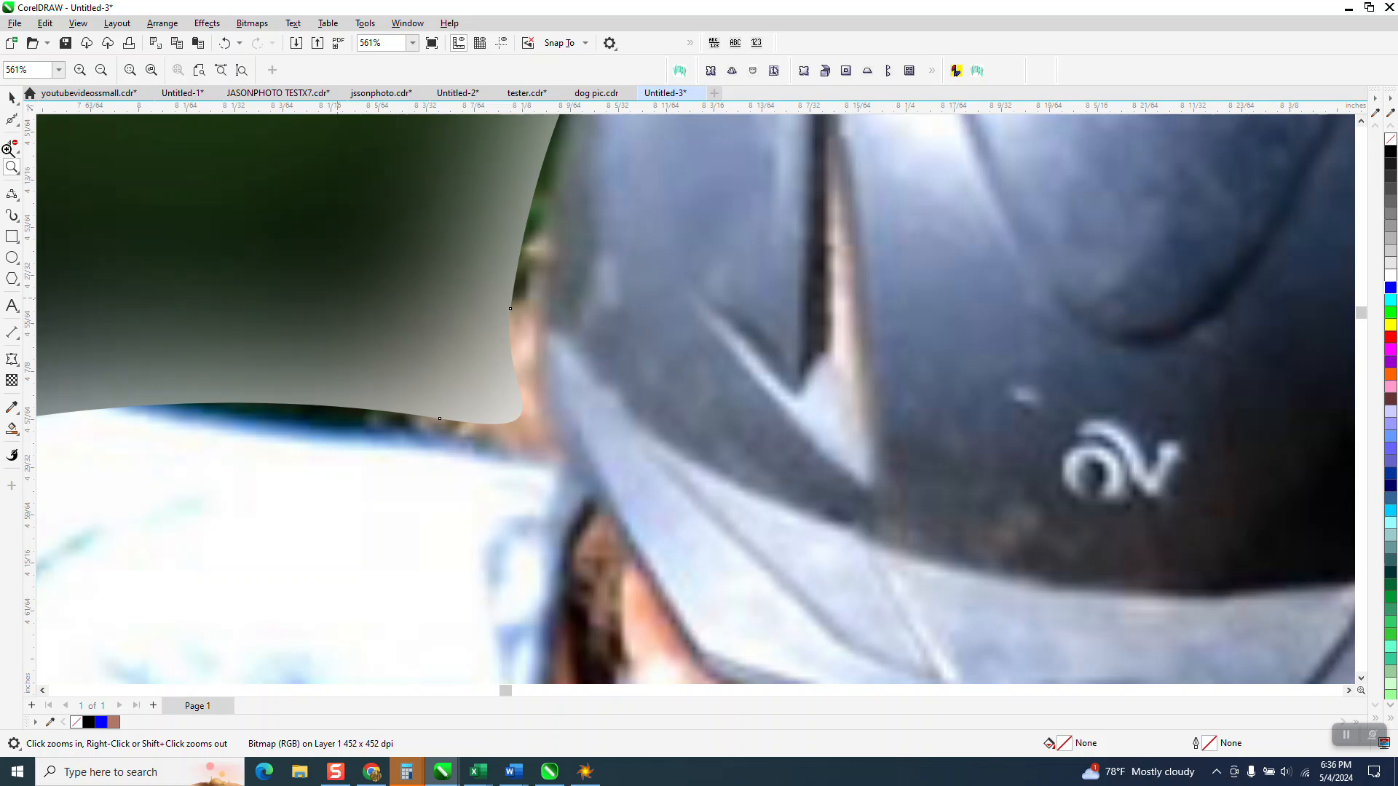
{"action": "left_click", "coordinate": [14, 120]}
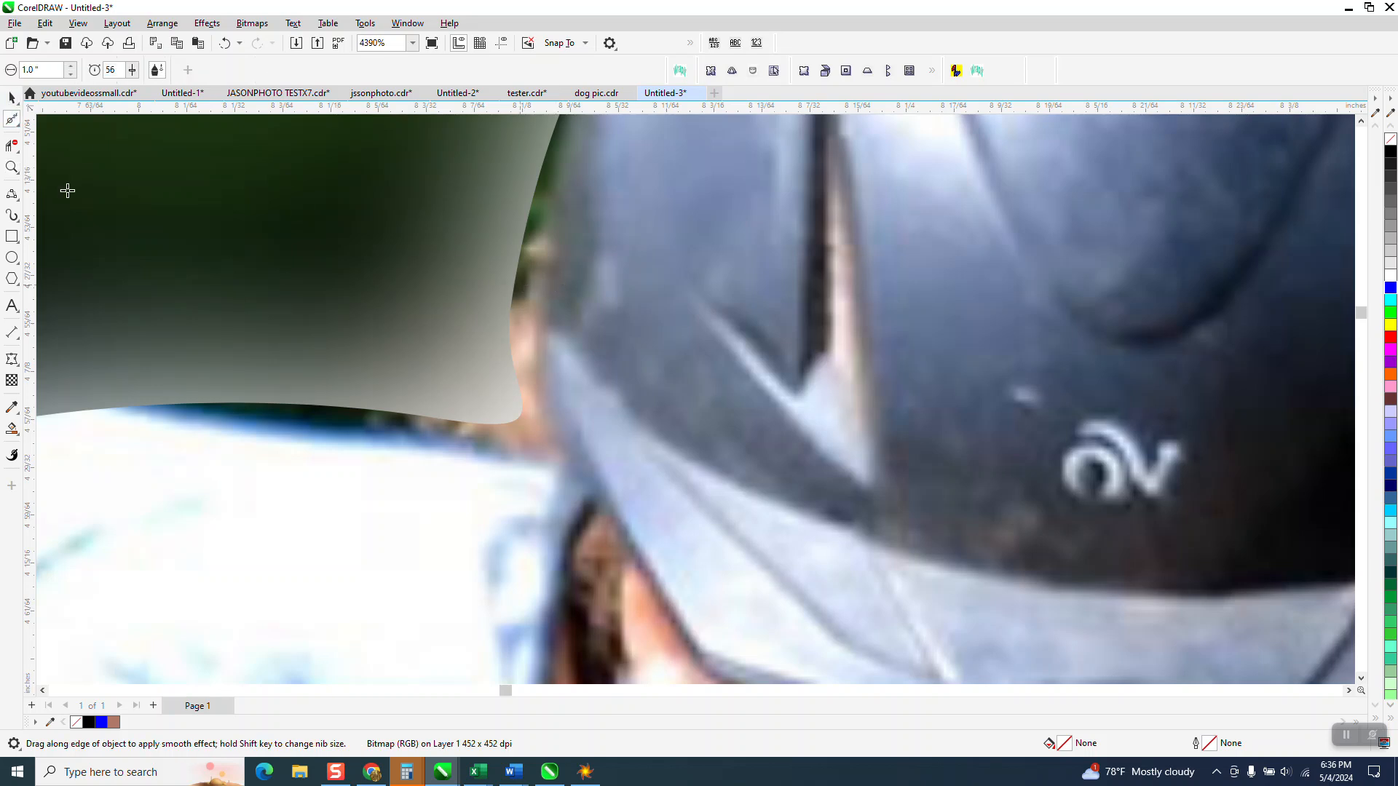
{"action": "left_click", "coordinate": [17, 131]}
{"action": "left_click", "coordinate": [51, 121]}
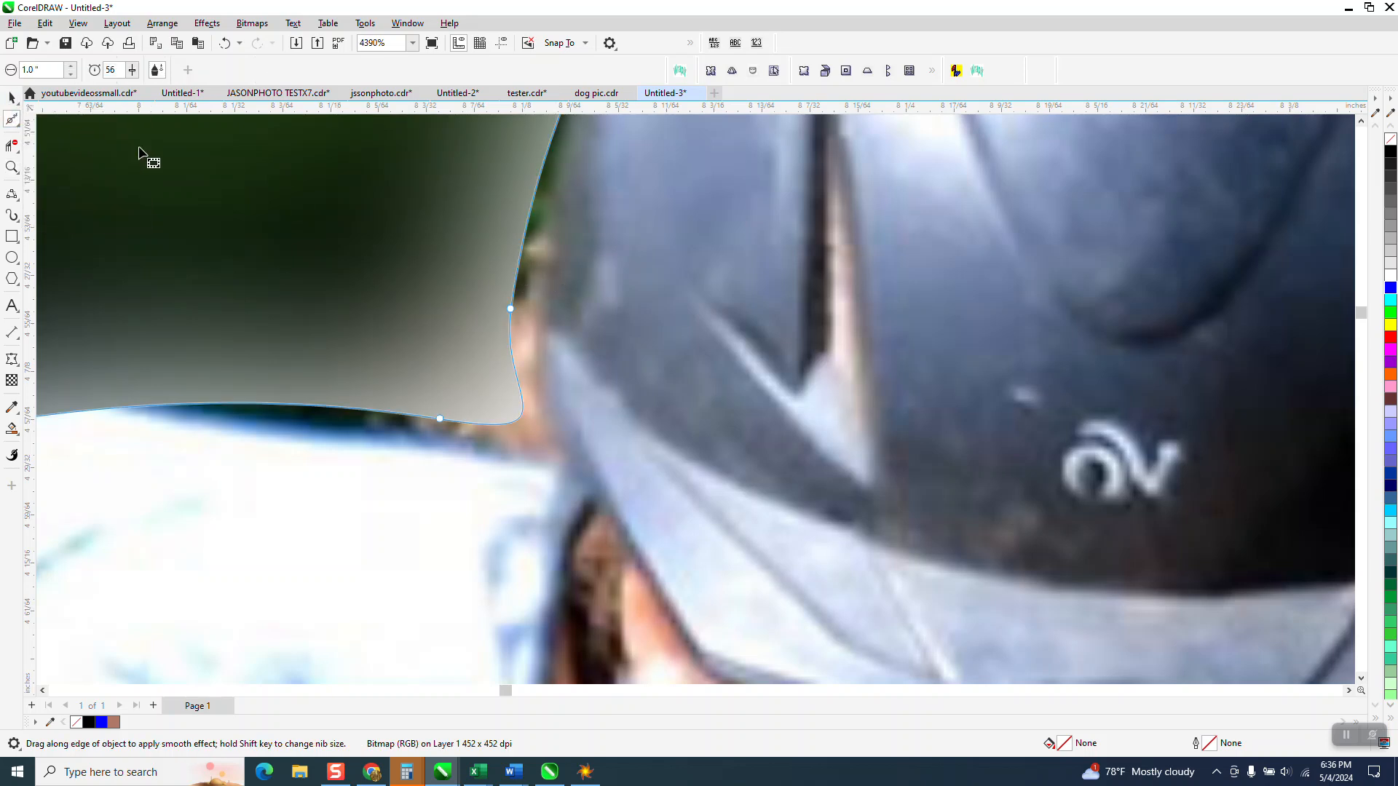
{"action": "left_click", "coordinate": [521, 310]}
{"action": "left_click_drag", "start_coordinate": [520, 310], "coordinate": [536, 306]}
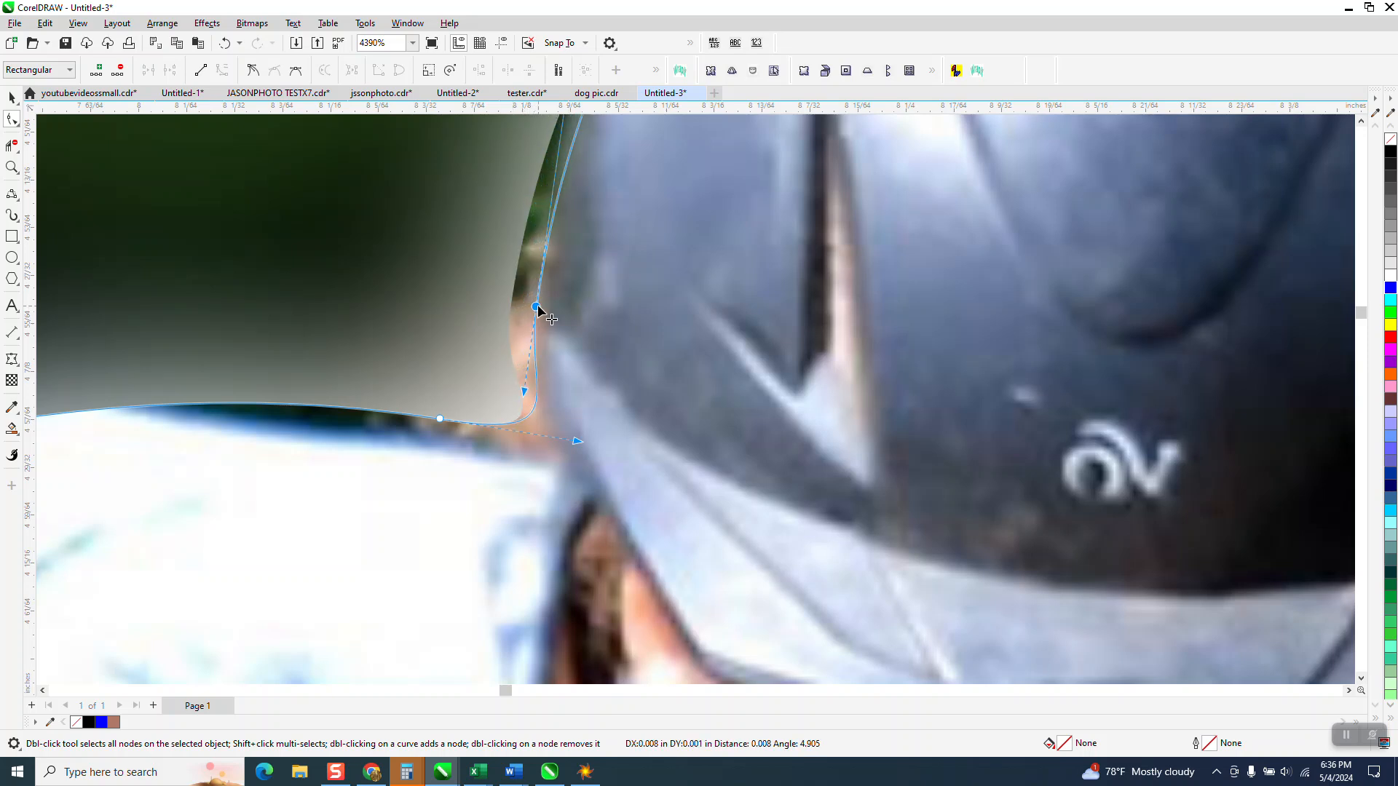
{"action": "left_click", "coordinate": [530, 413]}
{"action": "left_click_drag", "start_coordinate": [530, 412], "coordinate": [559, 459]}
{"action": "left_click_drag", "start_coordinate": [439, 418], "coordinate": [427, 451]}
{"action": "scroll", "coordinate": [461, 313], "scroll_direction": "down", "scroll_amount": 5}
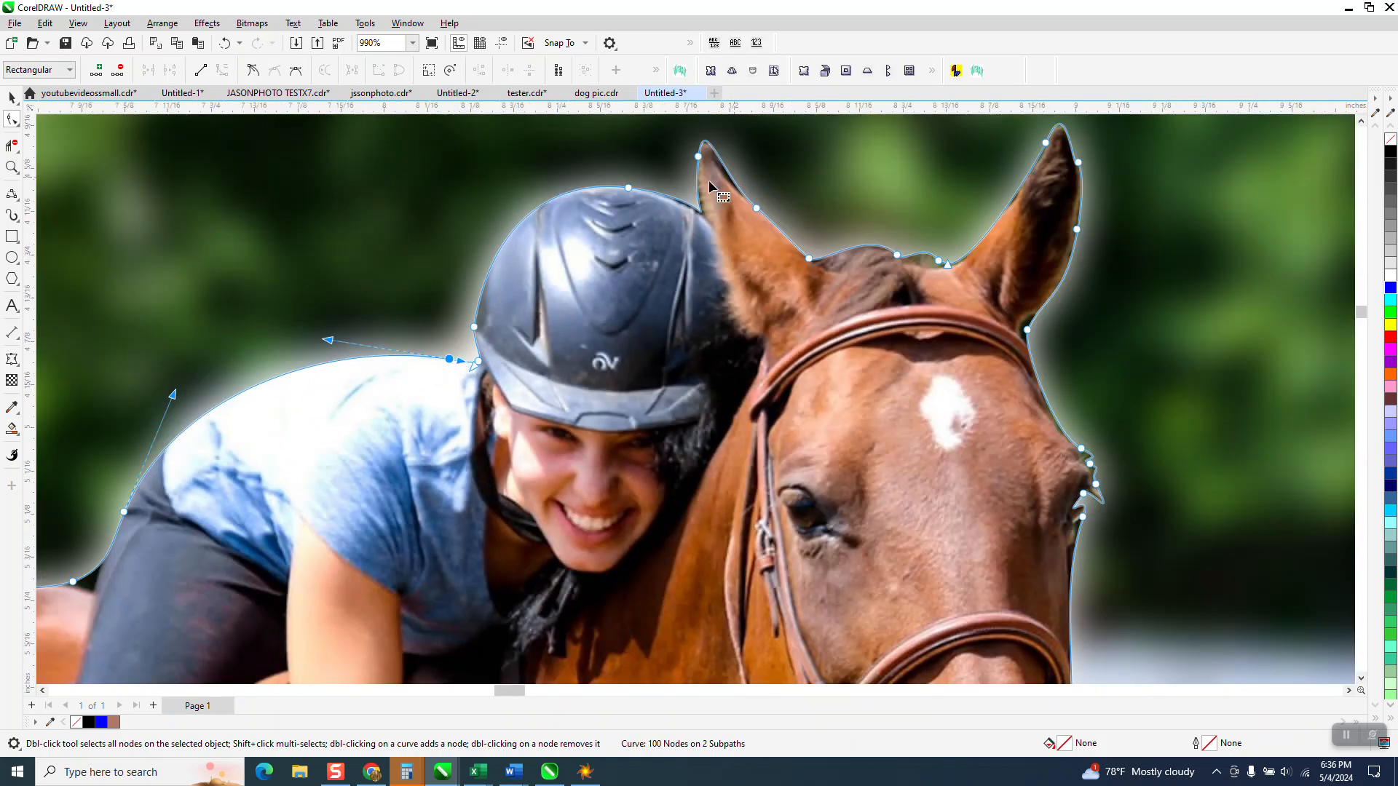
- Add a node on the inner edge of the horse's ear beside the helmet and pull it in against the ear
{"action": "left_click", "coordinate": [12, 167]}
{"action": "left_click_drag", "start_coordinate": [675, 141], "coordinate": [845, 275]}
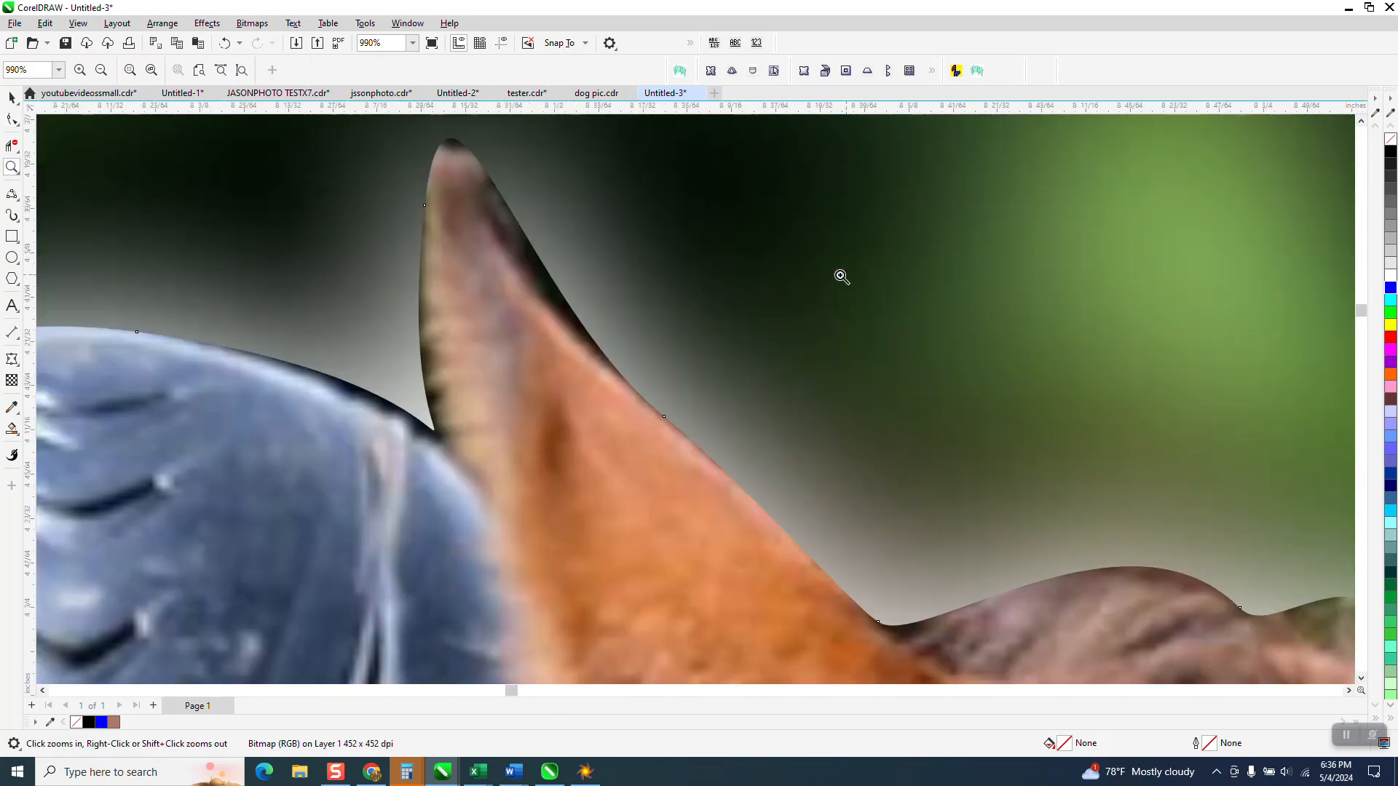
{"action": "left_click", "coordinate": [12, 119]}
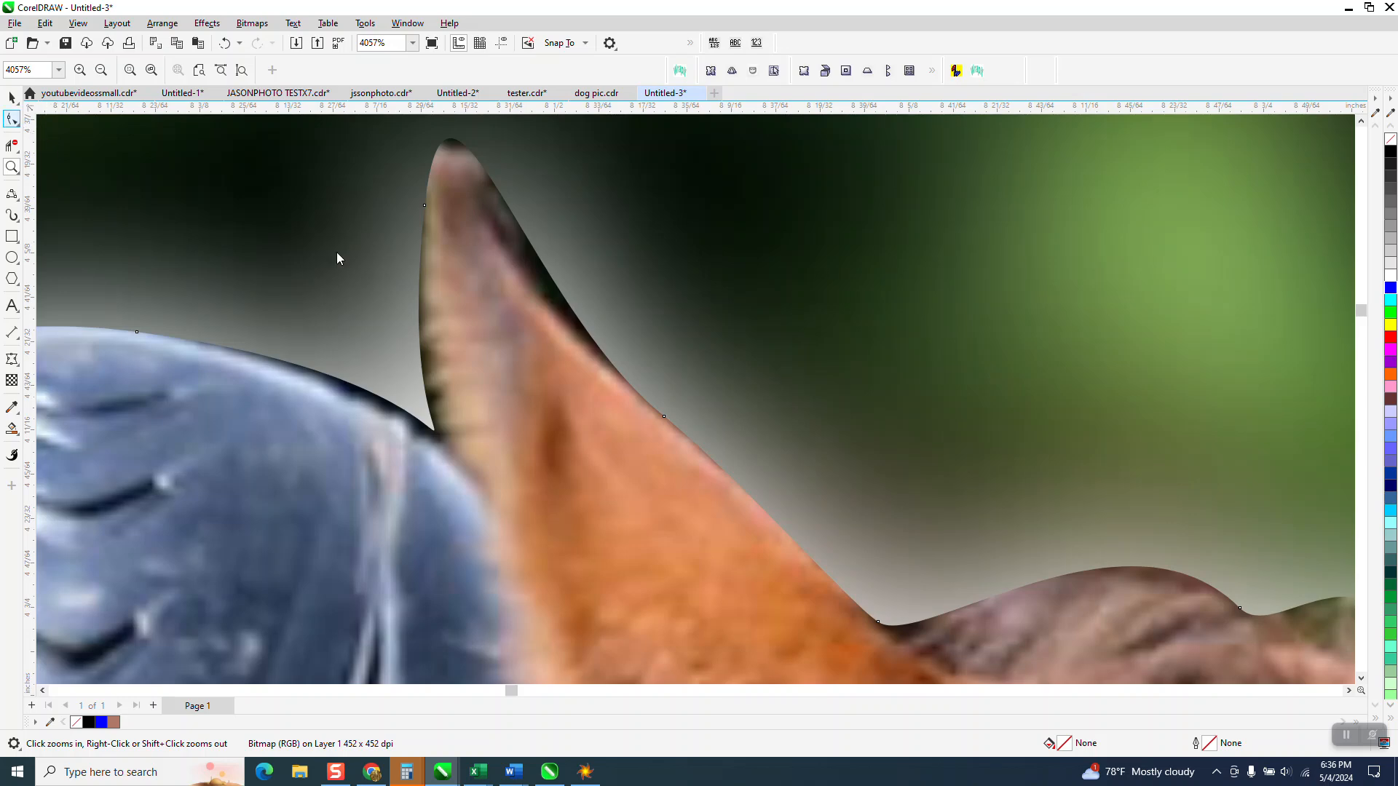
{"action": "double_click", "coordinate": [547, 270]}
{"action": "left_click_drag", "start_coordinate": [544, 271], "coordinate": [523, 270]}
{"action": "scroll", "coordinate": [409, 262], "scroll_direction": "down", "scroll_amount": 3}
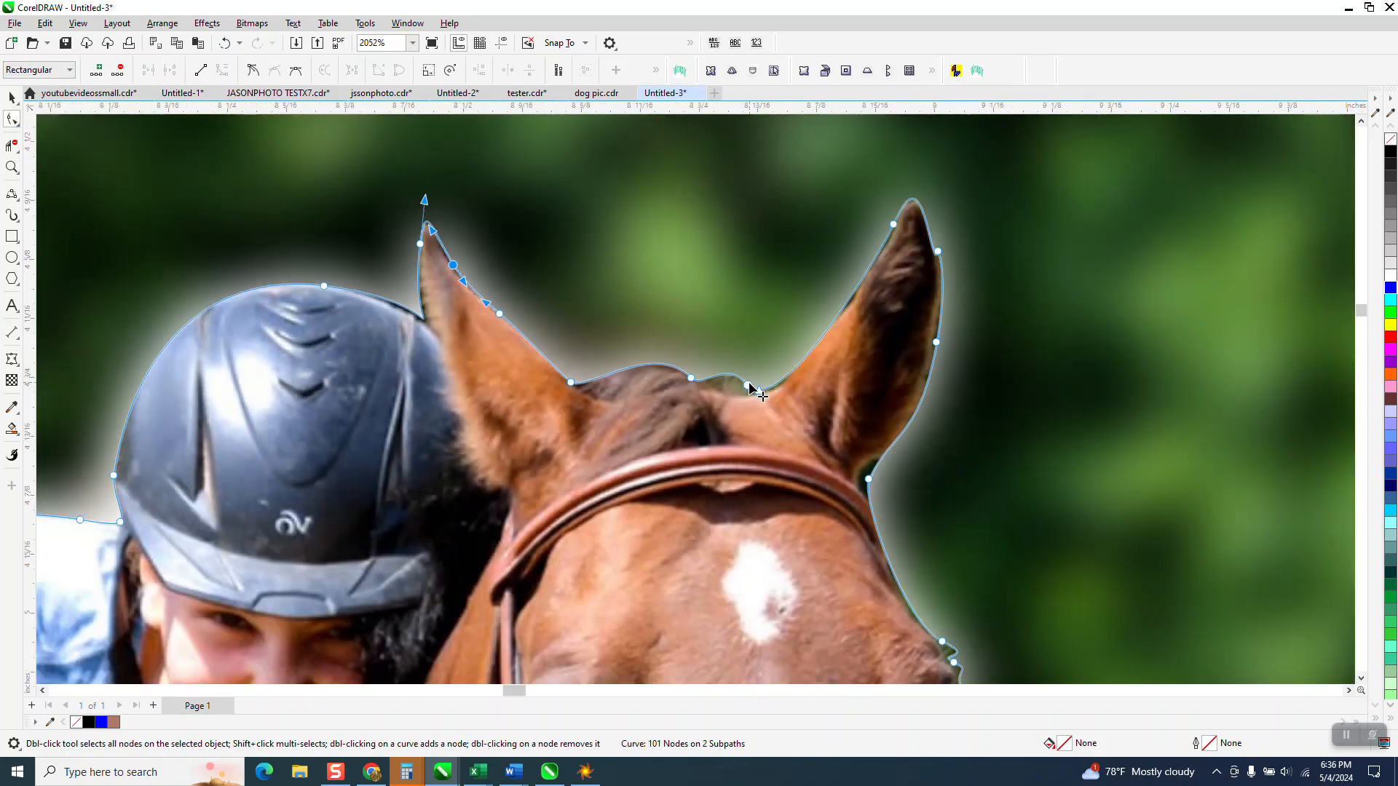
- Lower the outline node between the horse's ears onto the top of its head beside the forelock
{"action": "left_click_drag", "start_coordinate": [748, 385], "coordinate": [745, 394]}
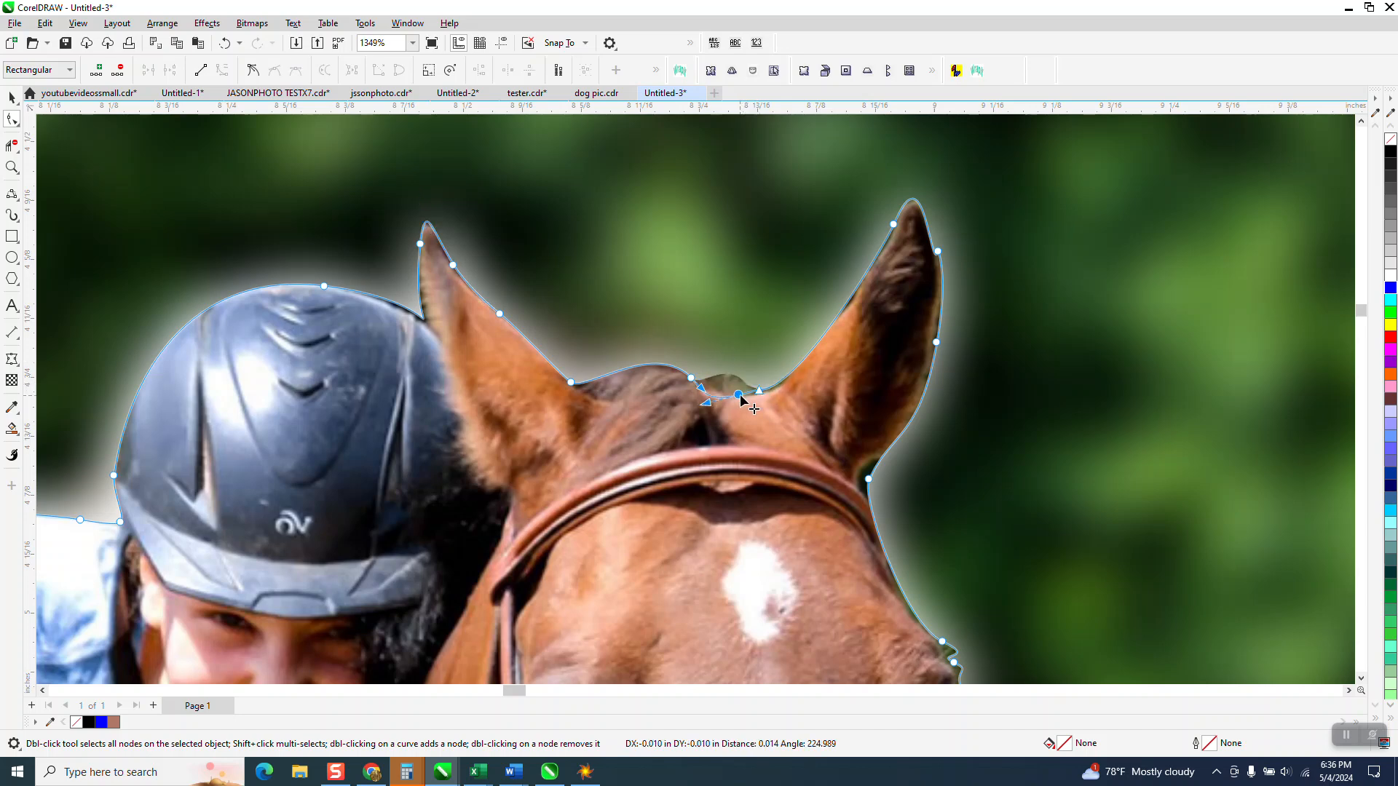
{"action": "scroll", "coordinate": [917, 255], "scroll_direction": "down", "scroll_amount": 2}
{"action": "scroll", "coordinate": [916, 255], "scroll_direction": "down", "scroll_amount": 4}
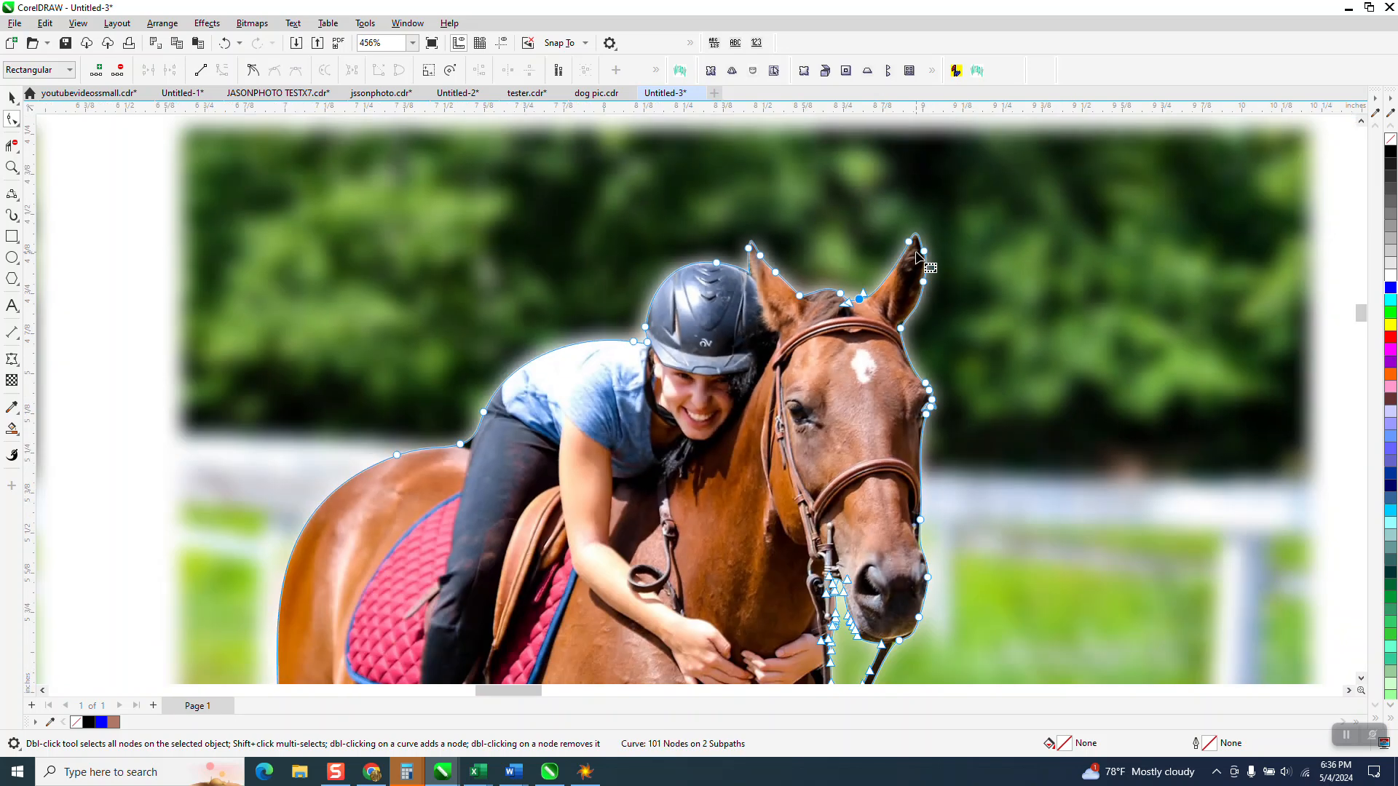
- Move the separate horse-and-rider cut-out 4 inches up onto the fully blurred photo
{"action": "key", "text": "space"}
{"action": "scroll", "coordinate": [939, 374], "scroll_direction": "down", "scroll_amount": 4}
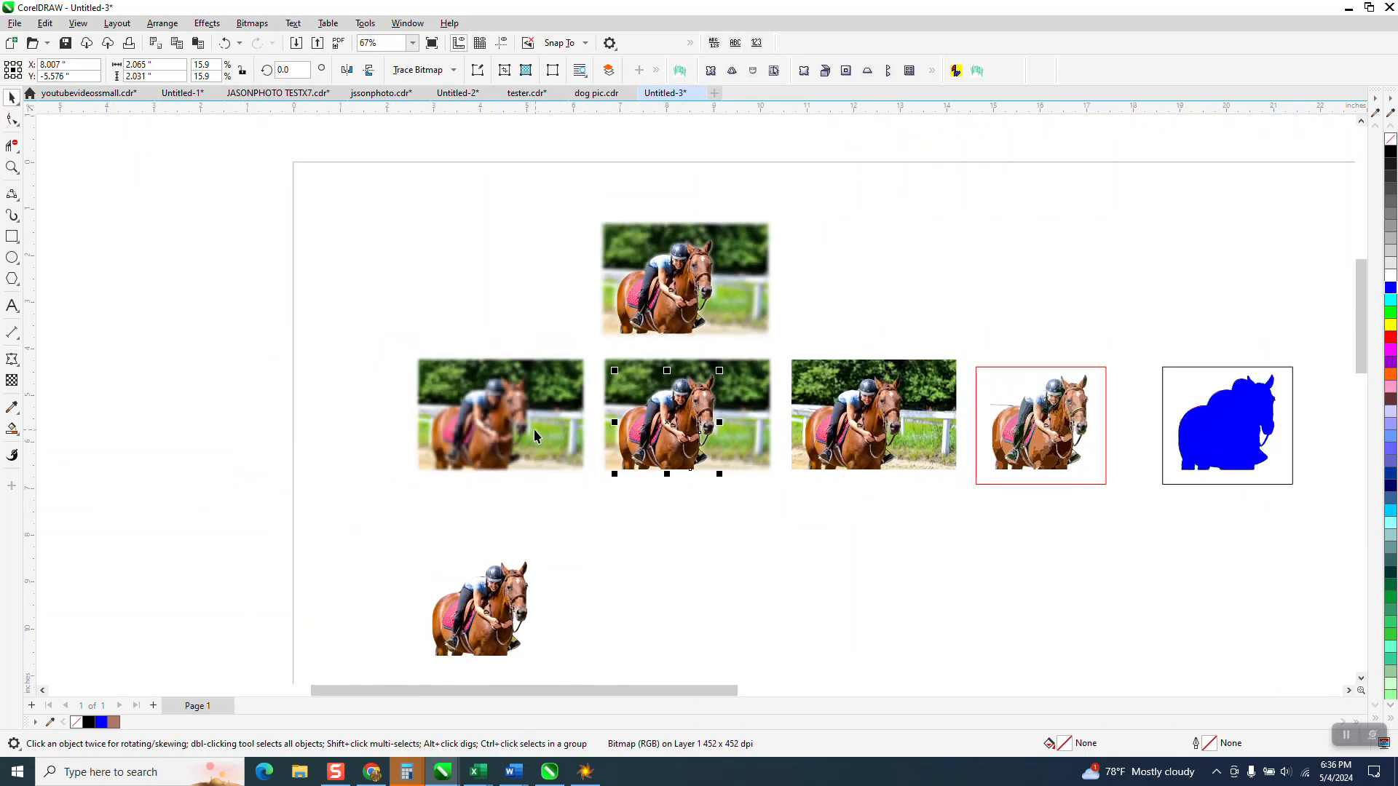
{"action": "left_click", "coordinate": [527, 598]}
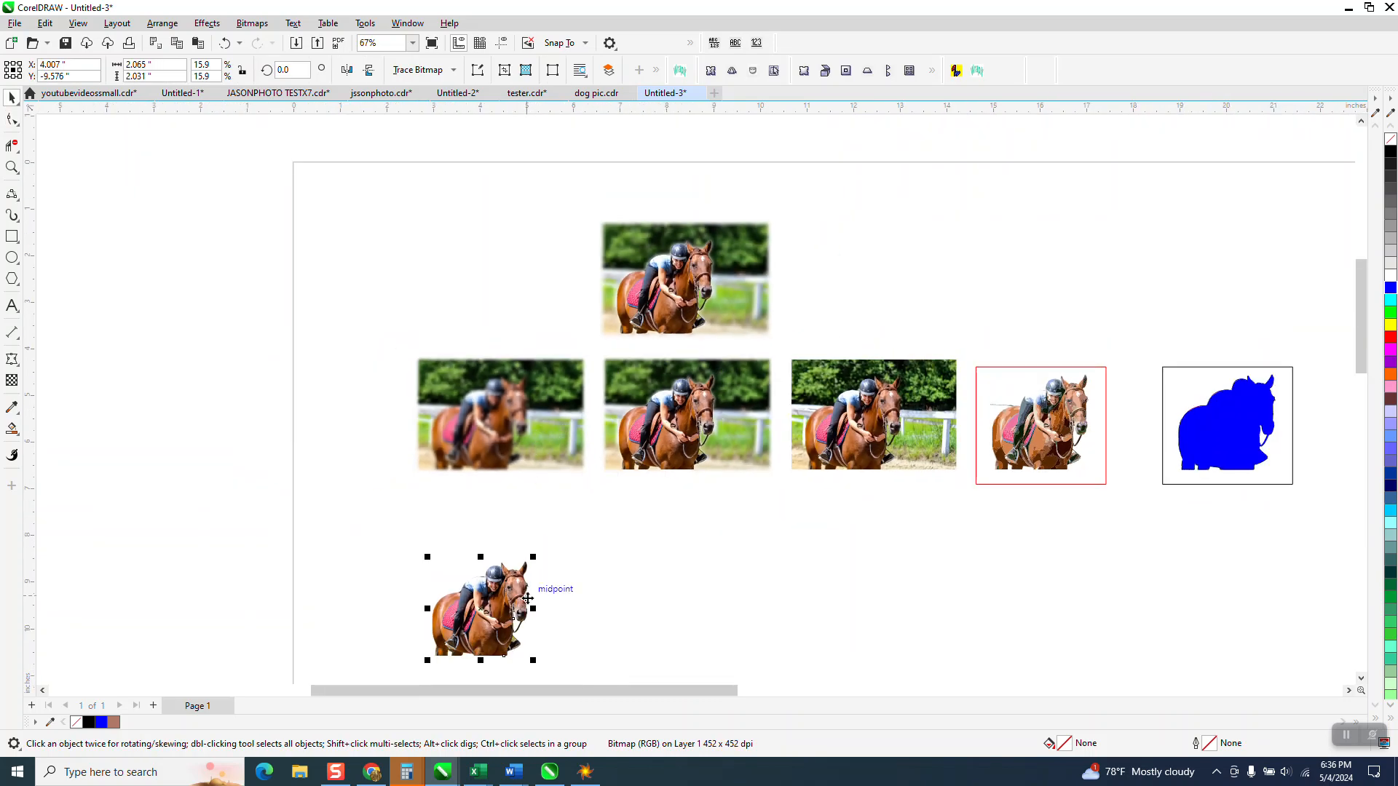
{"action": "key", "text": "Up"}
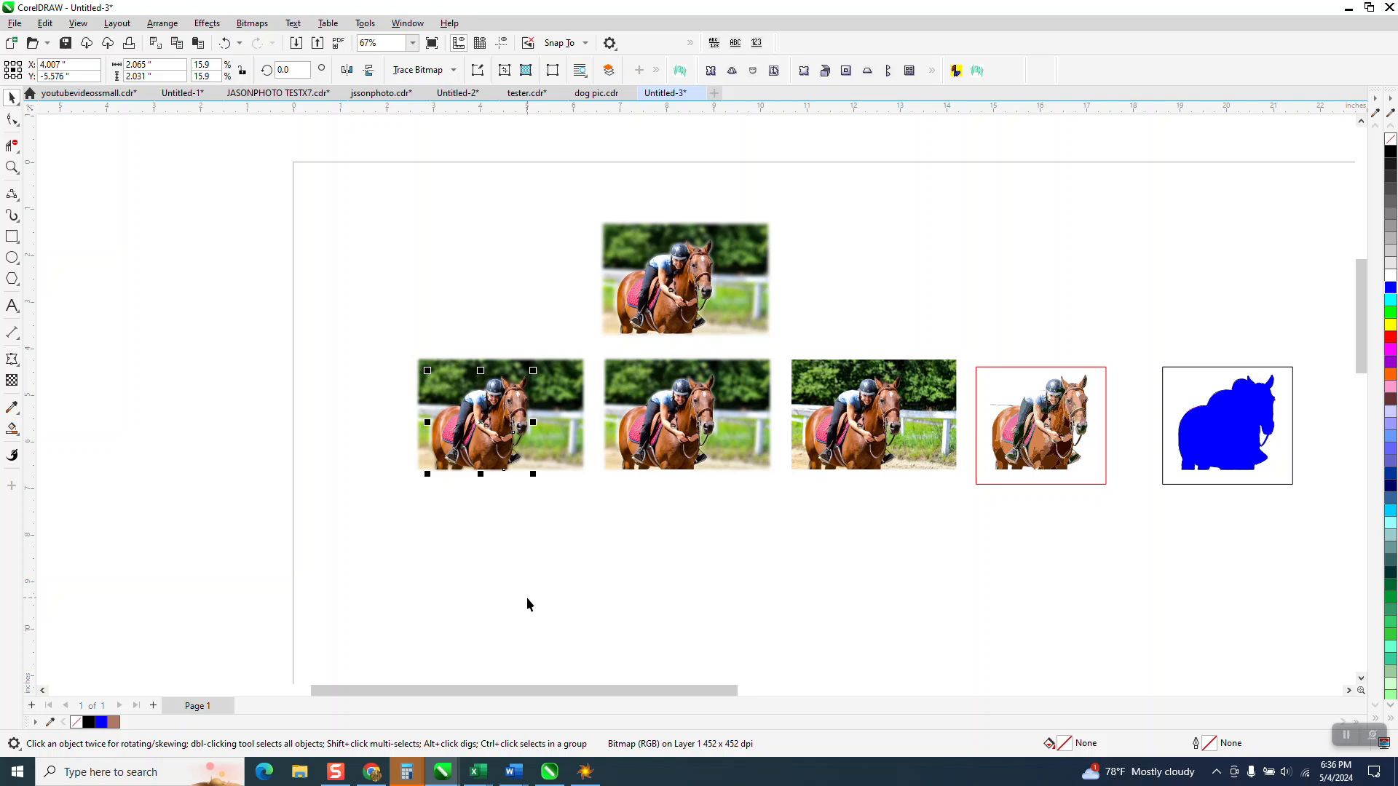
- Compare the edges around the helmet, ears and horse's head in the fully blurred composite with those in the composite with the silhouette hole
{"action": "left_click", "coordinate": [11, 167]}
{"action": "left_click_drag", "start_coordinate": [467, 373], "coordinate": [604, 442]}
{"action": "scroll", "coordinate": [359, 358], "scroll_direction": "down", "scroll_amount": 1}
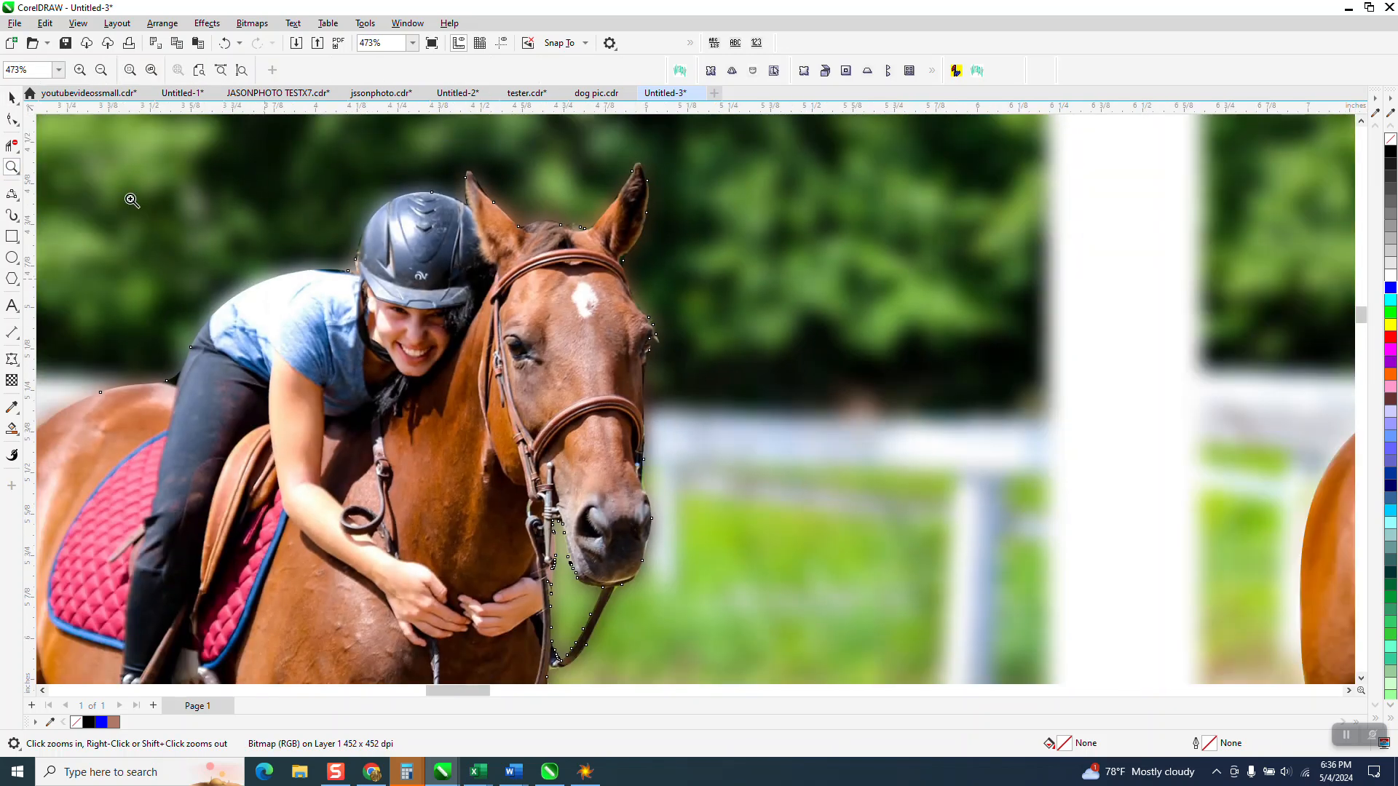
{"action": "left_click", "coordinate": [13, 99]}
{"action": "scroll", "coordinate": [294, 305], "scroll_direction": "down", "scroll_amount": 2}
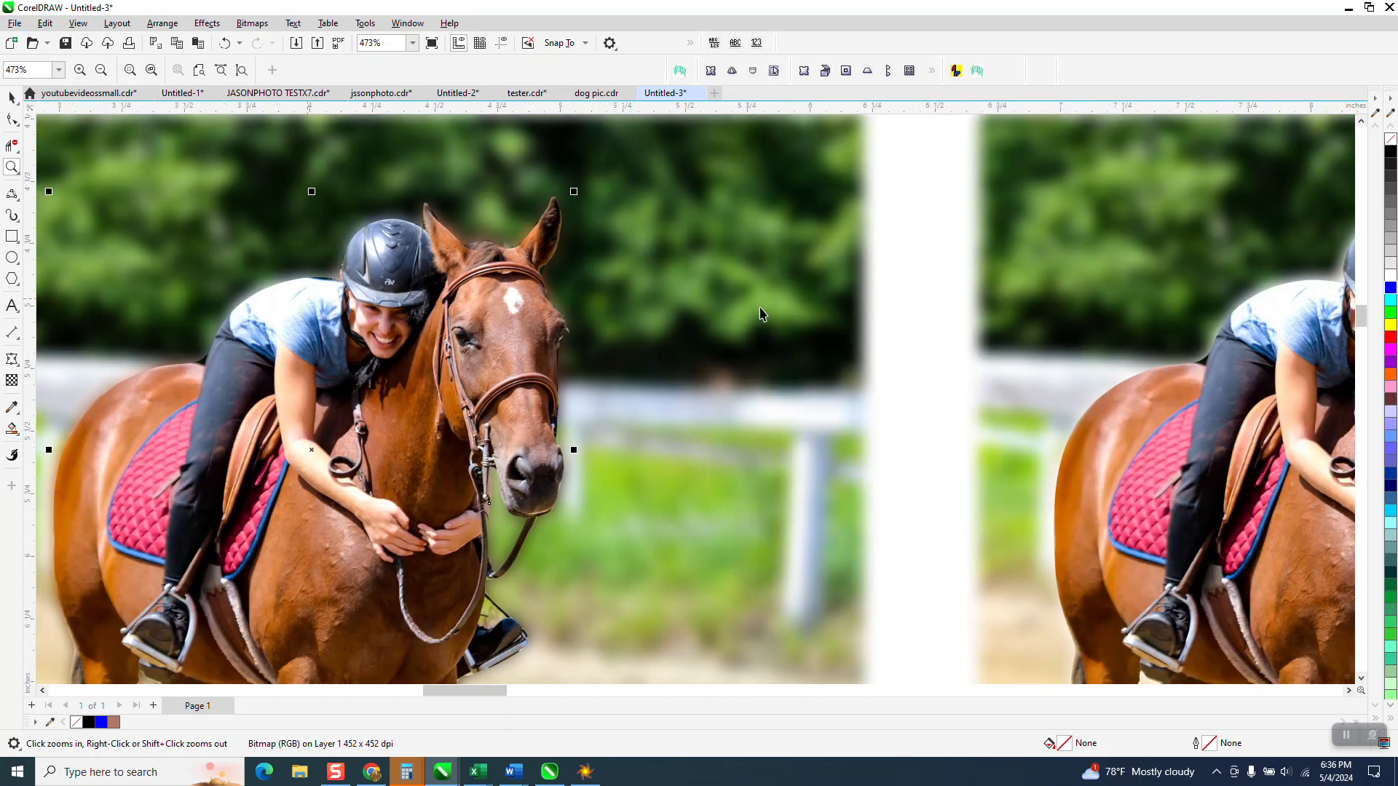
{"action": "scroll", "coordinate": [728, 387], "scroll_direction": "down", "scroll_amount": 1}
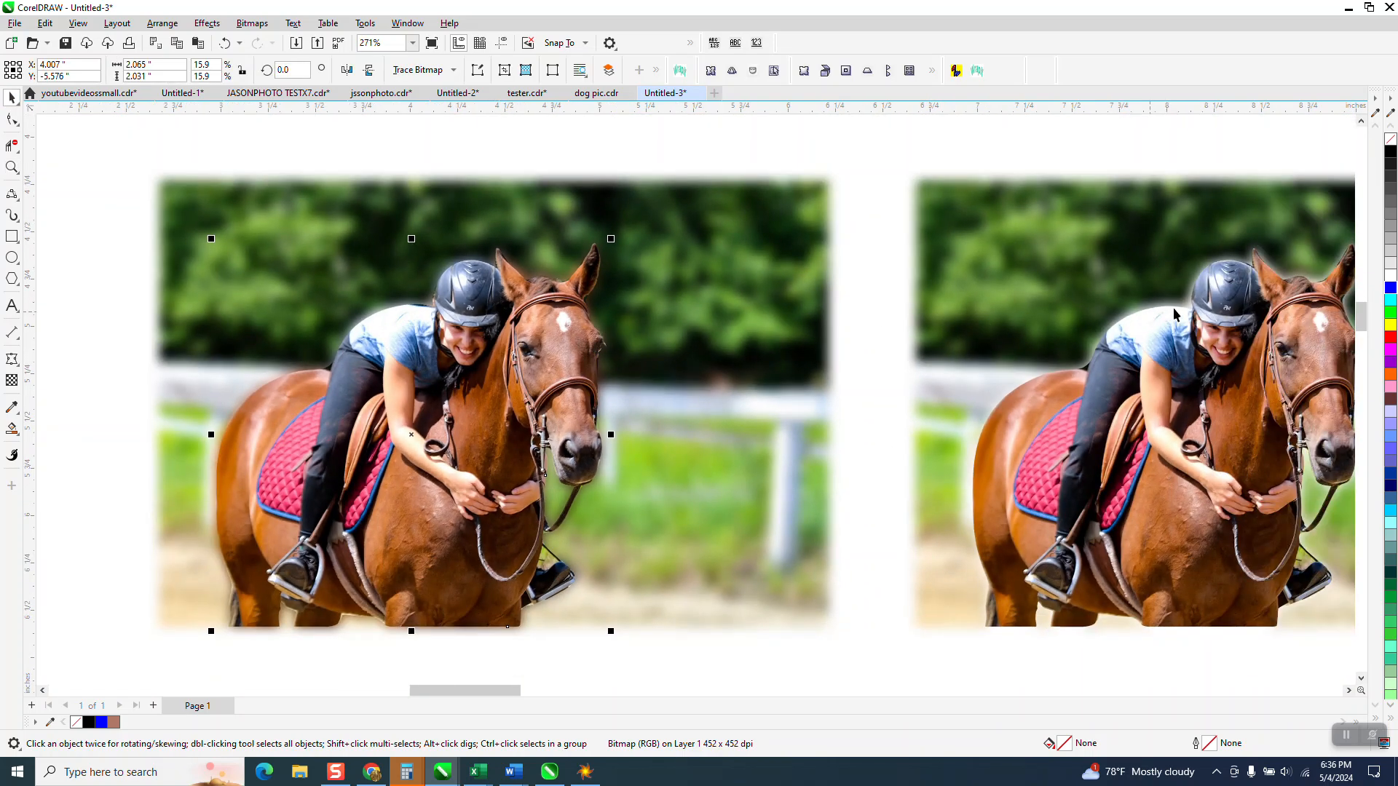
{"action": "left_click", "coordinate": [13, 168]}
{"action": "left_click_drag", "start_coordinate": [437, 235], "coordinate": [510, 286]}
{"action": "scroll", "coordinate": [473, 271], "scroll_direction": "down", "scroll_amount": 2}
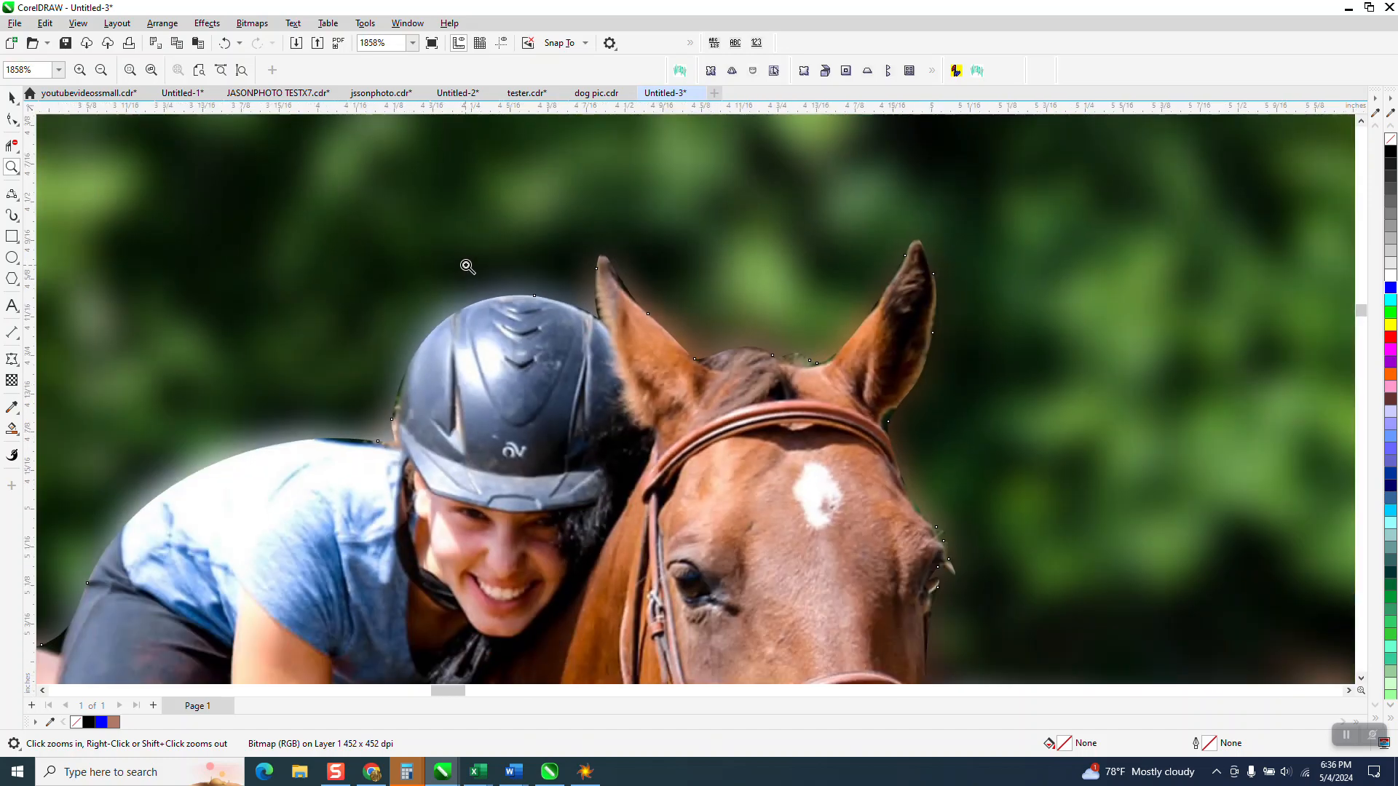
{"action": "scroll", "coordinate": [467, 268], "scroll_direction": "down", "scroll_amount": 2}
{"action": "left_click_drag", "start_coordinate": [1109, 278], "coordinate": [1197, 326]}
{"action": "scroll", "coordinate": [724, 373], "scroll_direction": "down", "scroll_amount": 2}
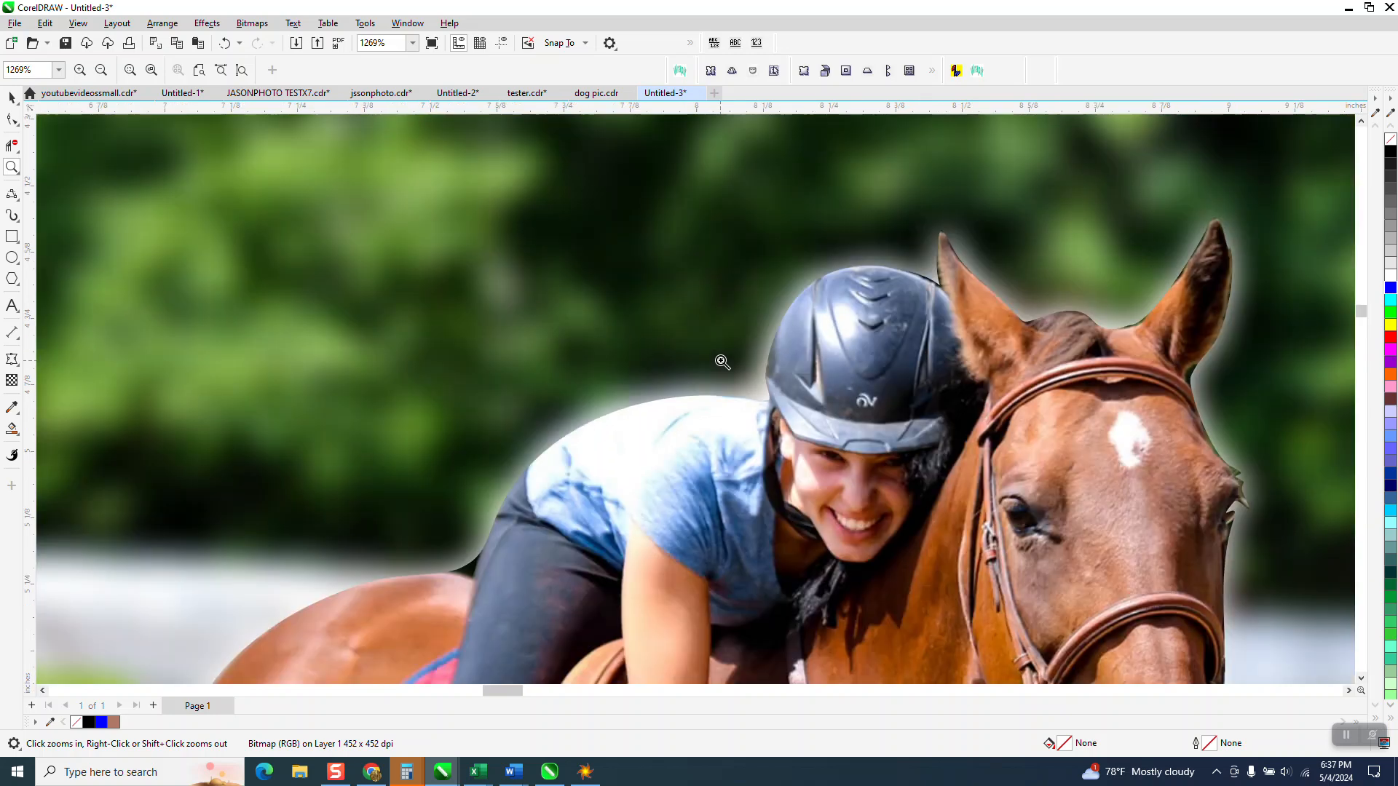
{"action": "scroll", "coordinate": [723, 362], "scroll_direction": "down", "scroll_amount": 2}
{"action": "scroll", "coordinate": [928, 321], "scroll_direction": "down", "scroll_amount": 1}
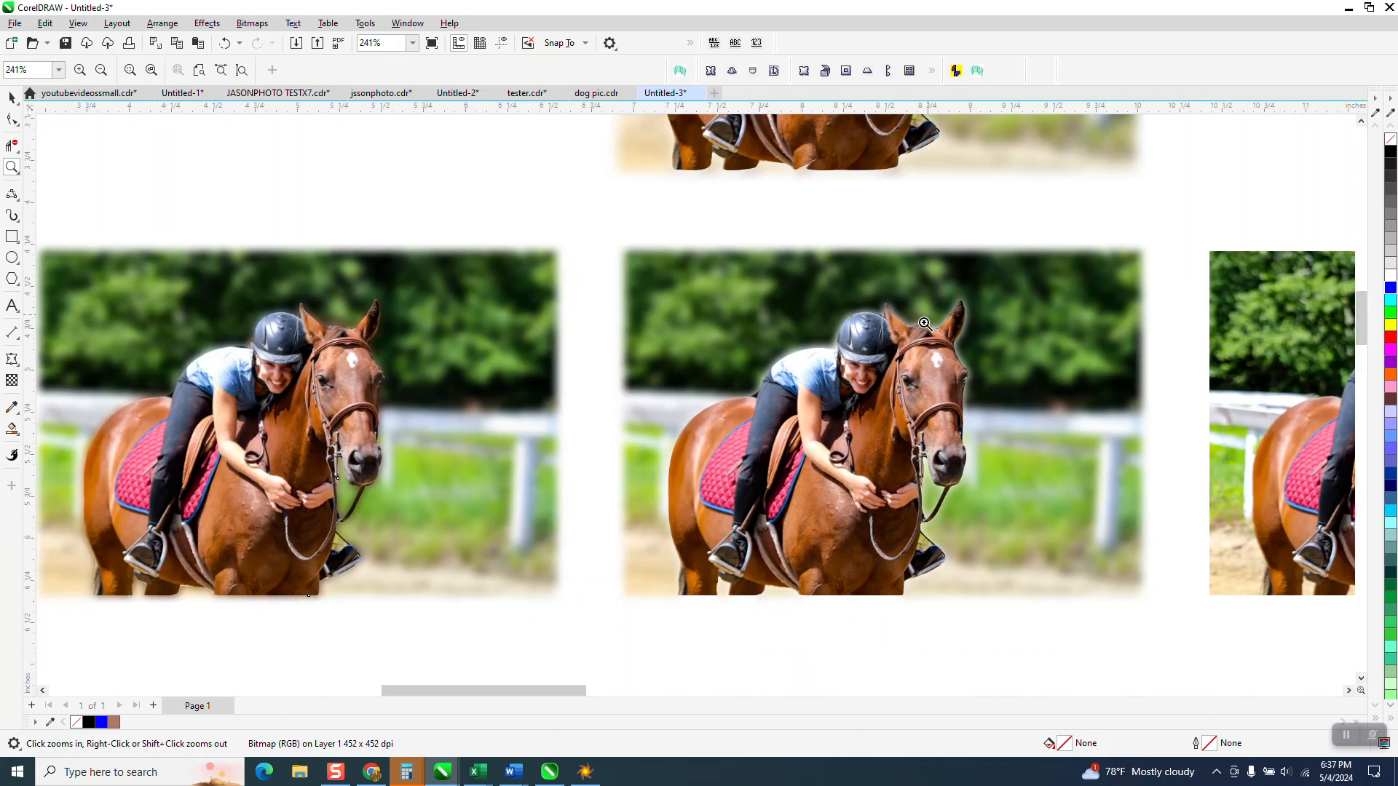
{"action": "scroll", "coordinate": [928, 321], "scroll_direction": "down", "scroll_amount": 1}
{"action": "scroll", "coordinate": [520, 332], "scroll_direction": "up", "scroll_amount": 5}
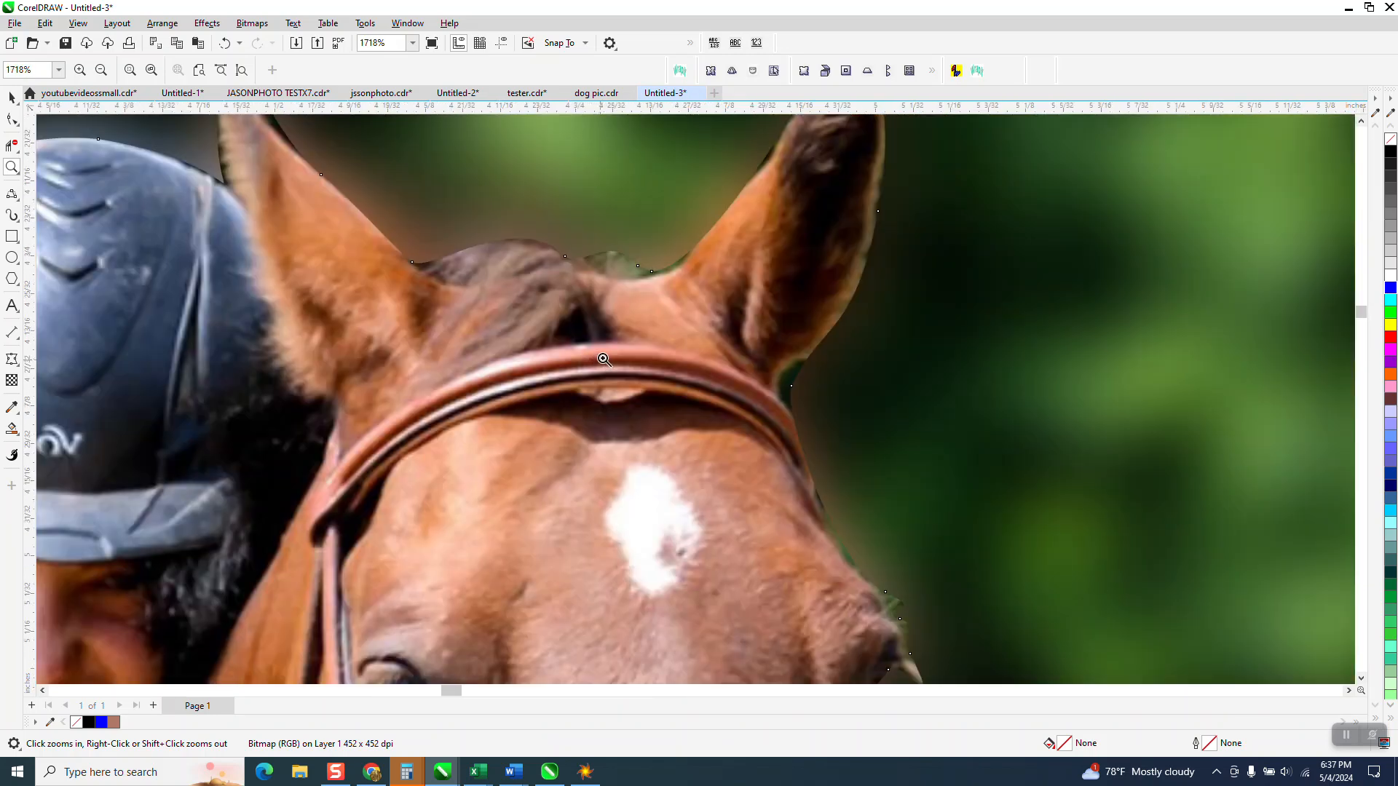
{"action": "scroll", "coordinate": [629, 275], "scroll_direction": "down", "scroll_amount": 4}
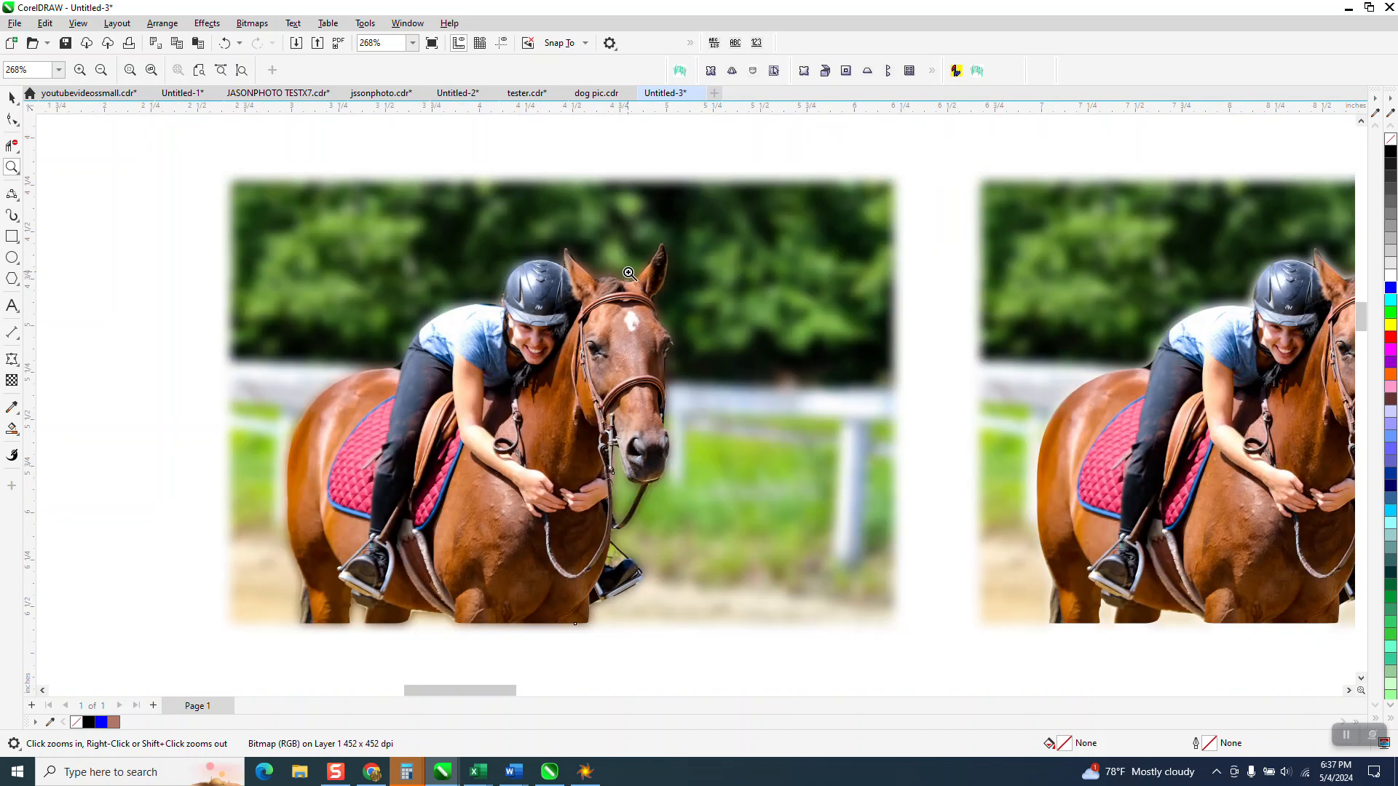
- Apply another Gaussian Blur, with a radius larger than 12.9 pixels, to the background photo behind the first cut-out
{"action": "left_click", "coordinate": [9, 97]}
{"action": "left_click", "coordinate": [82, 243]}
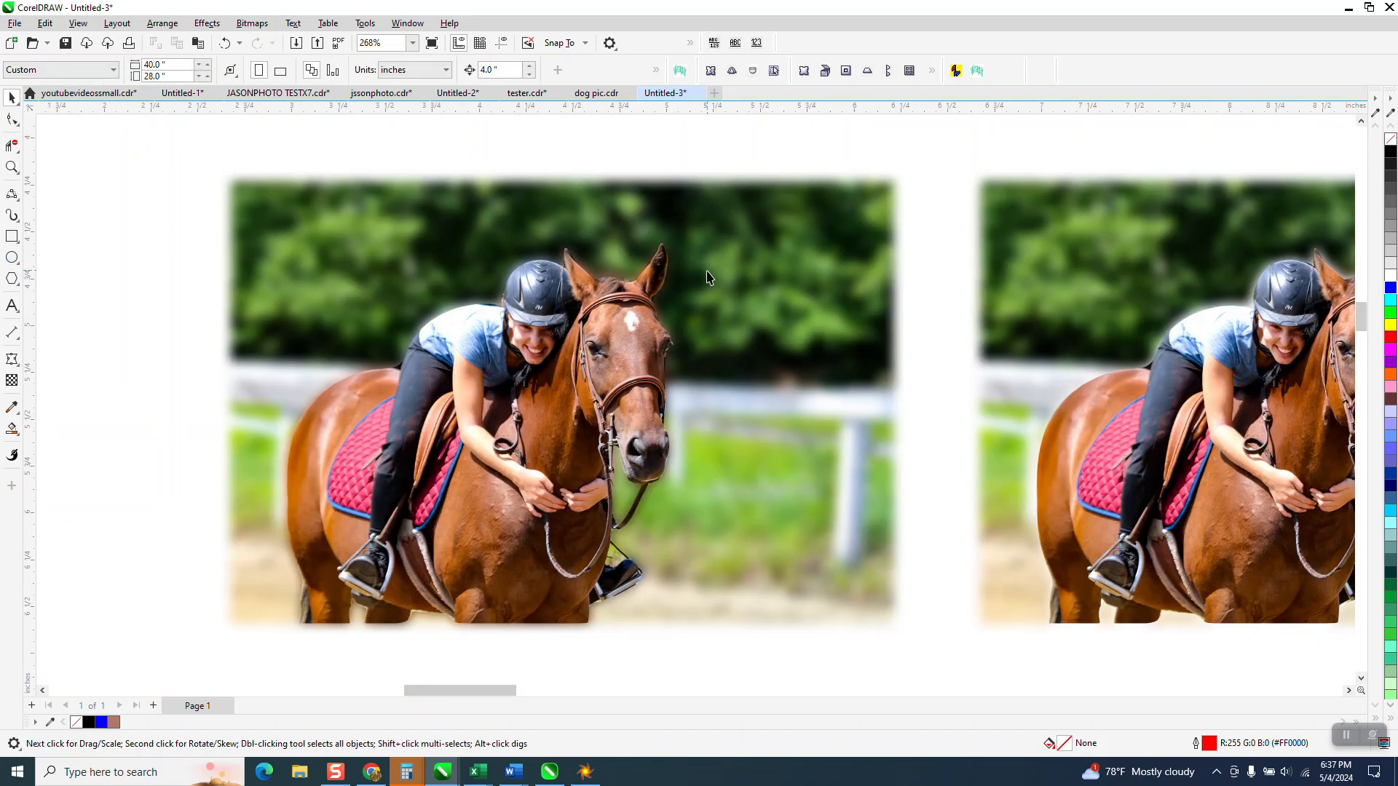
{"action": "left_click", "coordinate": [644, 234]}
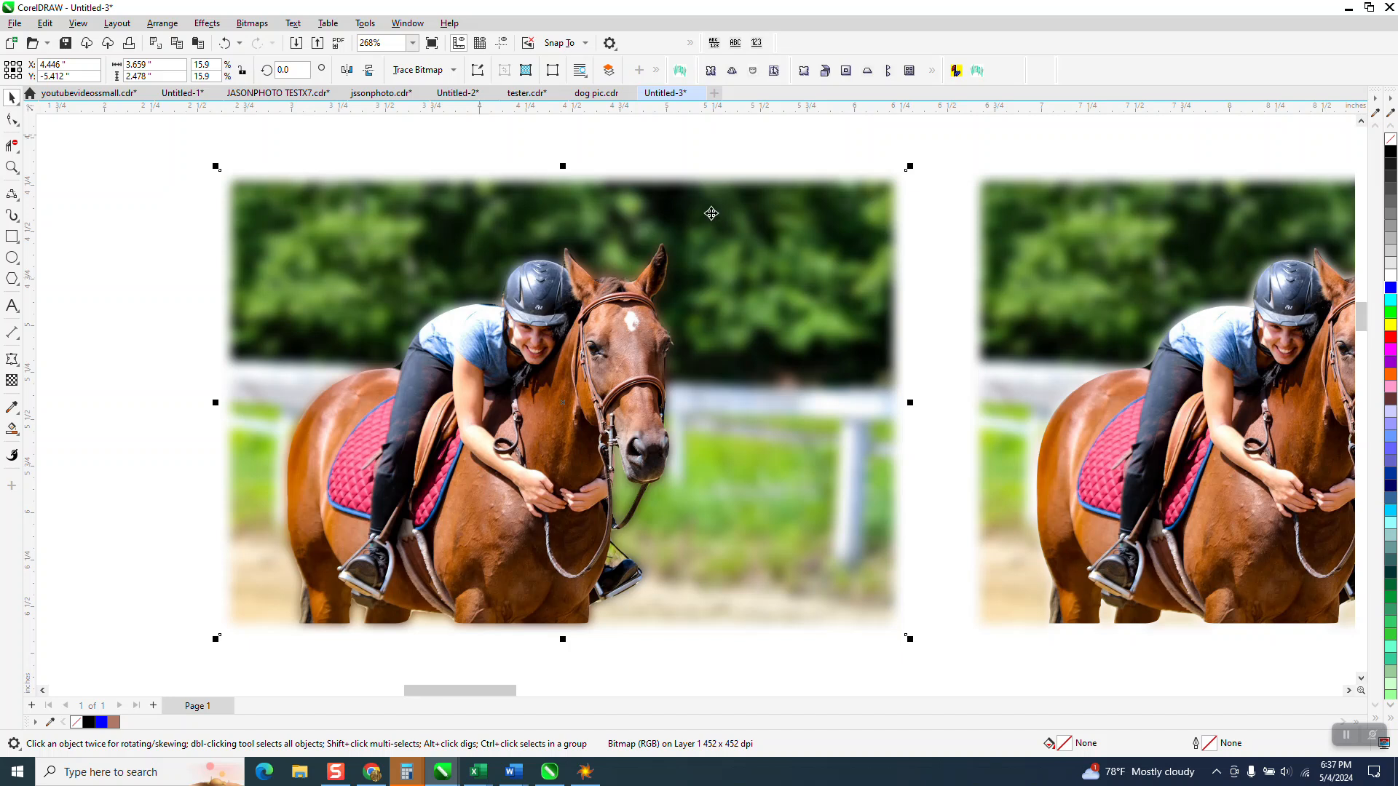
{"action": "left_click", "coordinate": [207, 26]}
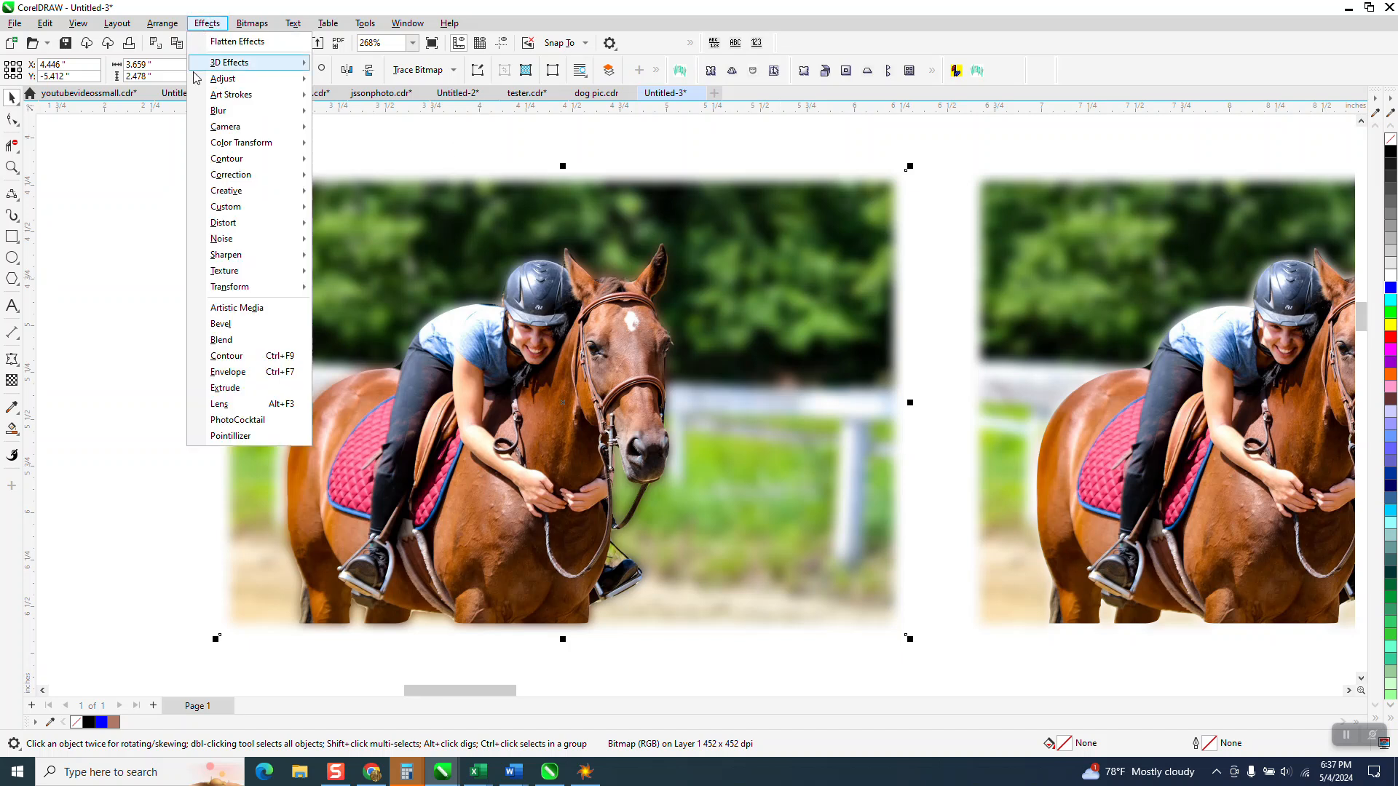
{"action": "mouse_move", "coordinate": [231, 113]}
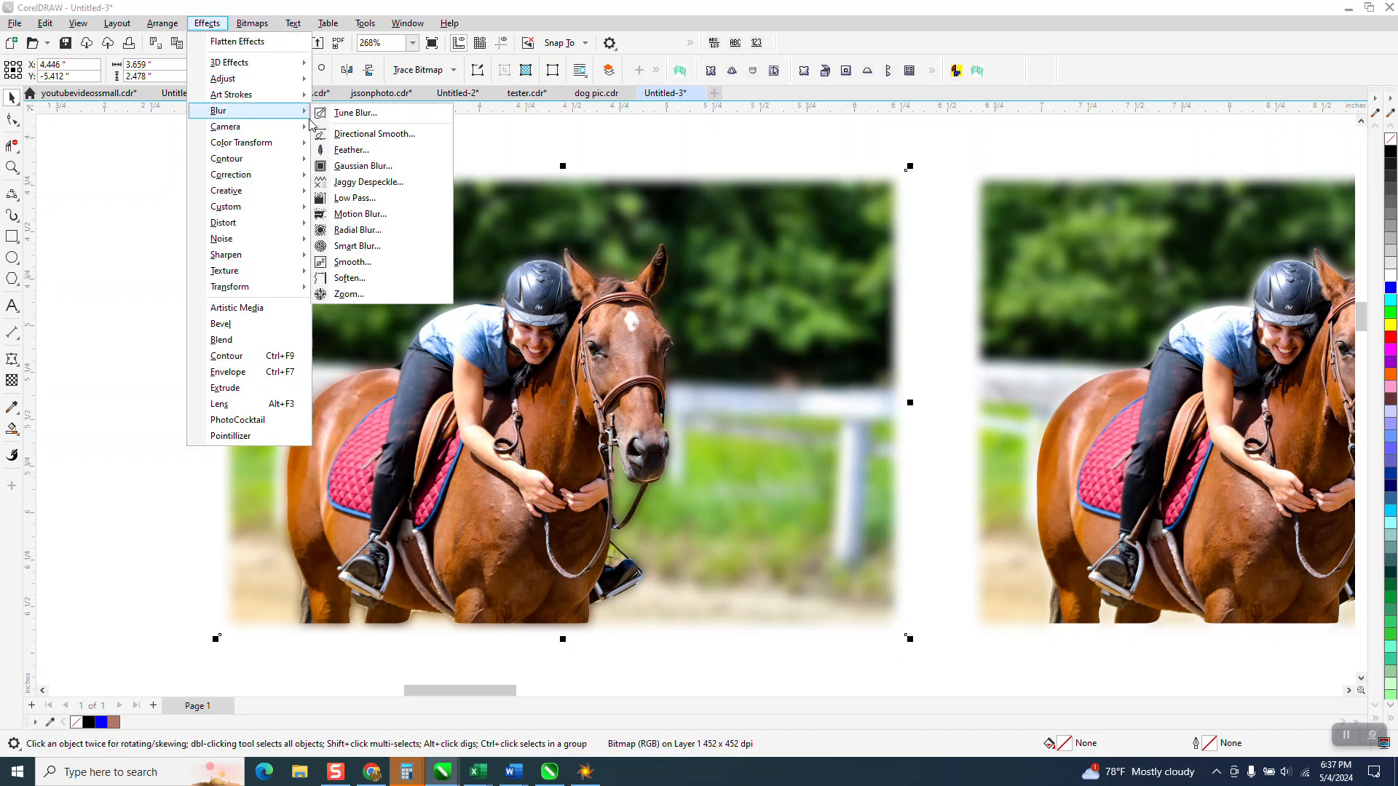
{"action": "left_click", "coordinate": [358, 170]}
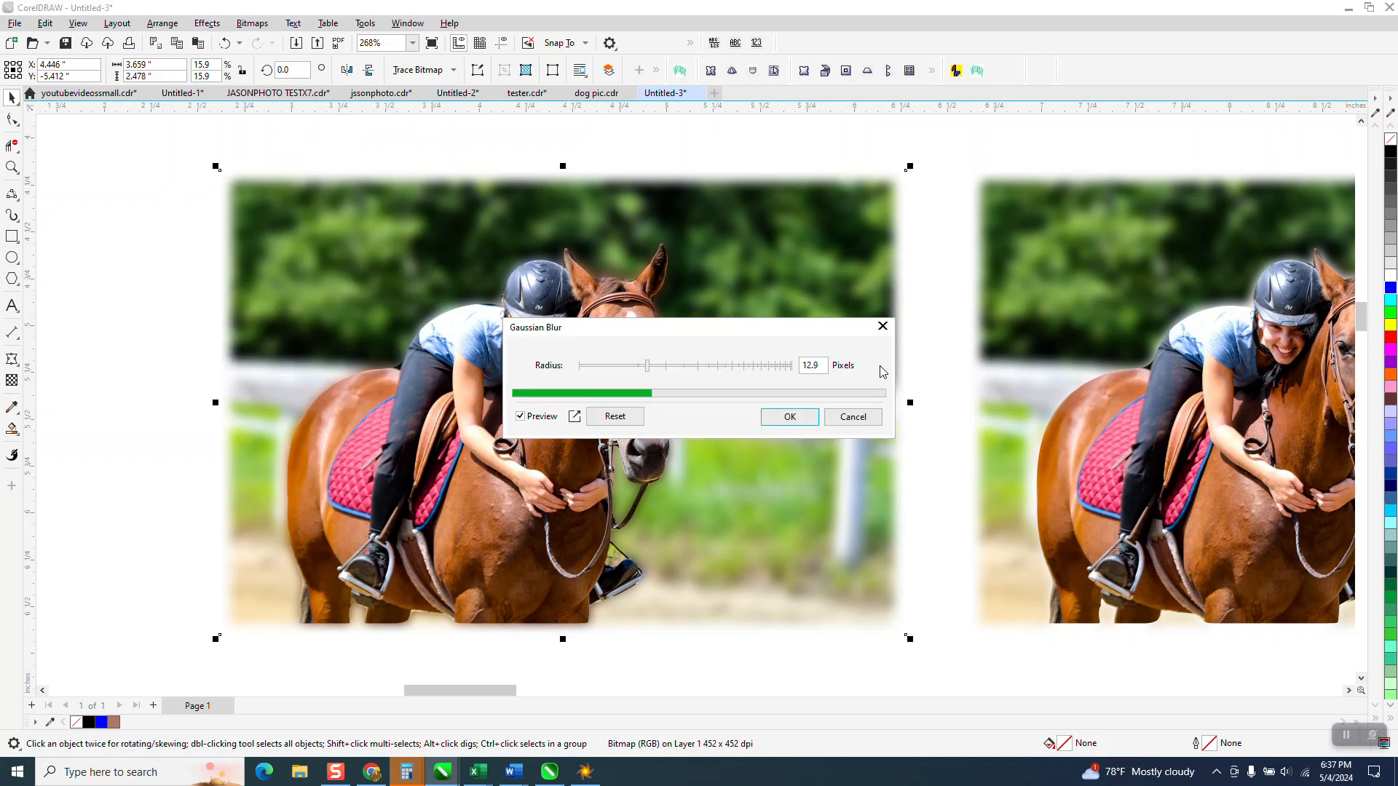
{"action": "left_click_drag", "start_coordinate": [648, 368], "coordinate": [673, 370]}
{"action": "left_click", "coordinate": [784, 417]}
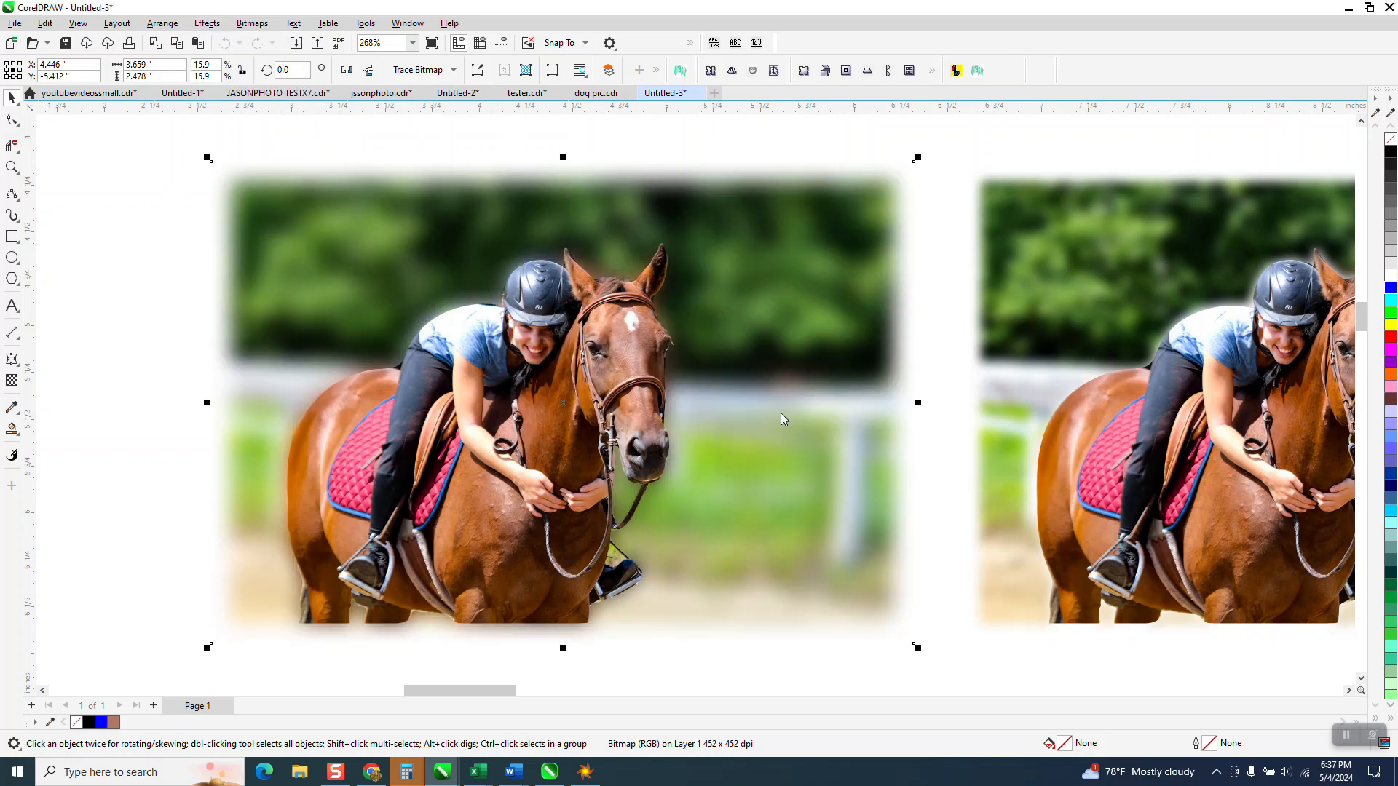
{"action": "left_click", "coordinate": [99, 137]}
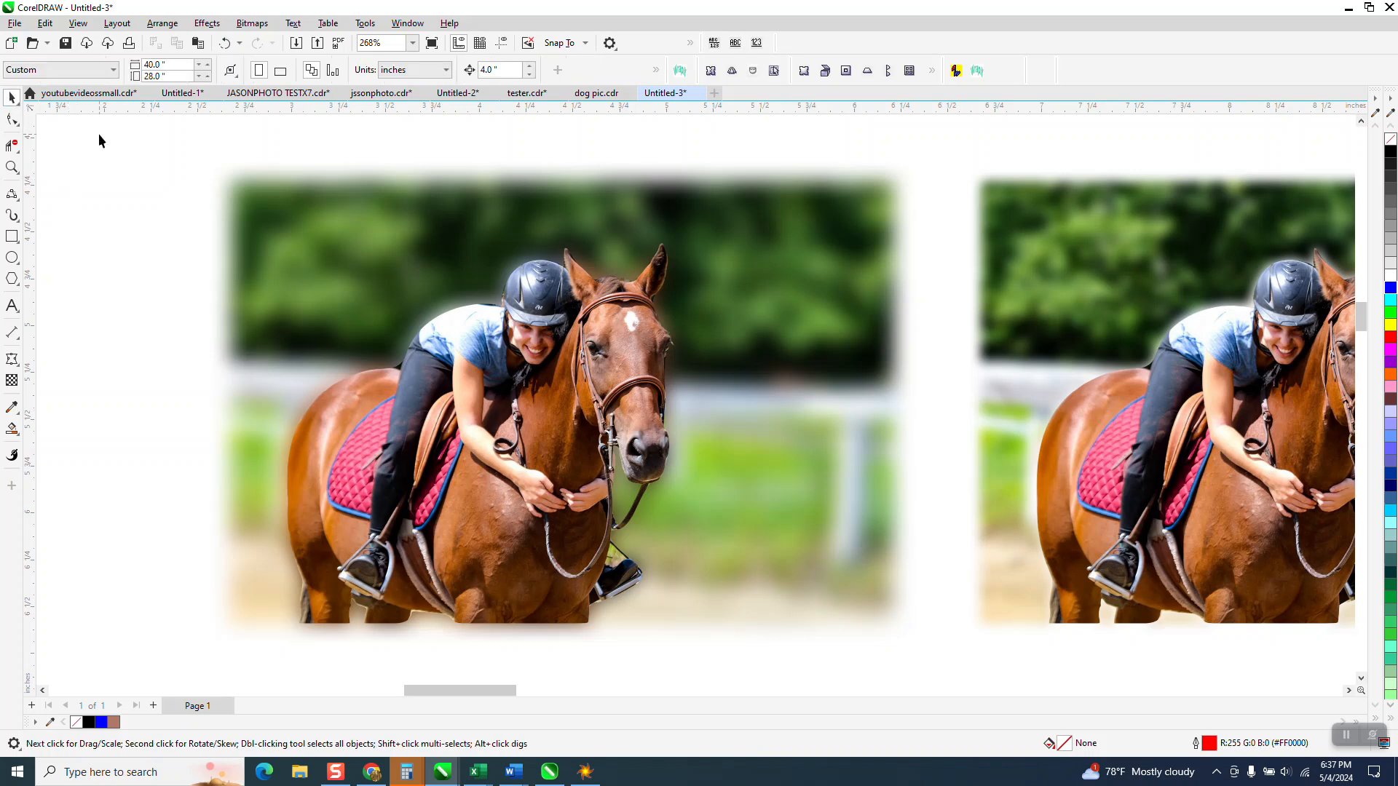
- Fit the first cut-out's outline to the horse's hind leg under the belly by moving the corner node and adjusting its curve handle
{"action": "scroll", "coordinate": [96, 168], "scroll_direction": "down", "scroll_amount": 1}
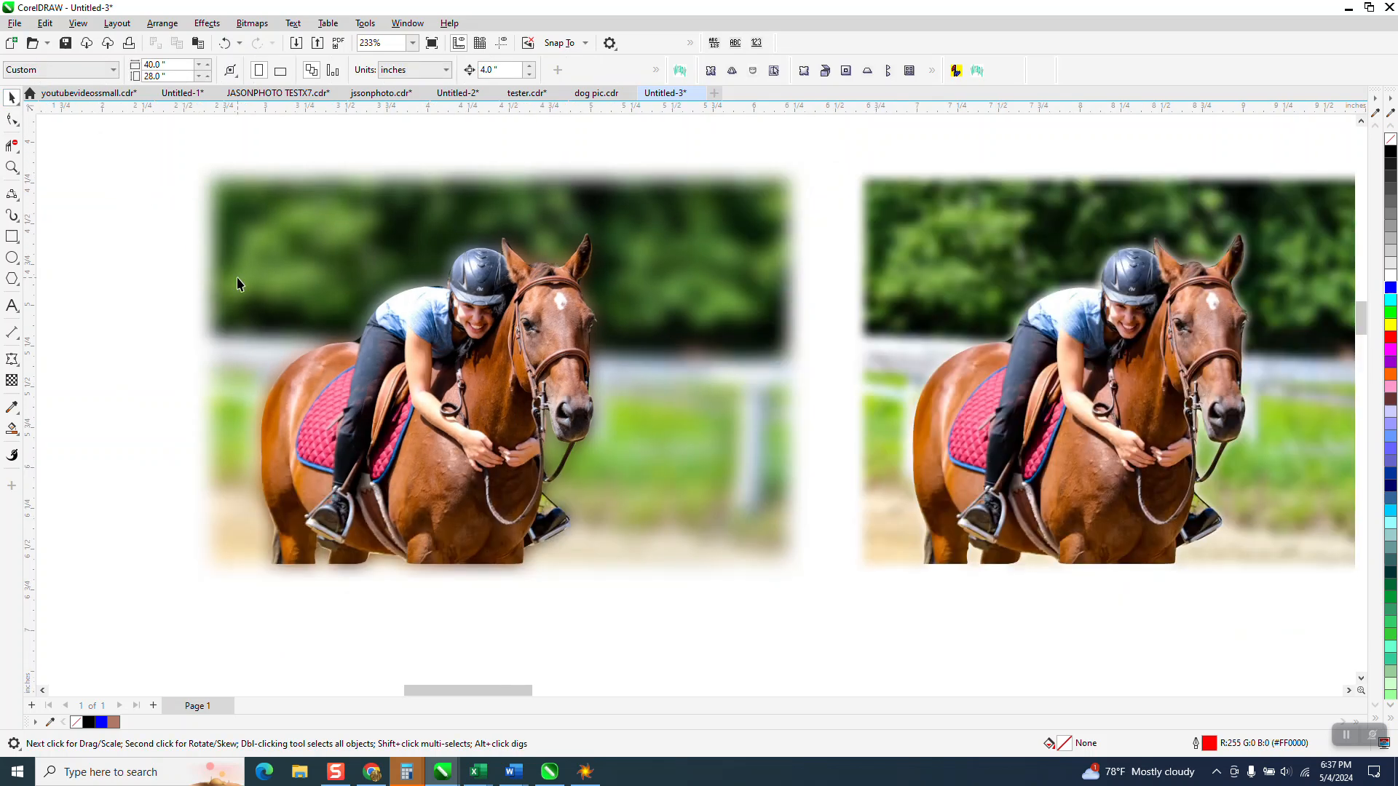
{"action": "scroll", "coordinate": [452, 540], "scroll_direction": "down", "scroll_amount": 2}
{"action": "left_click", "coordinate": [12, 168]}
{"action": "left_click_drag", "start_coordinate": [247, 257], "coordinate": [746, 579]}
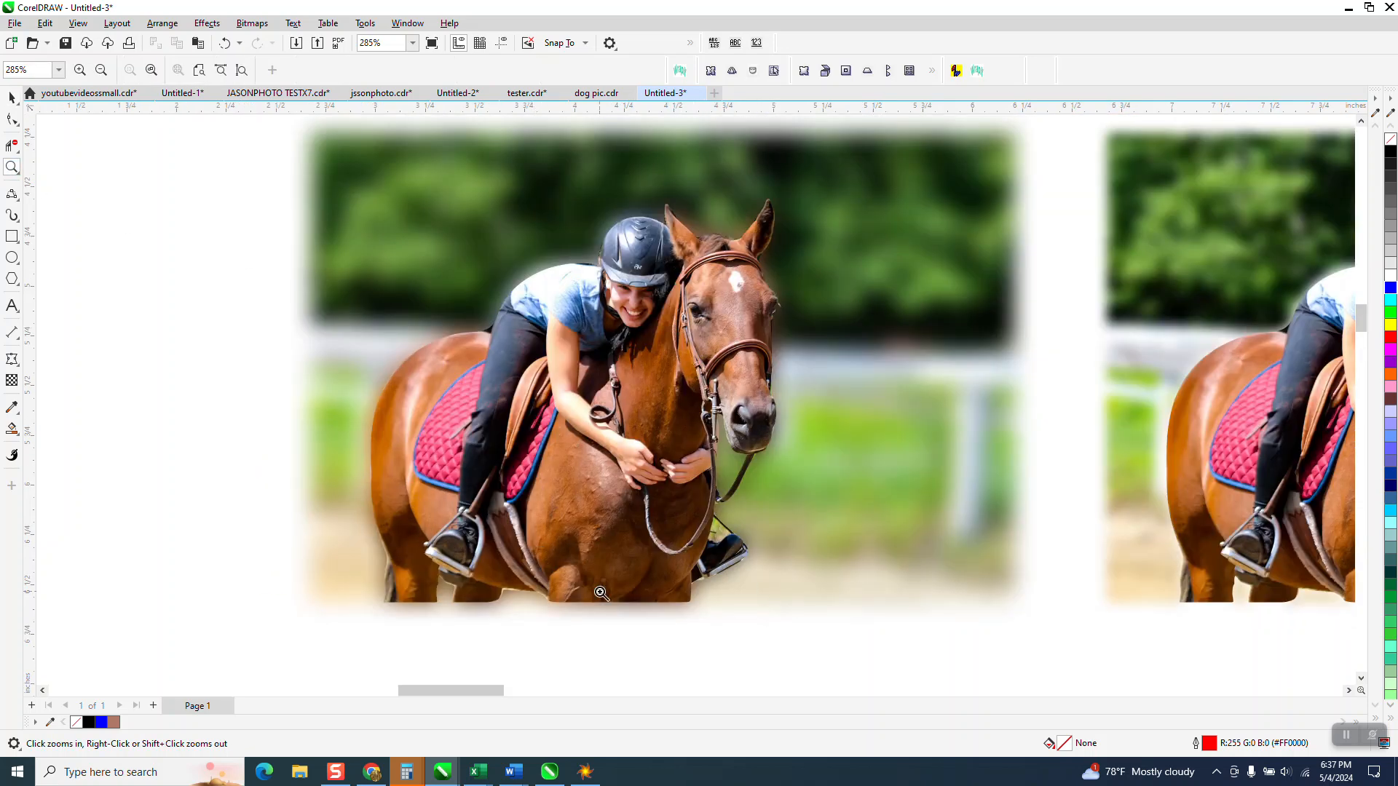
{"action": "left_click_drag", "start_coordinate": [502, 580], "coordinate": [579, 624]}
{"action": "left_click", "coordinate": [11, 118]}
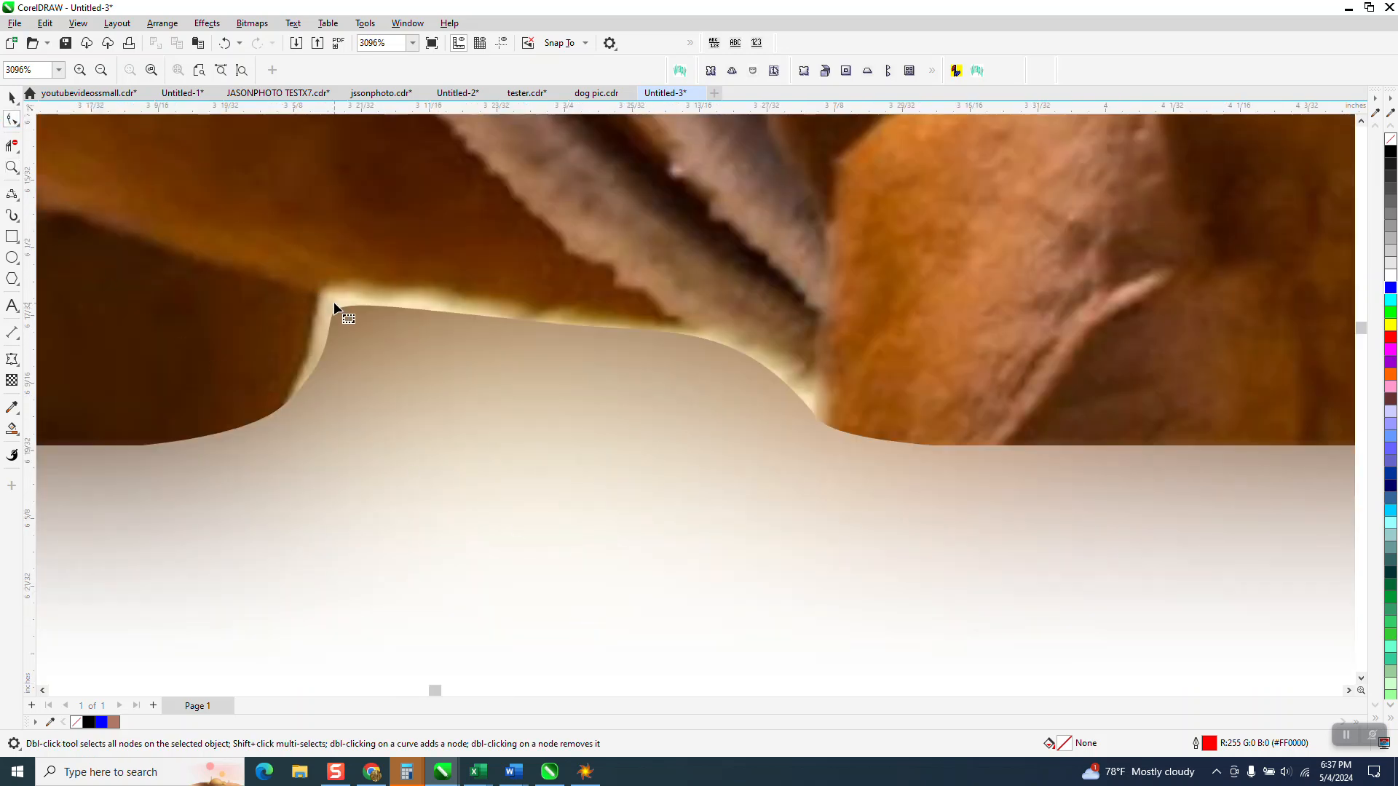
{"action": "left_click", "coordinate": [343, 306]}
{"action": "double_click", "coordinate": [342, 307]}
{"action": "left_click_drag", "start_coordinate": [342, 307], "coordinate": [324, 294]}
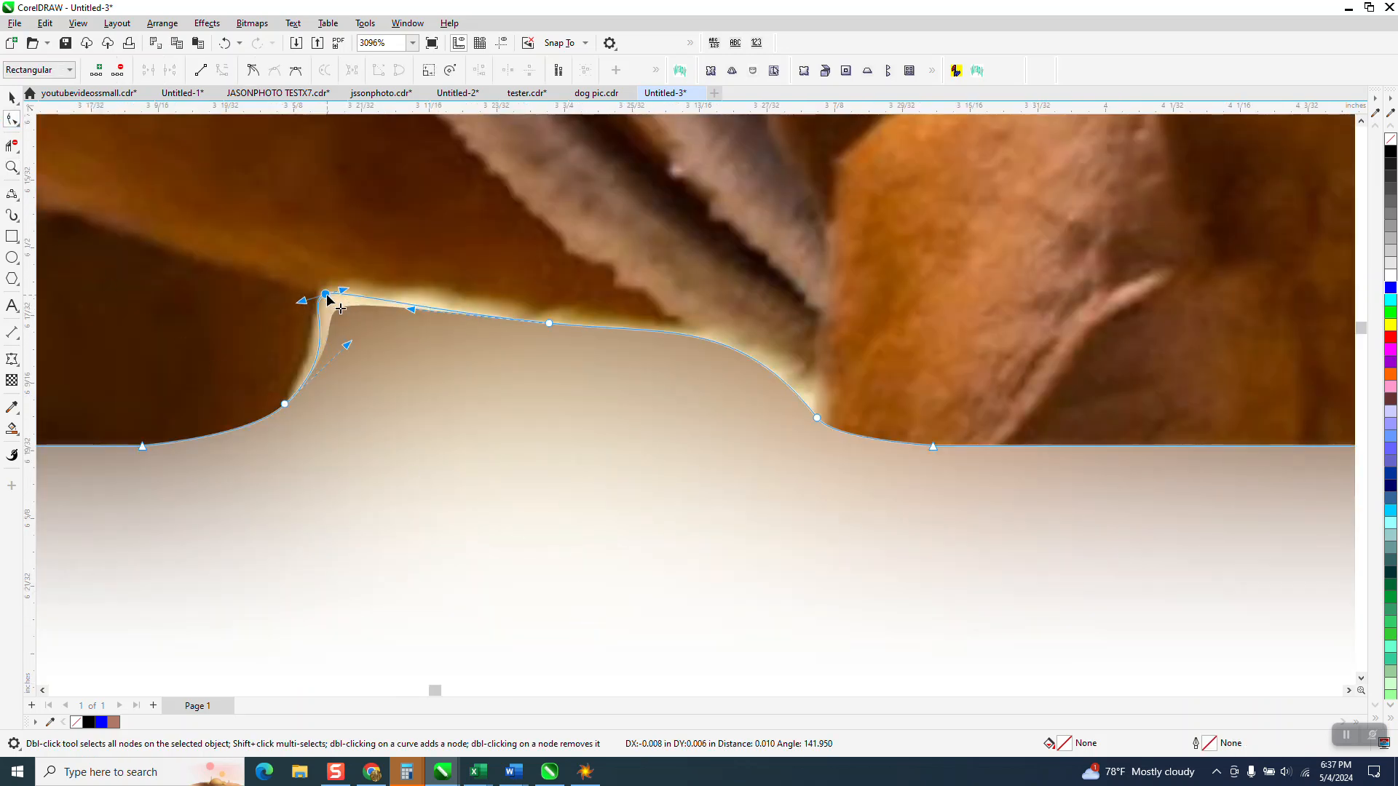
{"action": "left_click_drag", "start_coordinate": [345, 346], "coordinate": [325, 350]}
- Add a node to the first cut-out's outline under the horse's belly and move it and the neighbouring node up to the belly edge
{"action": "double_click", "coordinate": [474, 318]}
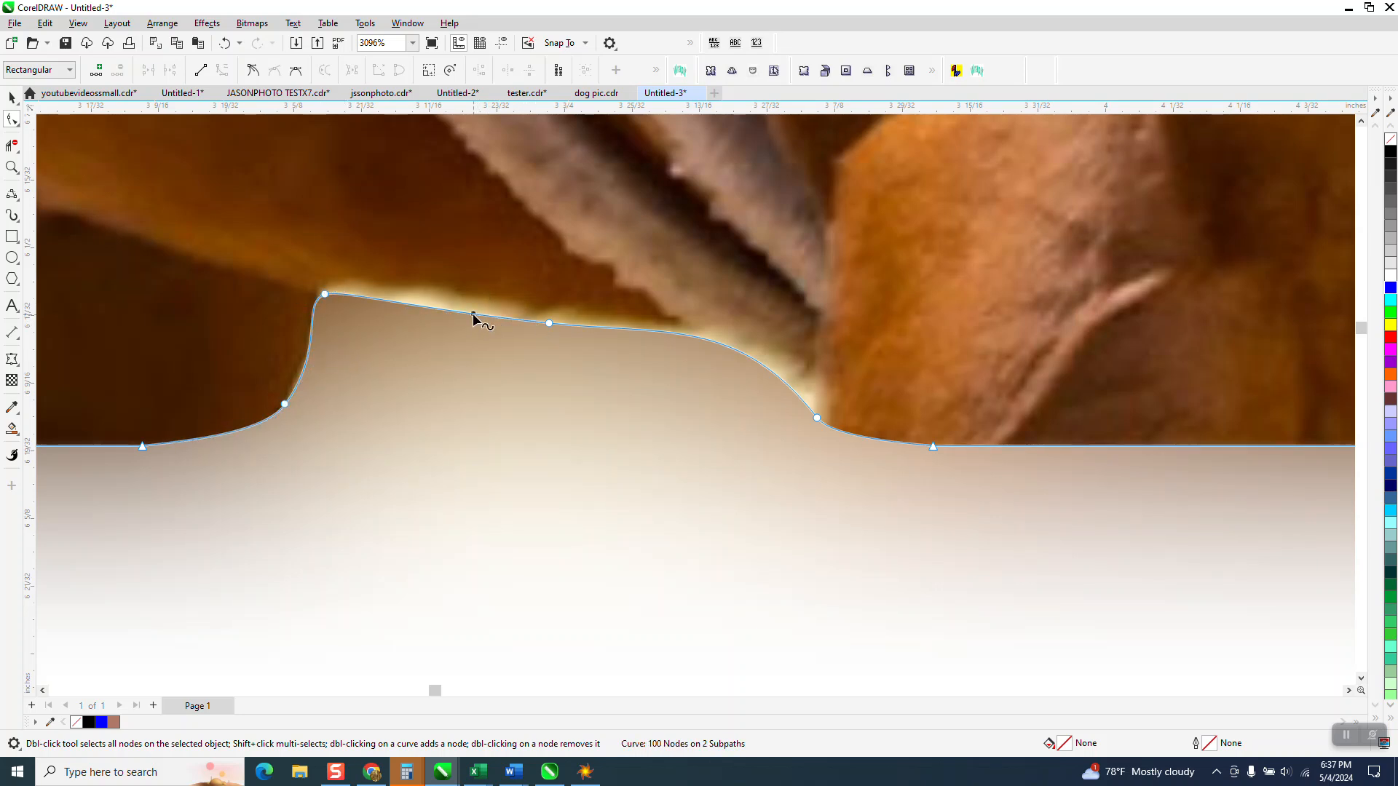
{"action": "left_click_drag", "start_coordinate": [474, 317], "coordinate": [477, 300]}
{"action": "left_click", "coordinate": [548, 323]}
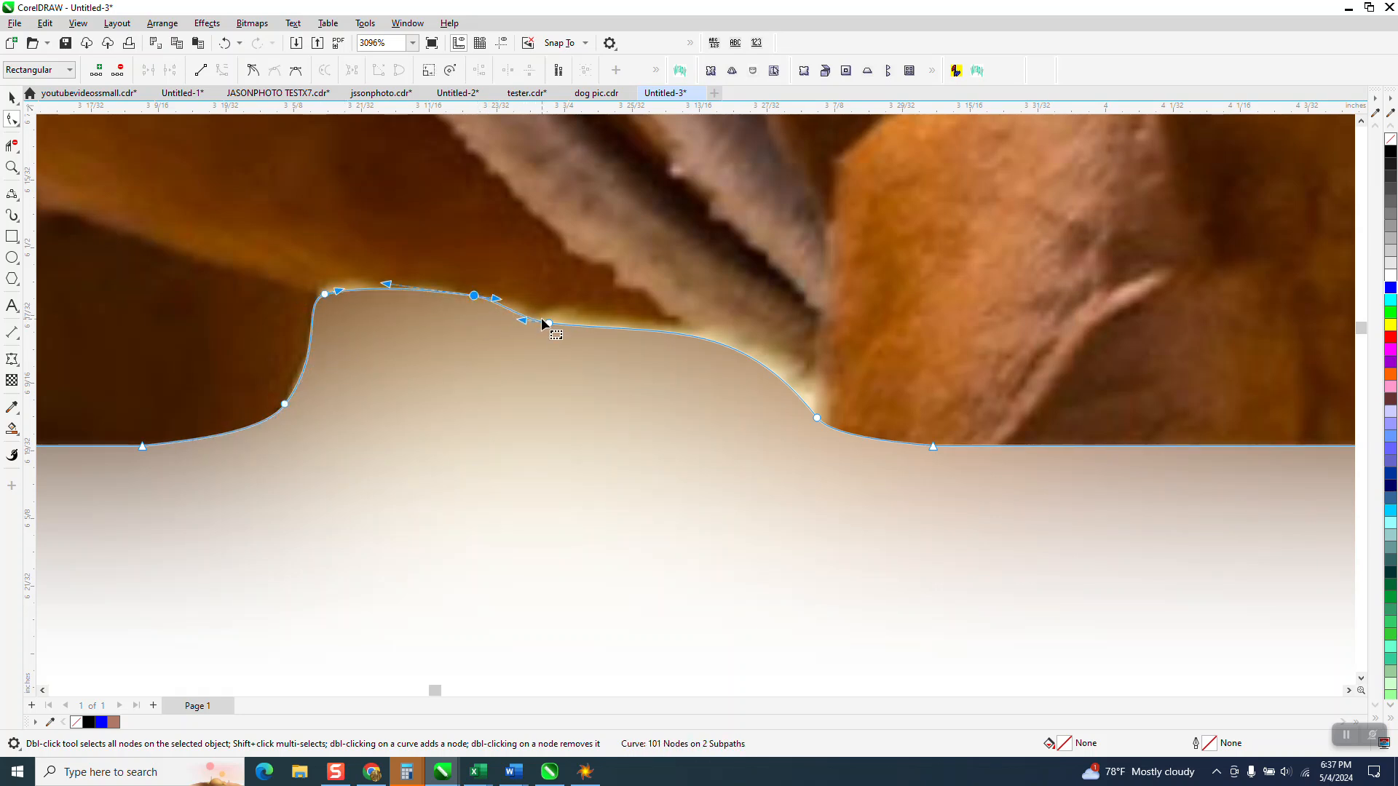
{"action": "left_click_drag", "start_coordinate": [550, 325], "coordinate": [579, 318]}
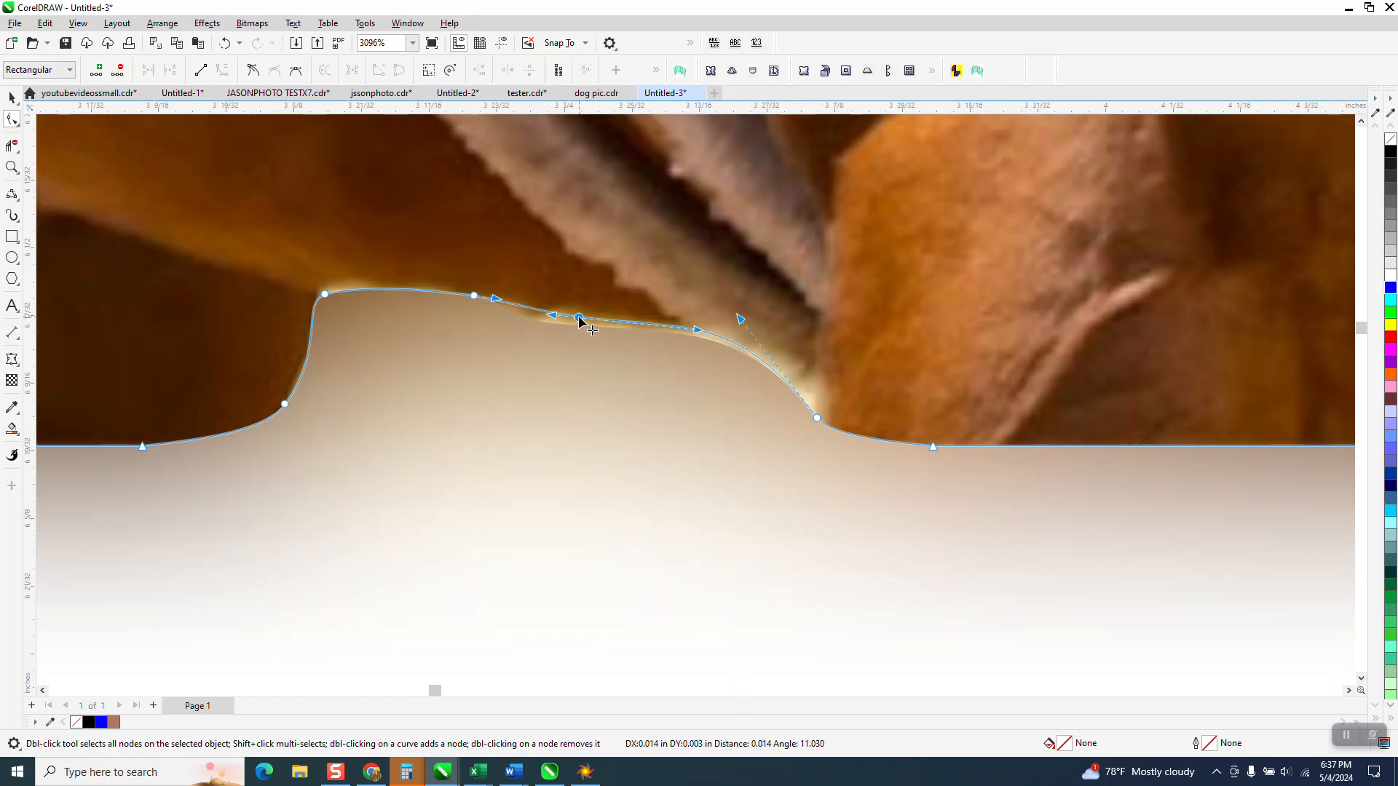
- Examine the bottom edge of the first composite and the area around the far boot and stirrup in the composite beside it
{"action": "scroll", "coordinate": [757, 414], "scroll_direction": "down", "scroll_amount": 4}
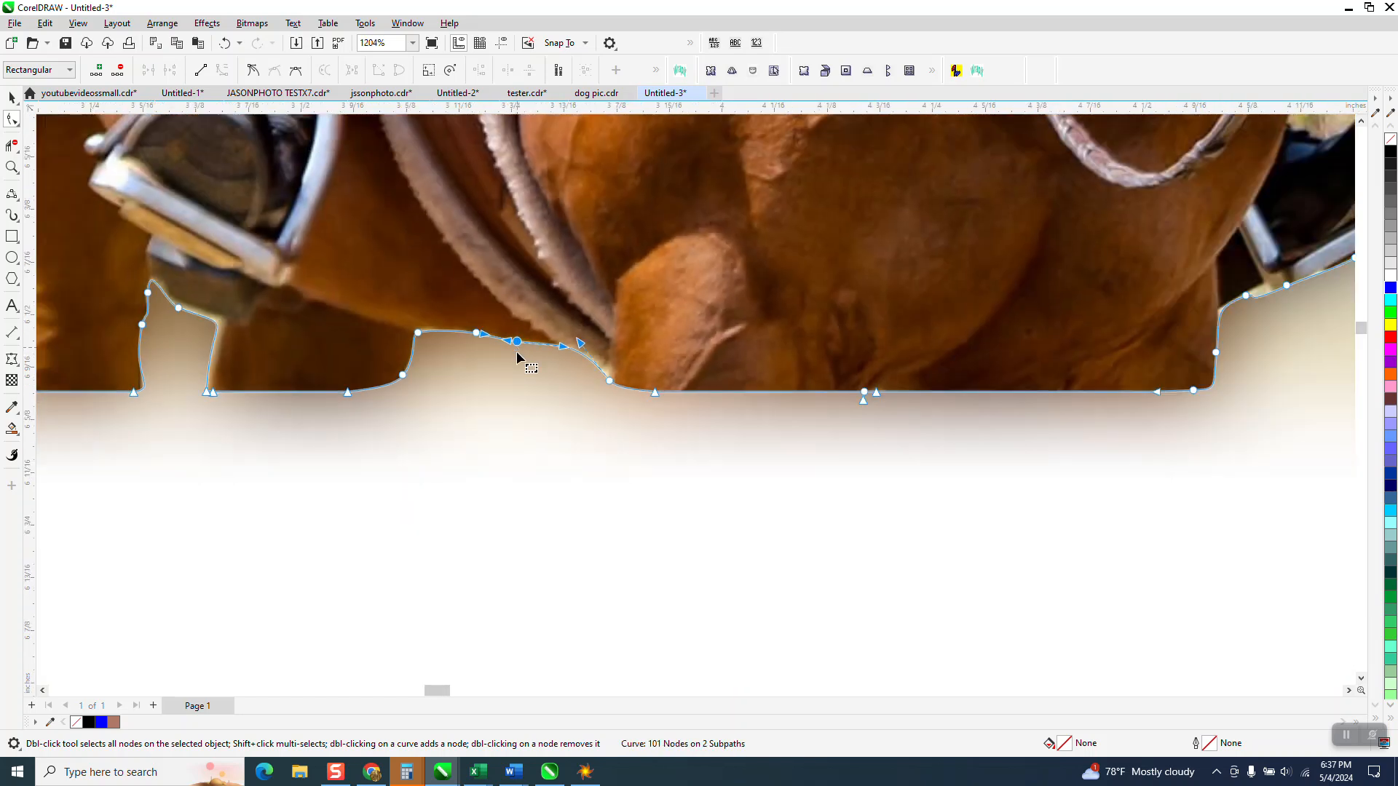
{"action": "scroll", "coordinate": [321, 549], "scroll_direction": "down", "scroll_amount": 2}
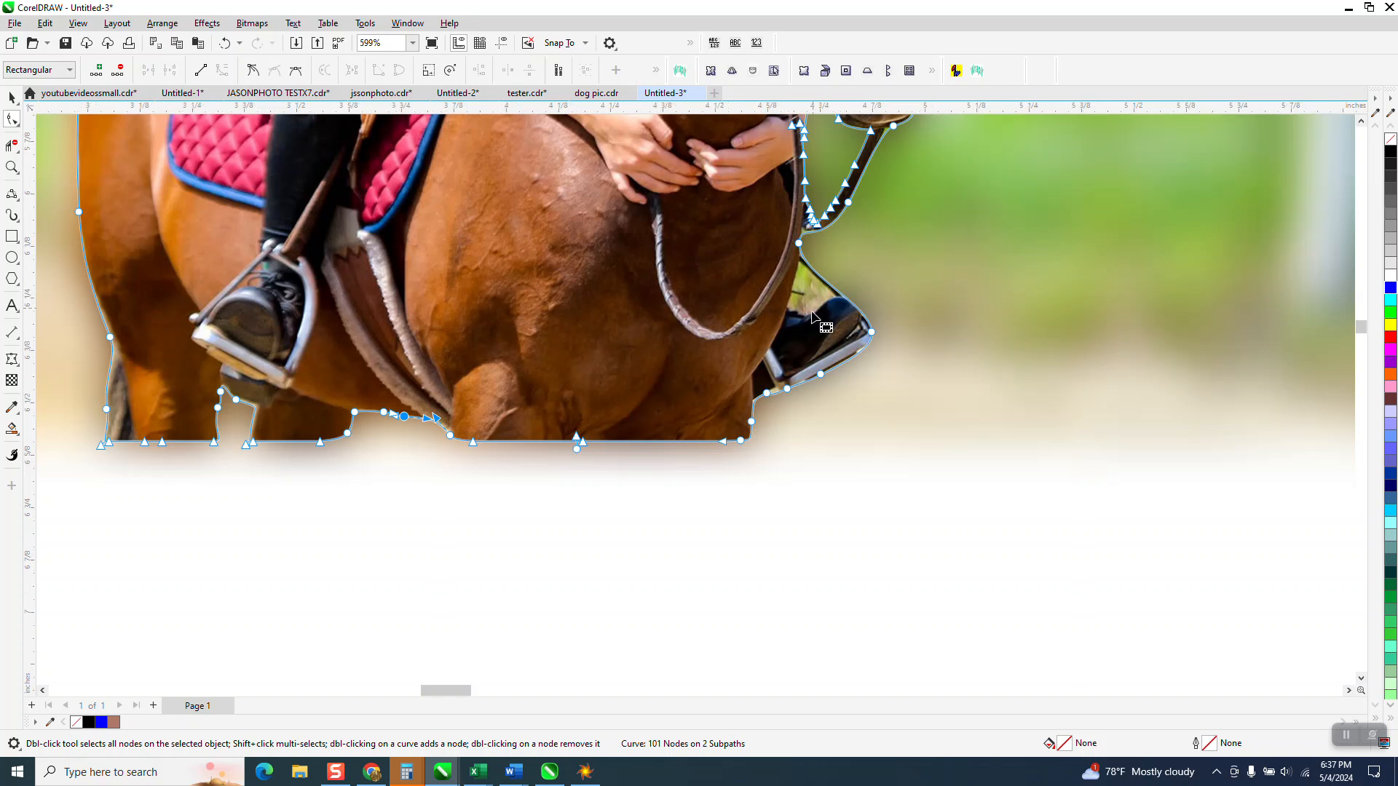
{"action": "left_click", "coordinate": [12, 166]}
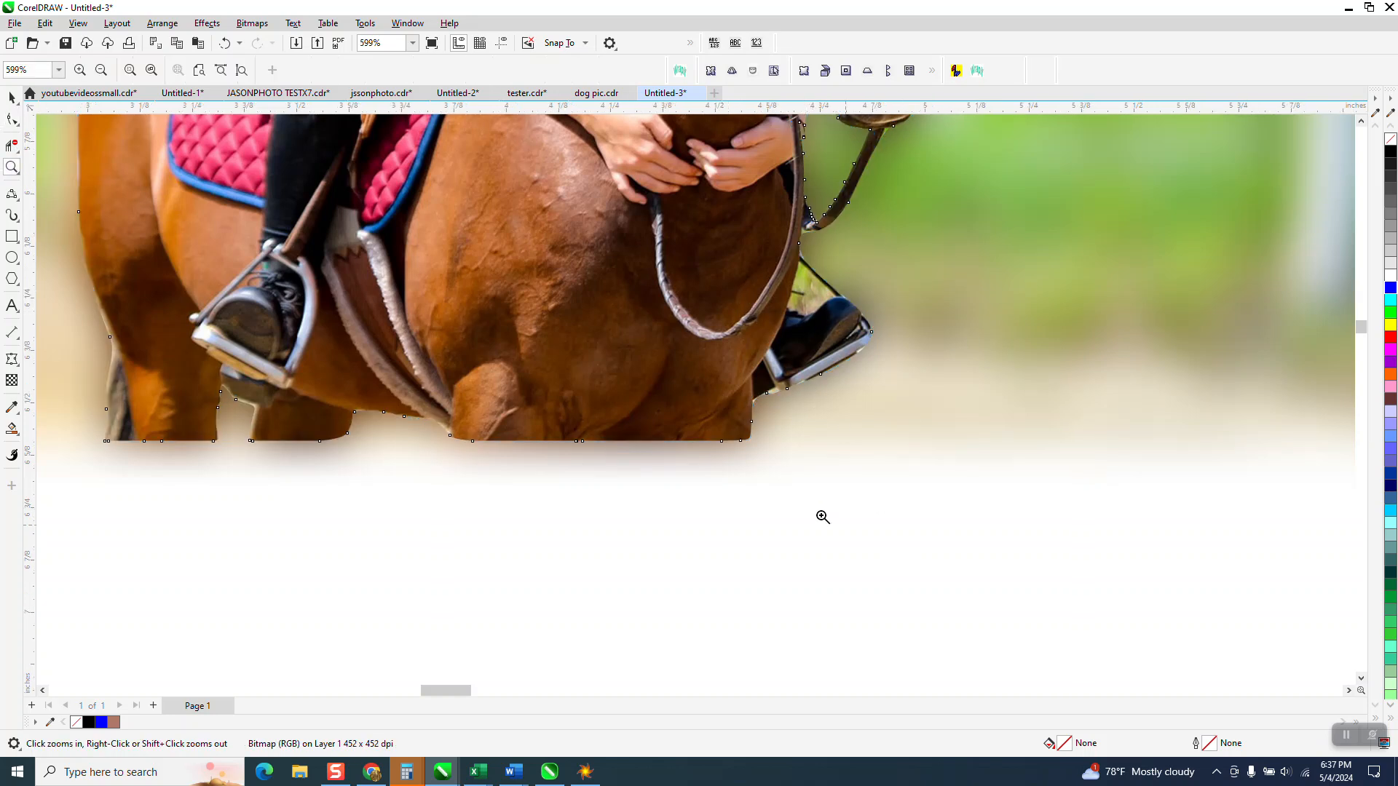
{"action": "left_click", "coordinate": [11, 97]}
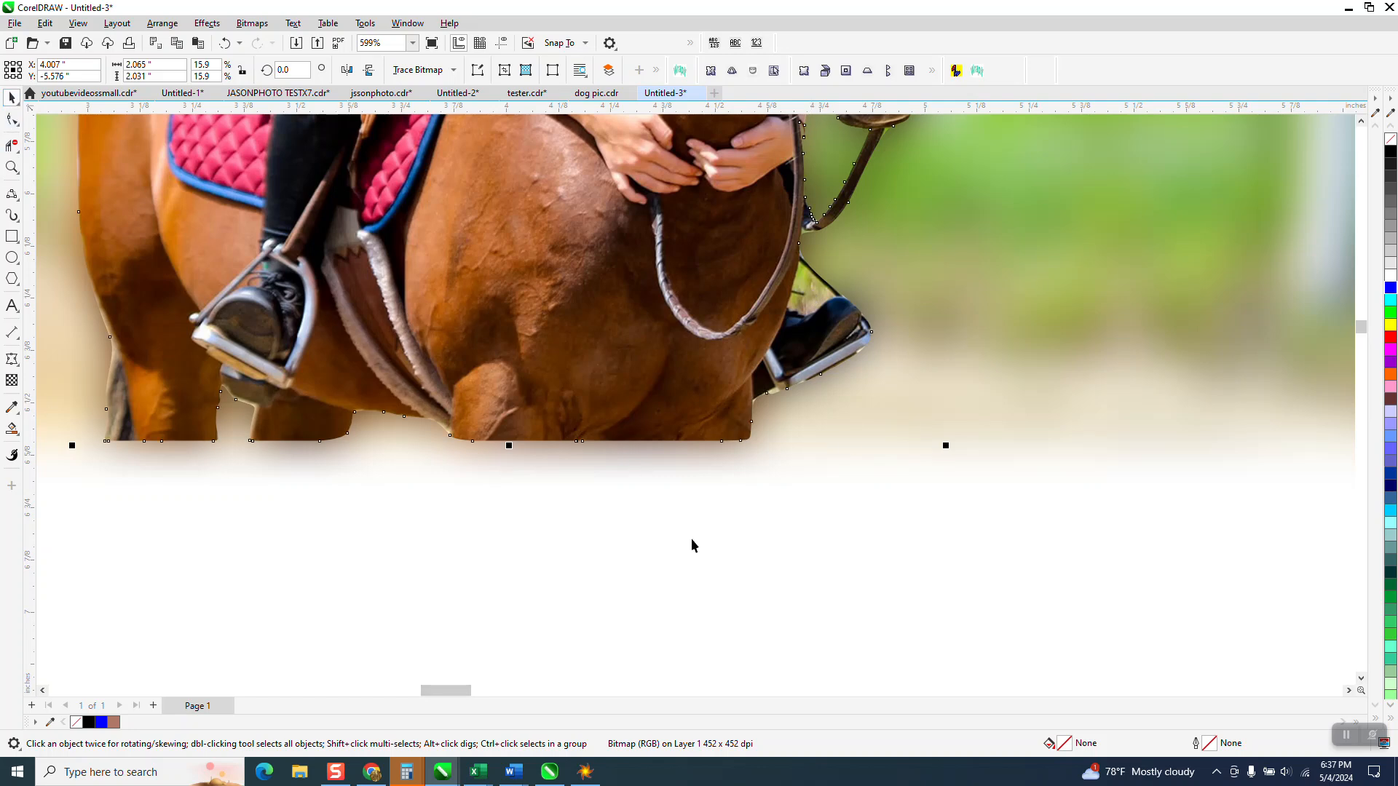
{"action": "scroll", "coordinate": [370, 539], "scroll_direction": "down", "scroll_amount": 4}
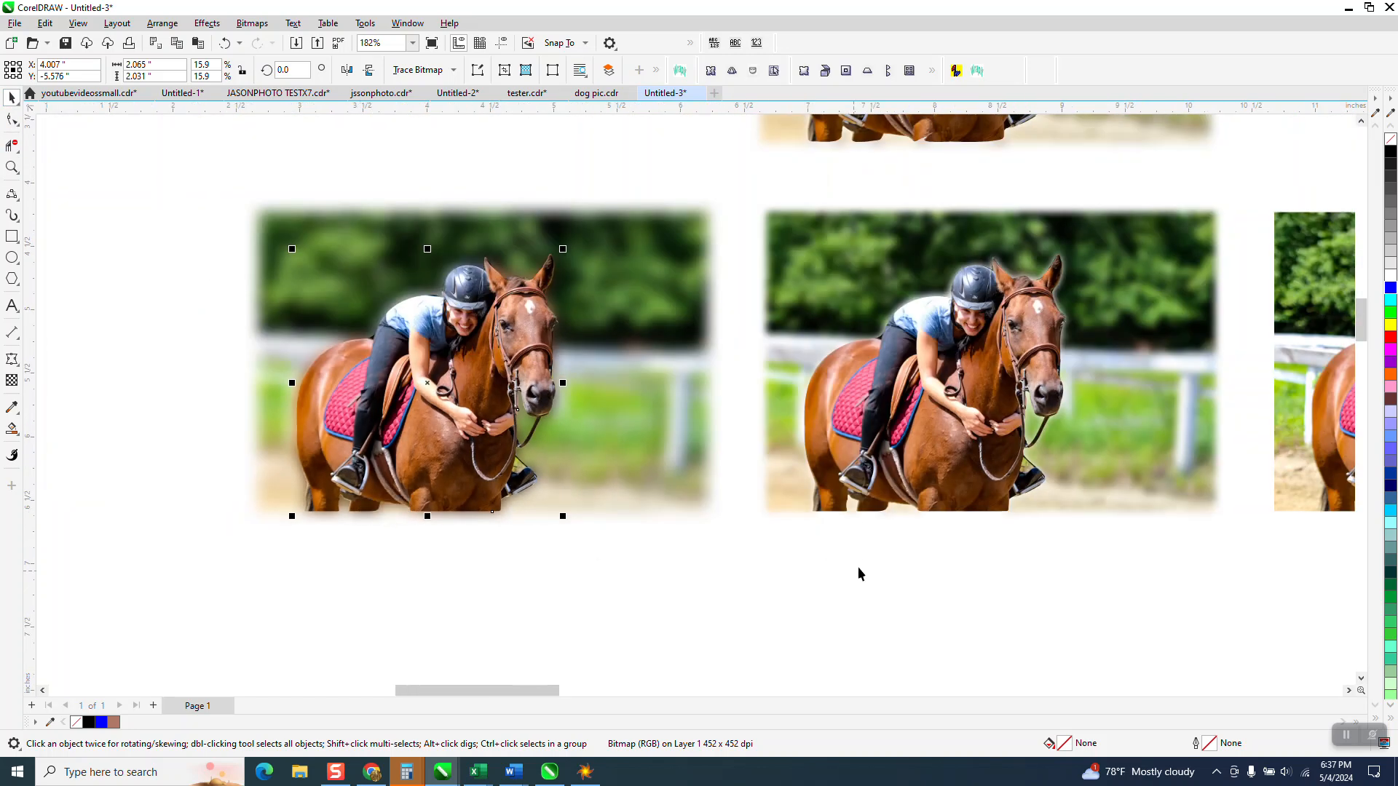
{"action": "left_click", "coordinate": [11, 166]}
{"action": "left_click_drag", "start_coordinate": [1008, 442], "coordinate": [1178, 525]}
{"action": "scroll", "coordinate": [593, 437], "scroll_direction": "down", "scroll_amount": 1}
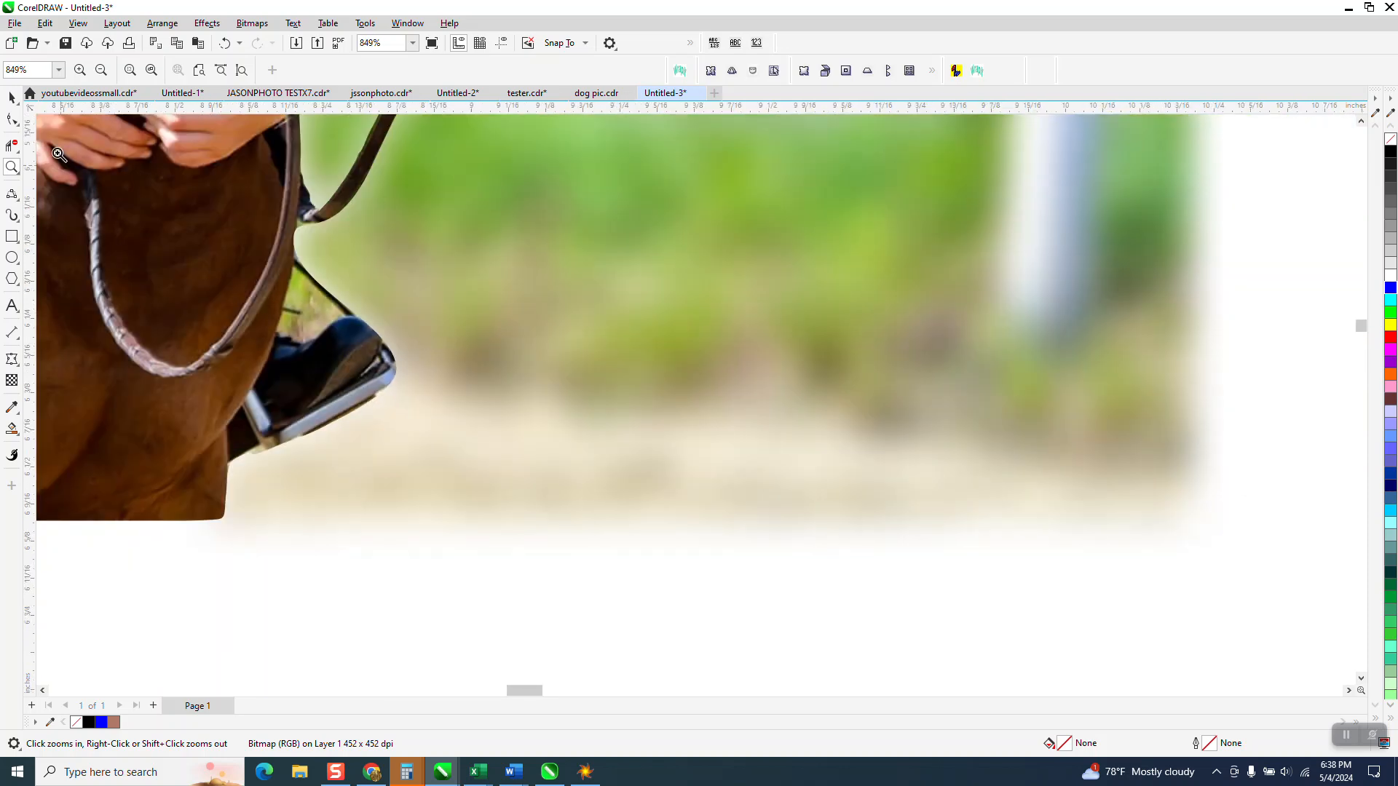
{"action": "left_click", "coordinate": [12, 96]}
{"action": "left_click", "coordinate": [308, 303]}
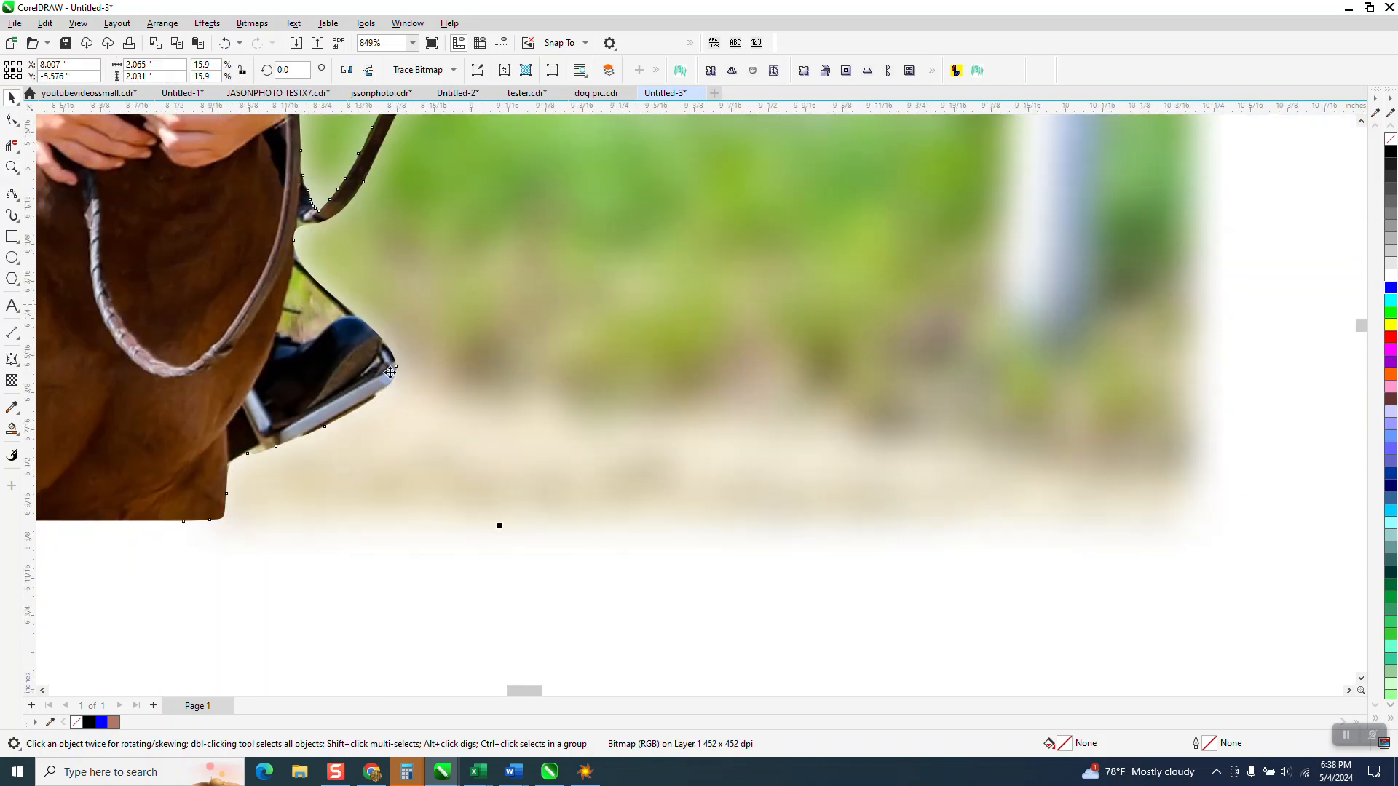
- Examine the silhouette edges of the middle composite up close, and compare the whole image with the neighbouring composites and the original photo
{"action": "scroll", "coordinate": [509, 436], "scroll_direction": "down", "scroll_amount": 2}
{"action": "scroll", "coordinate": [519, 426], "scroll_direction": "down", "scroll_amount": 5}
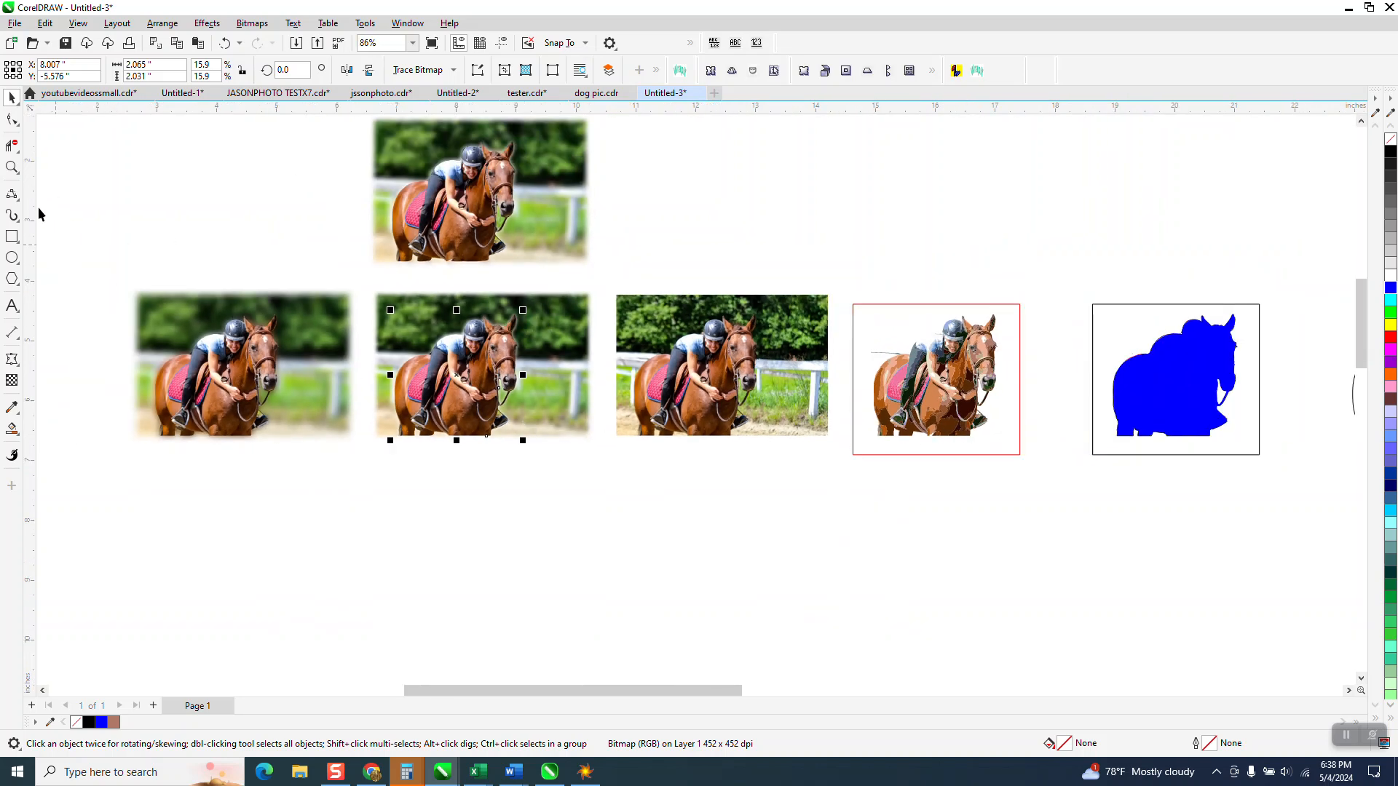
{"action": "left_click", "coordinate": [12, 167]}
{"action": "left_click_drag", "start_coordinate": [426, 334], "coordinate": [561, 435]}
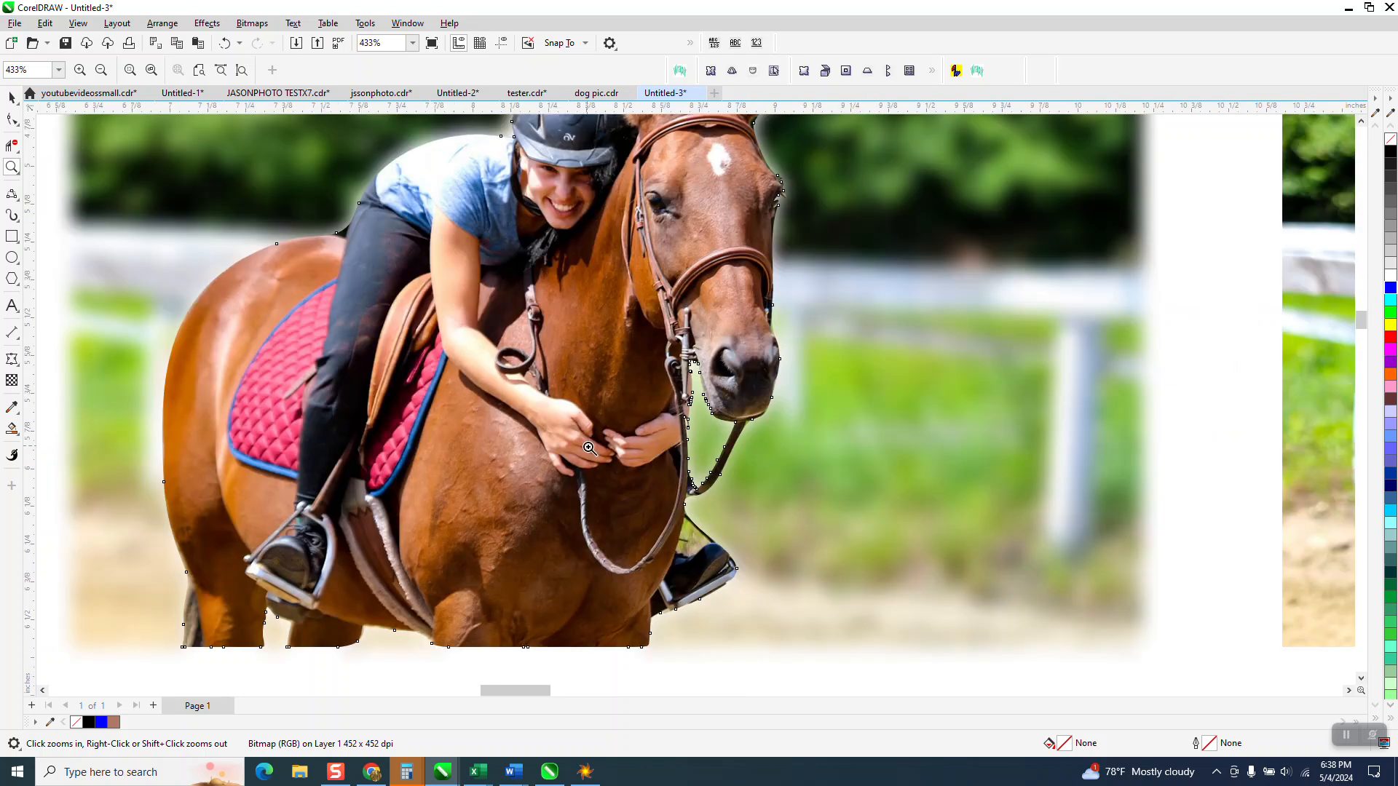
{"action": "scroll", "coordinate": [688, 538], "scroll_direction": "down", "scroll_amount": 1}
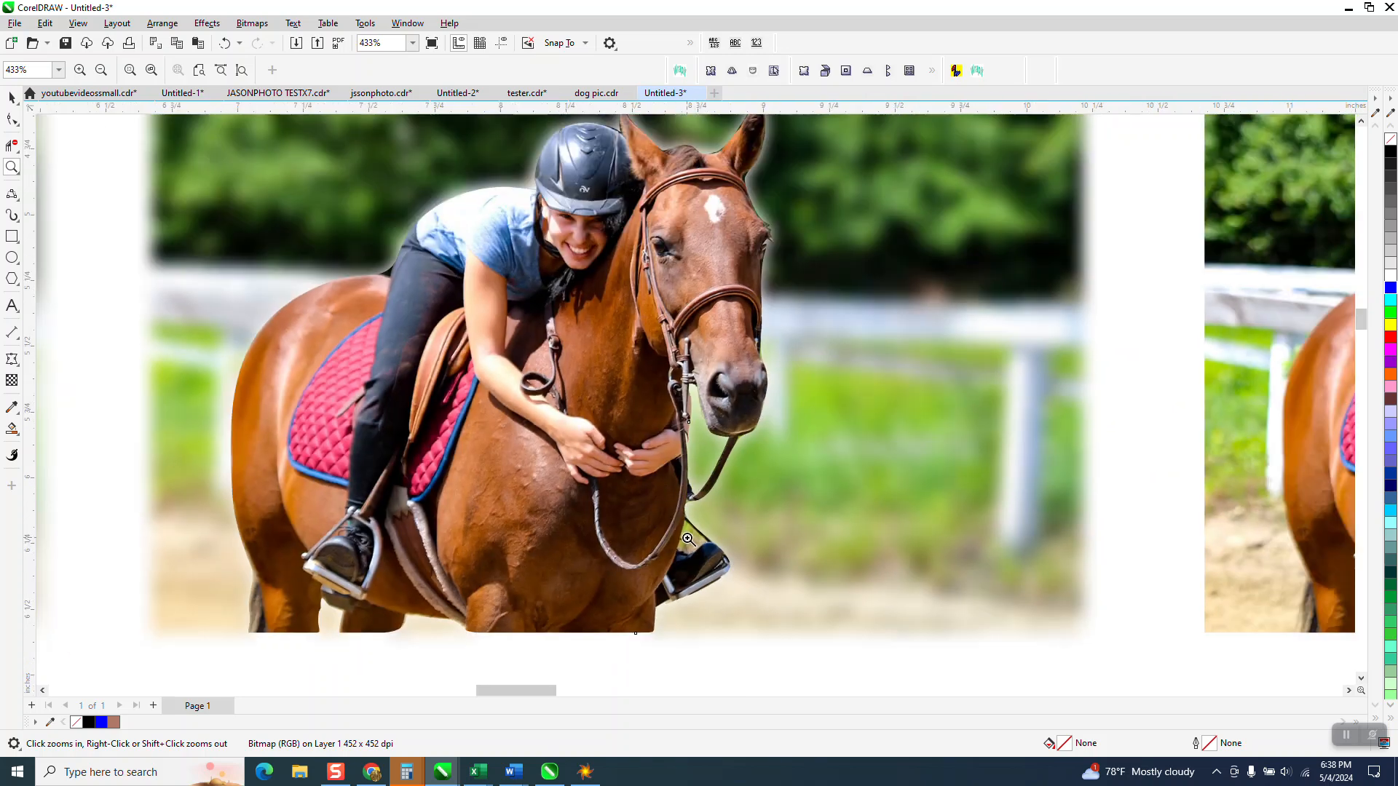
{"action": "scroll", "coordinate": [688, 539], "scroll_direction": "down", "scroll_amount": 3}
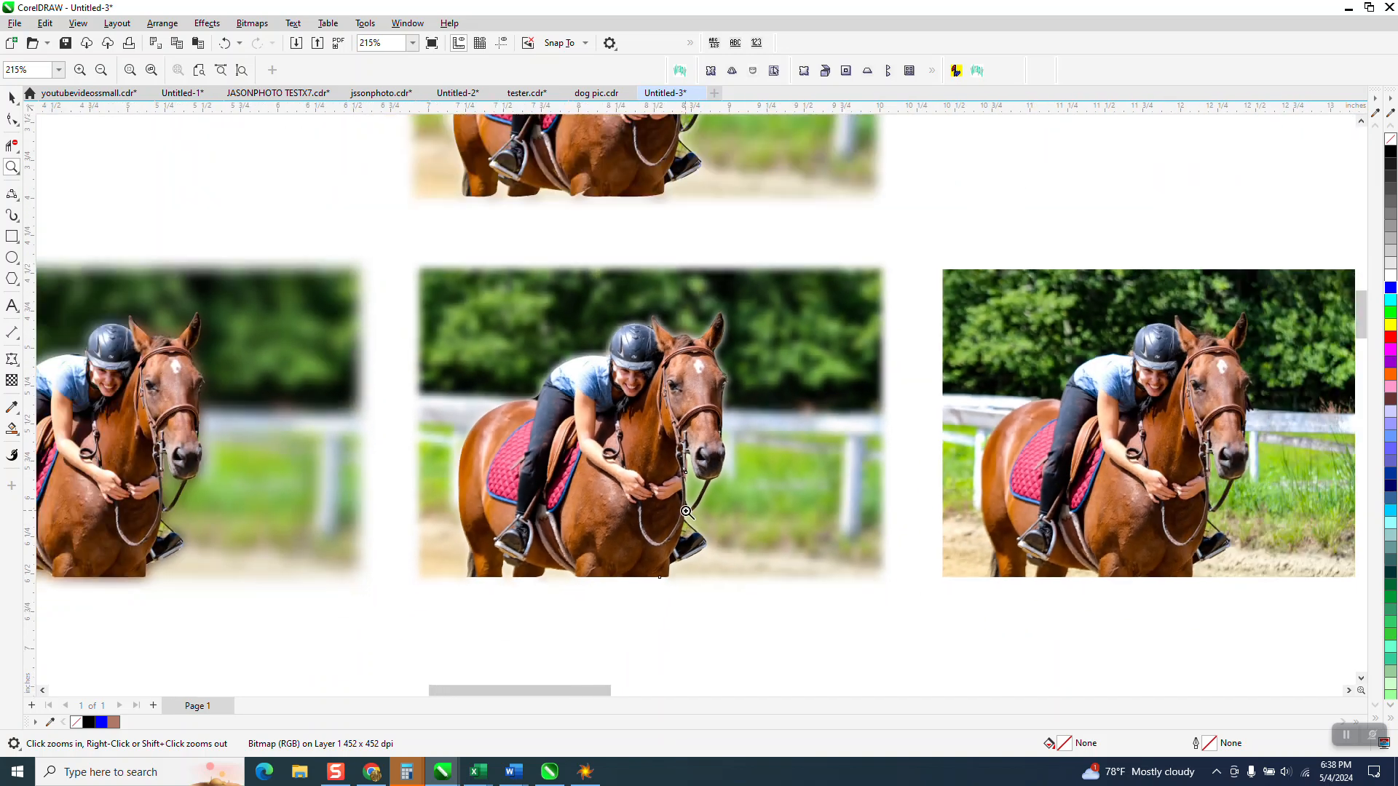
{"action": "scroll", "coordinate": [685, 511], "scroll_direction": "down", "scroll_amount": 1}
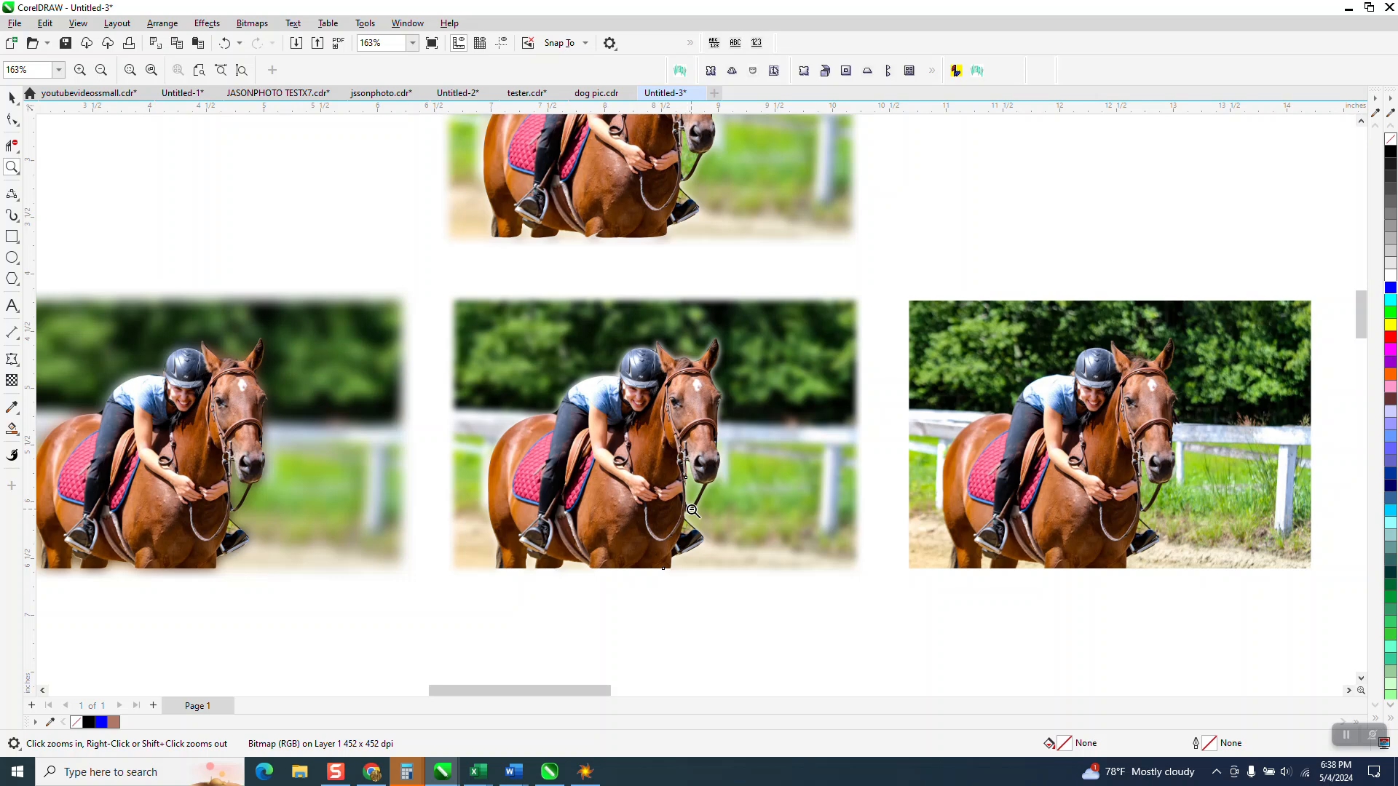